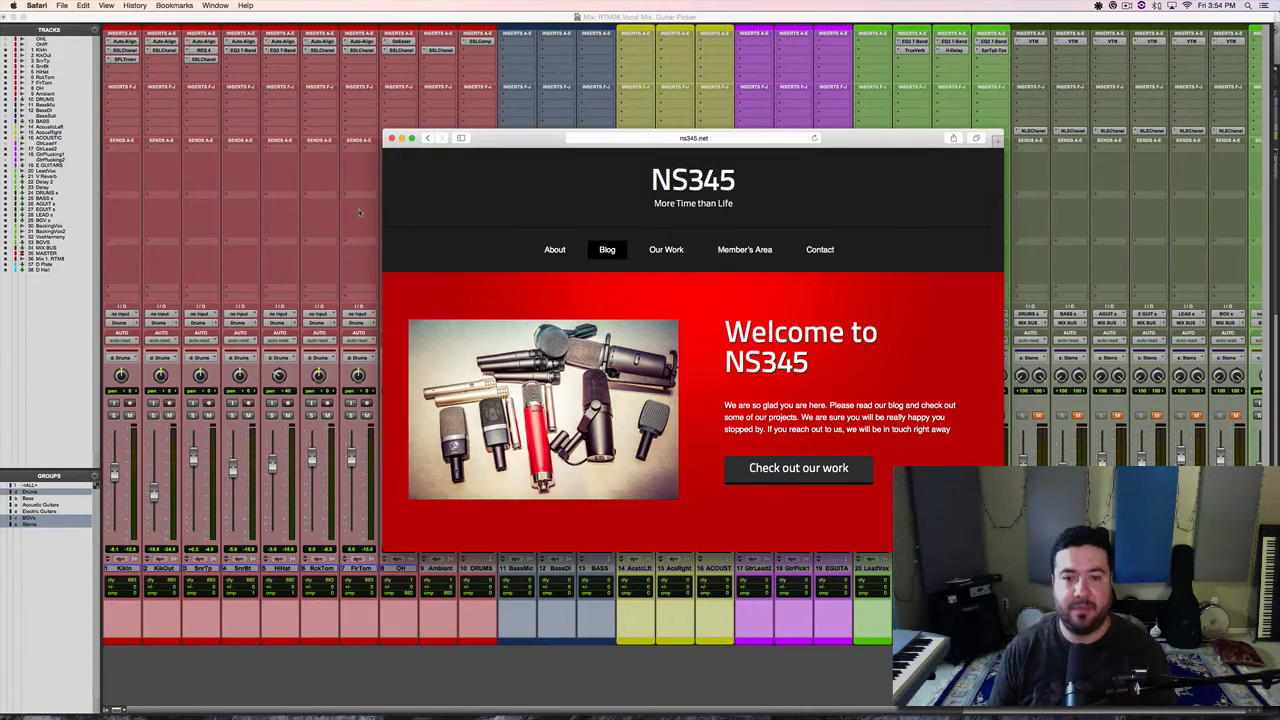
Switch from the browser to the Pro Tools mix window and start playback of the session.
left_click(360, 212)
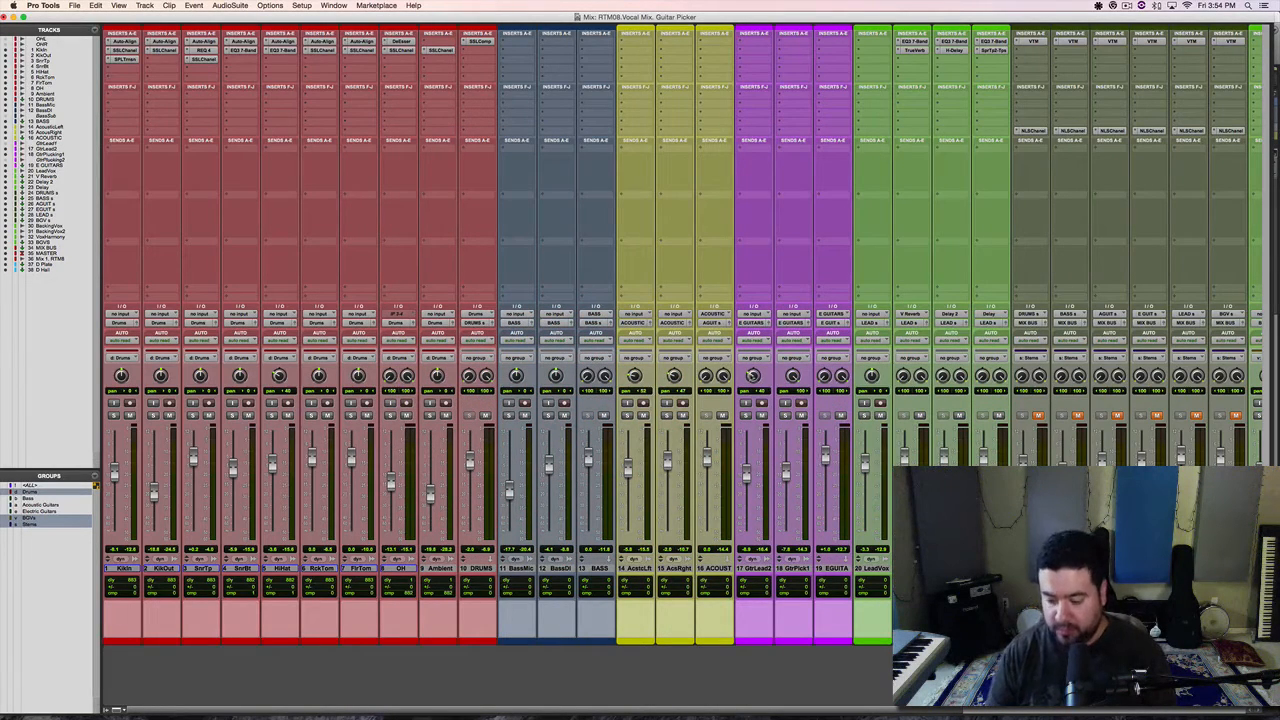
key("space")
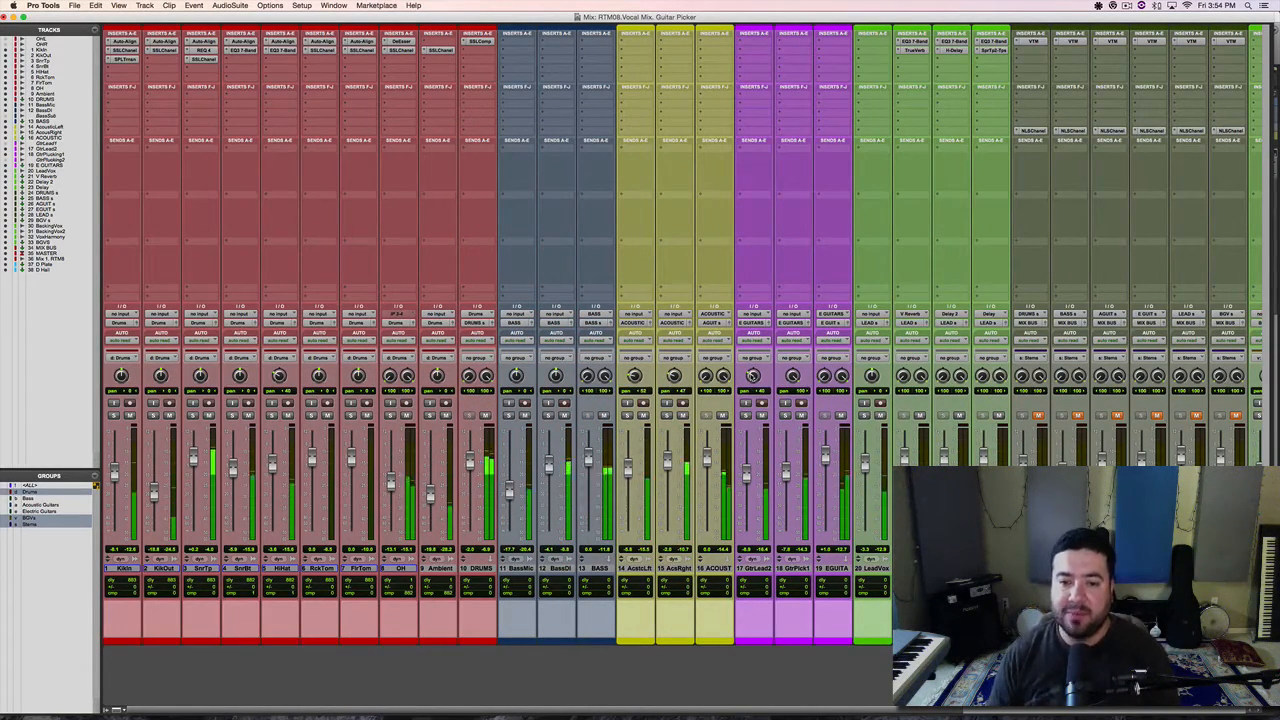
Review the stem track names one by one from DRUMS s through BGV s in the track naming dialog, without renaming any.
scroll(548, 460, "right", 10)
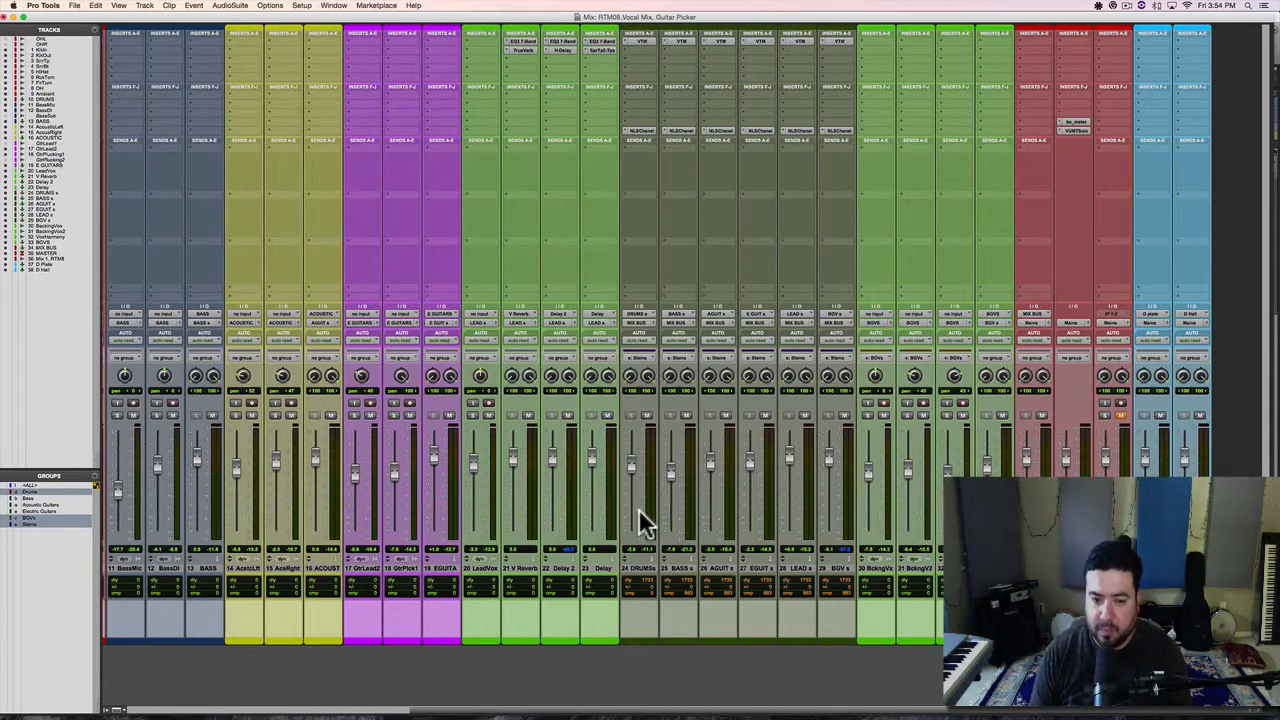
double_click(645, 566)
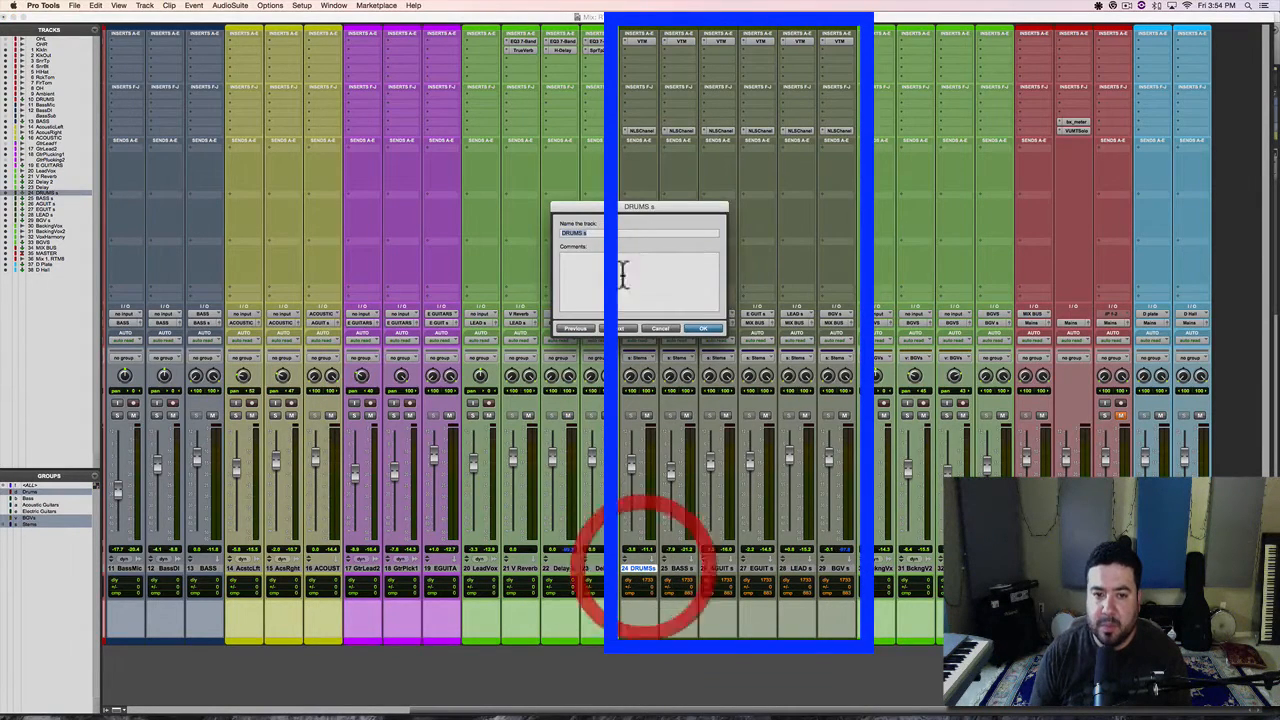
left_click(617, 329)
left_click(617, 329)
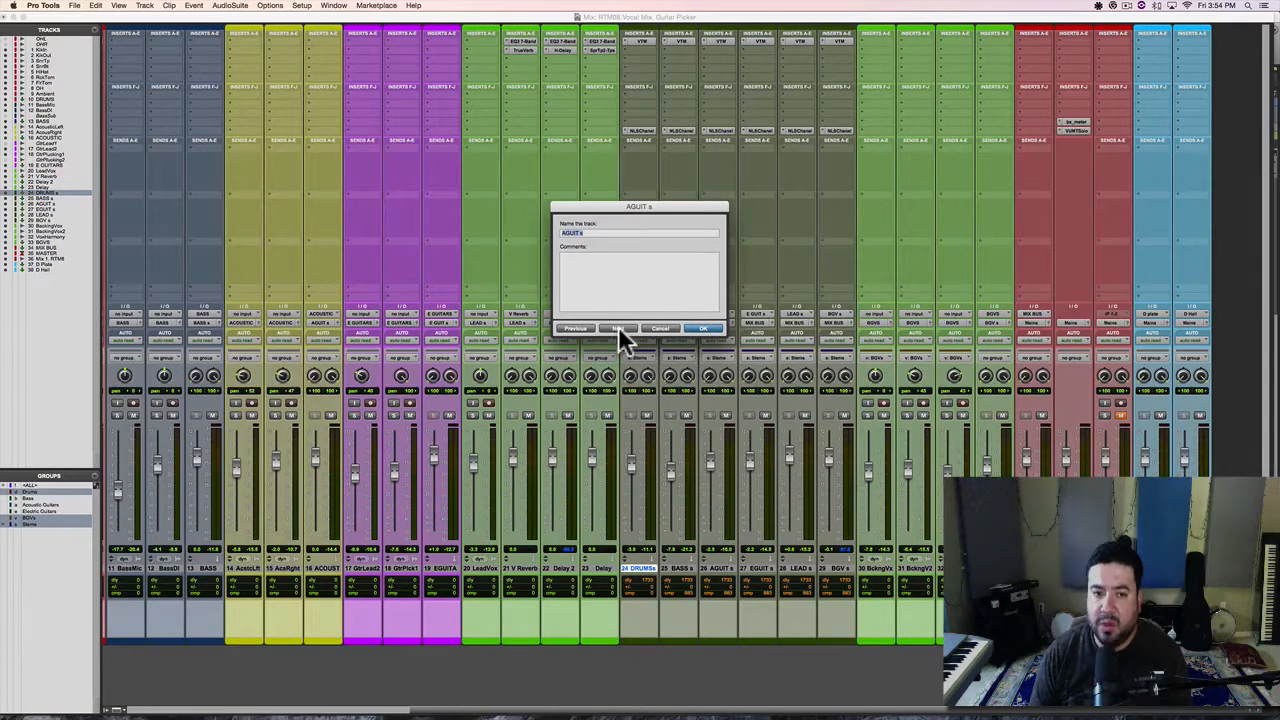
left_click(618, 328)
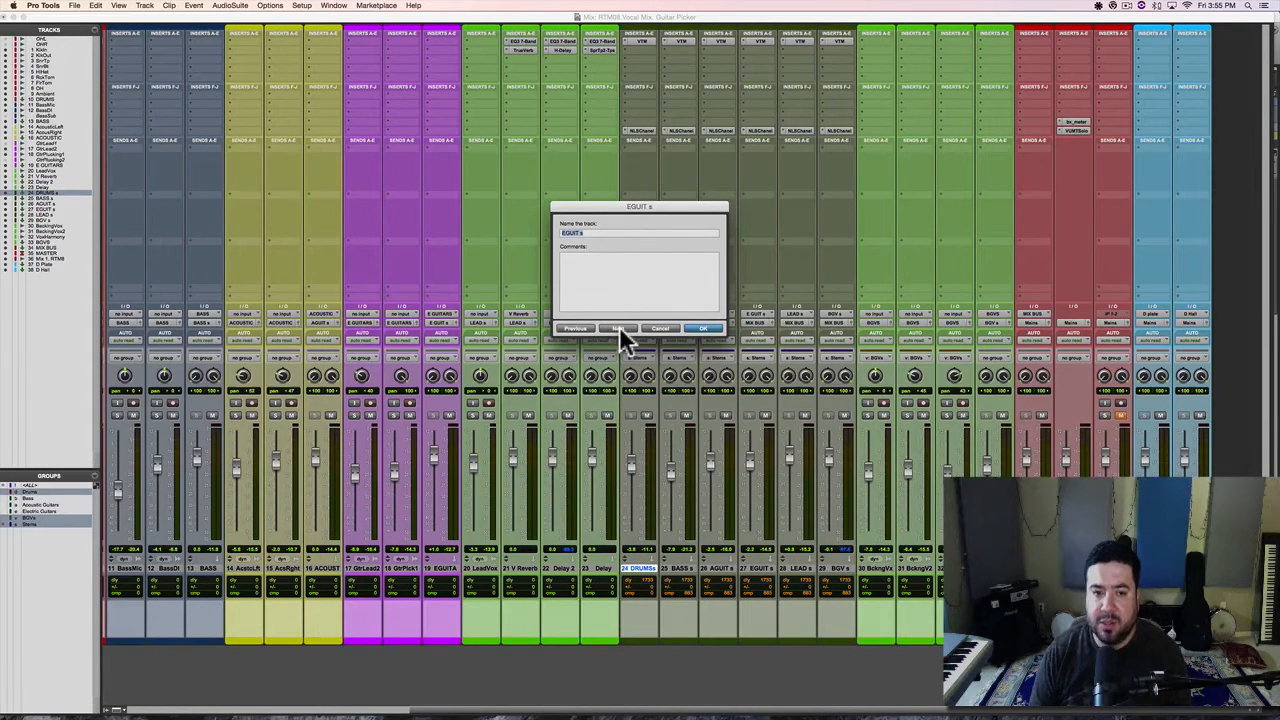
left_click(619, 327)
left_click(615, 329)
left_click(570, 328)
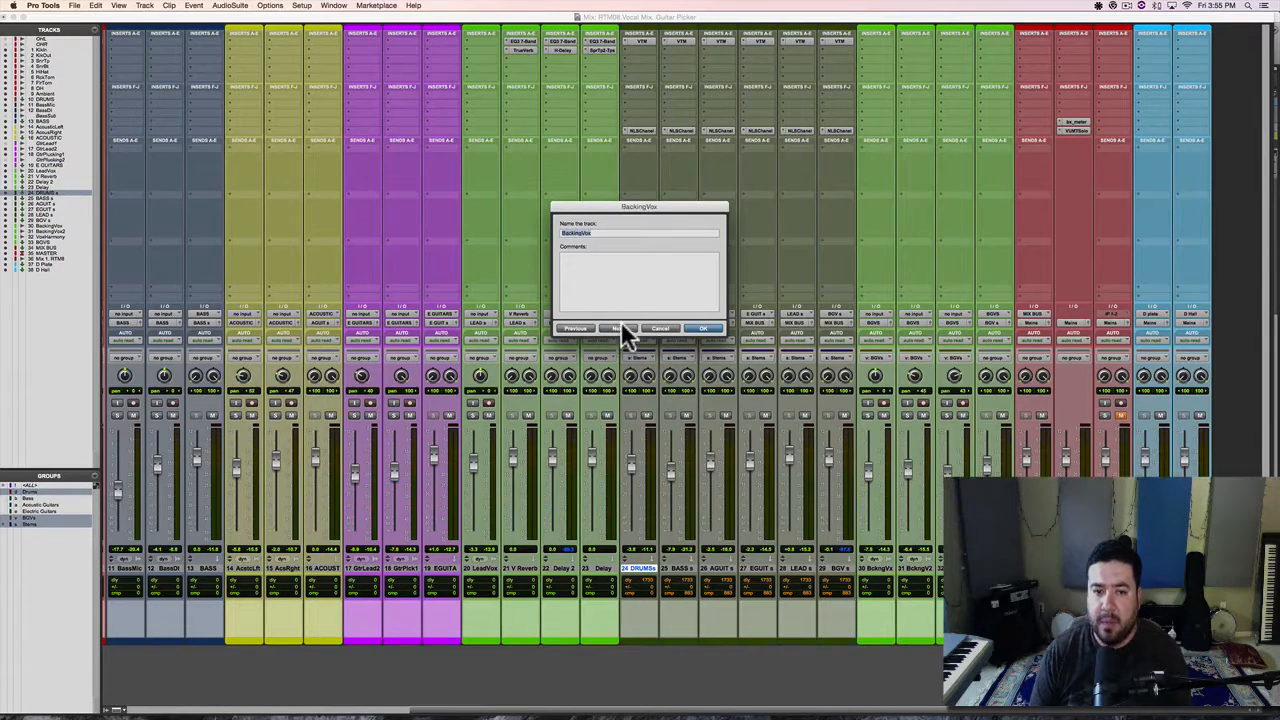
left_click(668, 329)
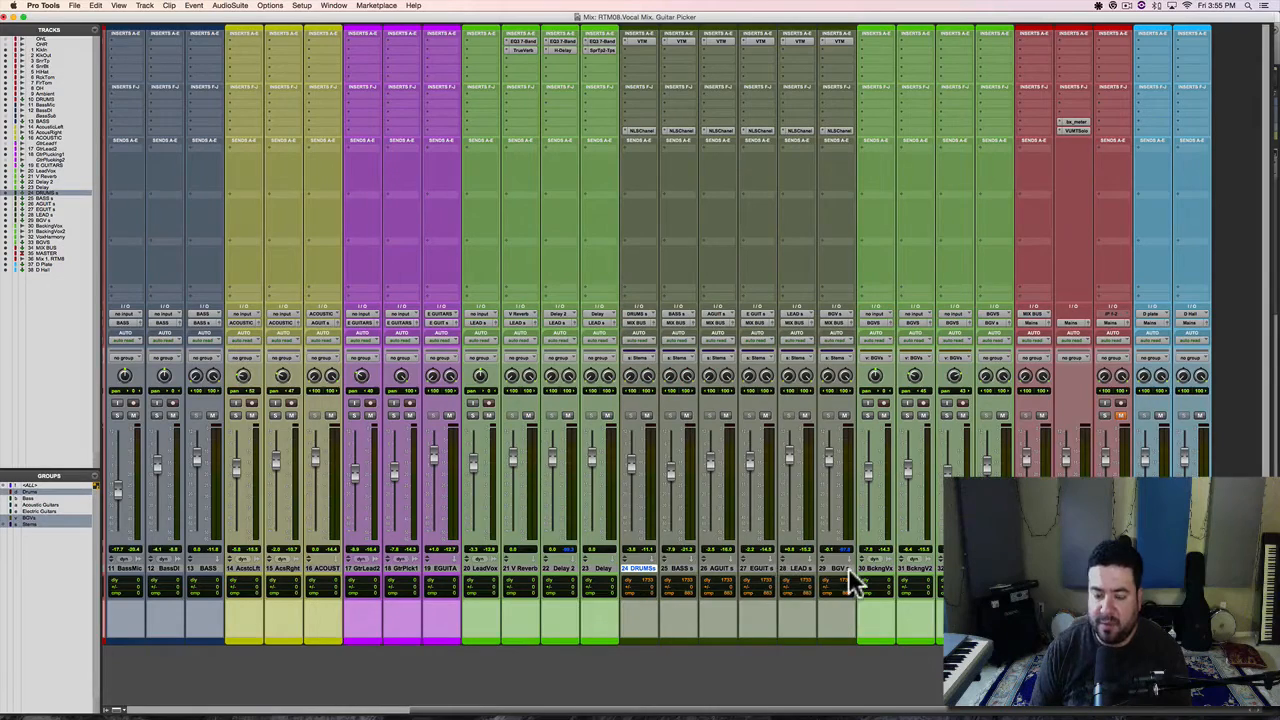
Compare the output routing of the drum, bass, guitar and vocal tracks with the inputs of the stem tracks.
scroll(485, 501, "left", 5)
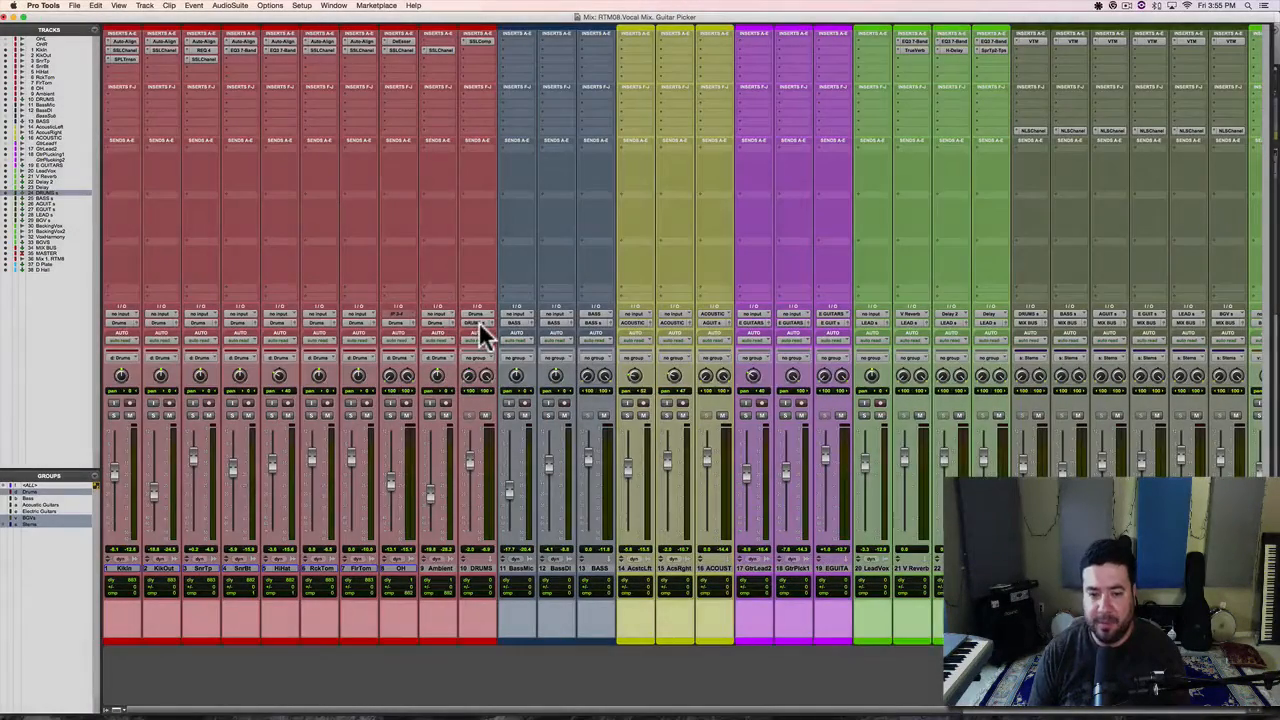
scroll(480, 324, "right", 5)
scroll(479, 322, "left", 1)
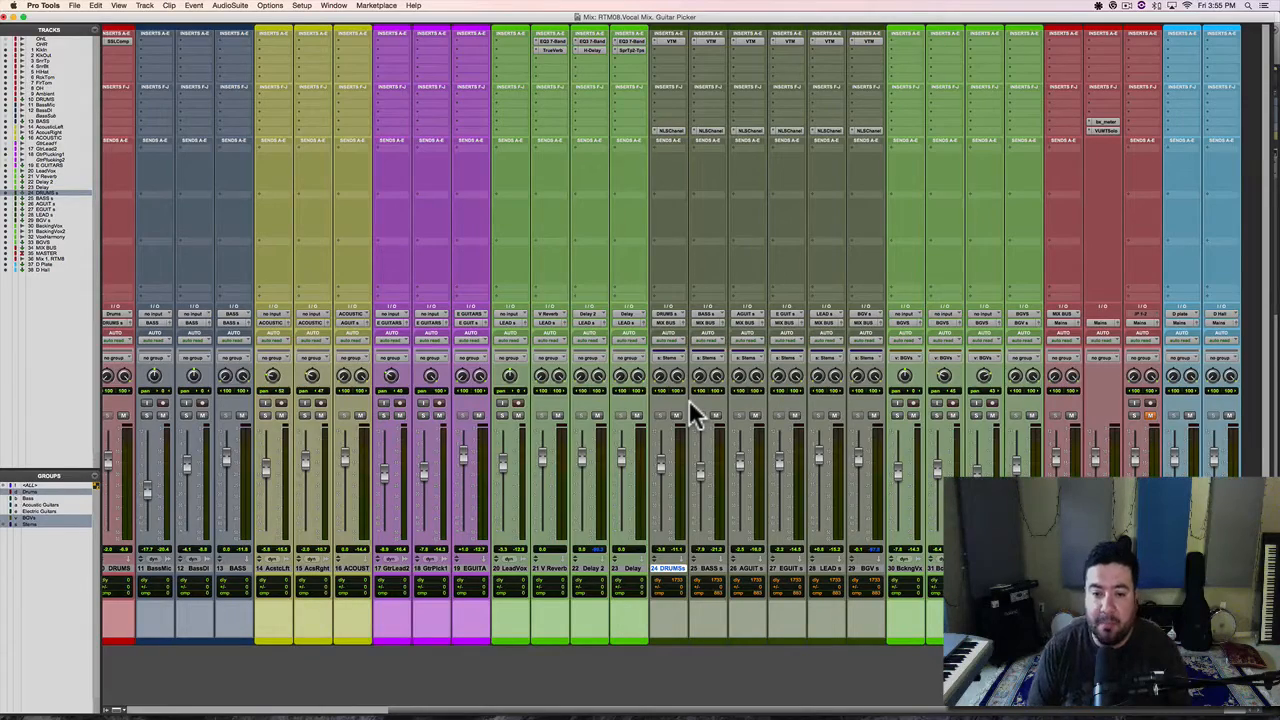
scroll(695, 415, "left", 8)
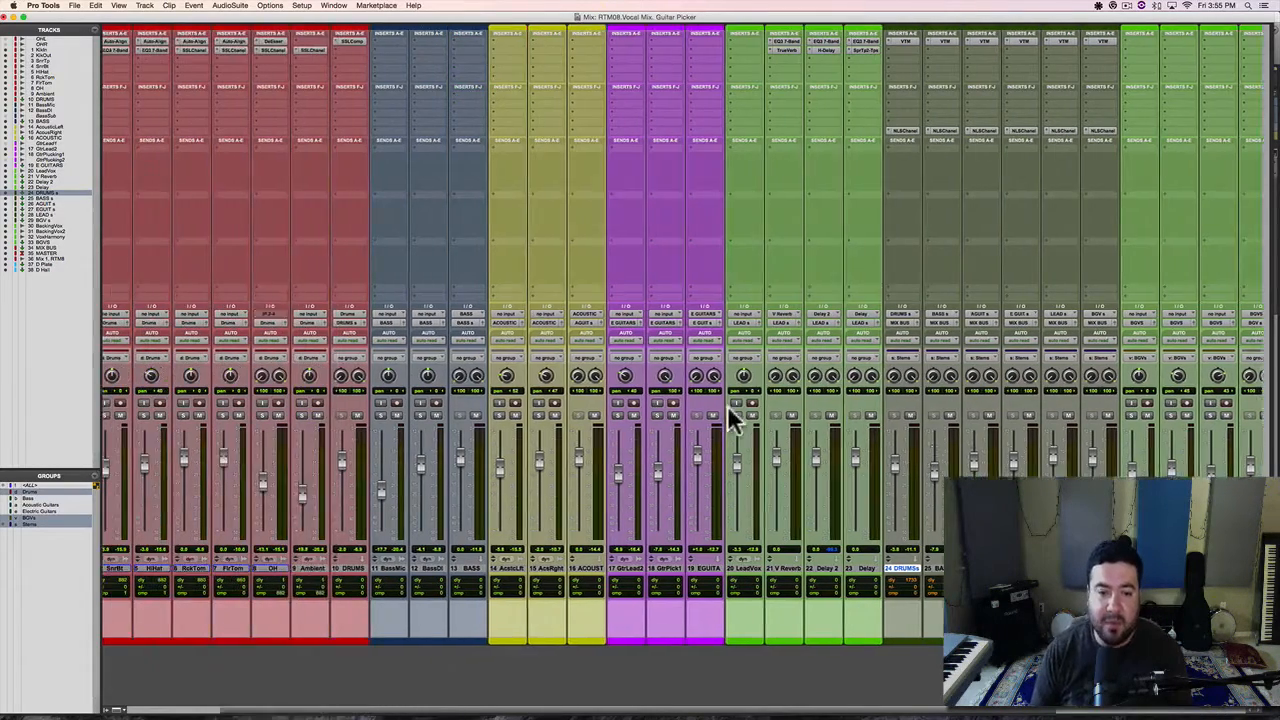
Mute all the stem tracks through the Stems group and clear the track selection without creating a new group.
scroll(729, 414, "right", 10)
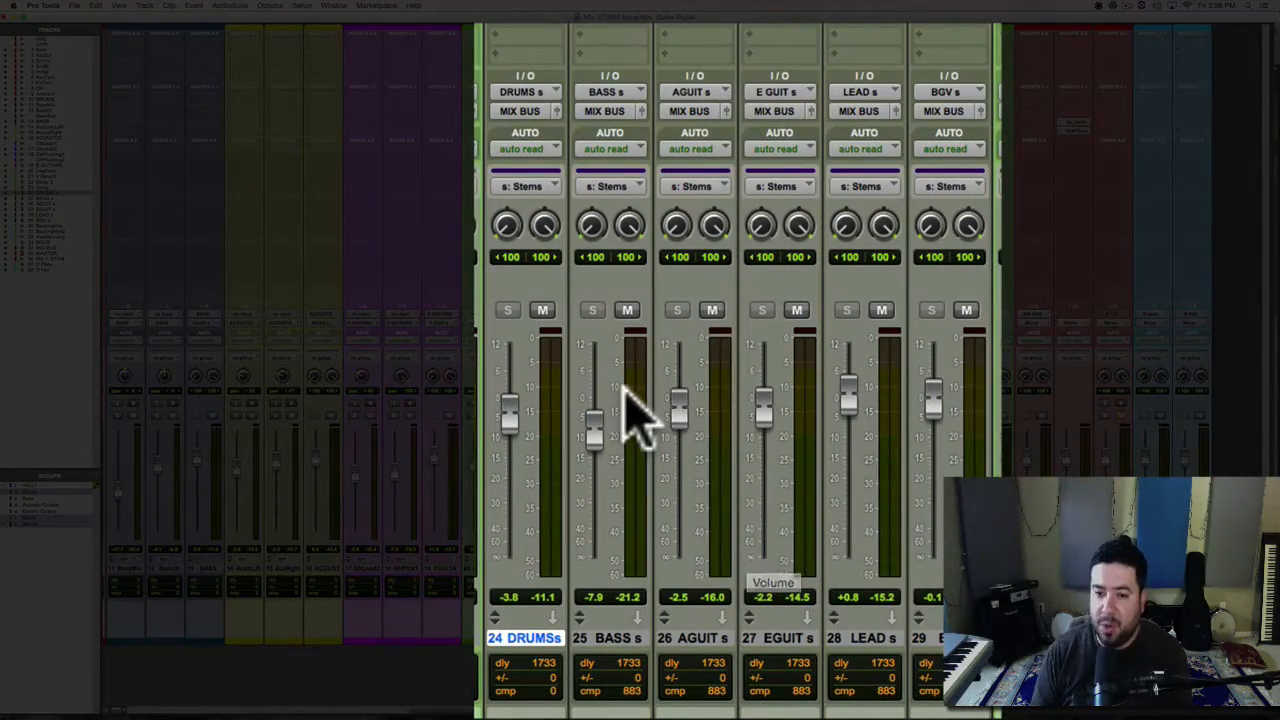
left_click(541, 310)
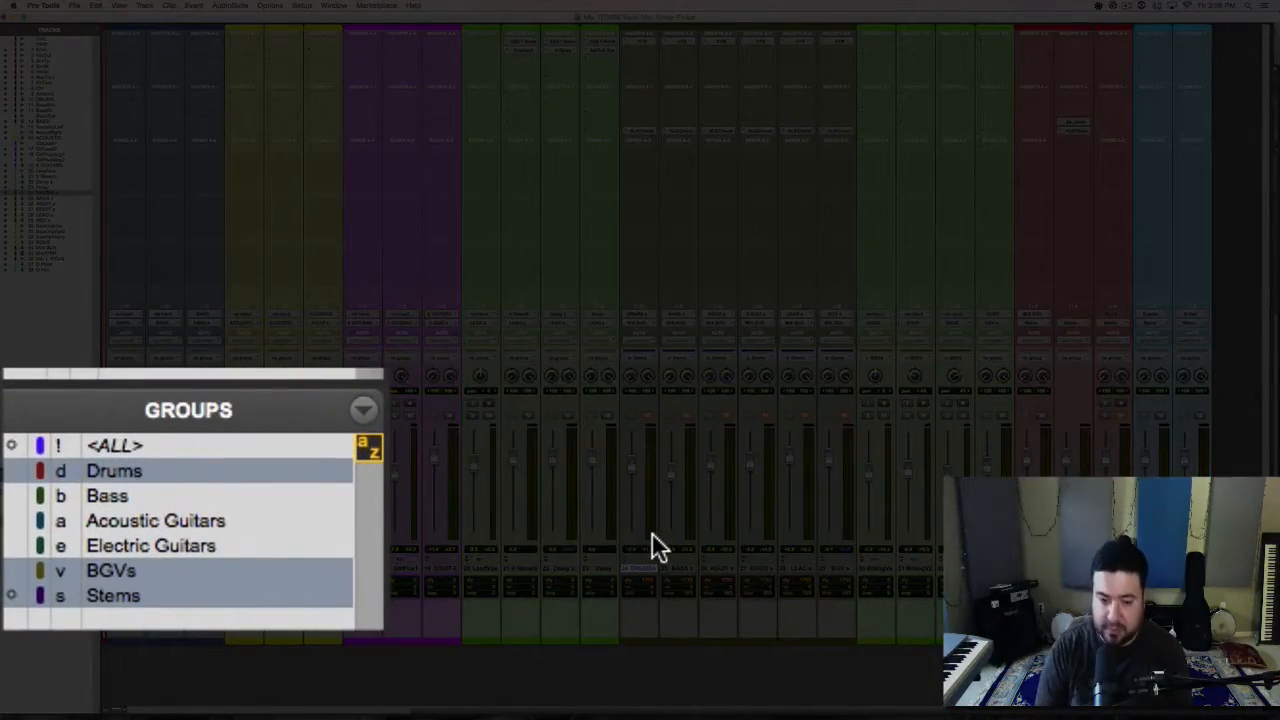
key("super+g")
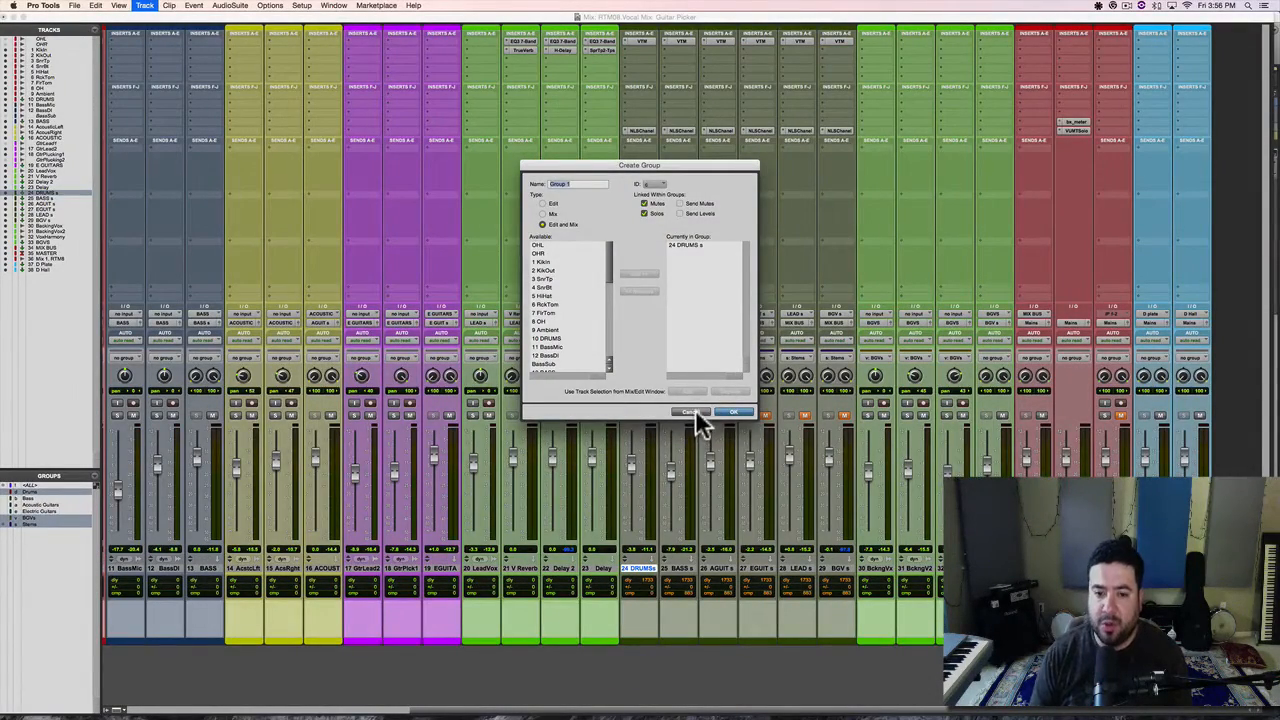
left_click(696, 415)
left_click(642, 568, "alt")
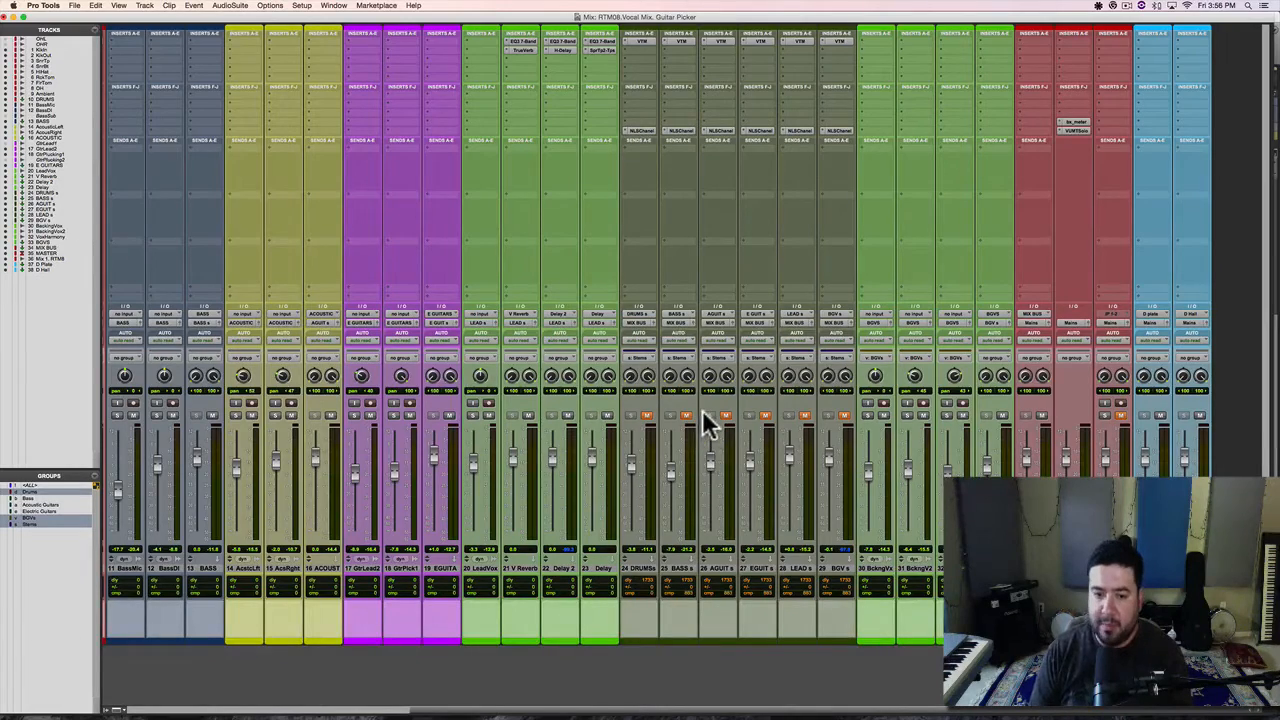
Check the source track meters during playback, and switch the mute of the whole Stems group off and on again.
scroll(348, 463, "left", 10)
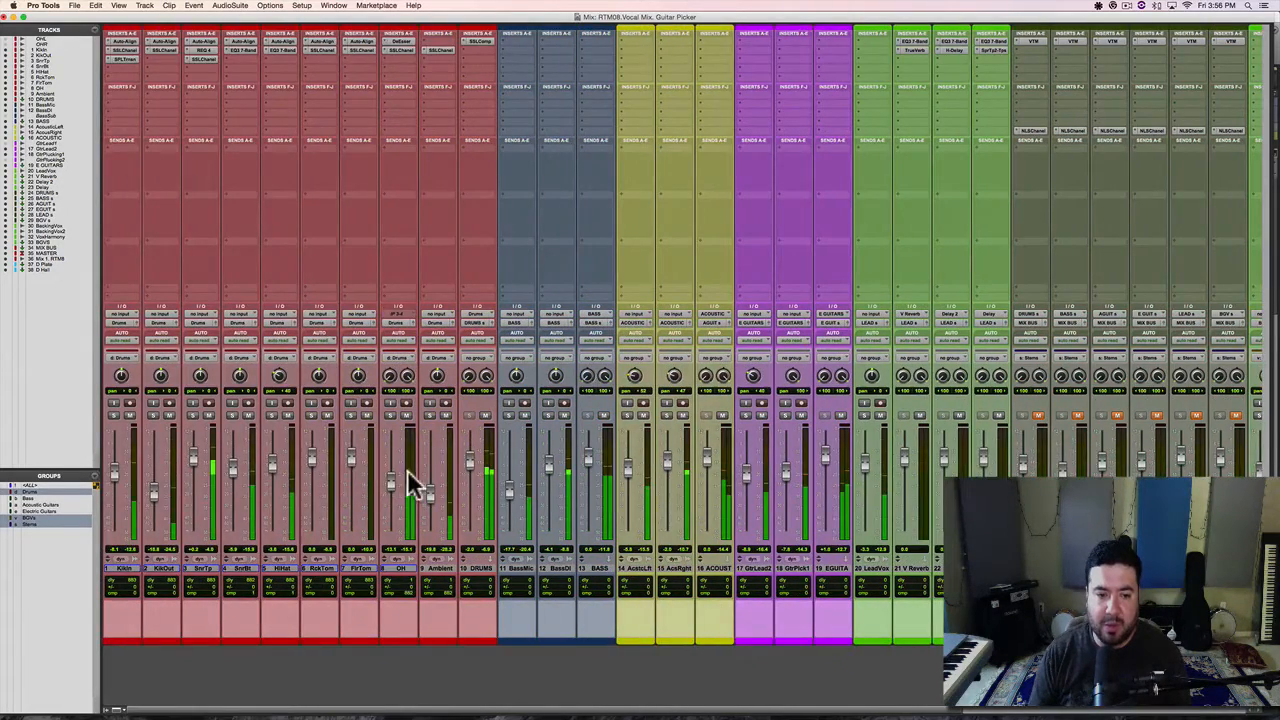
scroll(408, 483, "right", 10)
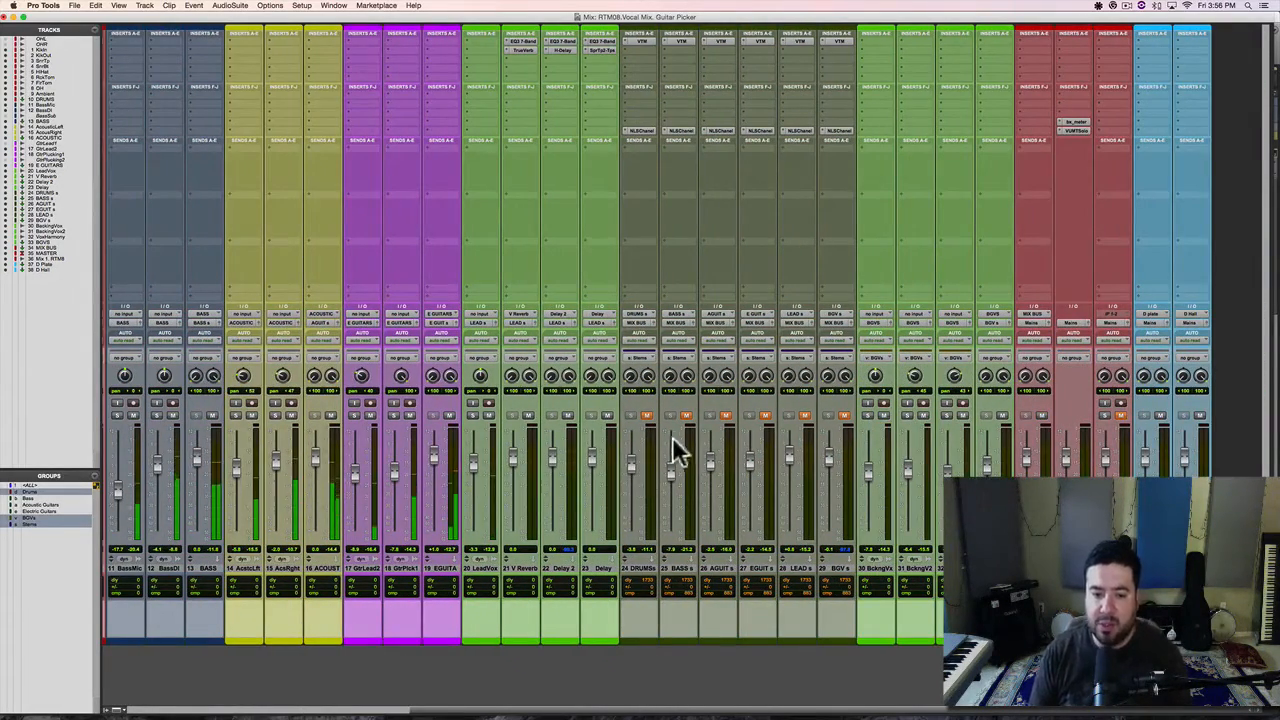
key("ctrl")
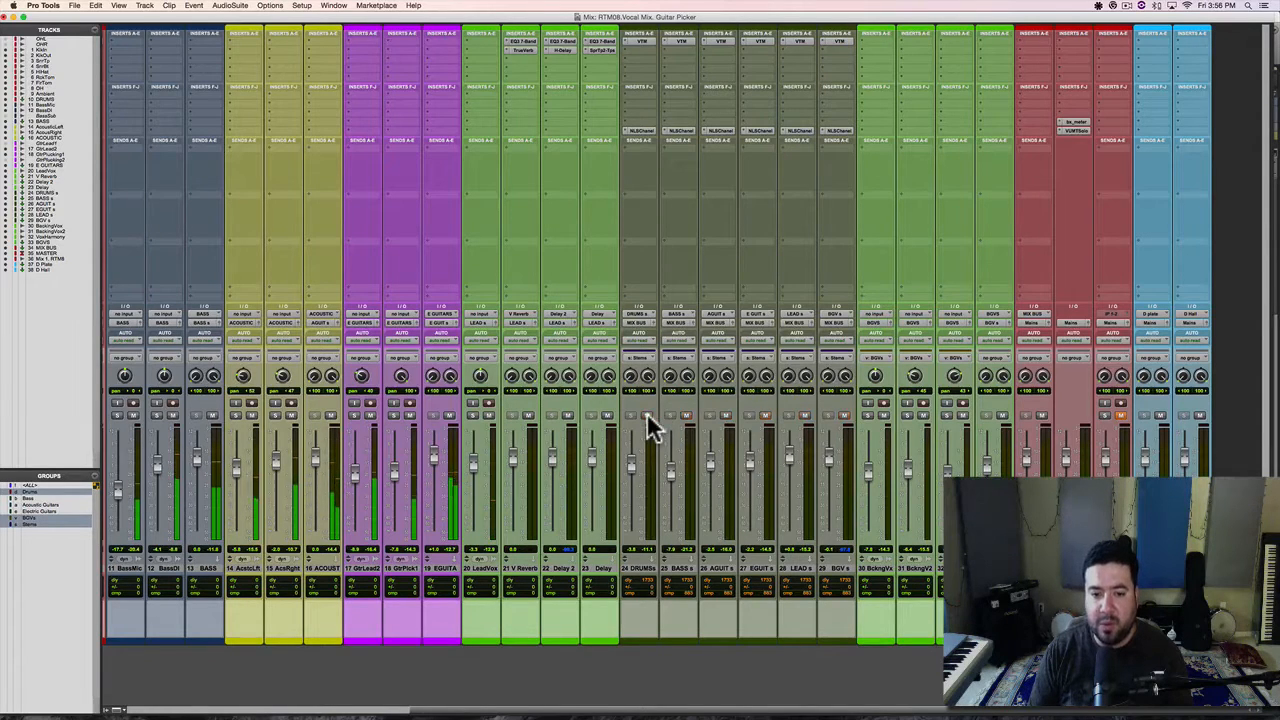
left_click(647, 416)
left_click(647, 416)
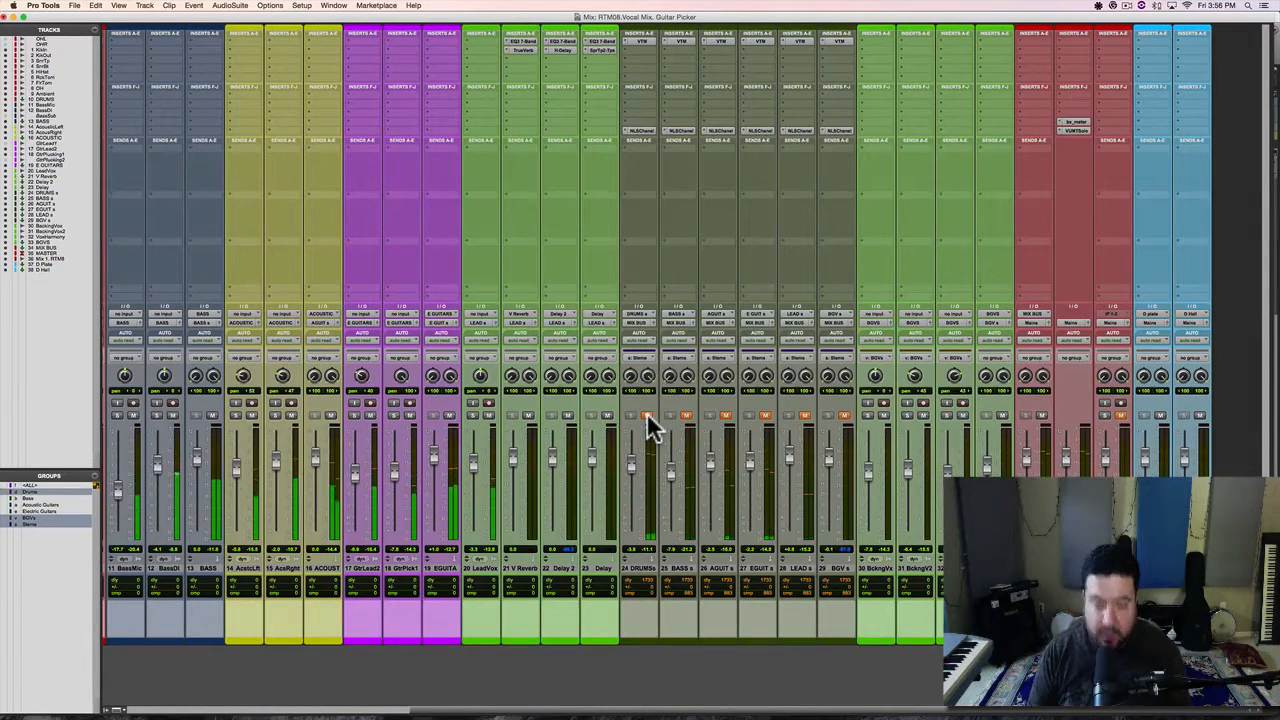
Unmute only the DRUMS s and LEAD s stems, overriding the Stems group link.
key("ctrl")
left_click(647, 416, "ctrl")
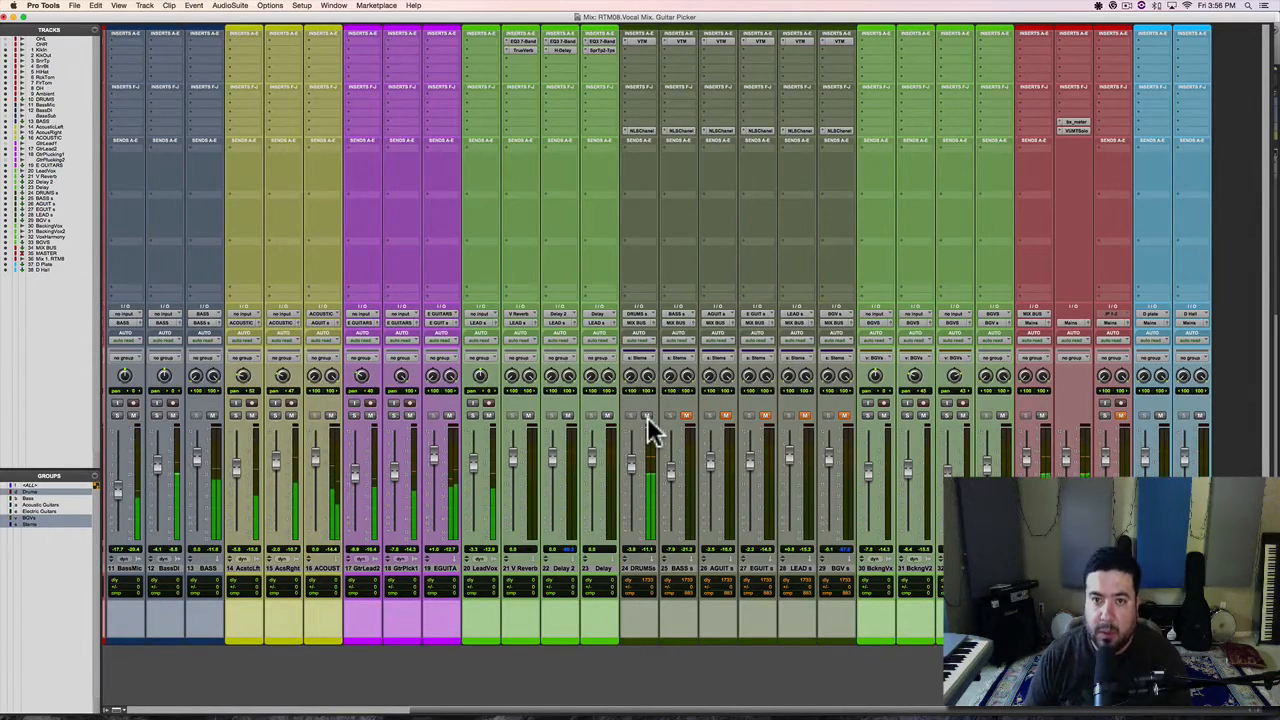
left_click(806, 417)
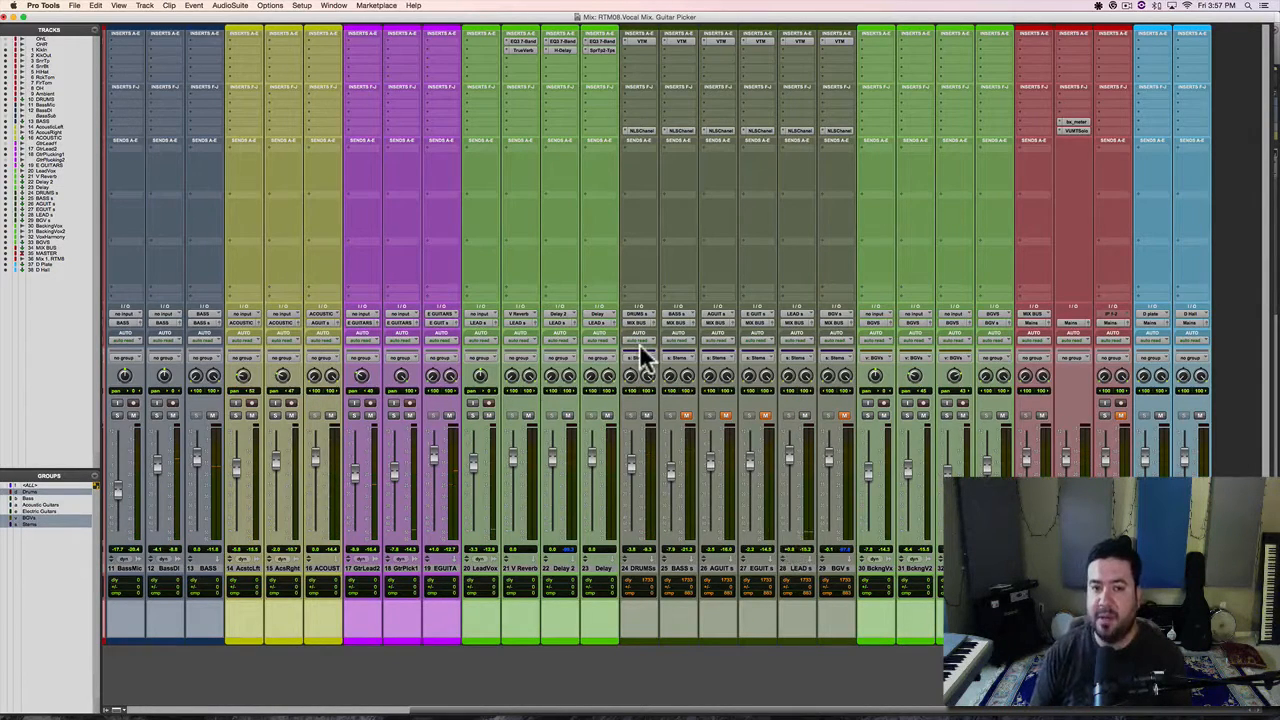
Inspect the VTM tape plug-in and the NLS Channel plug-in inserted on the DRUMS s track, closing each one.
left_click(648, 40)
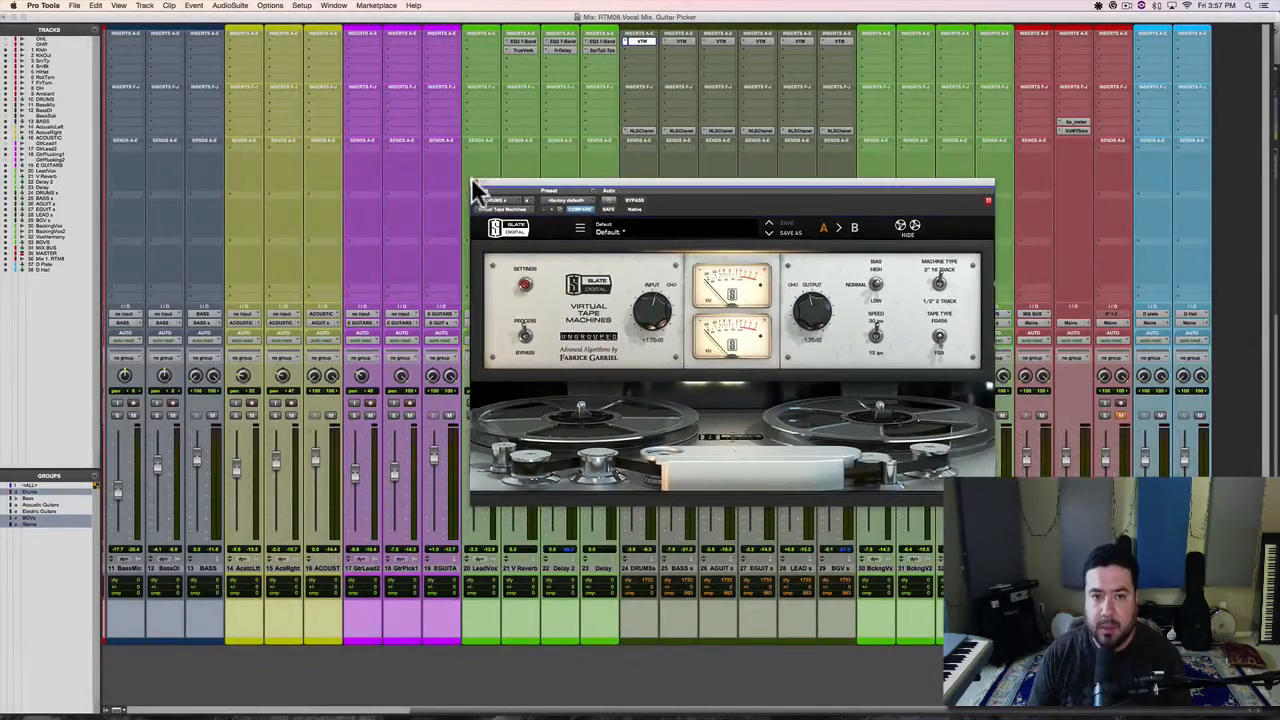
left_click(279, 58)
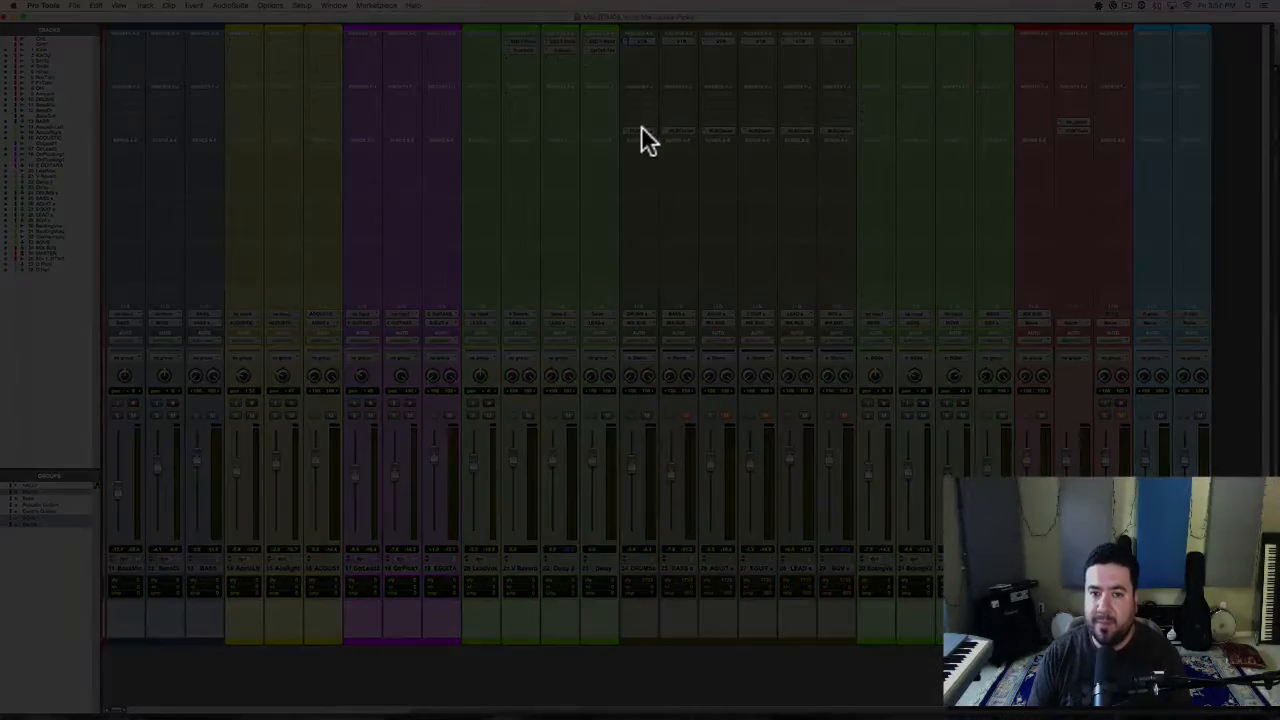
left_click(640, 131)
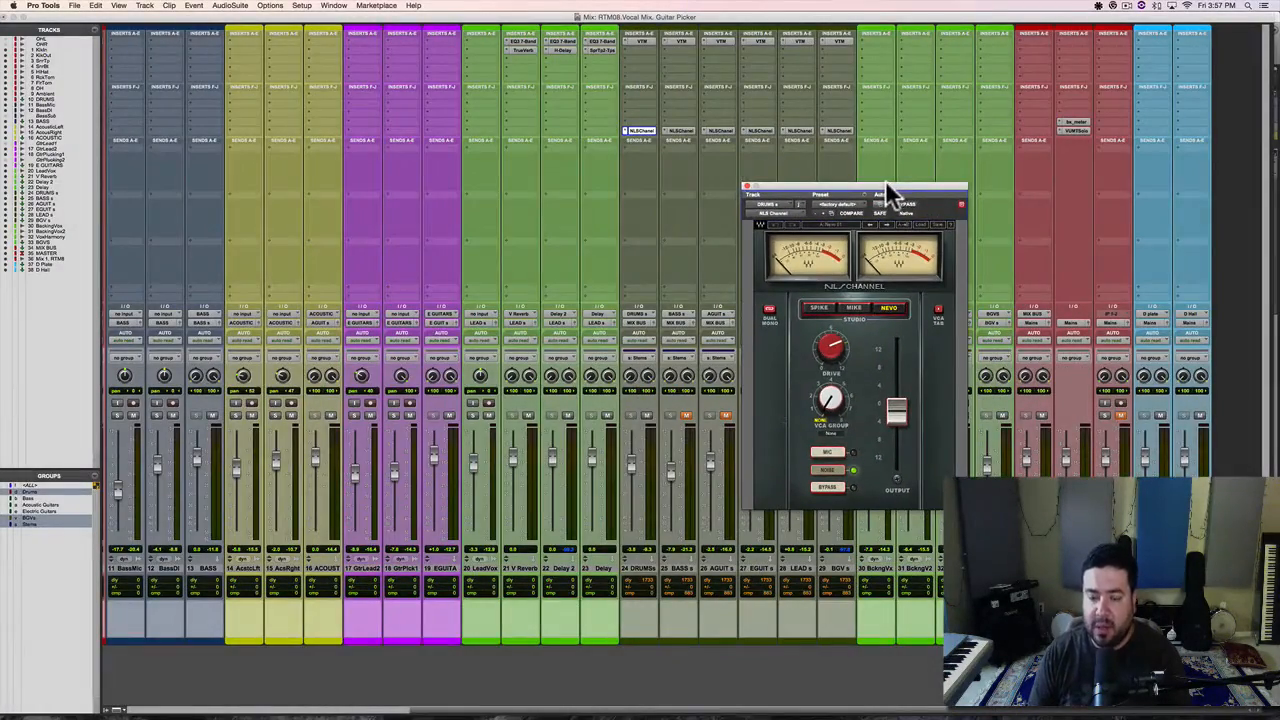
left_click_drag(885, 186, 855, 166)
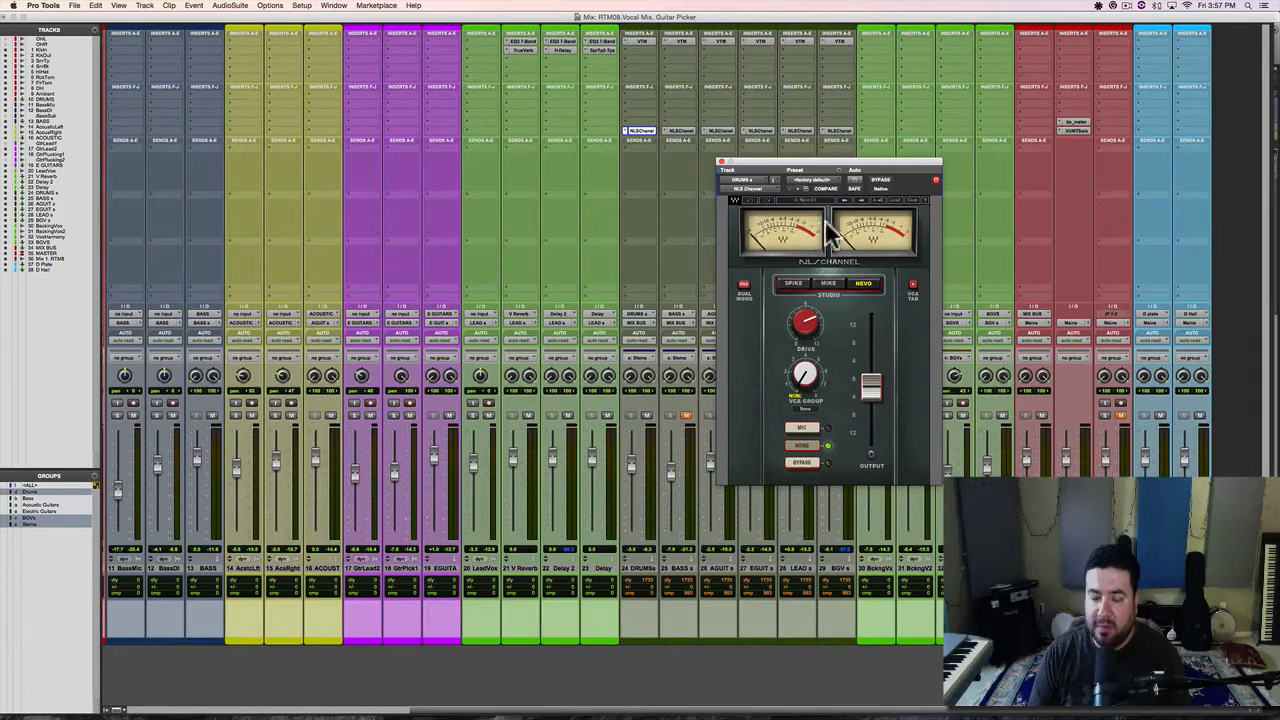
left_click_drag(746, 161, 734, 169)
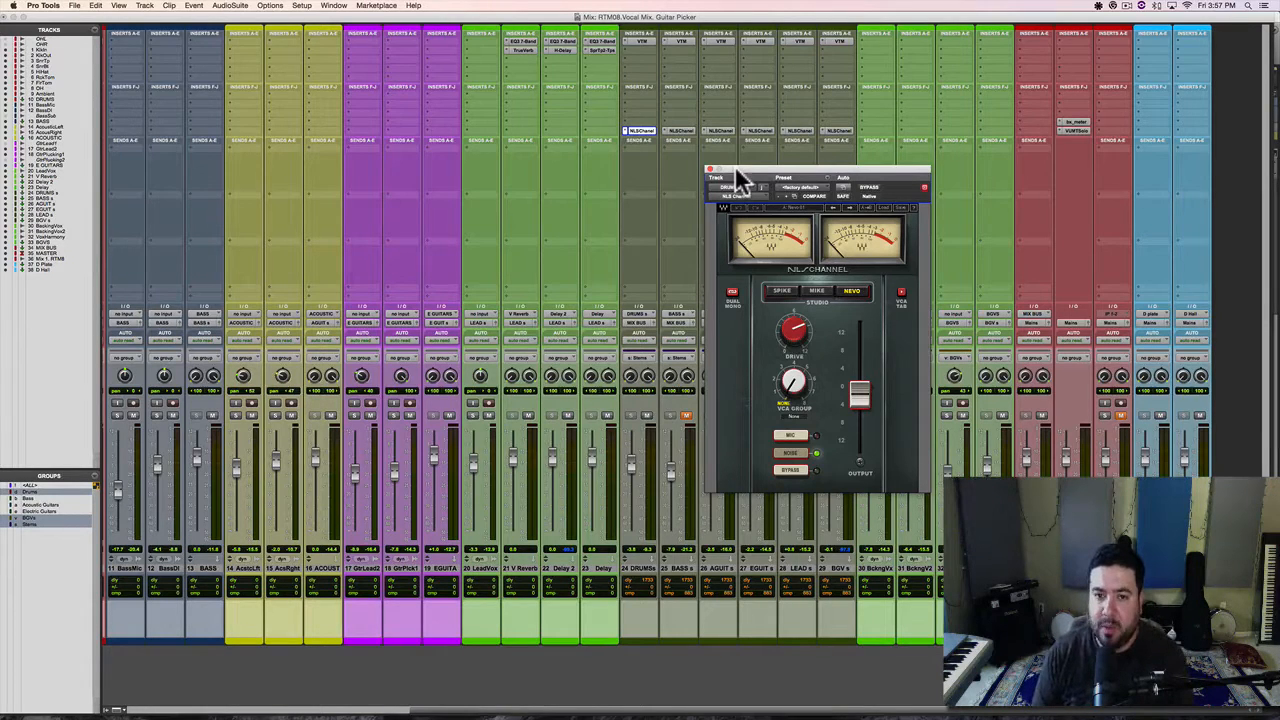
left_click(710, 176)
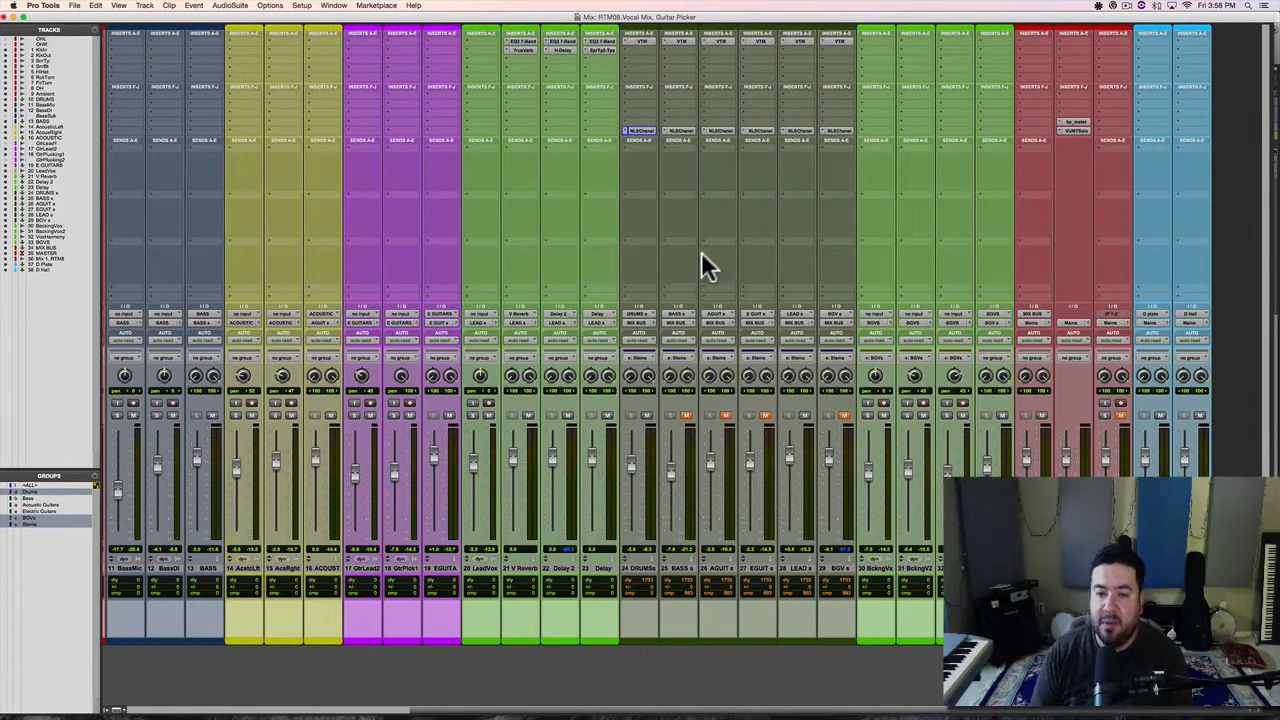
Play the mix briefly with only the DRUMS s and LEAD s stems unmuted, and stop playback.
scroll(698, 249, "left", 1)
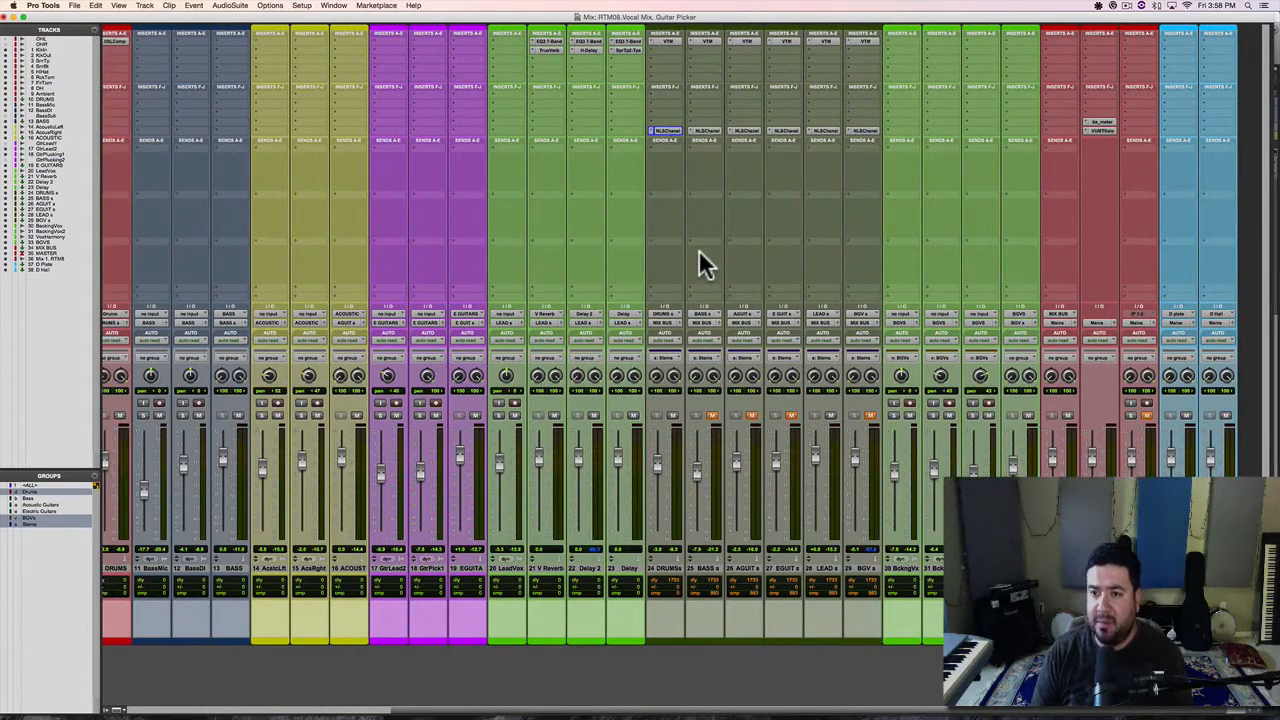
scroll(698, 249, "right", 1)
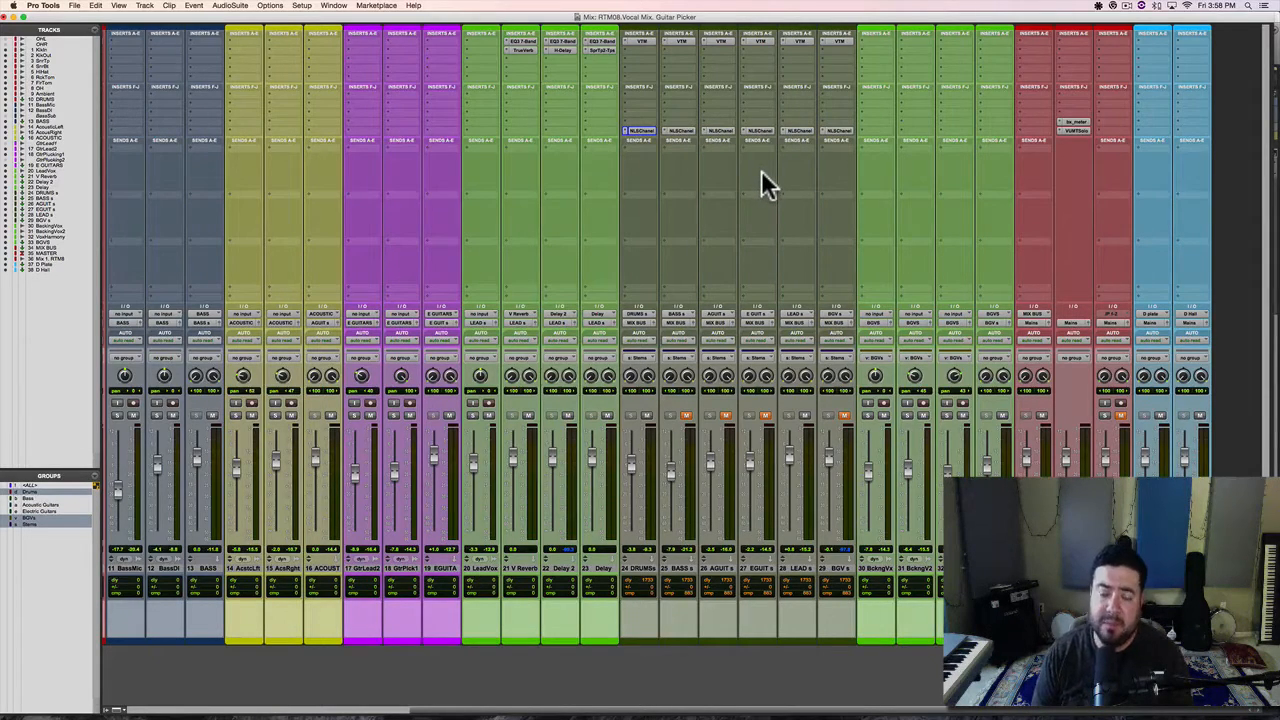
left_click(787, 406)
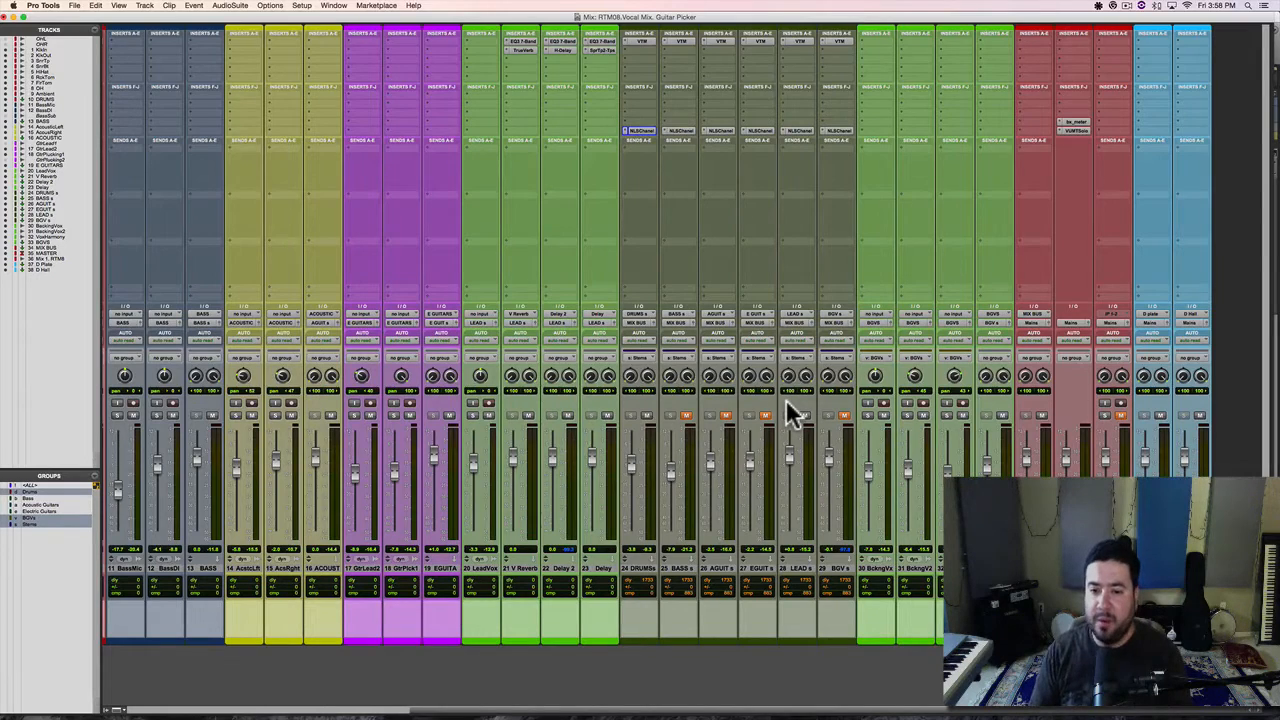
key("space")
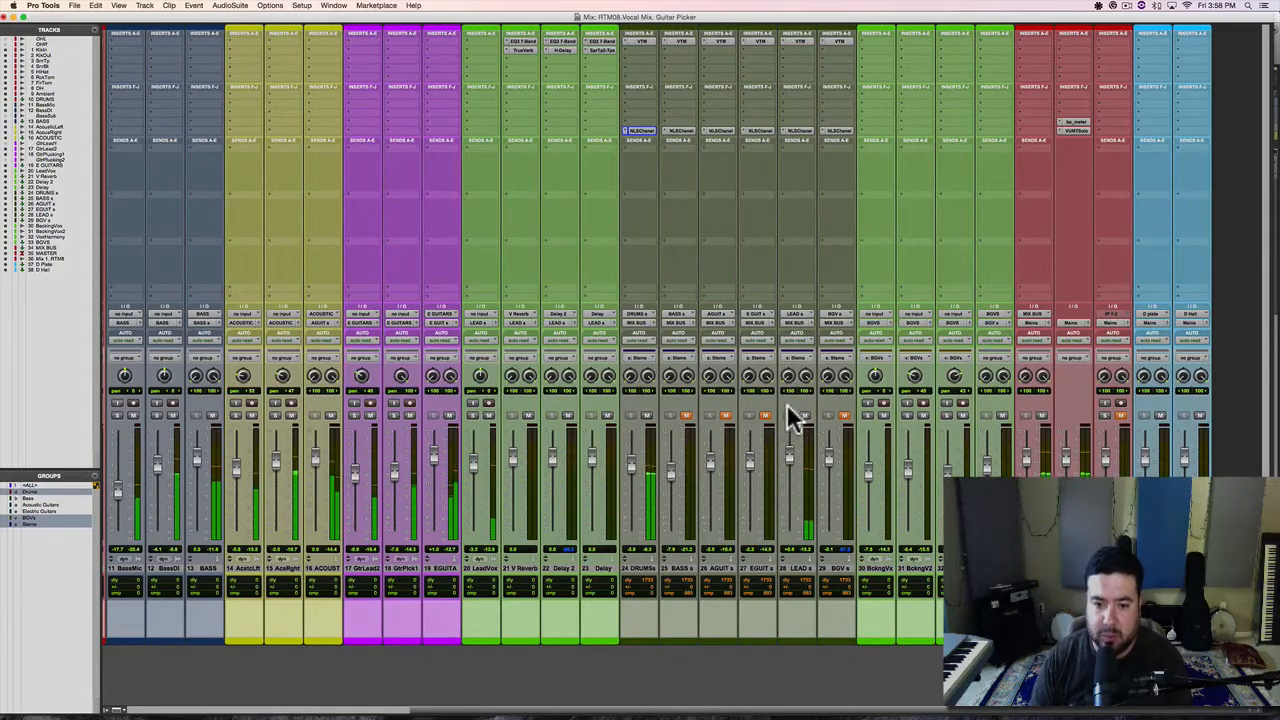
key("space")
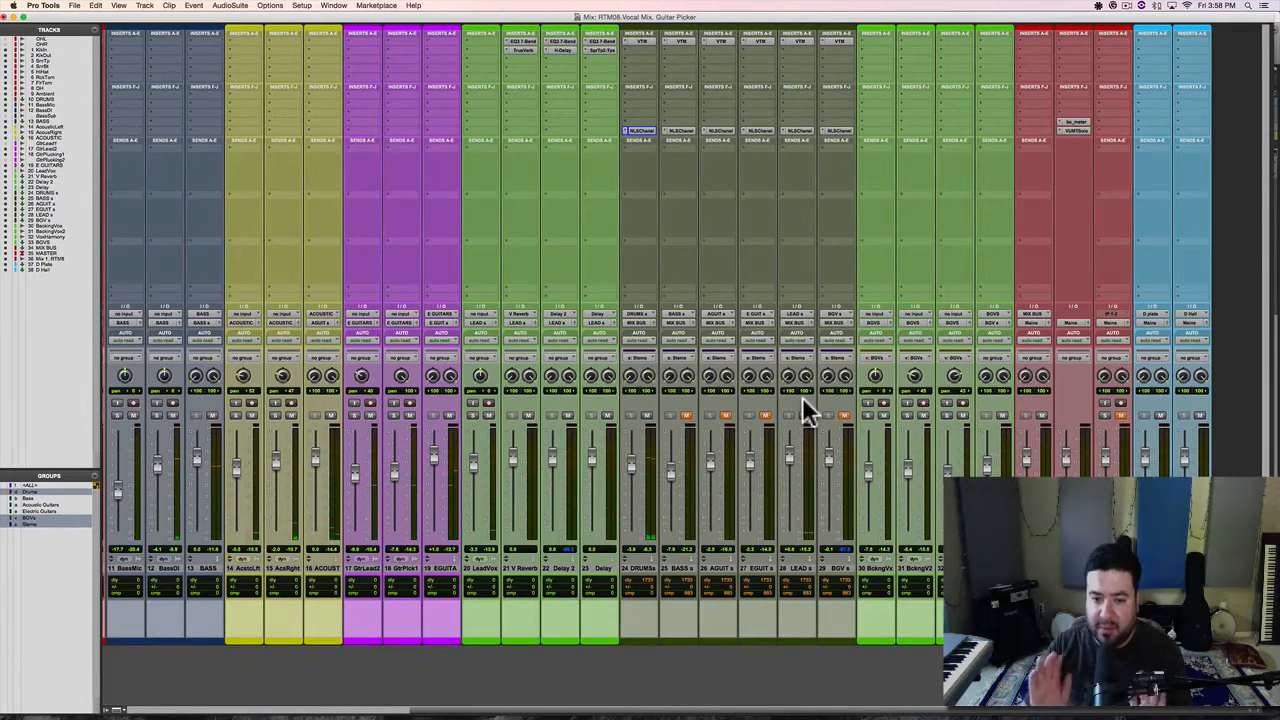
Try lowering the LEAD s fader independently of the Stems group during playback, and undo the level change.
key("alt+super+z")
key("super+z")
left_click(788, 458, "ctrl")
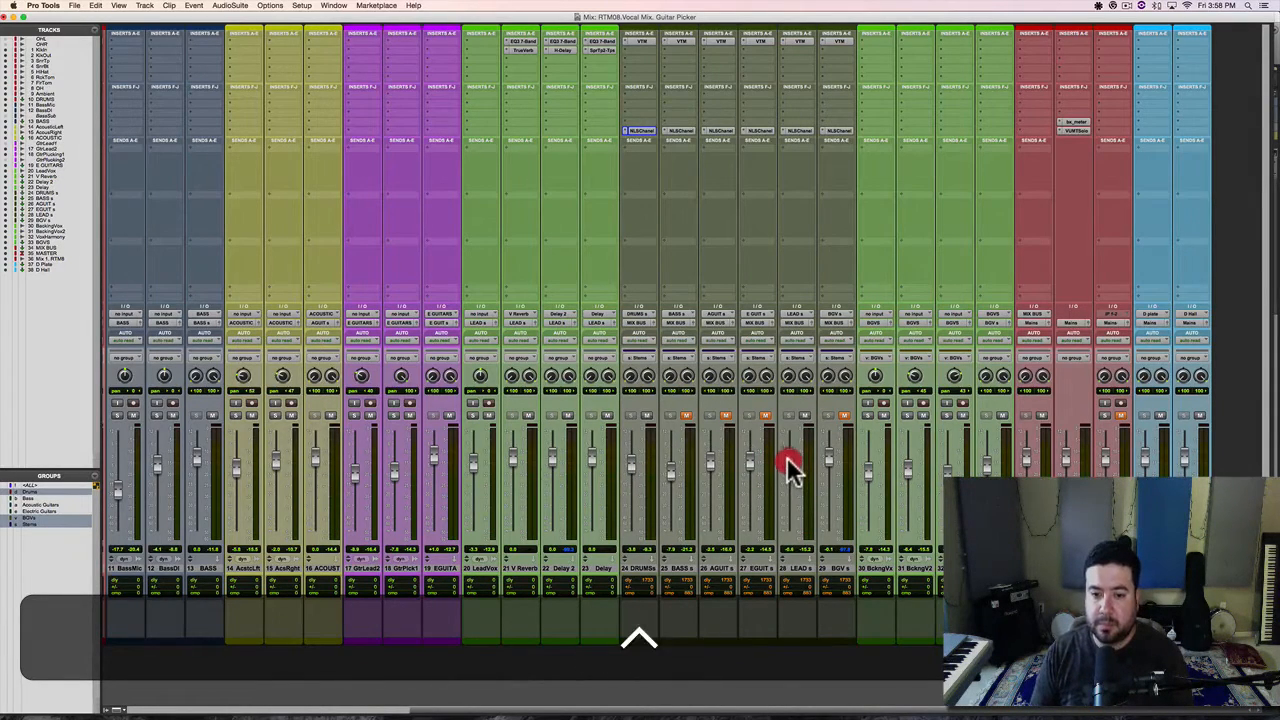
key("space")
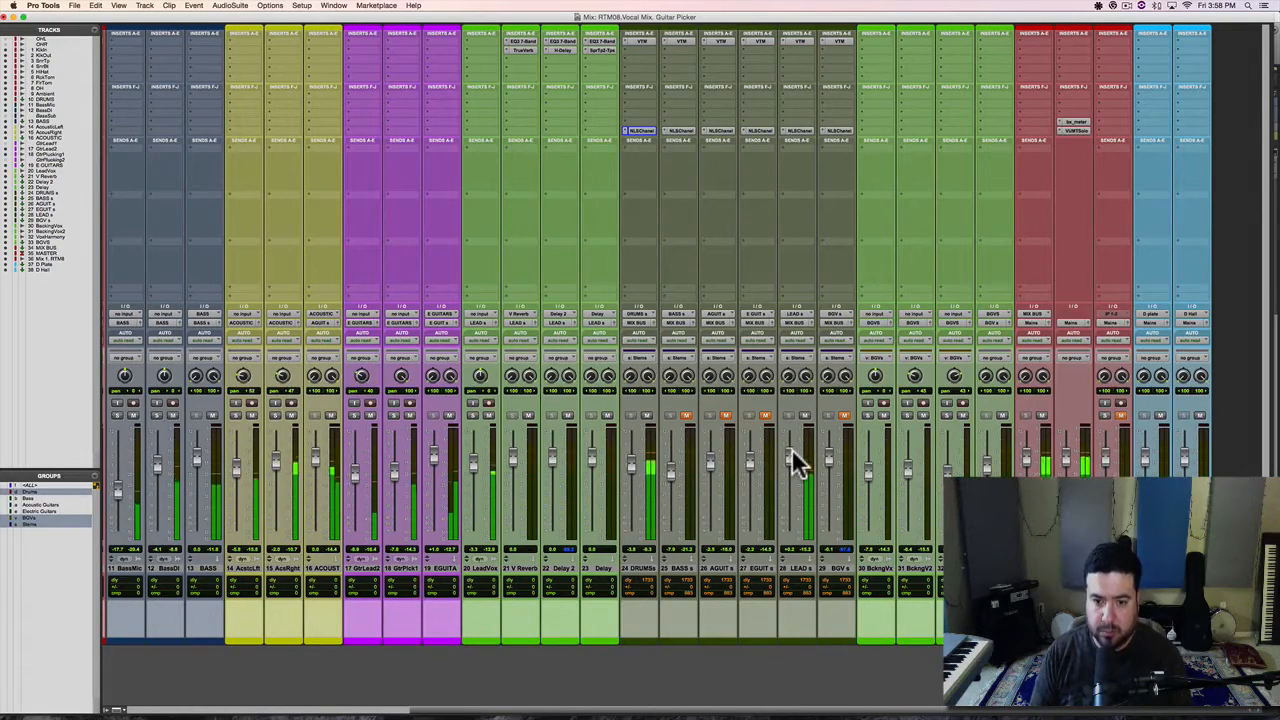
left_click(790, 460, "ctrl")
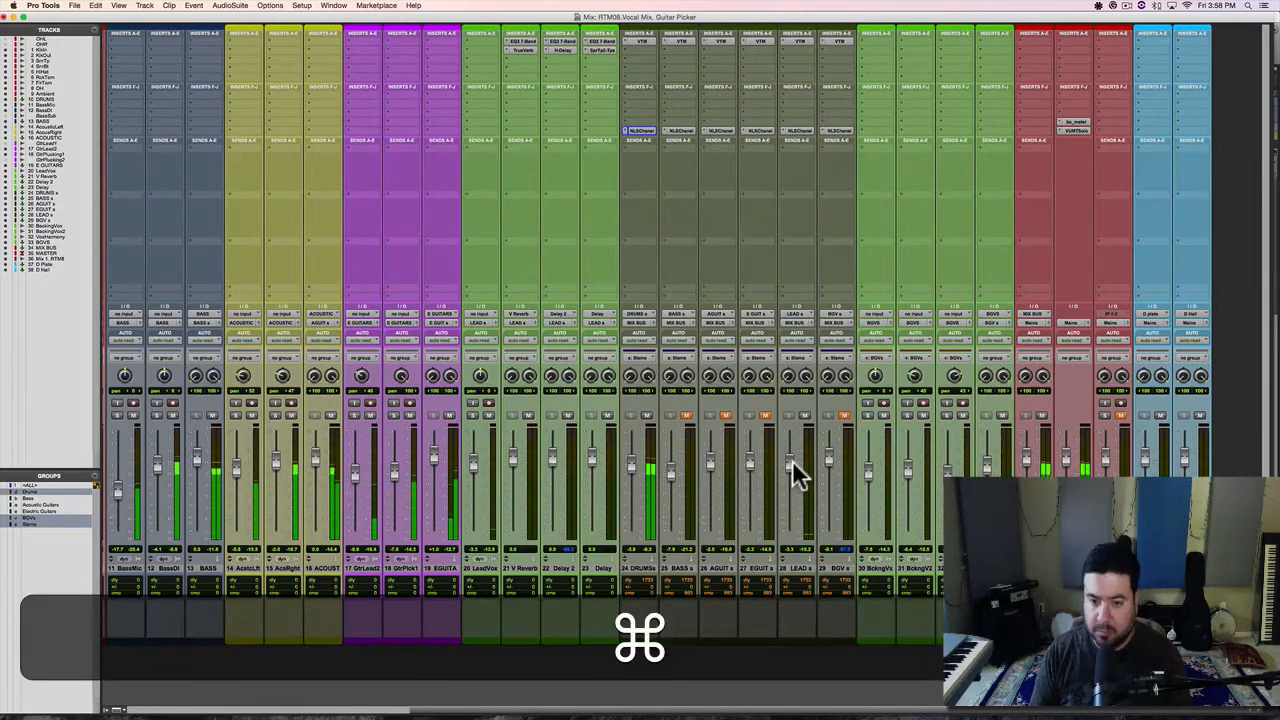
key("super+z")
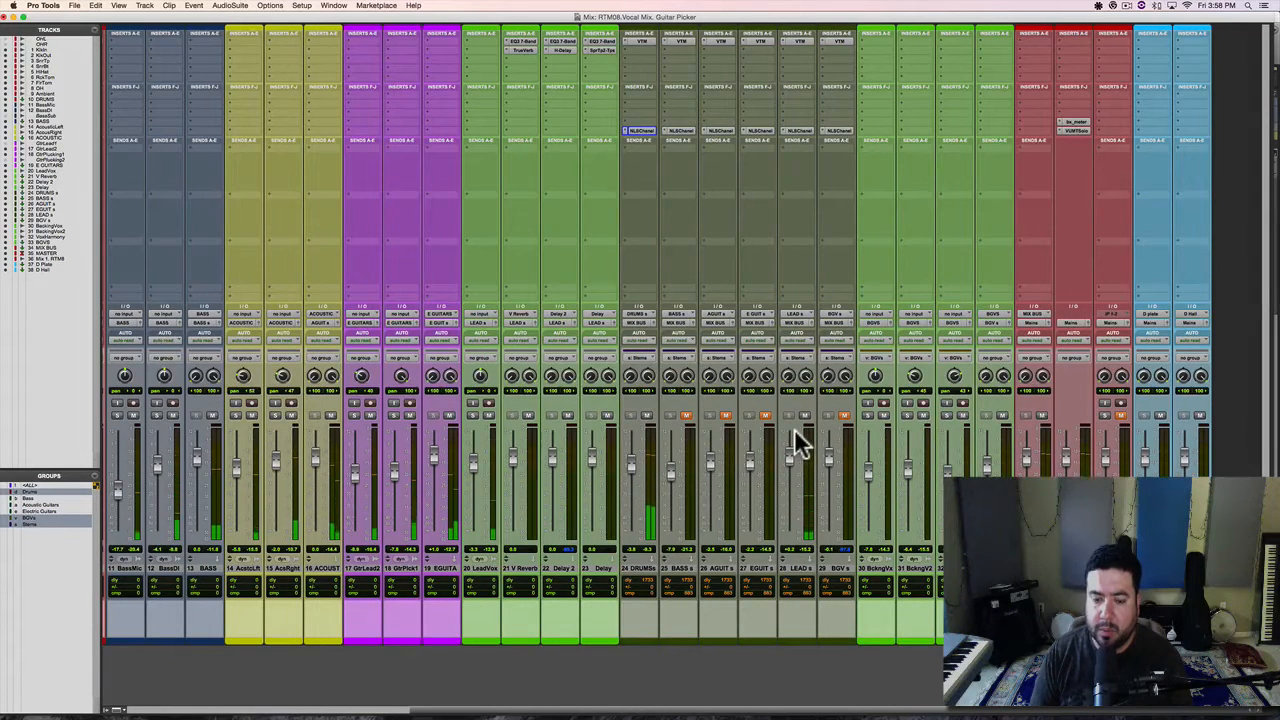
Open the VTM plug-in on the LEAD s track, raise its input drive to the maximum during playback, and compare it with bypass.
left_click(799, 41)
left_click_drag(908, 180, 754, 80)
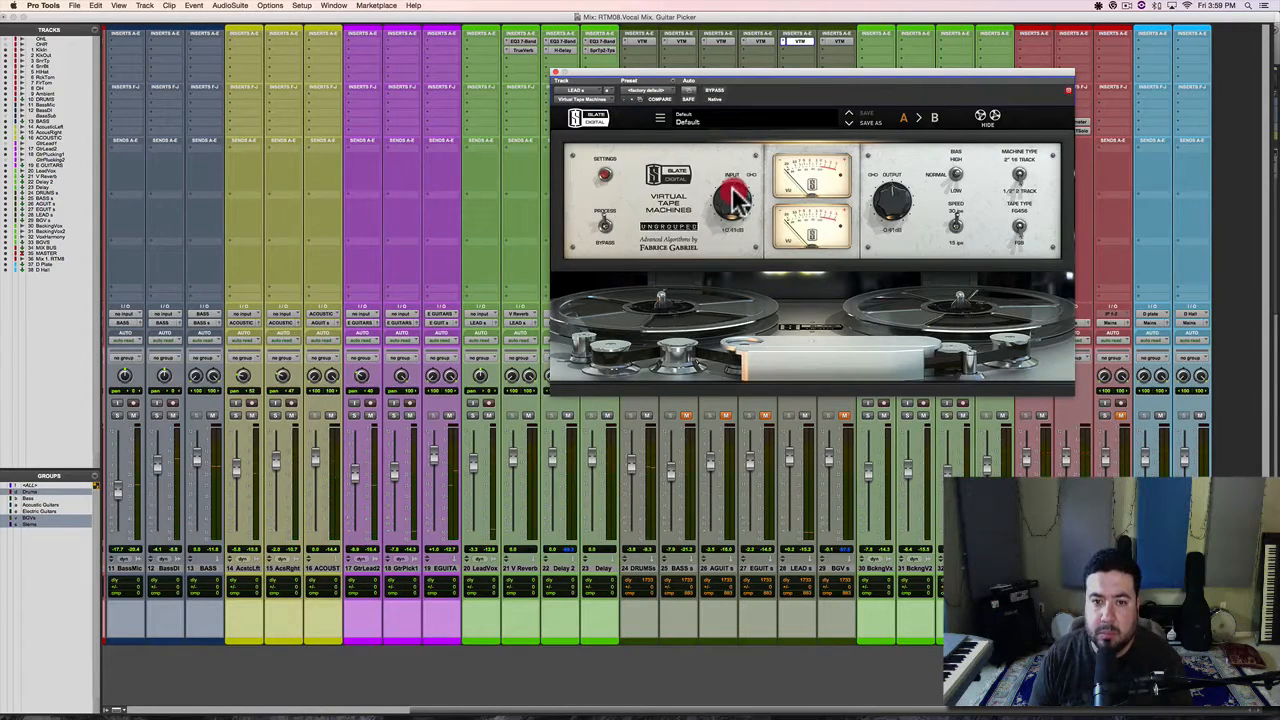
left_click_drag(733, 199, 738, 195)
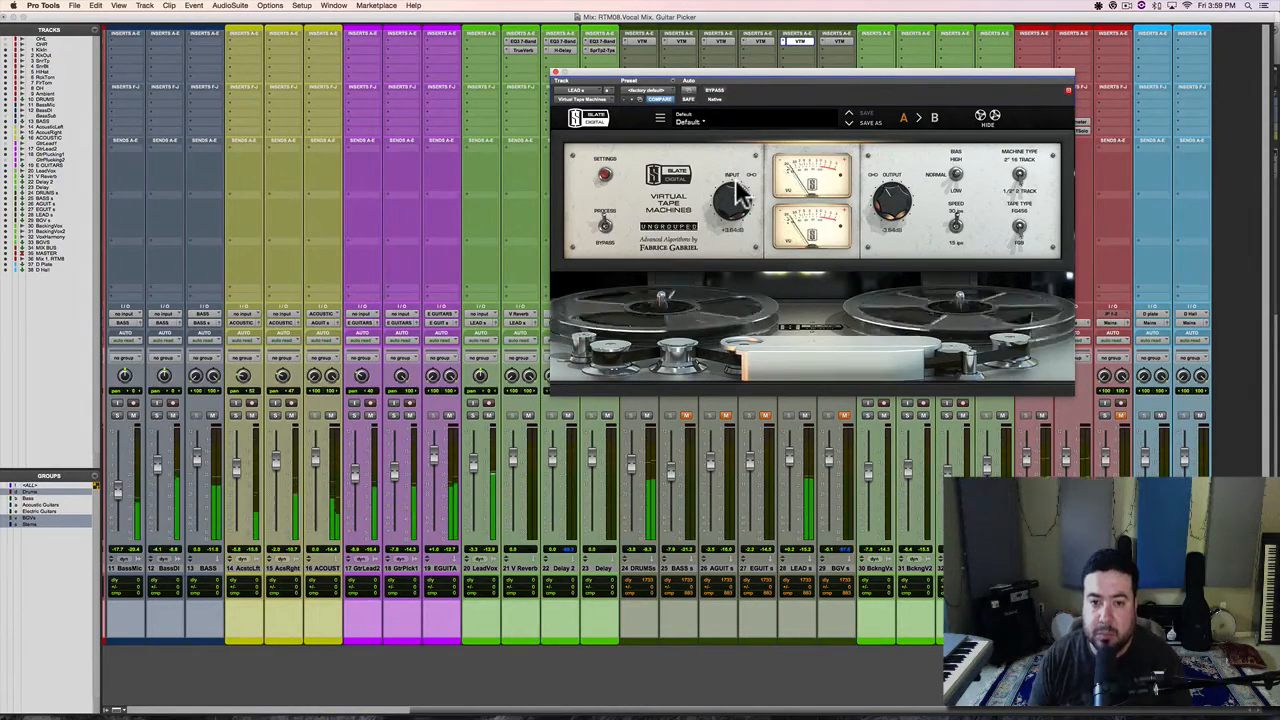
mouse_move(733, 199)
left_mouse_down()
mouse_move(749, 137)
mouse_move(715, 225)
mouse_move(752, 102)
mouse_move(734, 95)
mouse_move(752, 268)
mouse_move(1035, 212)
mouse_move(418, 125)
mouse_move(348, 88)
left_mouse_up()
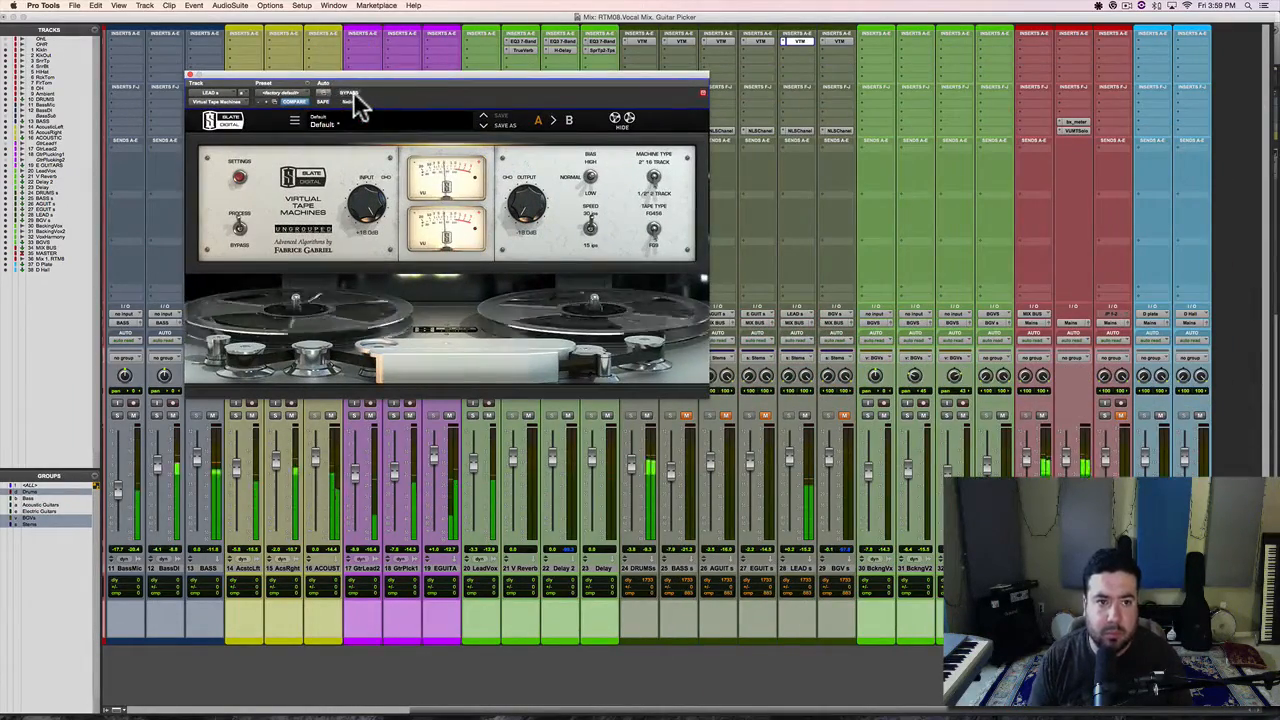
left_click(355, 97)
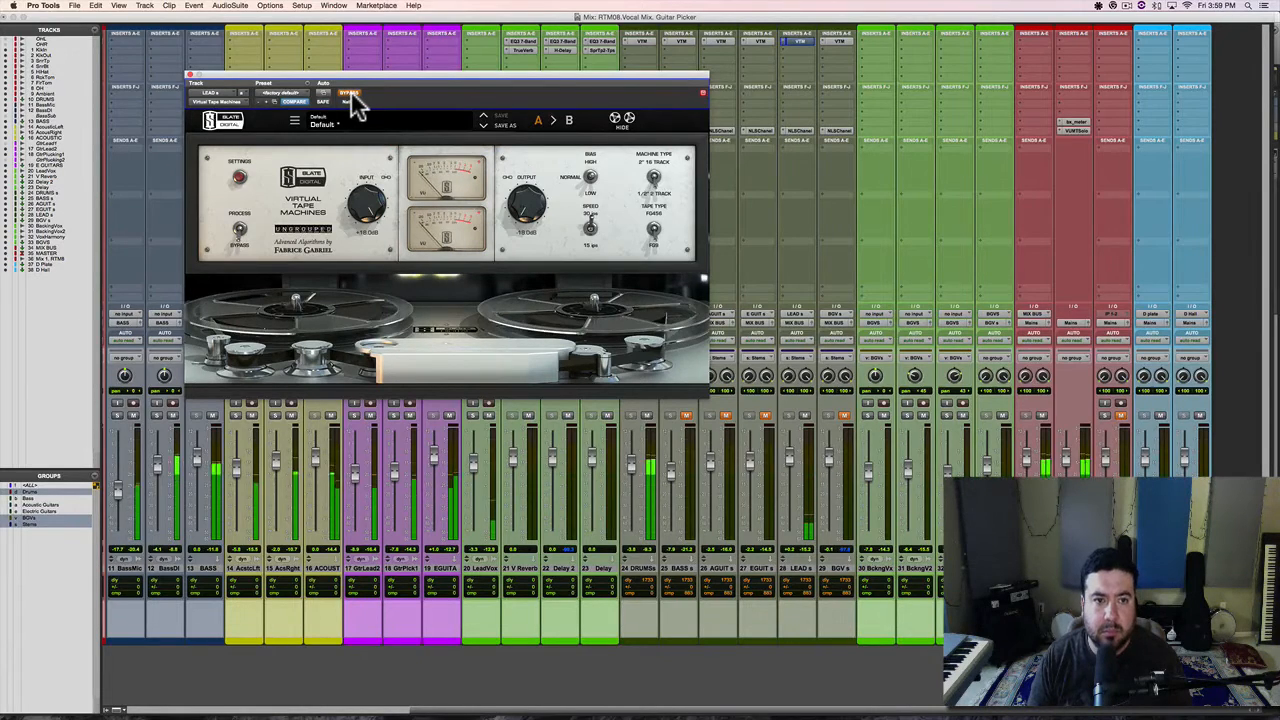
left_click(356, 97)
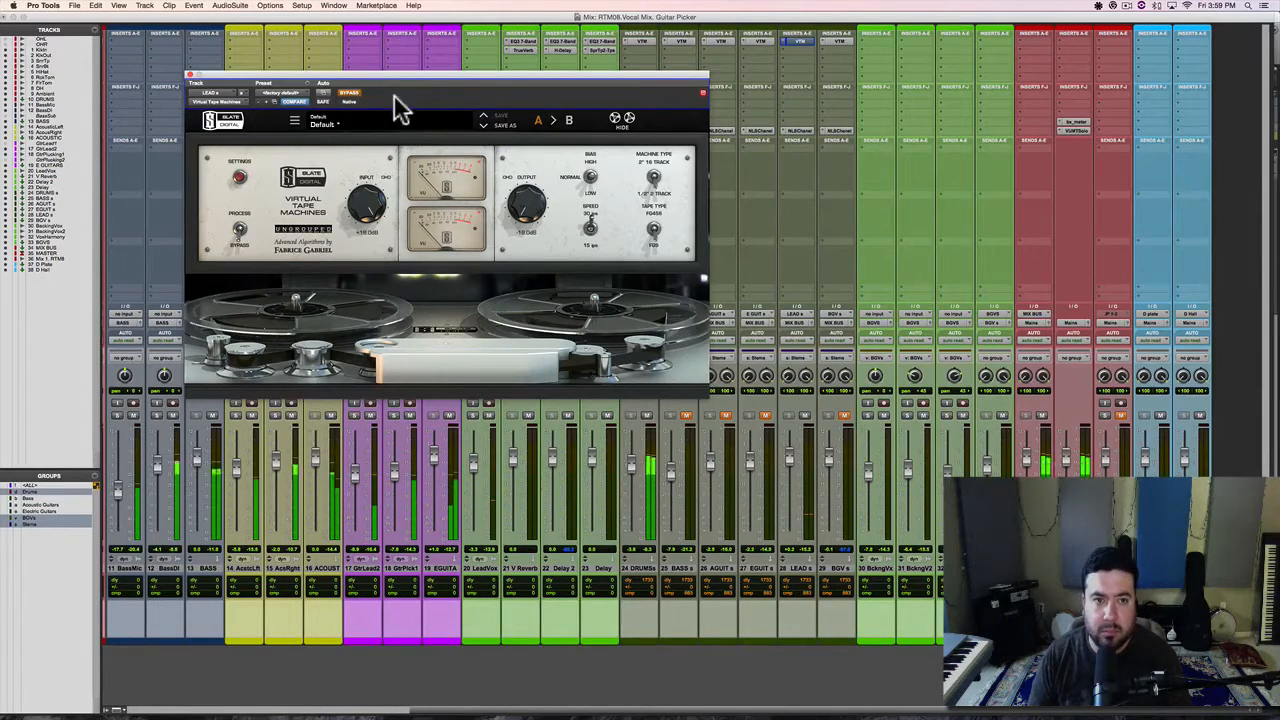
Check the Playback Engine settings and return to the VTM plug-in on the LEAD s track.
left_click(300, 6)
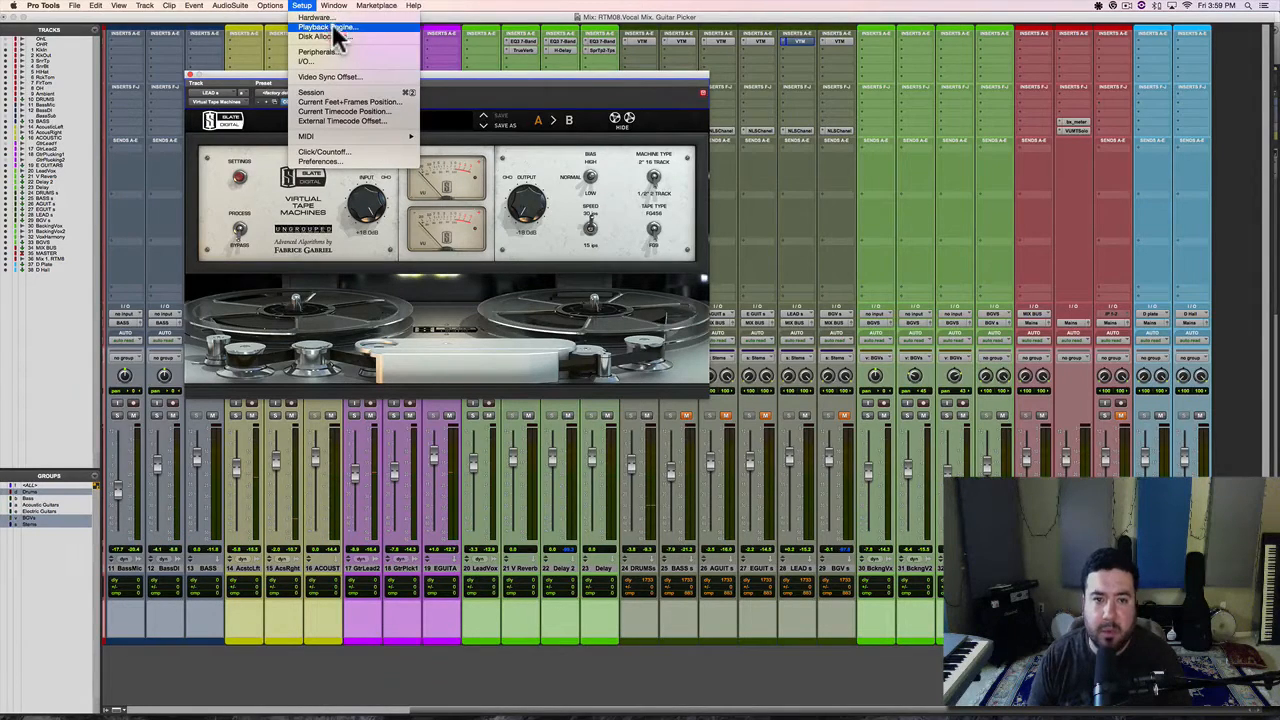
left_click(337, 28)
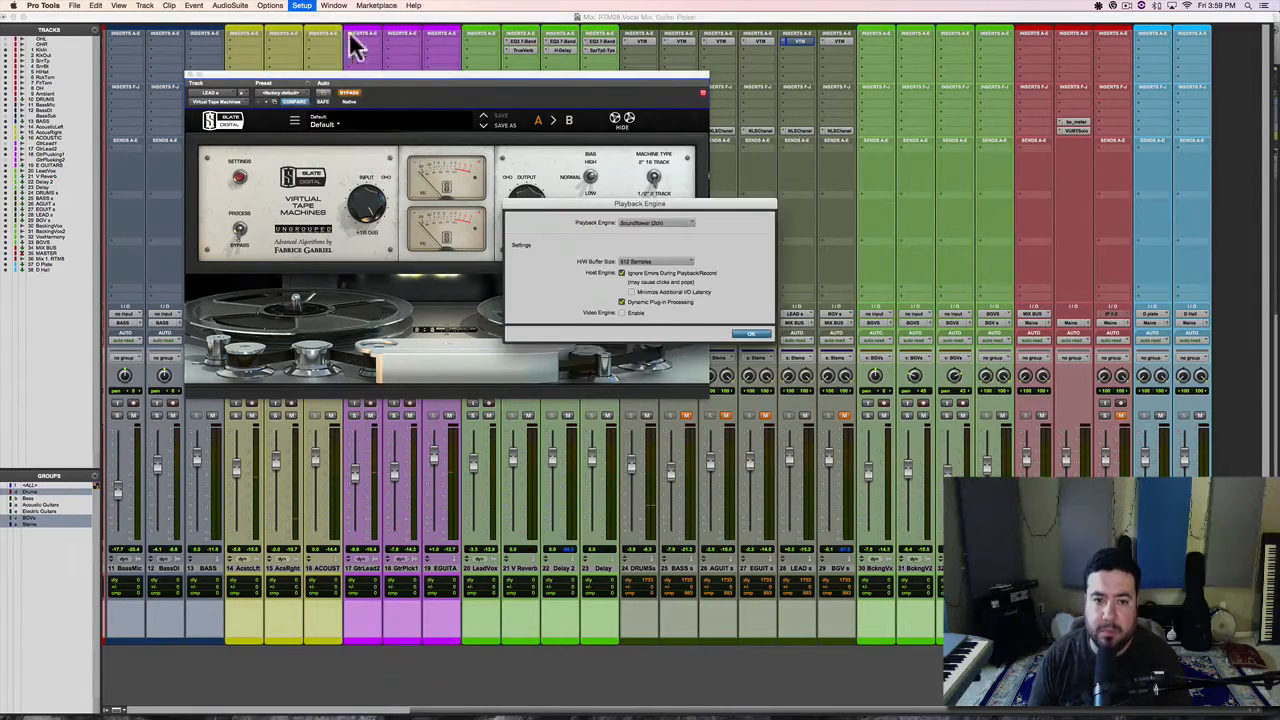
left_click(752, 336)
left_click_drag(552, 80, 894, 86)
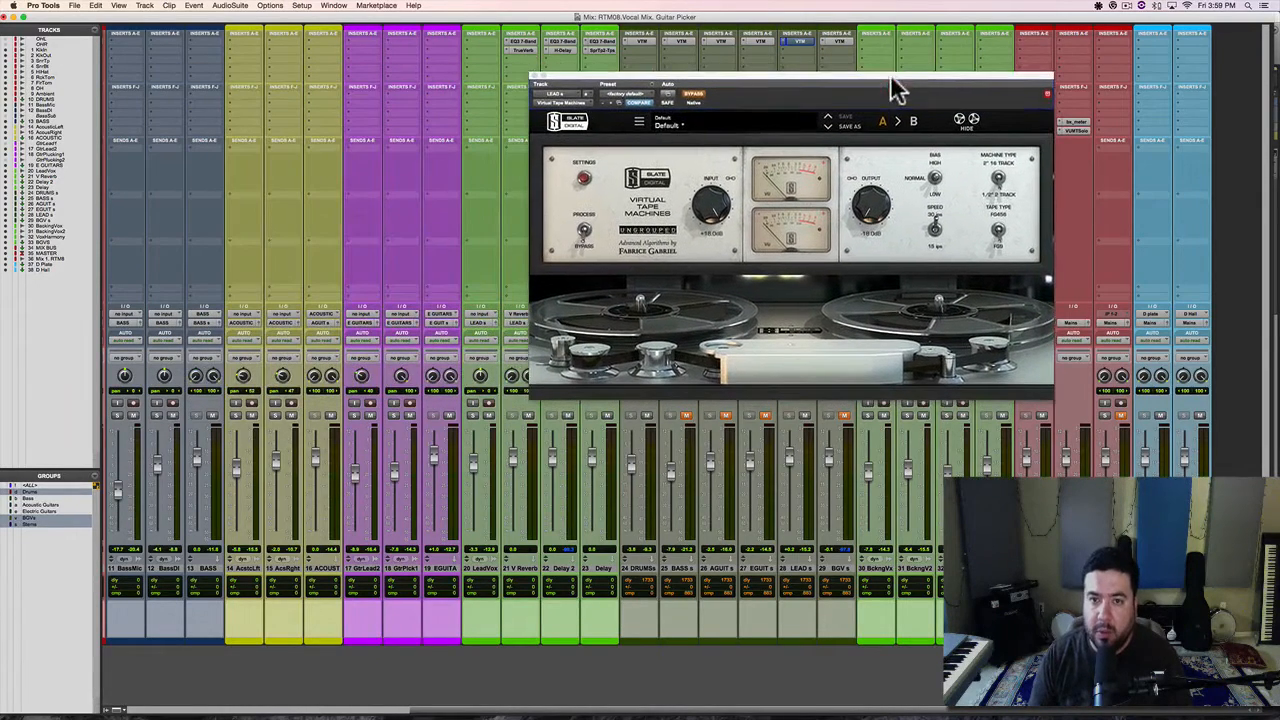
Take the LEAD s VTM plug-in out of bypass and reset its input and output to 0 dB.
left_click(694, 95)
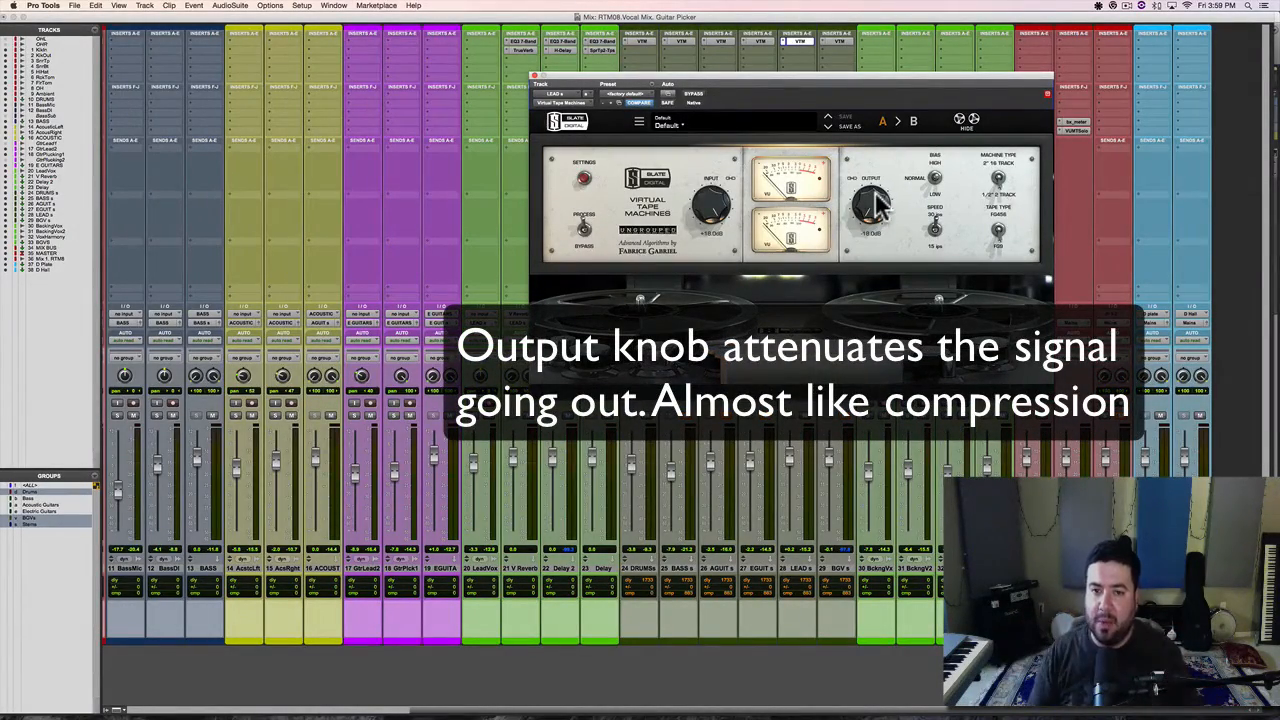
left_click(715, 210, "alt")
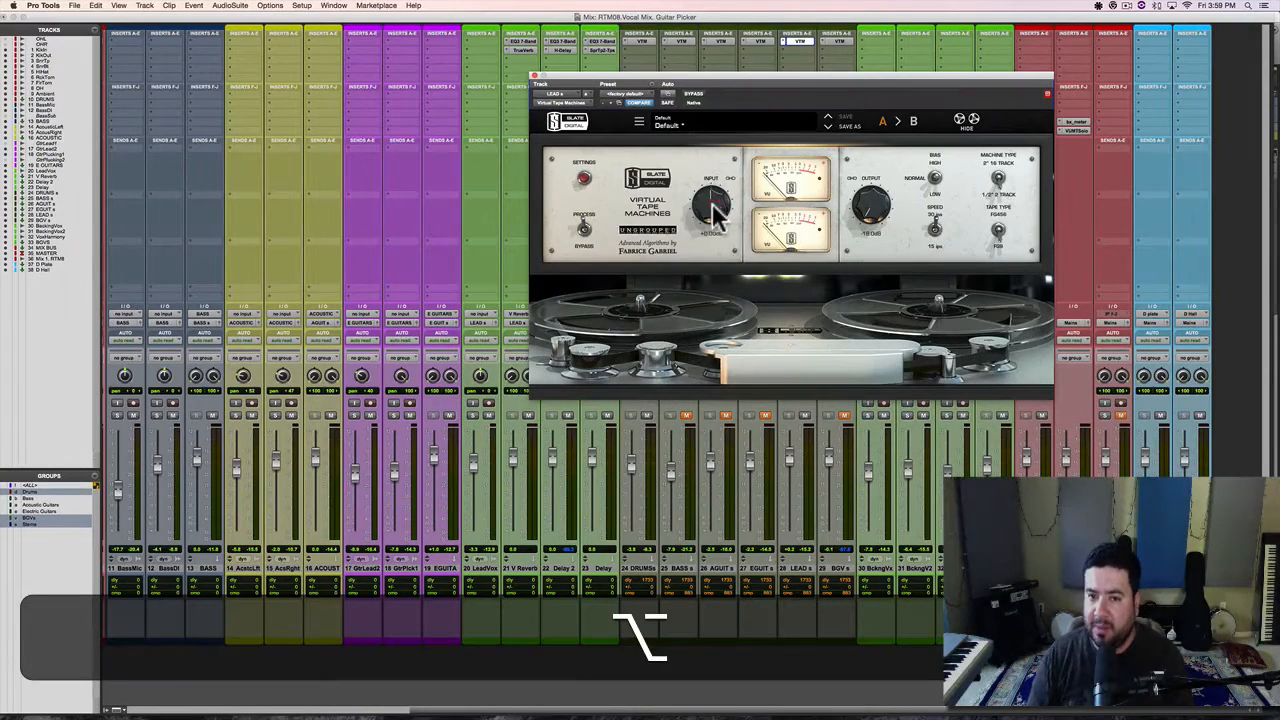
left_click(862, 208, "alt")
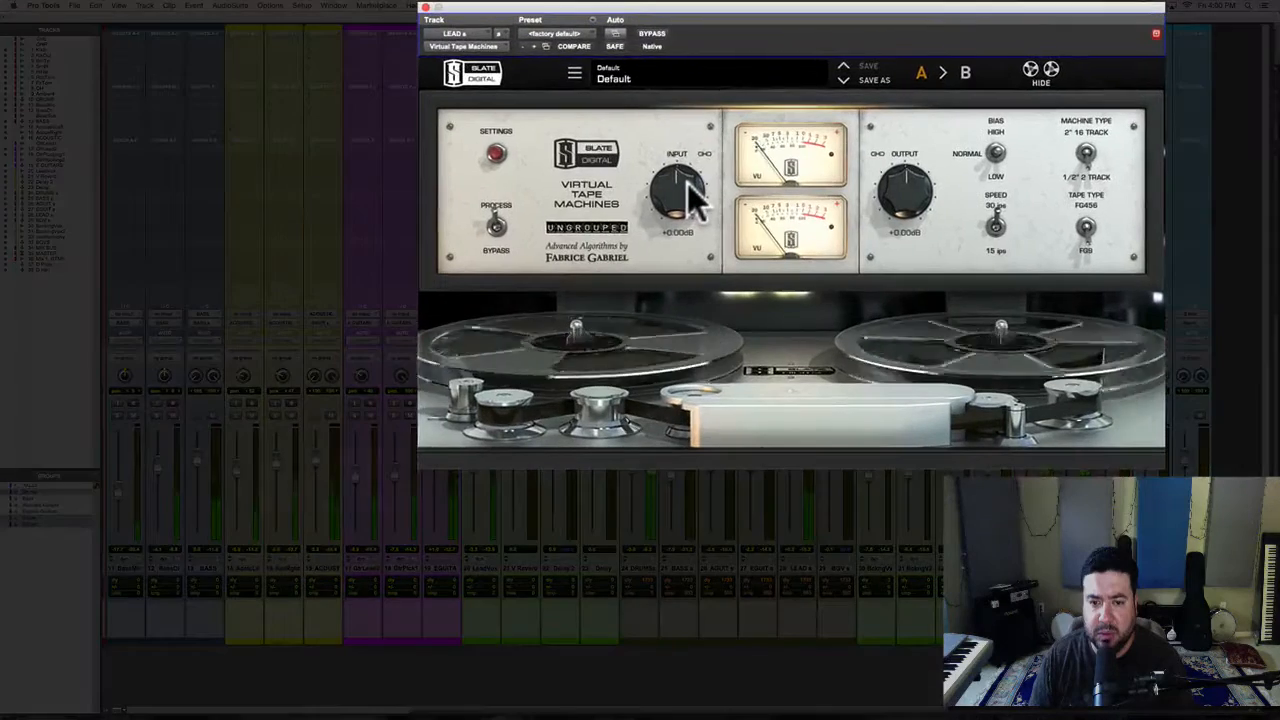
Turn the VTM input back up to the maximum during playback and toggle the plug-in's bypass to compare the sound.
left_click_drag(718, 194, 690, 65)
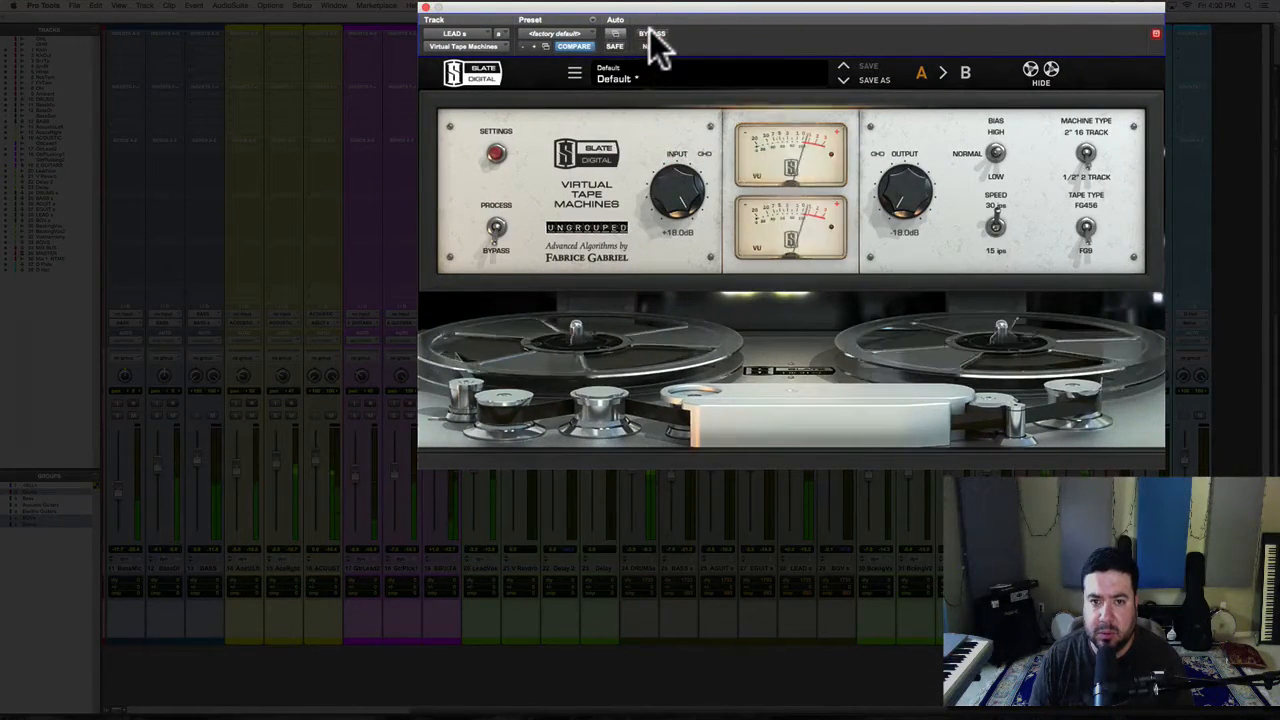
left_click(650, 31)
left_click(650, 31)
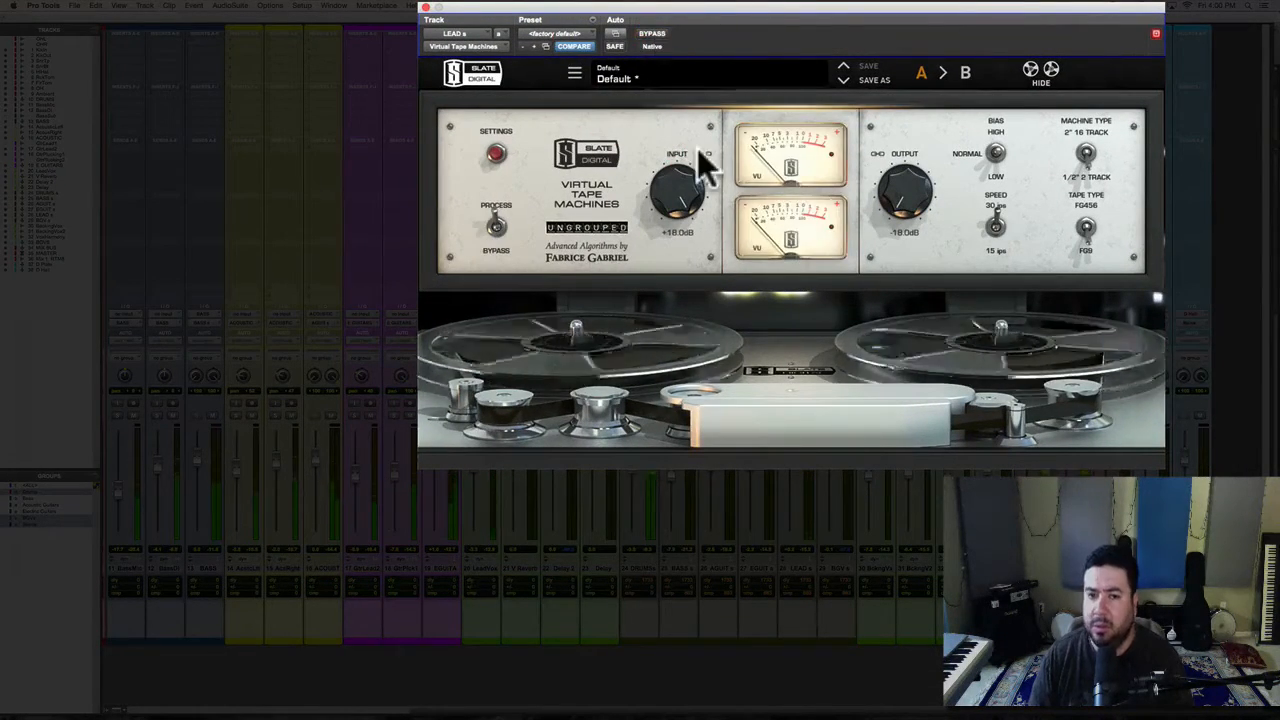
Unlink the VTM output from the input and set the output level to about -12 dB.
left_click(875, 153)
left_click_drag(894, 194, 879, 149)
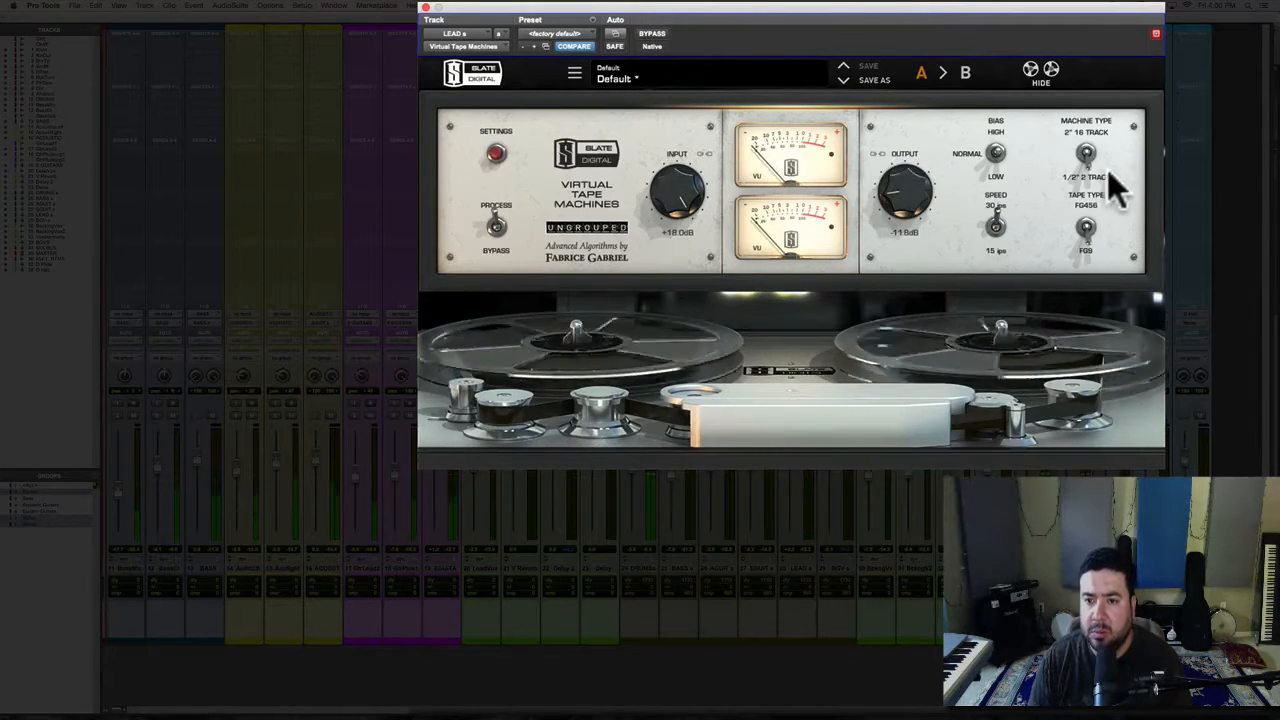
Set the VTM to FG456 tape and High bias at 30 ips, auditioning the 15 ips speed and the input drive.
left_click(1086, 206)
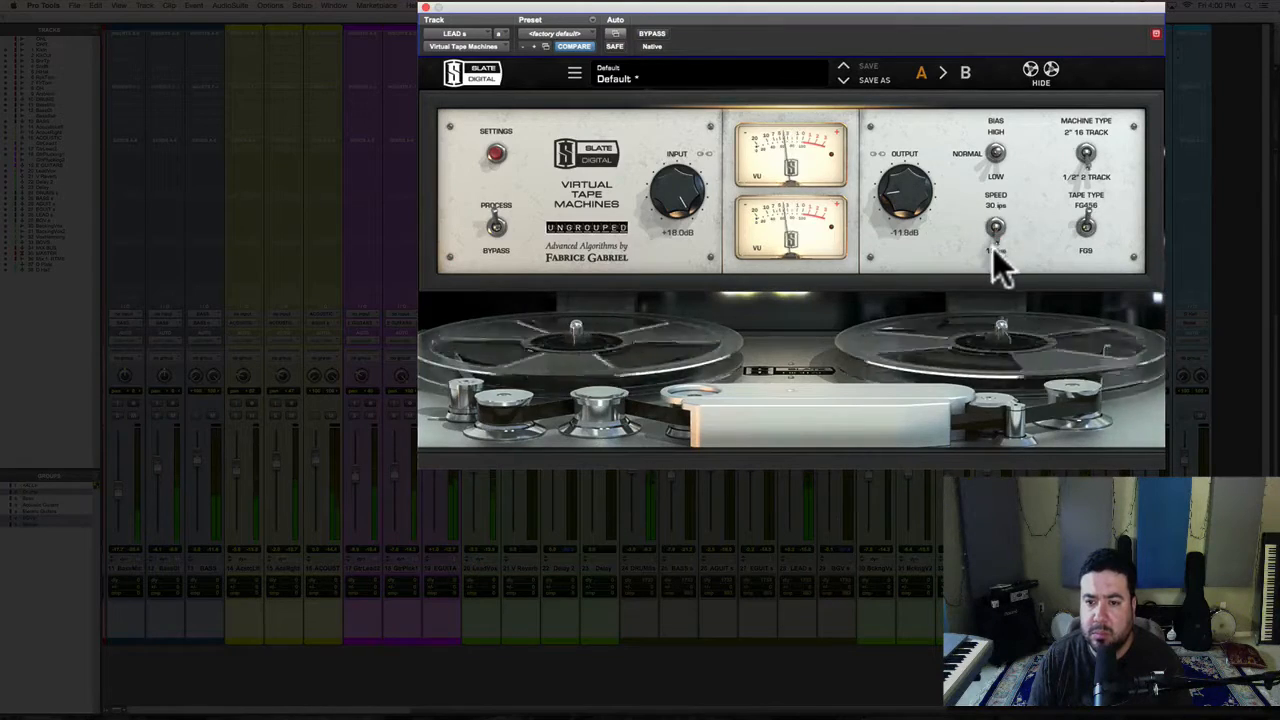
left_click(997, 200)
left_click(996, 145)
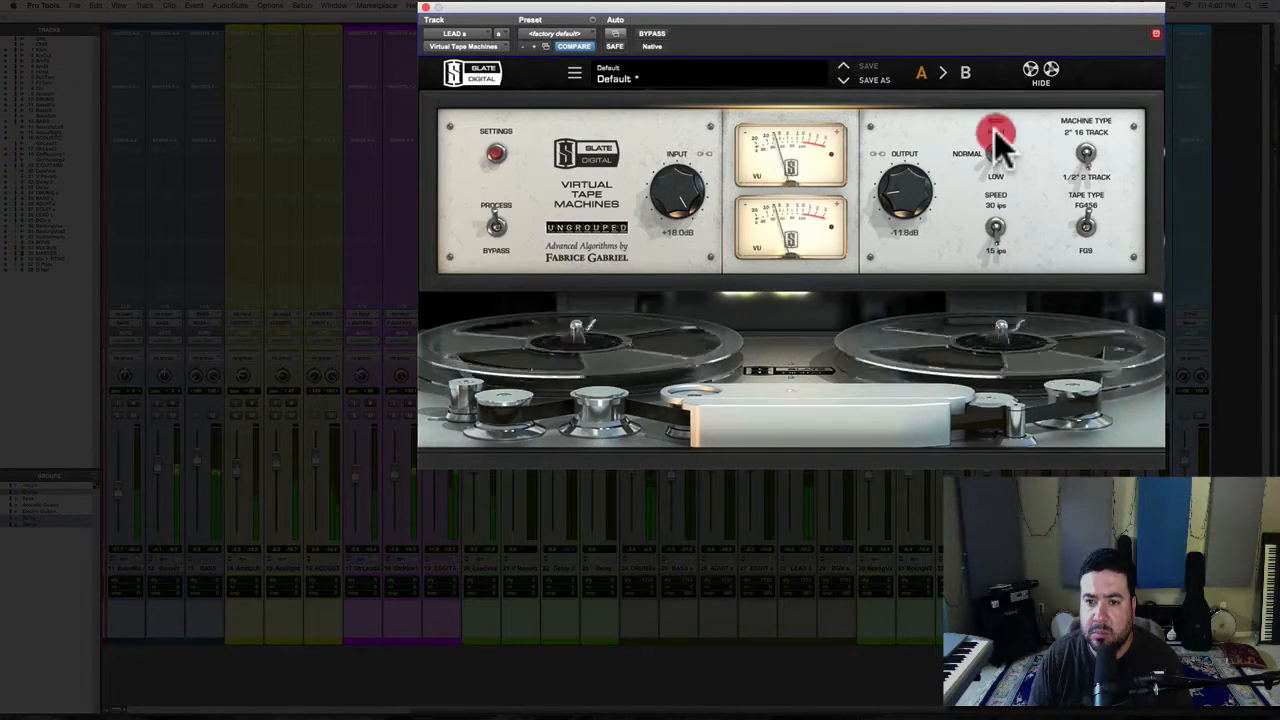
left_click(995, 200)
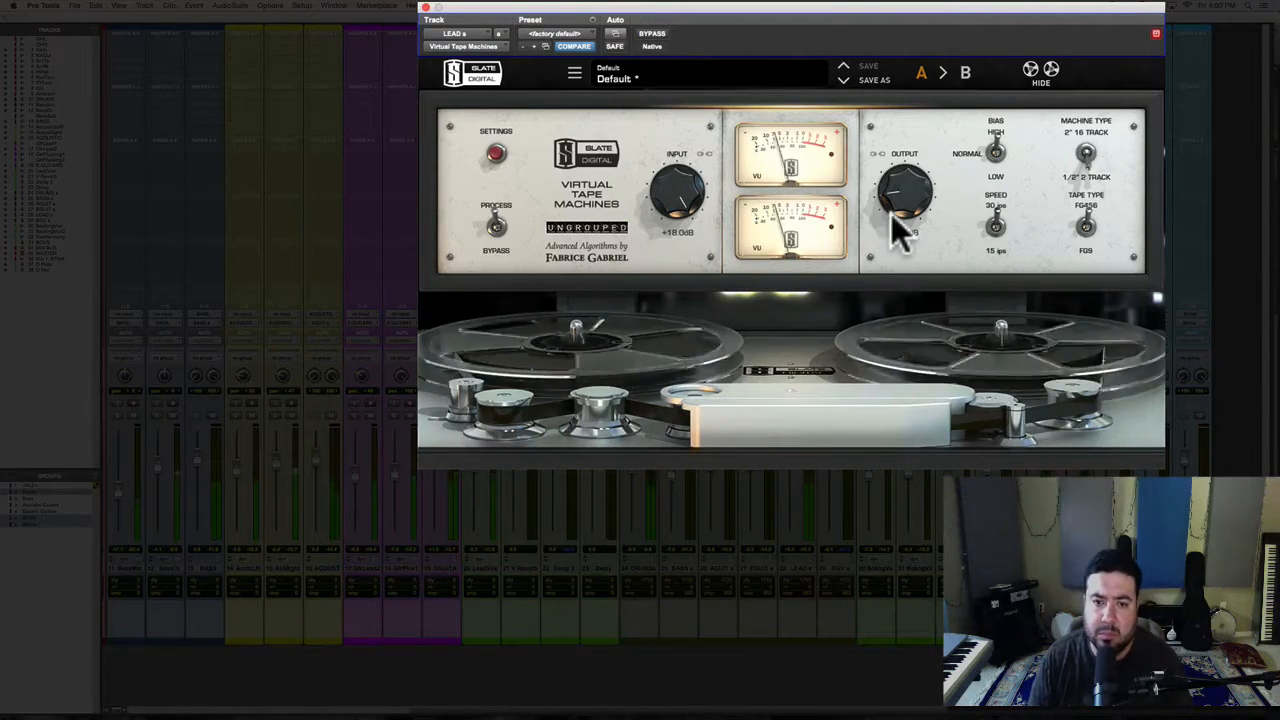
left_click(688, 196)
left_click_drag(687, 197, 674, 170)
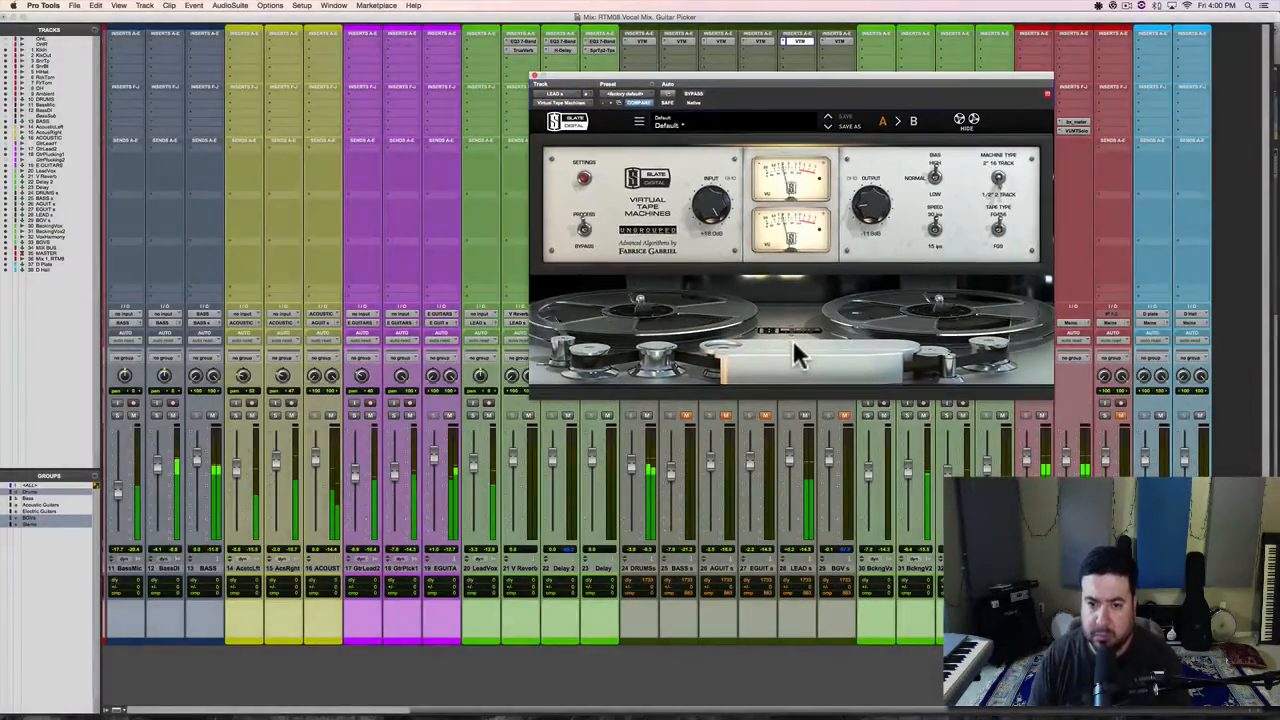
Find the LeadVox track in the Edit window, select its LeadVox-04 clip, and play it briefly.
key("super+equal")
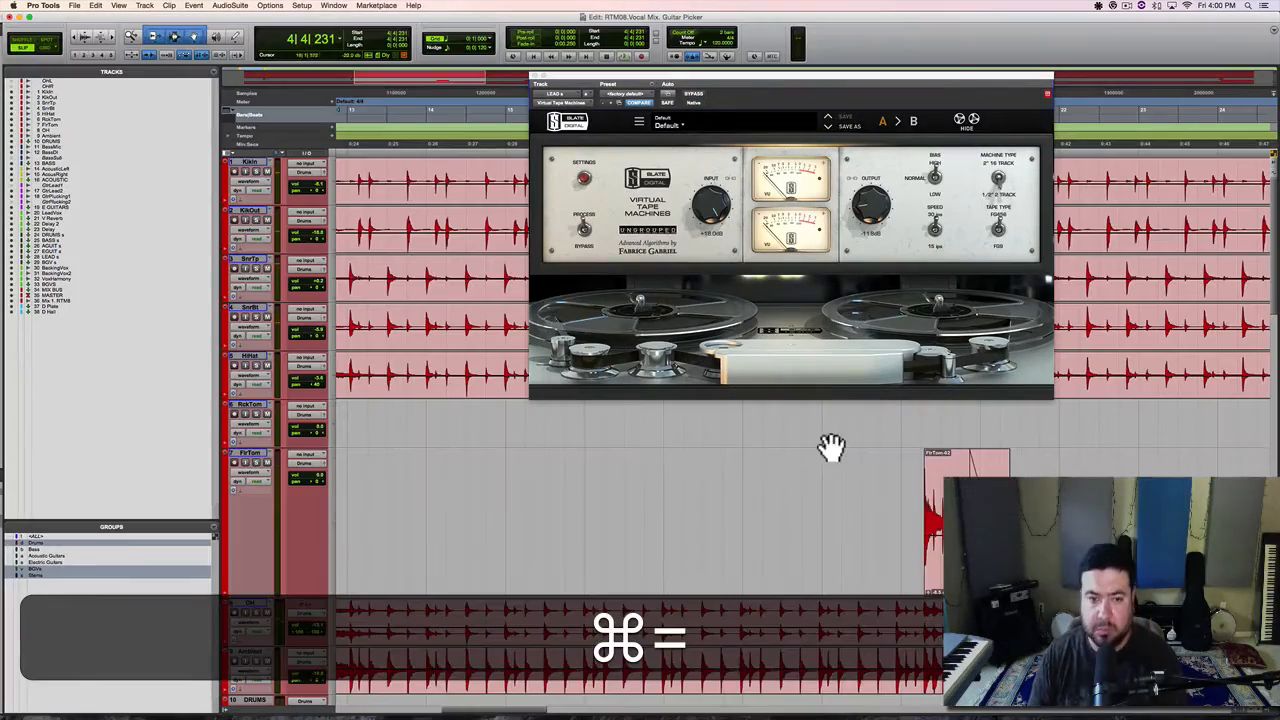
scroll(594, 489, "down", 10)
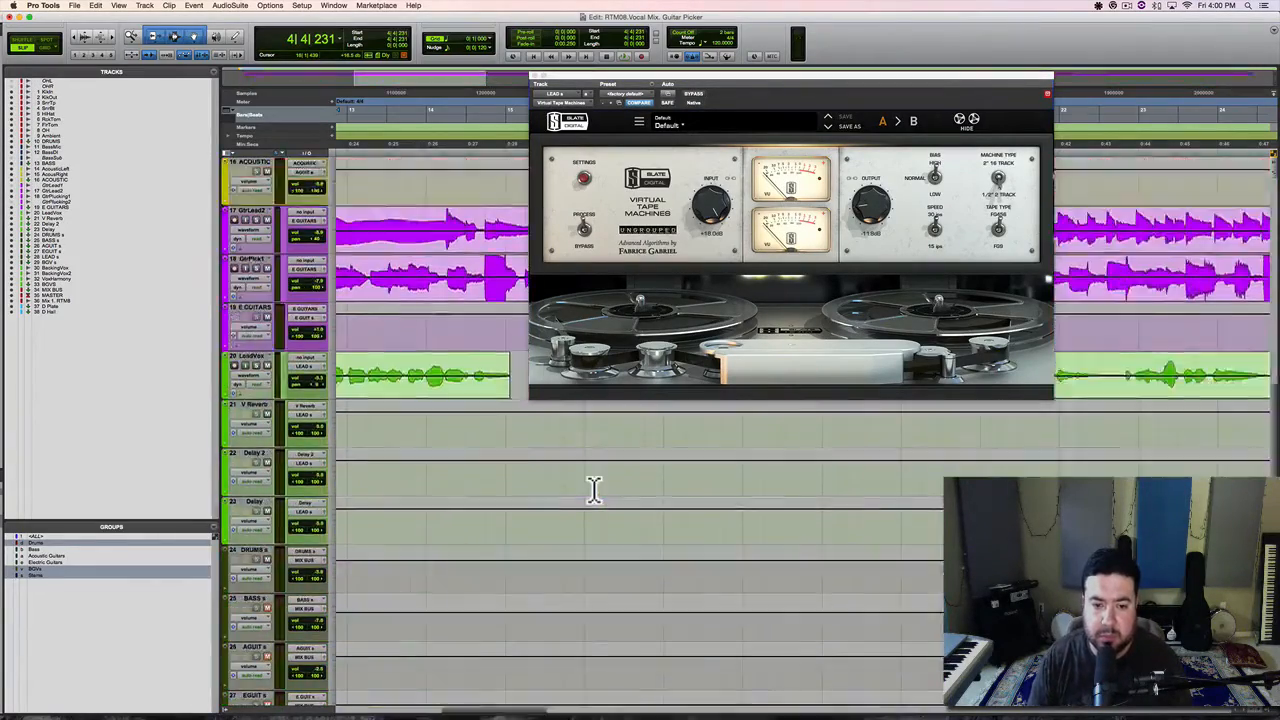
scroll(594, 489, "up", 4)
scroll(594, 489, "down", 2)
scroll(594, 489, "down", 2)
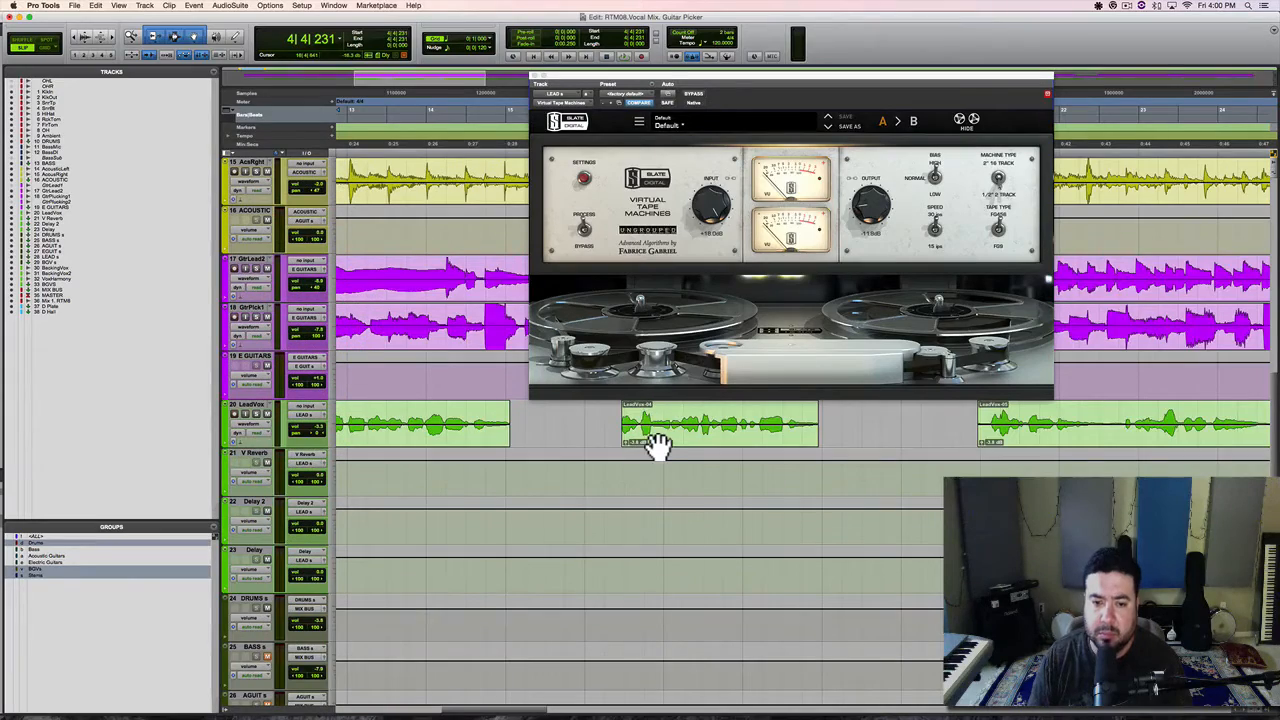
scroll(849, 429, "down", 2)
scroll(829, 508, "up", 6)
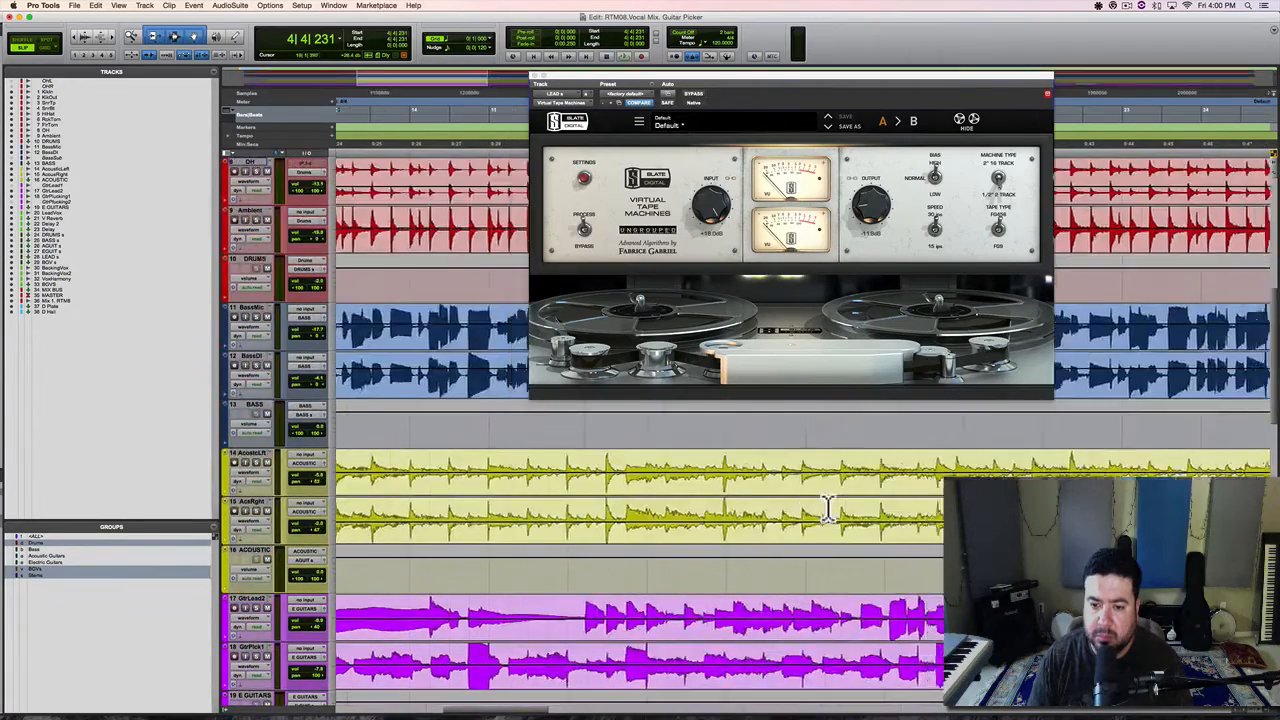
scroll(828, 509, "down", 3)
left_click(720, 541)
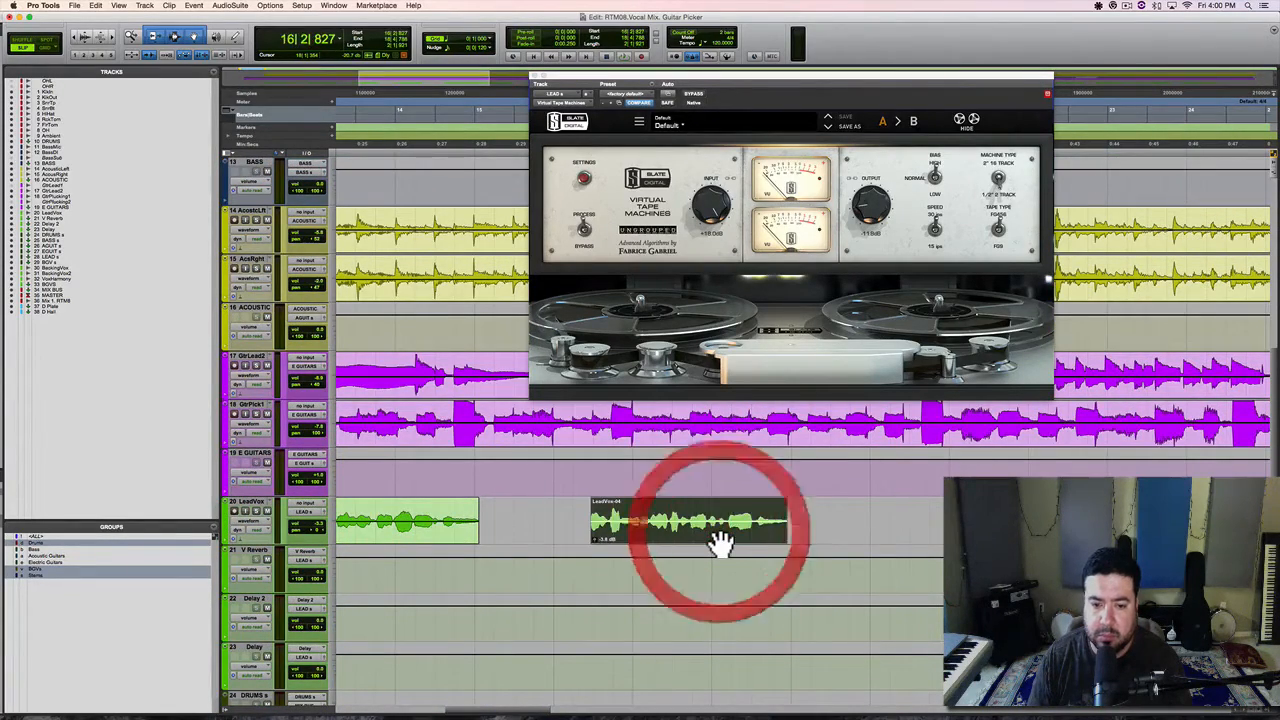
key("space")
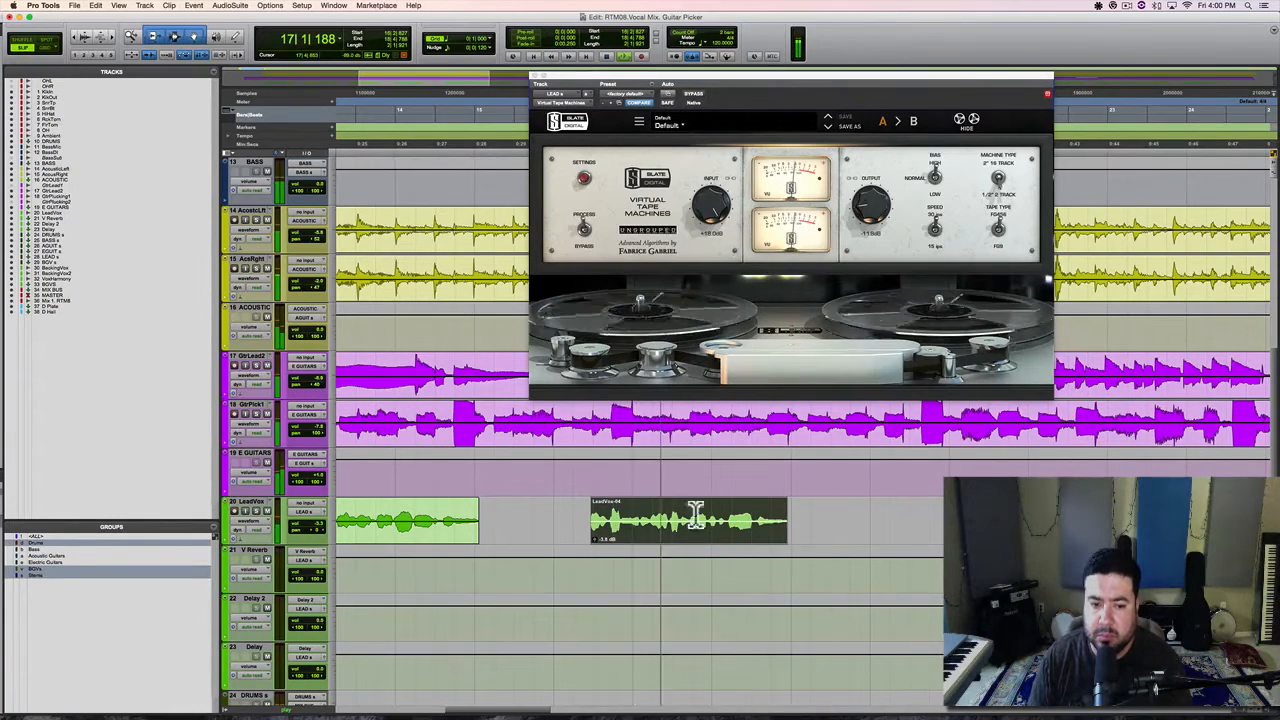
key("space")
Select the LeadVox section spanning clips LeadVox-03 and LeadVox-04 and play it while checking the mixer meters.
scroll(566, 552, "left", 3)
scroll(567, 552, "left", 1)
key("F7")
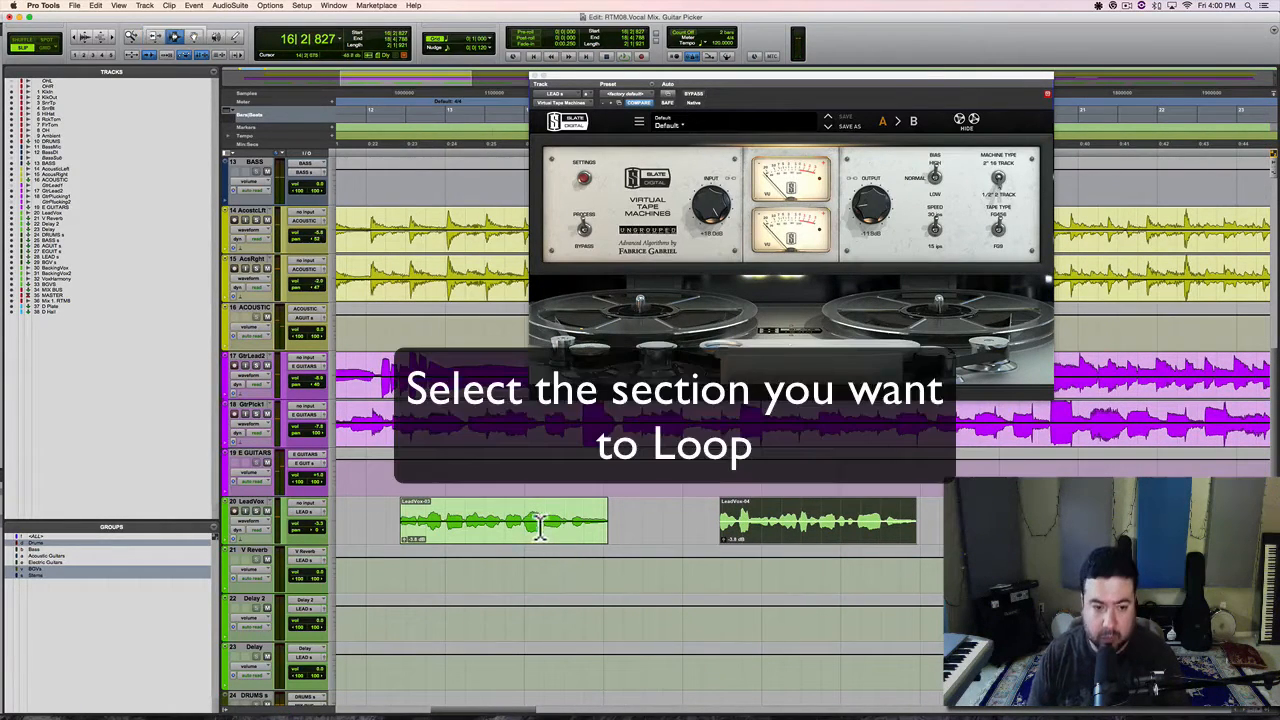
left_click_drag(384, 515, 926, 516)
key("space")
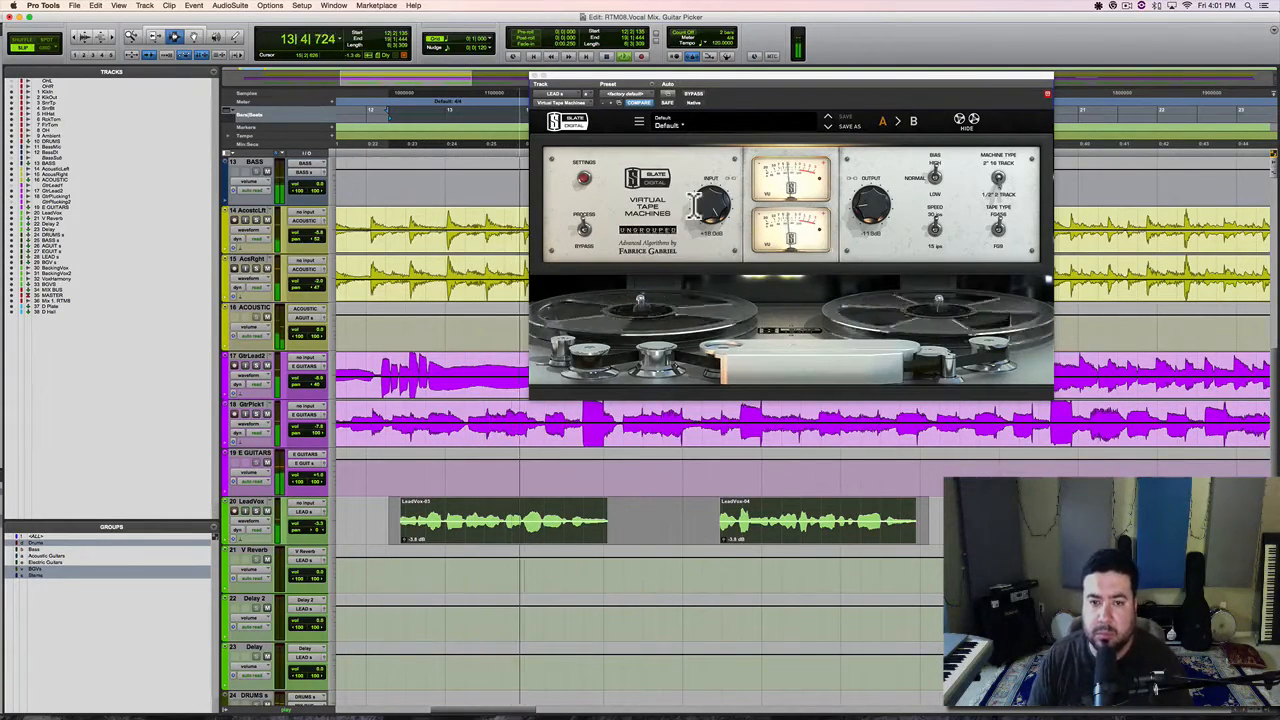
key("super+equal")
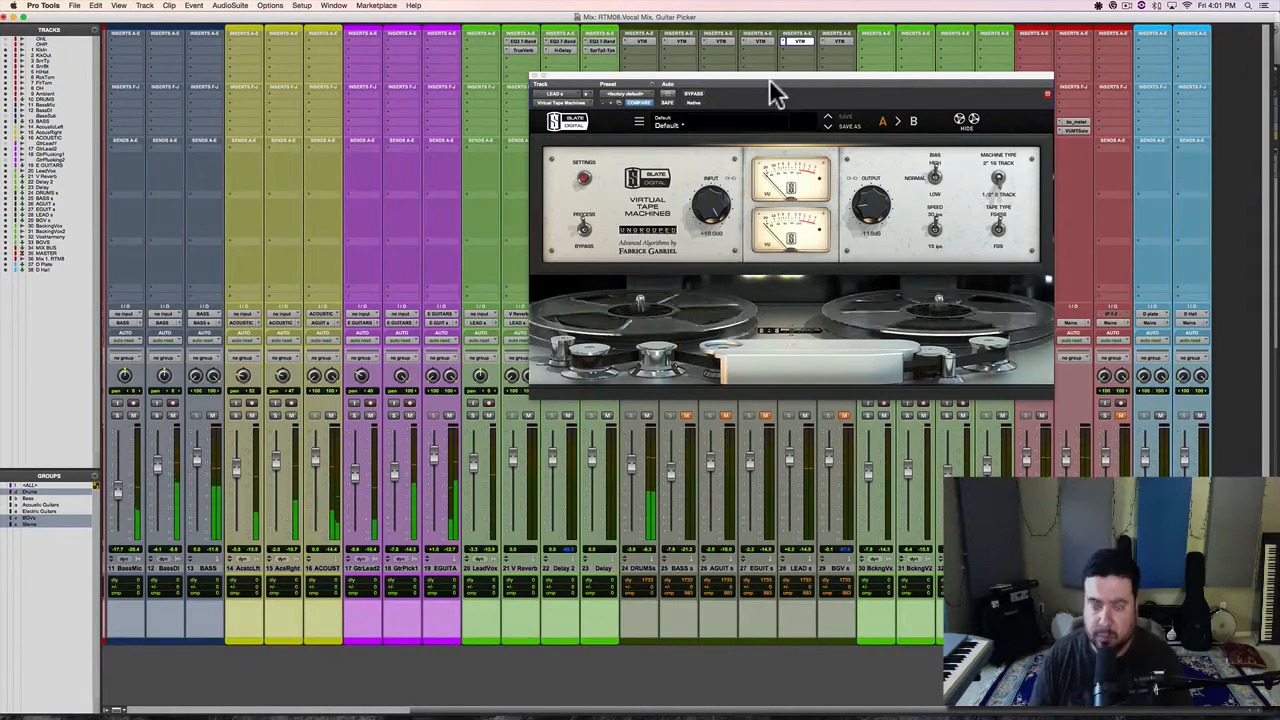
key("super+equal")
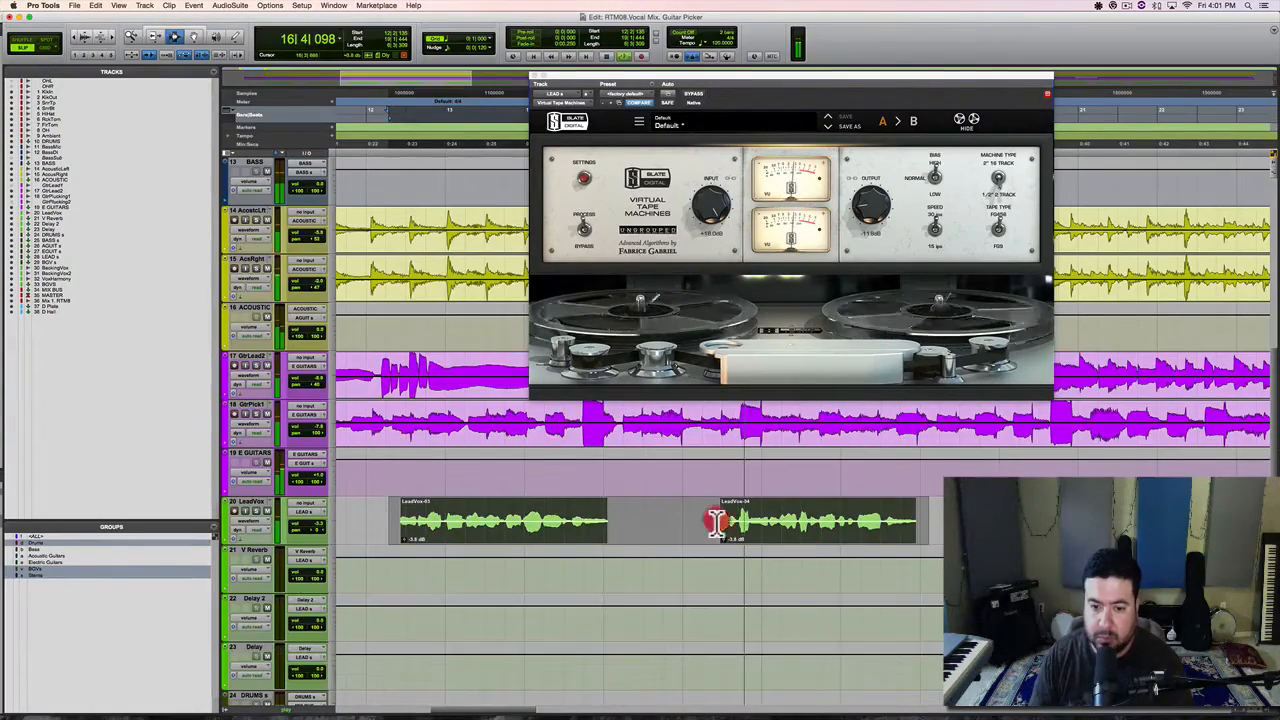
Replace the current selection with the LeadVox-05 clip on the LeadVox track.
left_click(716, 526)
double_click(1097, 525)
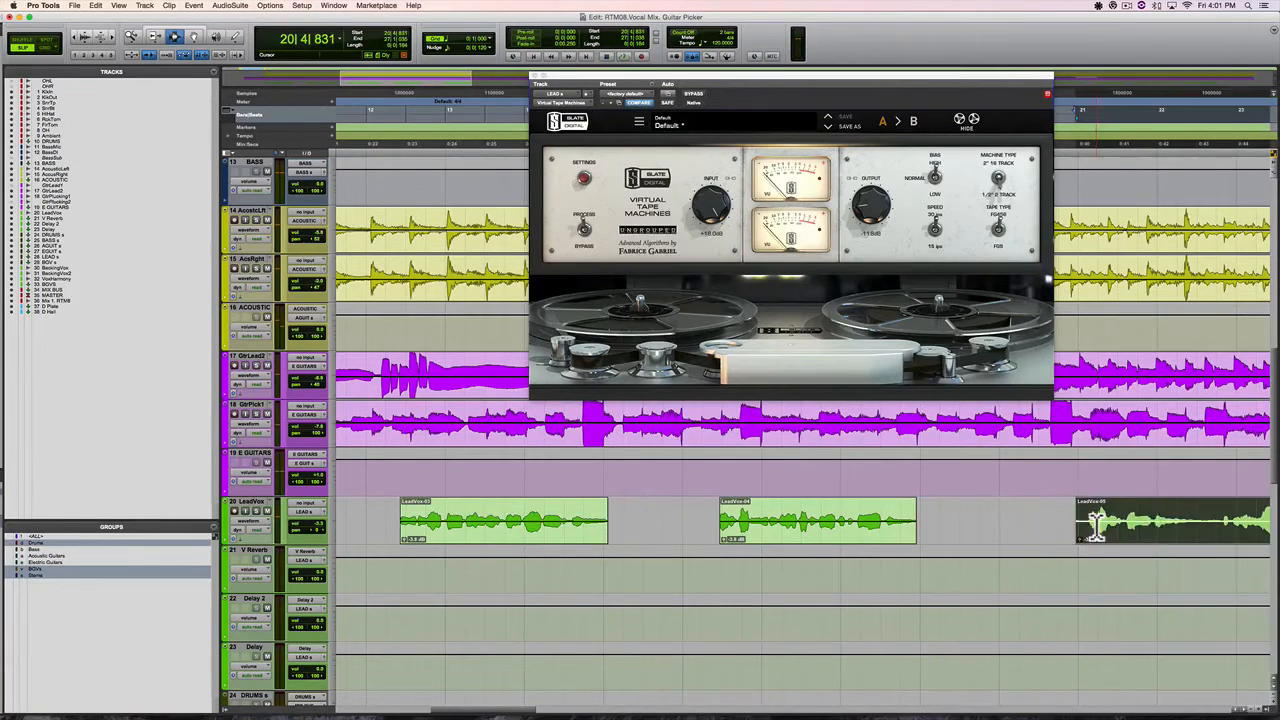
scroll(1003, 541, "right", 10)
scroll(1003, 541, "left", 3)
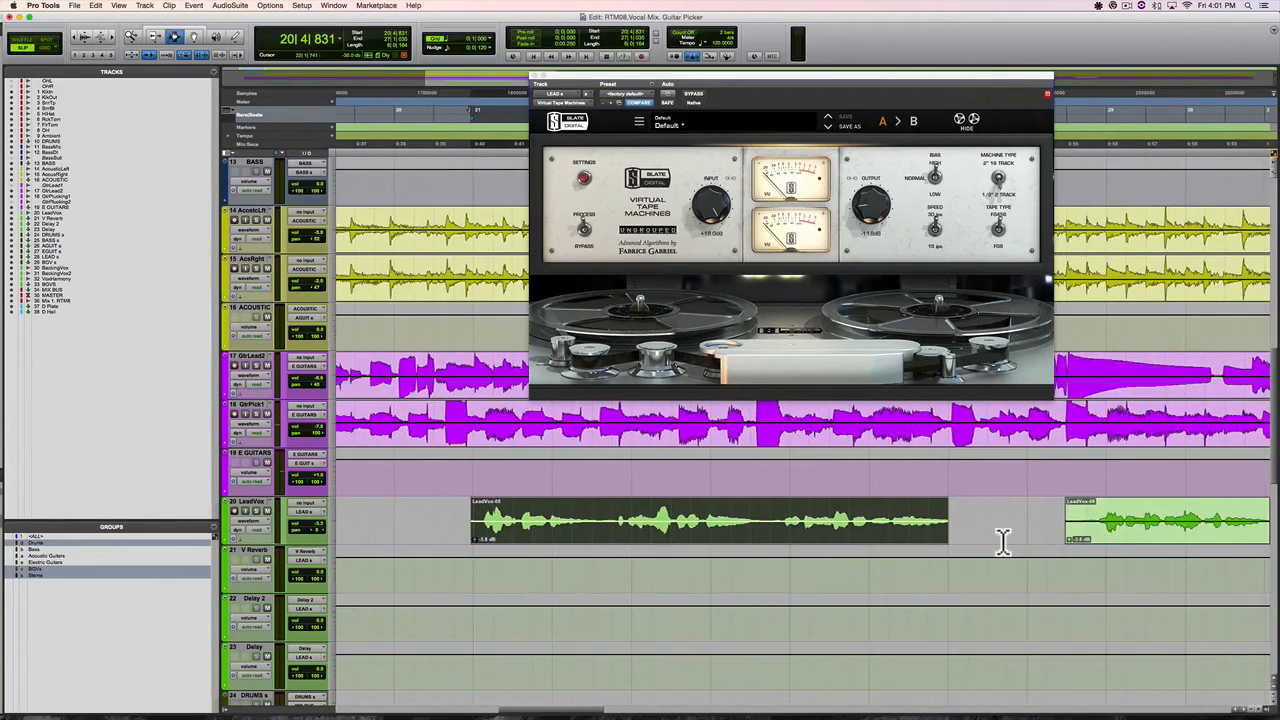
scroll(1003, 541, "left", 1)
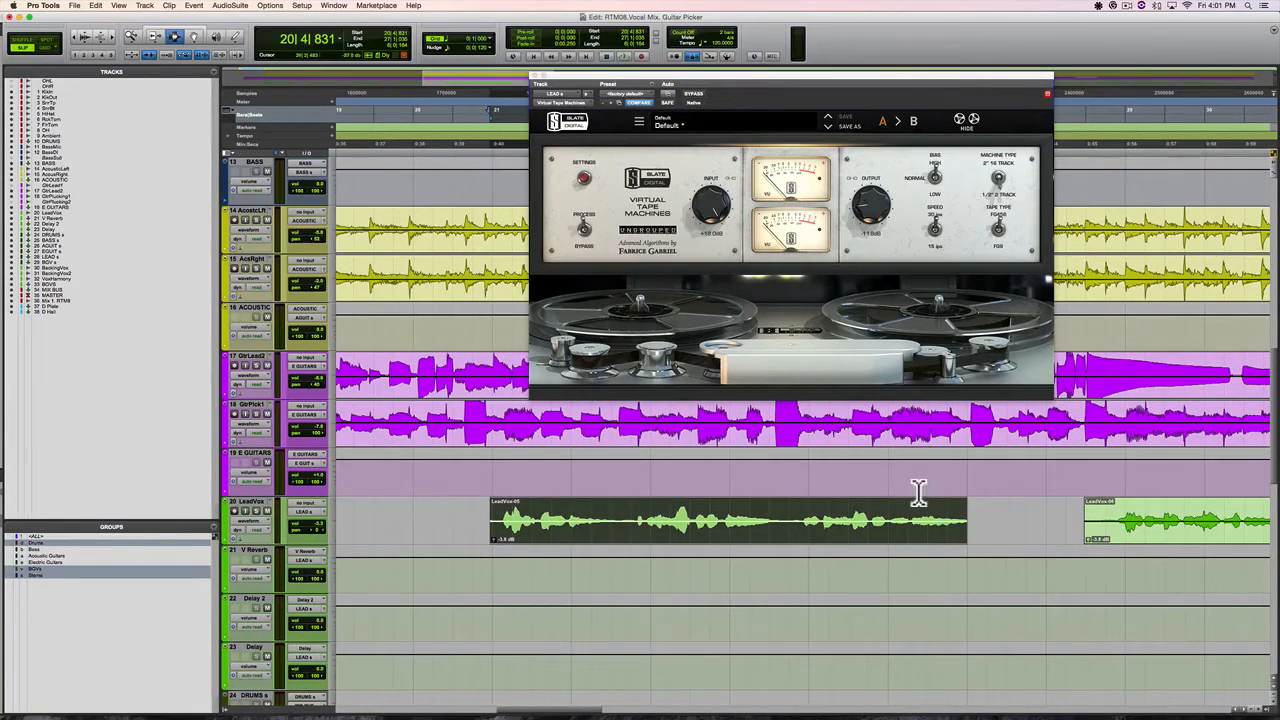
Play the LeadVox-05 selection and compare the LEAD s level in the mixer with the VTM bypassed and active.
key("space")
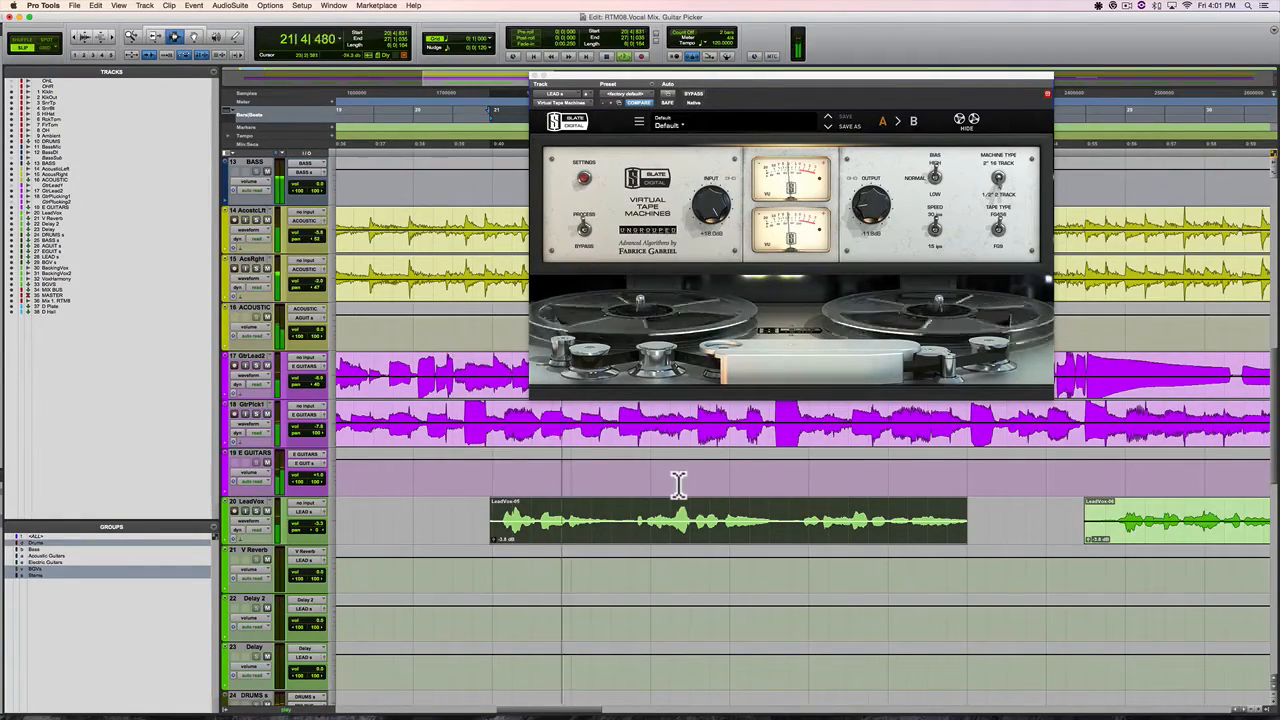
key("super+equal")
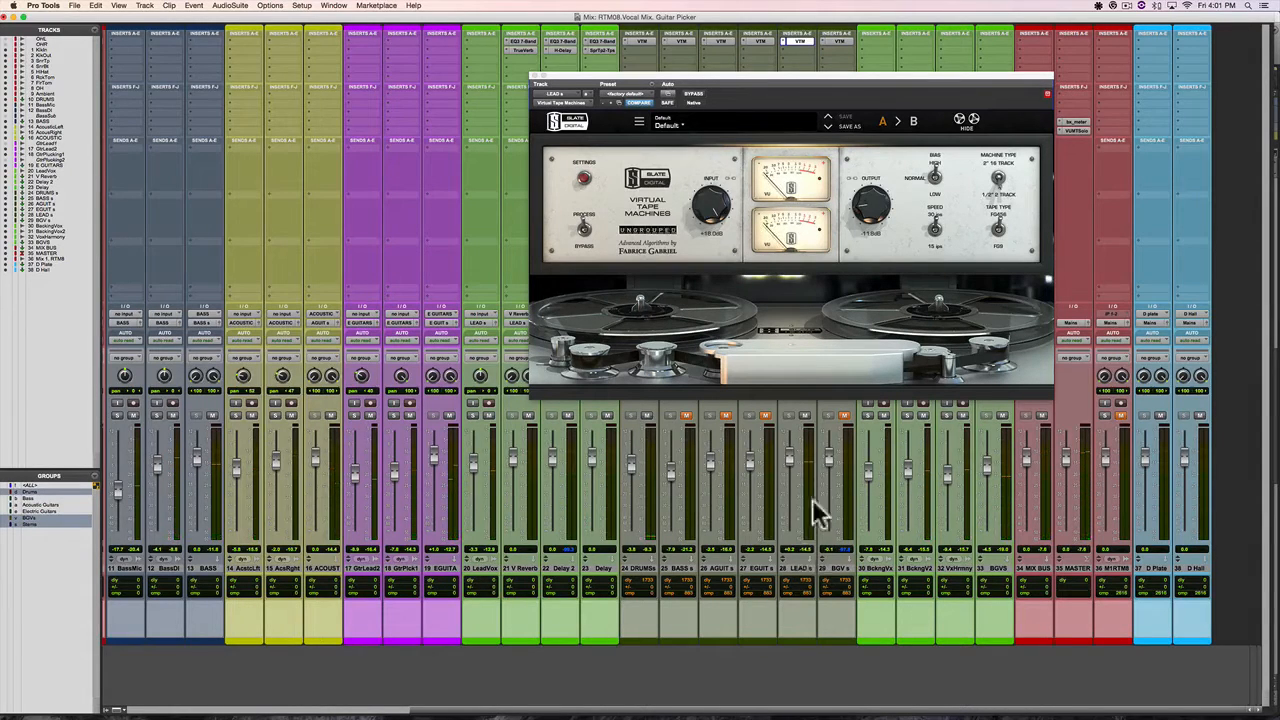
left_click(808, 551)
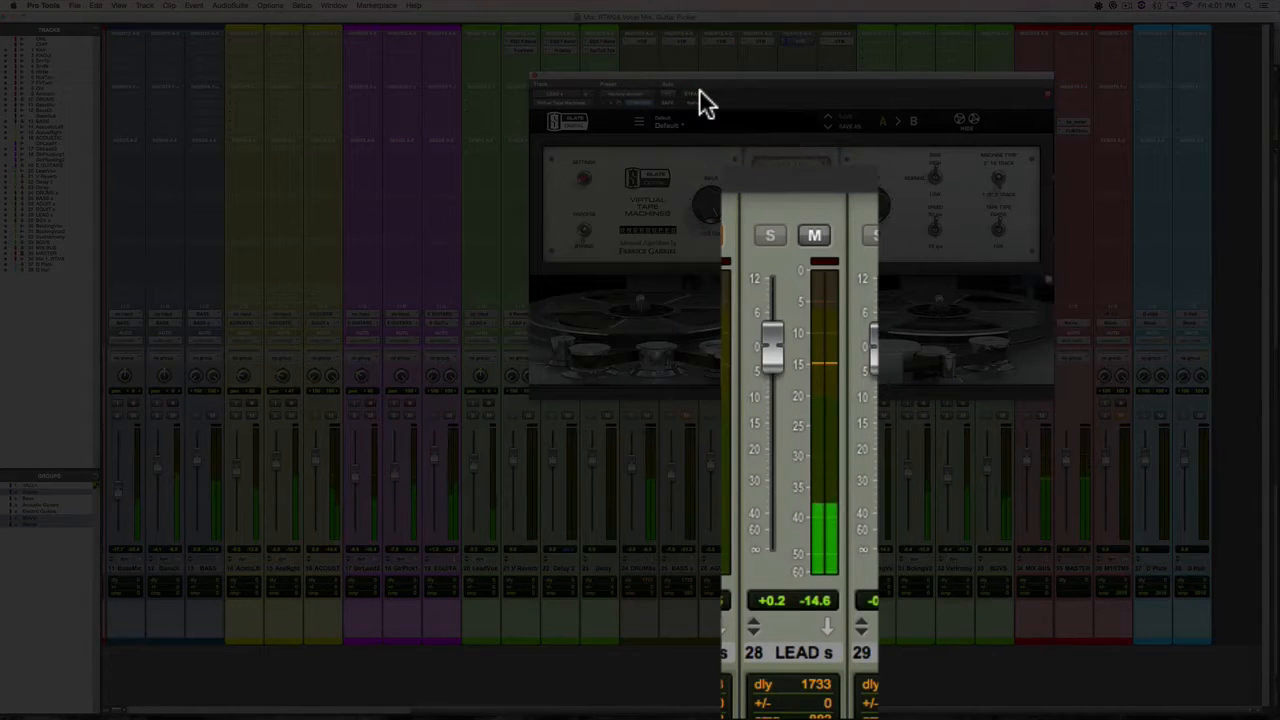
left_click(821, 600)
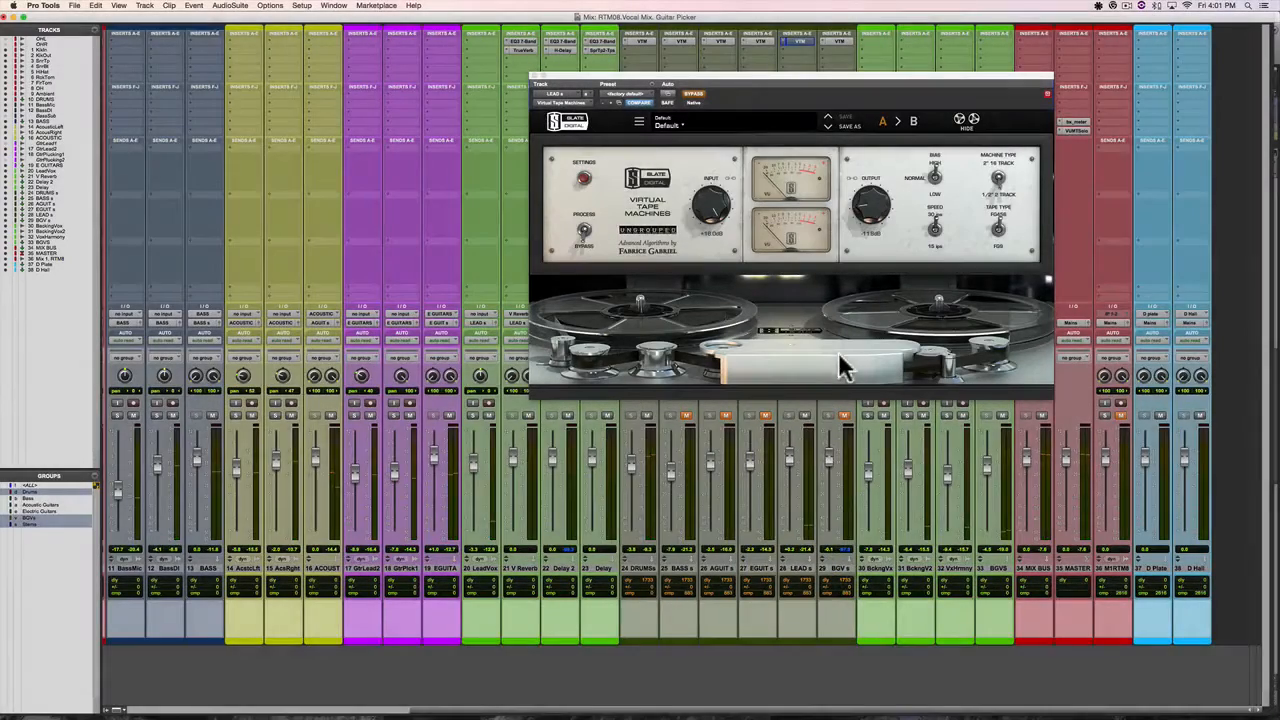
left_click(690, 93)
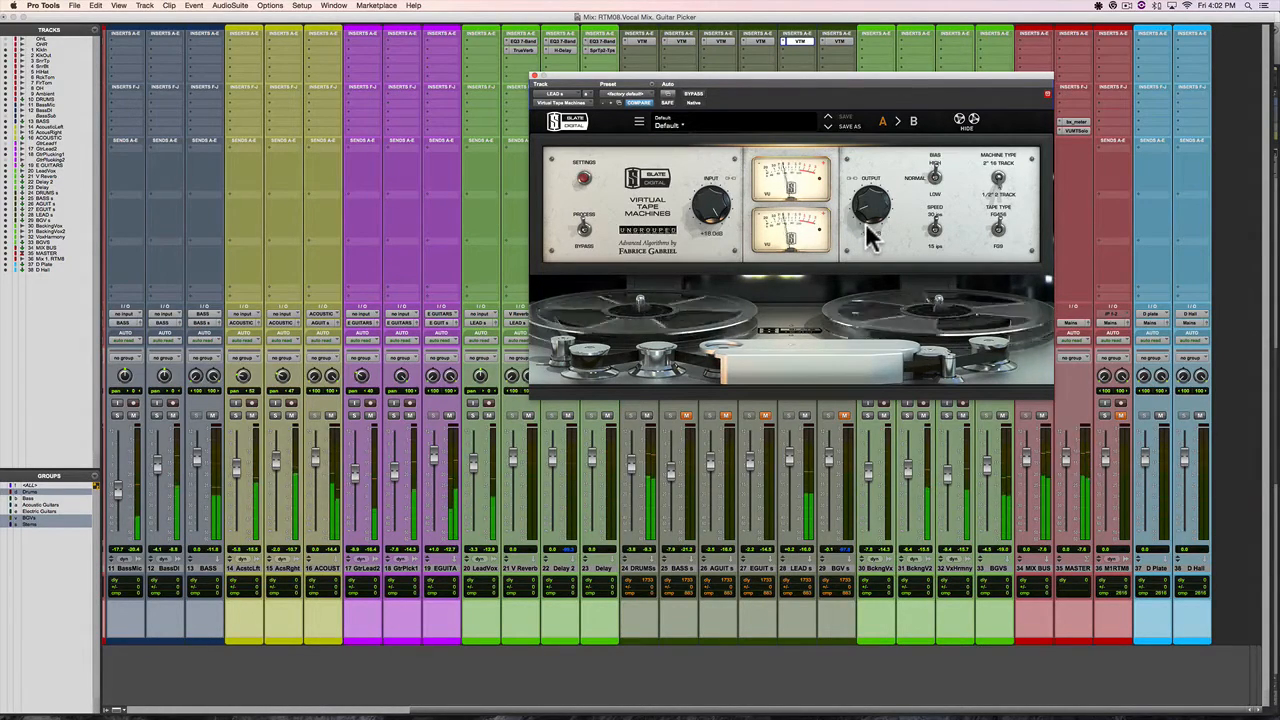
left_click(537, 82)
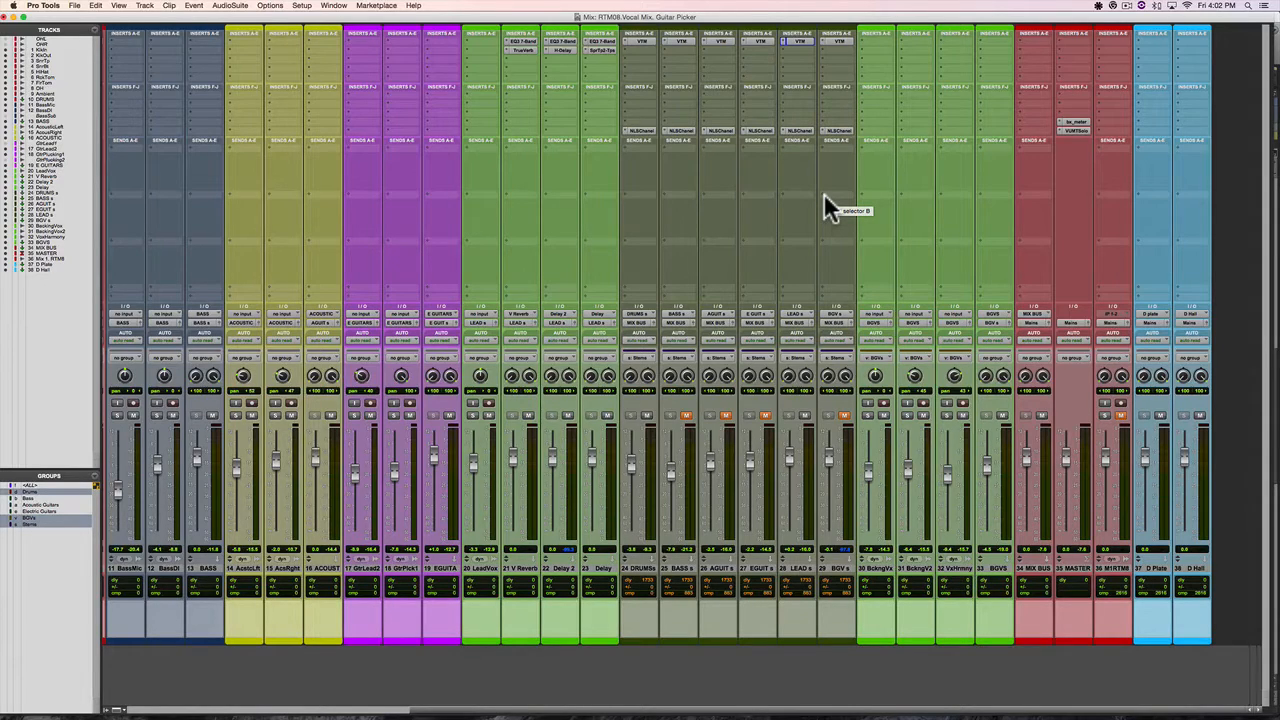
Open NLS Channel on the LEAD s stem and, during playback, set its drive to +12 and its studio model to NEVO.
left_click(806, 131)
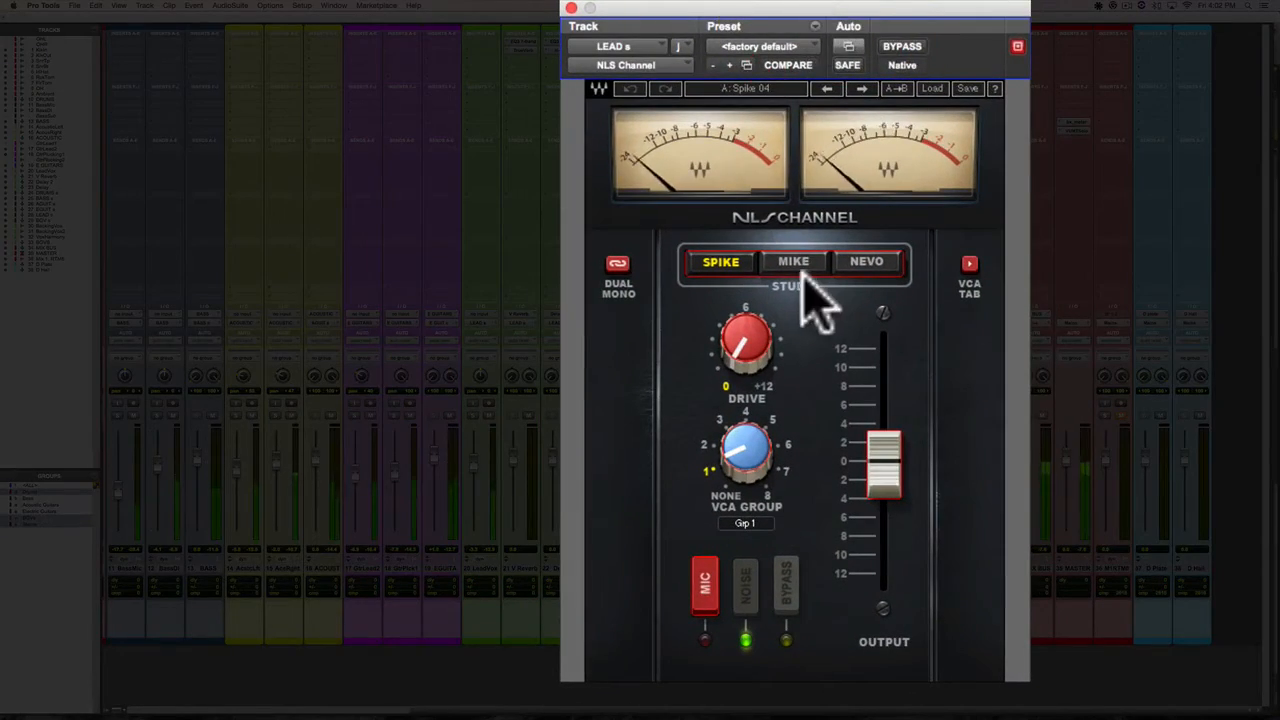
mouse_move(757, 366)
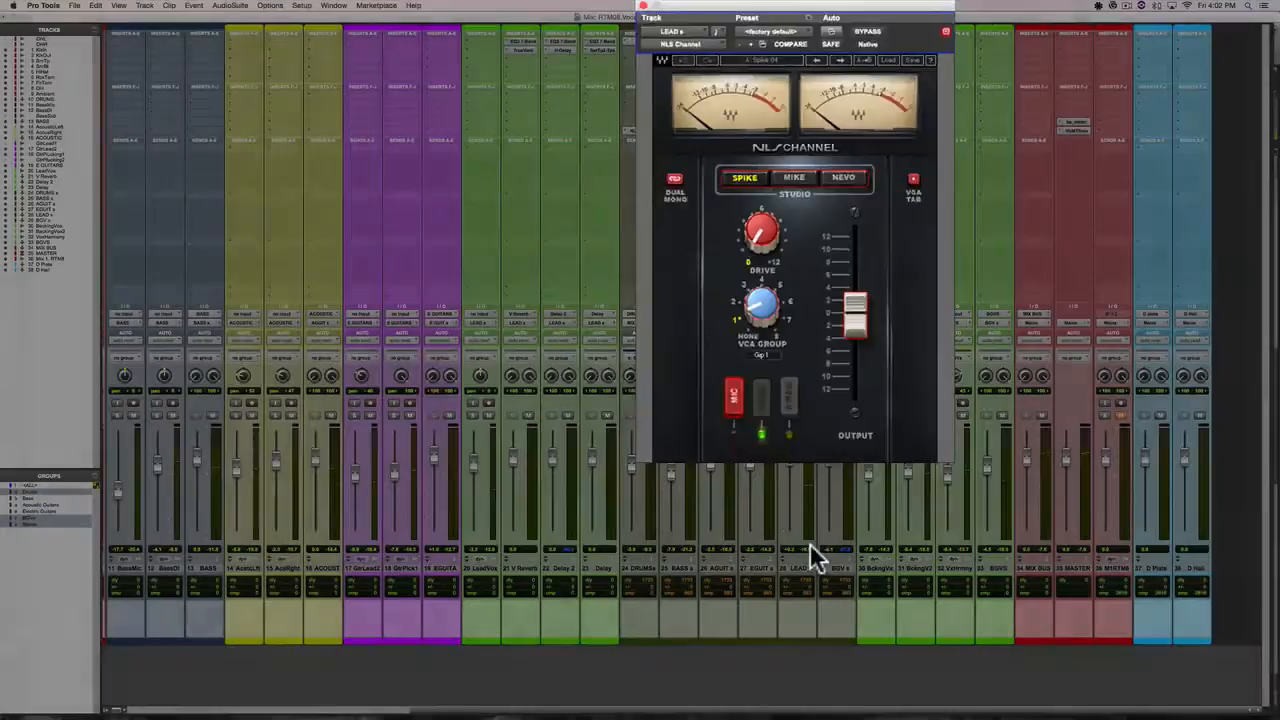
left_click(809, 545)
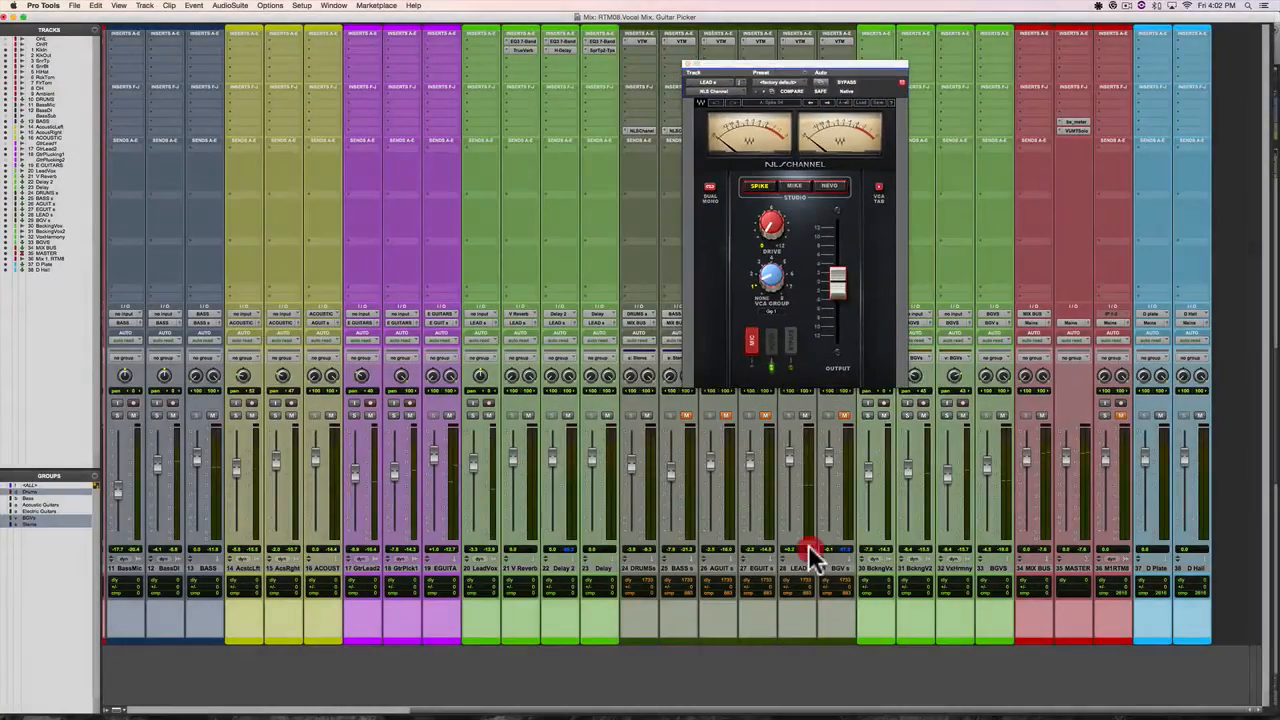
key("space")
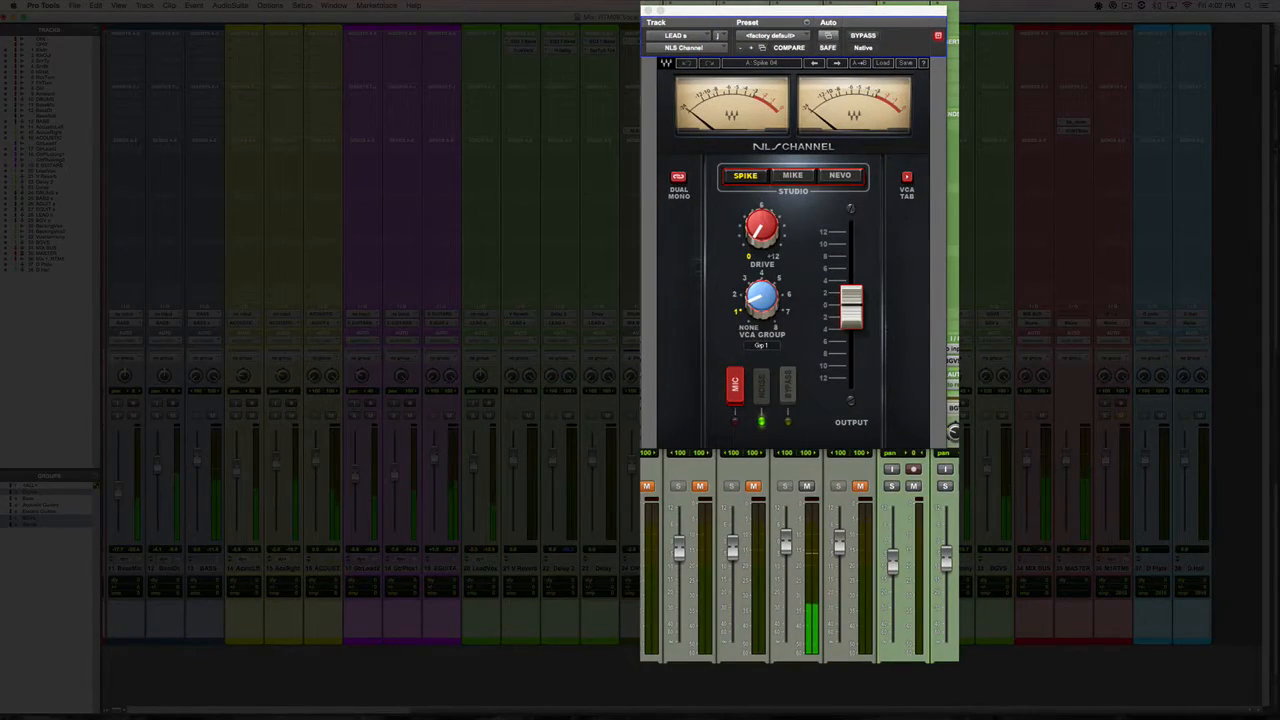
left_click_drag(770, 229, 807, 207)
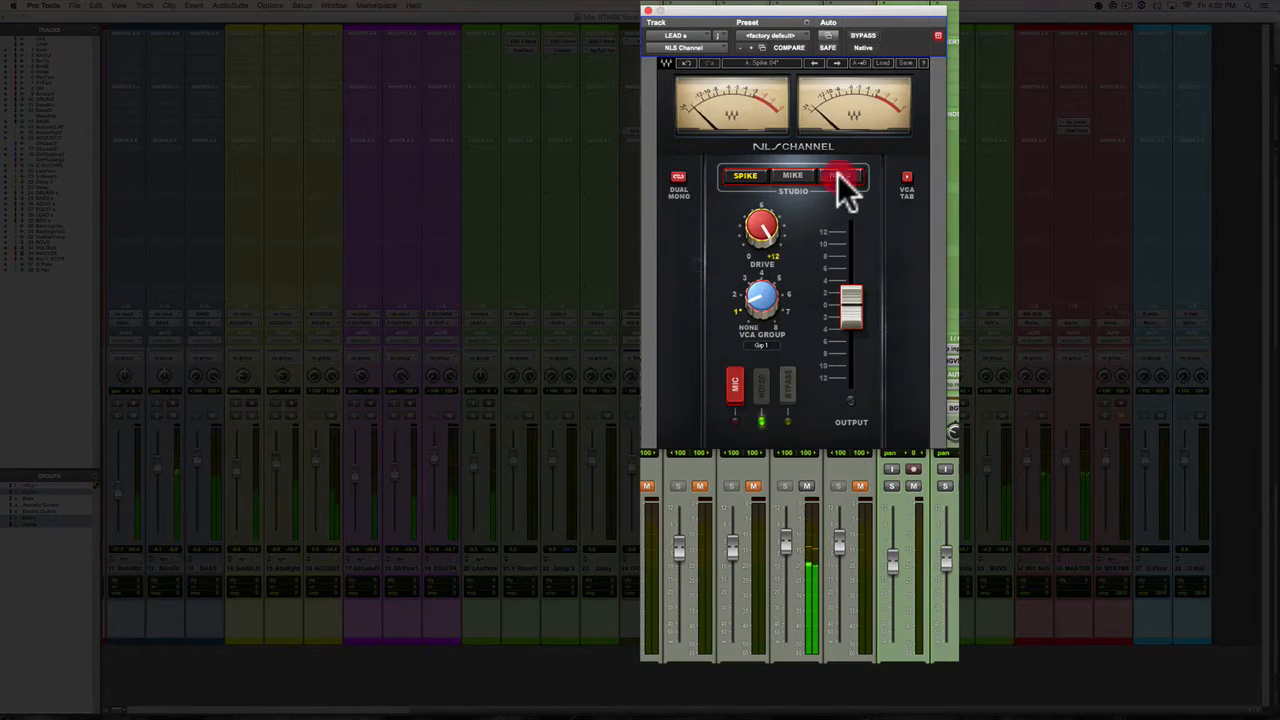
left_click(845, 190)
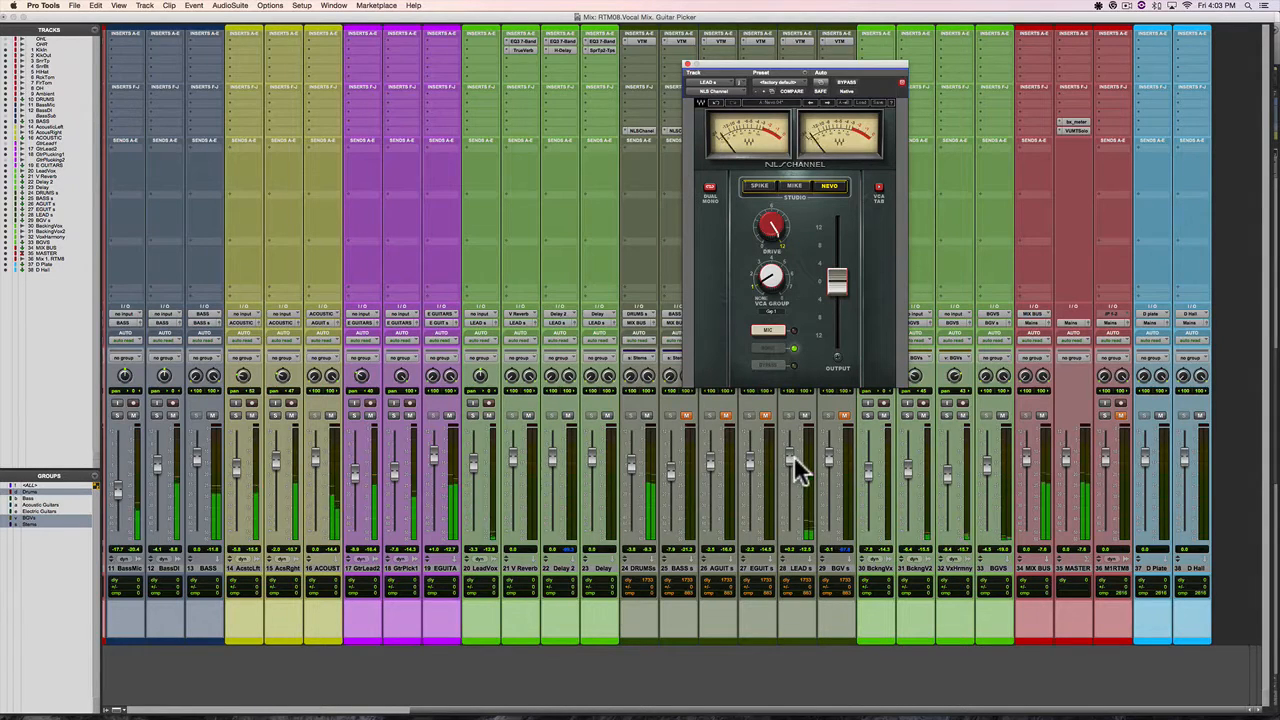
Try lowering the LEAD s stem fader and undo the fader move.
mouse_move(791, 456)
left_mouse_down()
mouse_move(791, 485)
mouse_move(790, 473)
left_mouse_up()
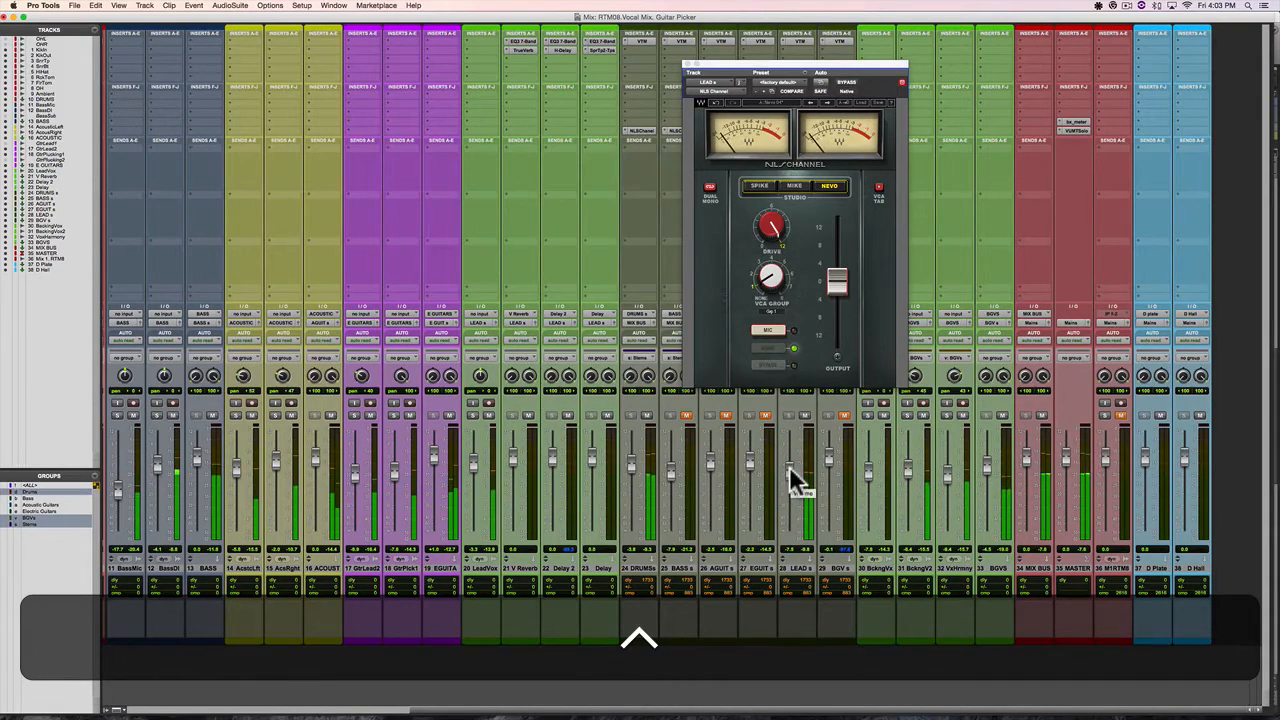
key("ctrl+super+z")
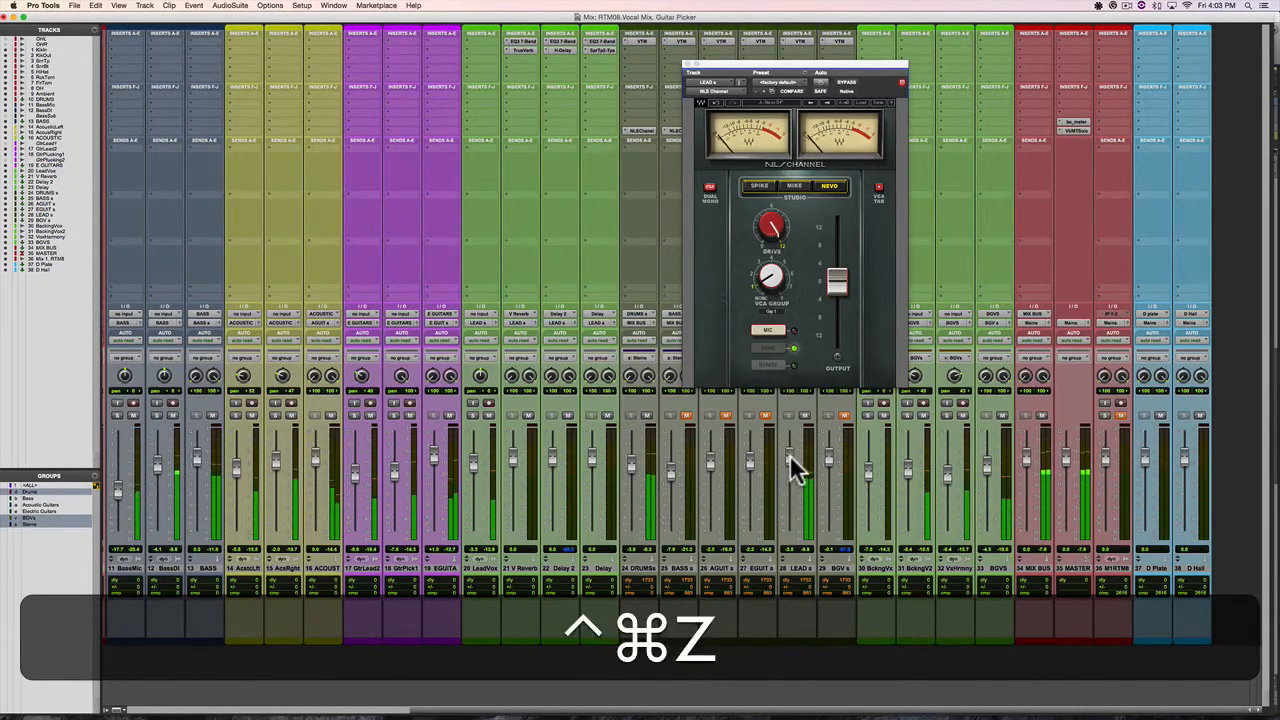
key("super+space")
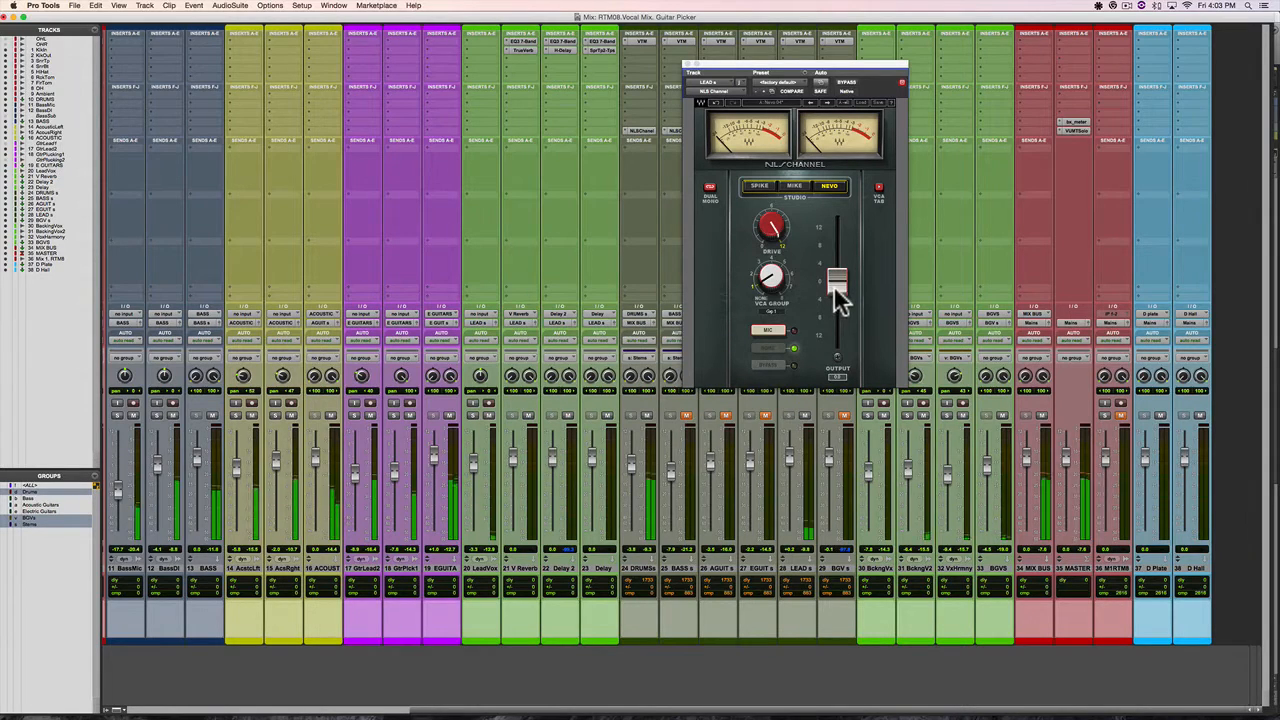
Lower the NLS Channel output on LEAD s to match the bypassed level, comparing the stem with the plug-in bypassed and active.
left_click(847, 84)
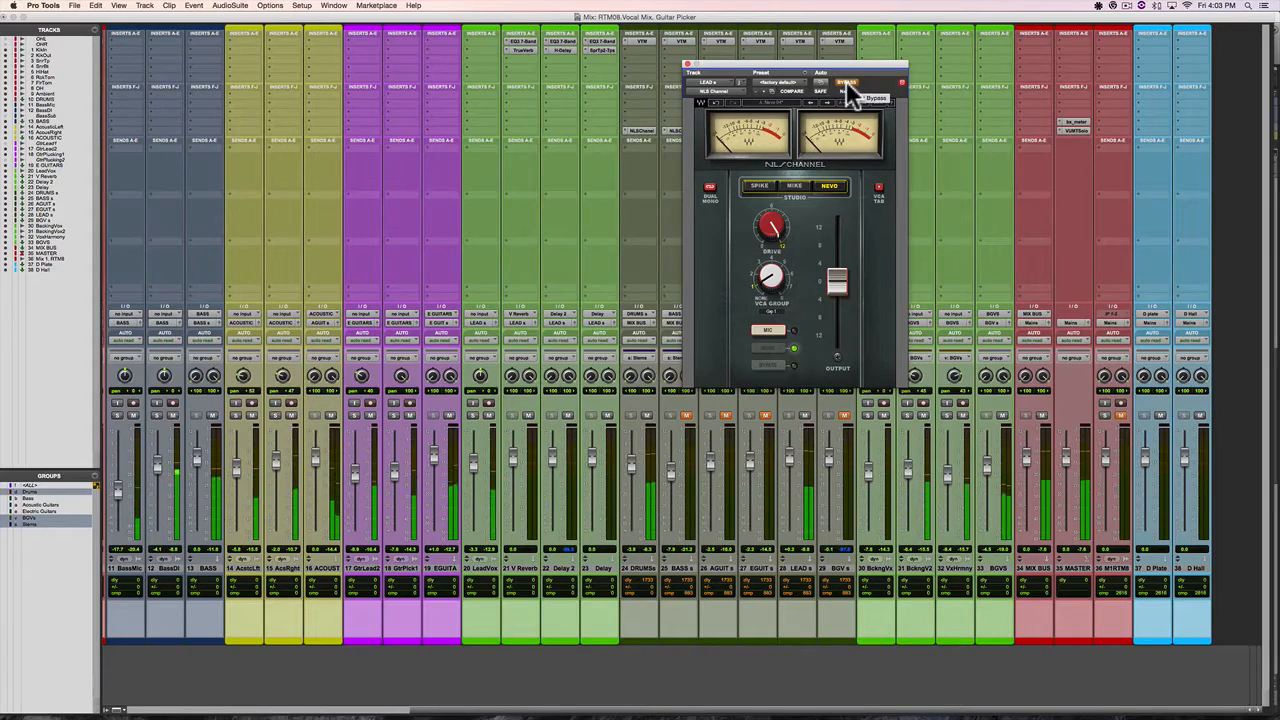
left_click(847, 84)
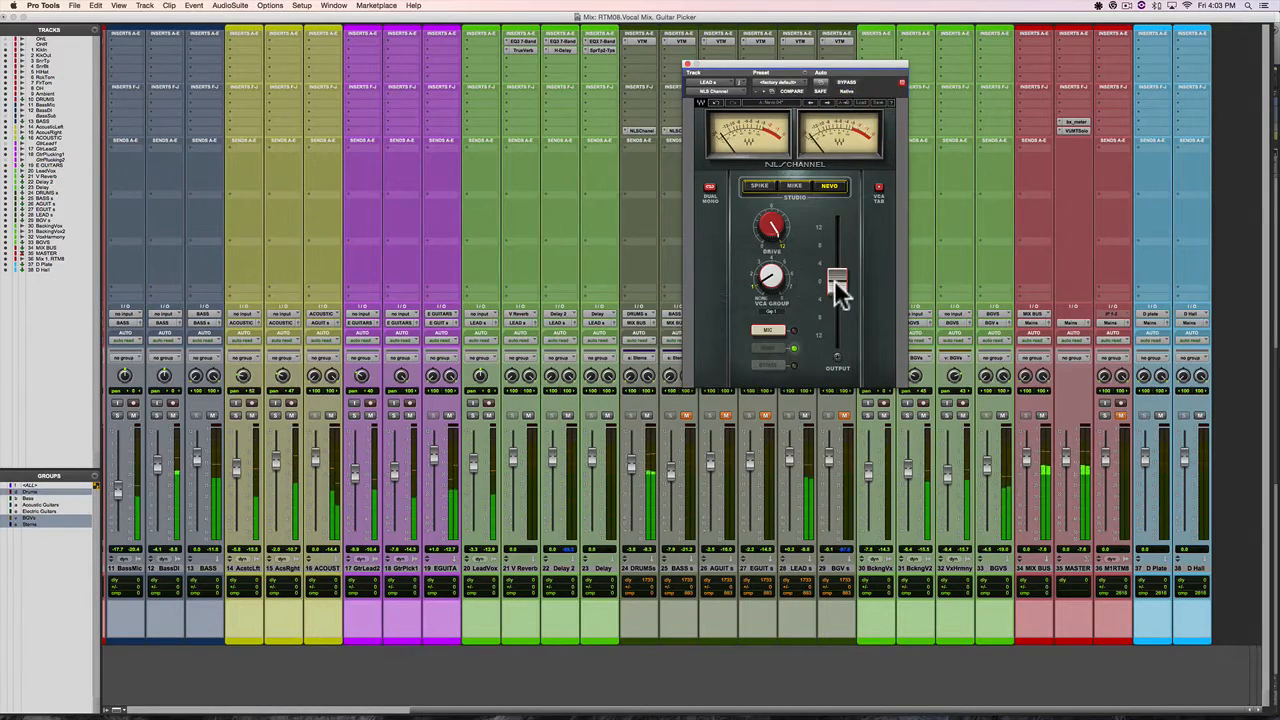
mouse_move(834, 281)
left_mouse_down()
mouse_move(838, 334)
mouse_move(838, 295)
left_mouse_up()
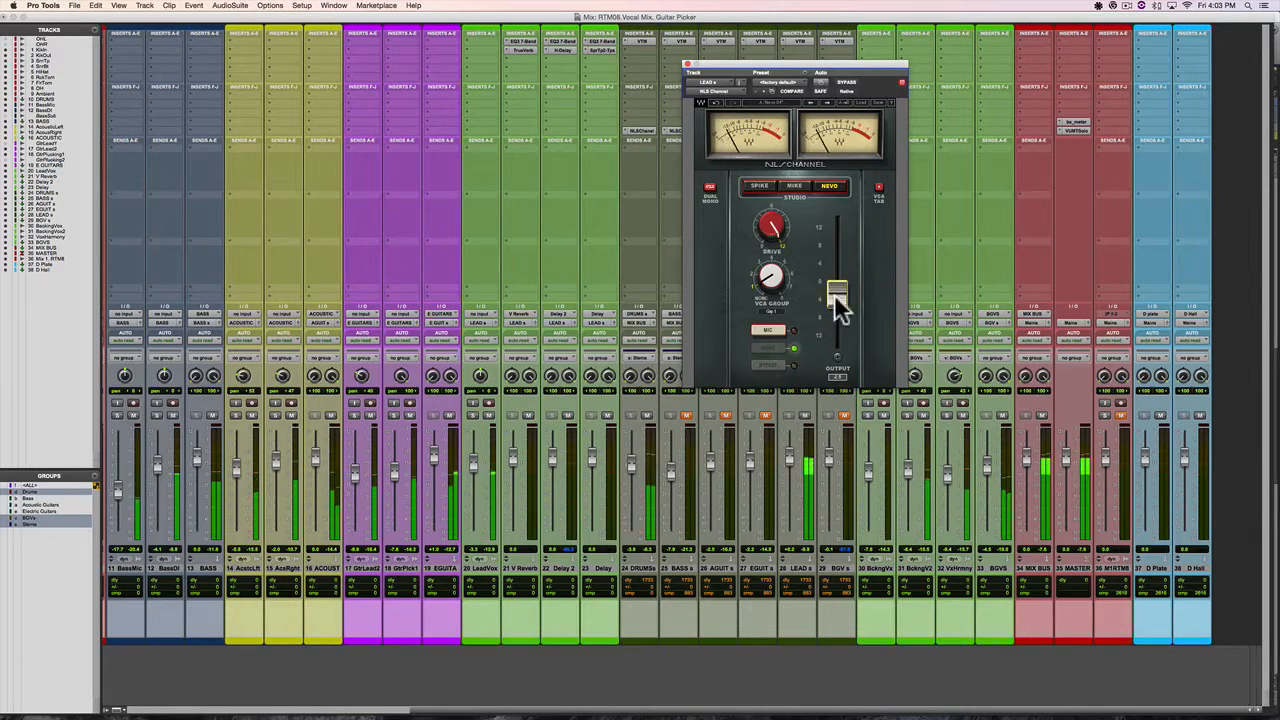
left_click(842, 83)
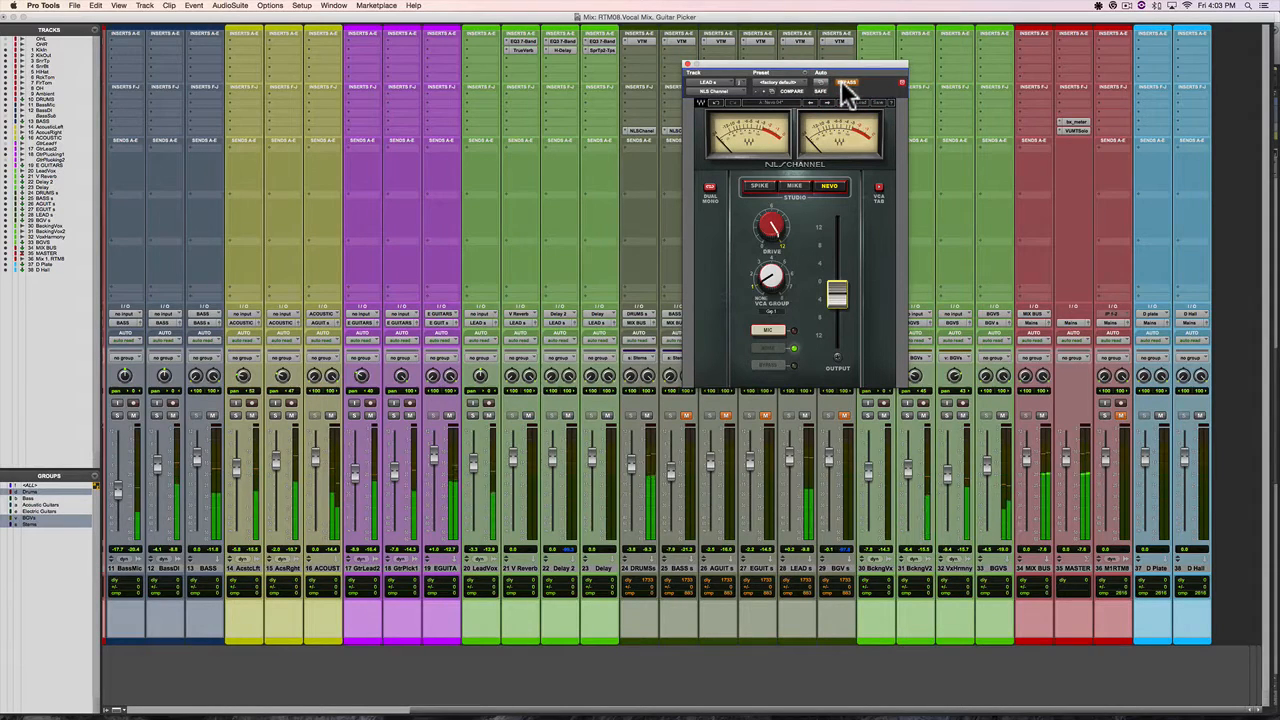
left_click(842, 82)
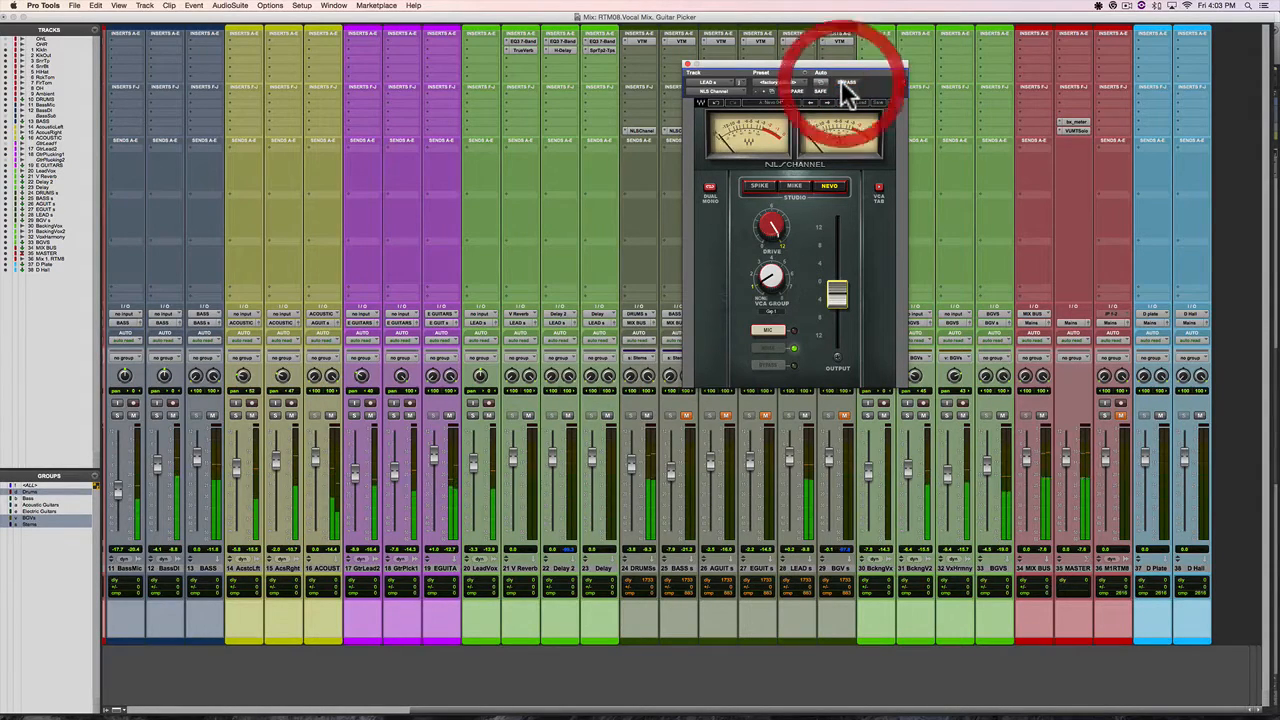
Compare the LEAD s stem with its VTM and NLS Channel inserts bypassed and active, and review the NLS Channel settings.
left_click(687, 64)
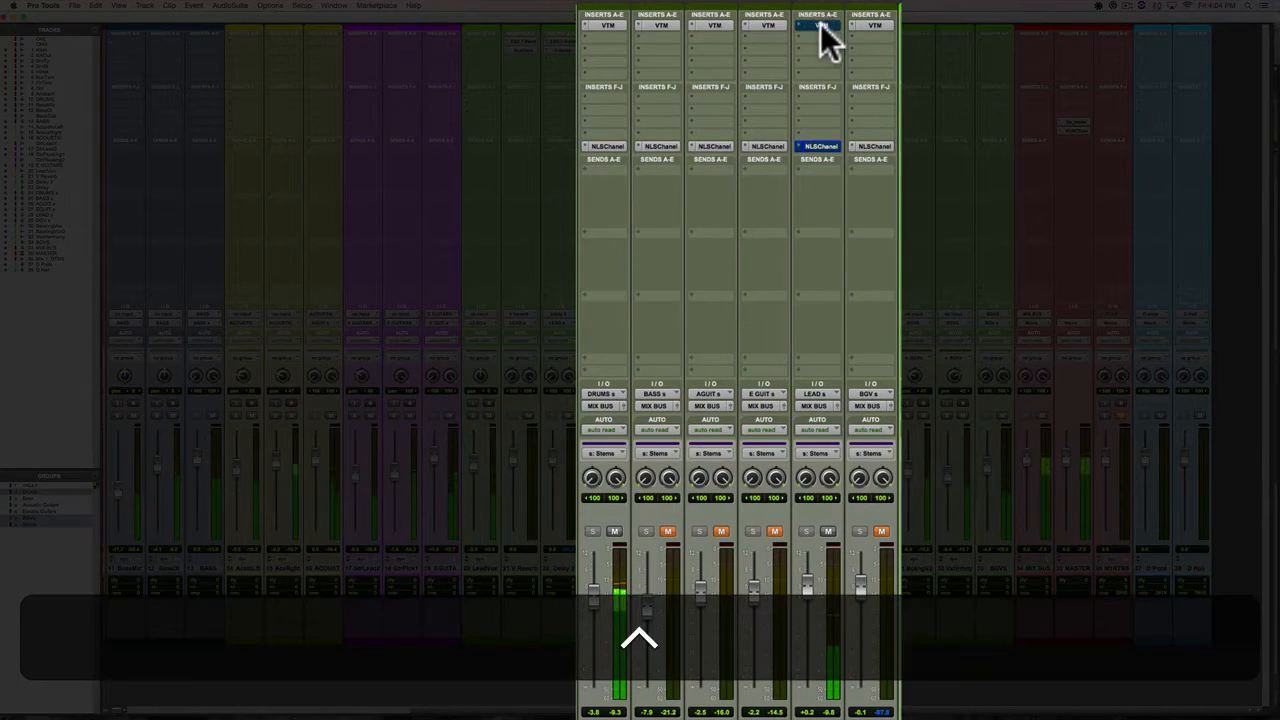
left_click(820, 24, "ctrl")
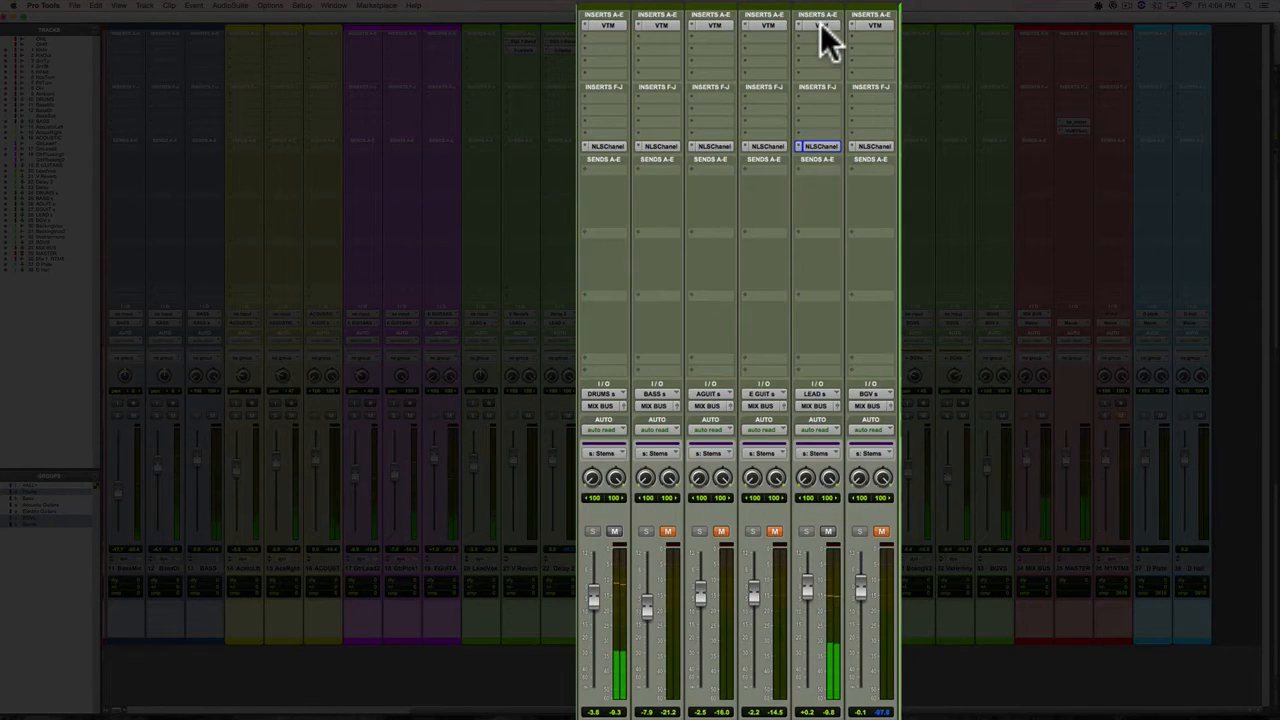
left_click(820, 24, "ctrl")
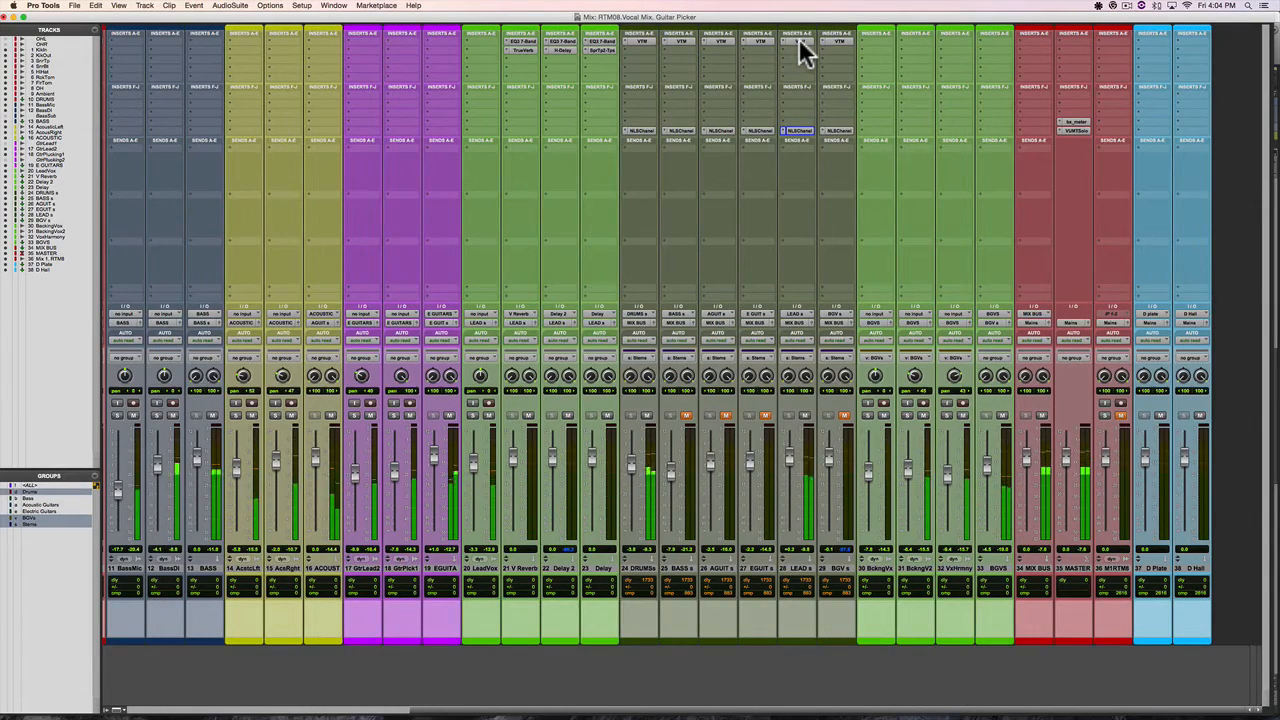
left_click(804, 131)
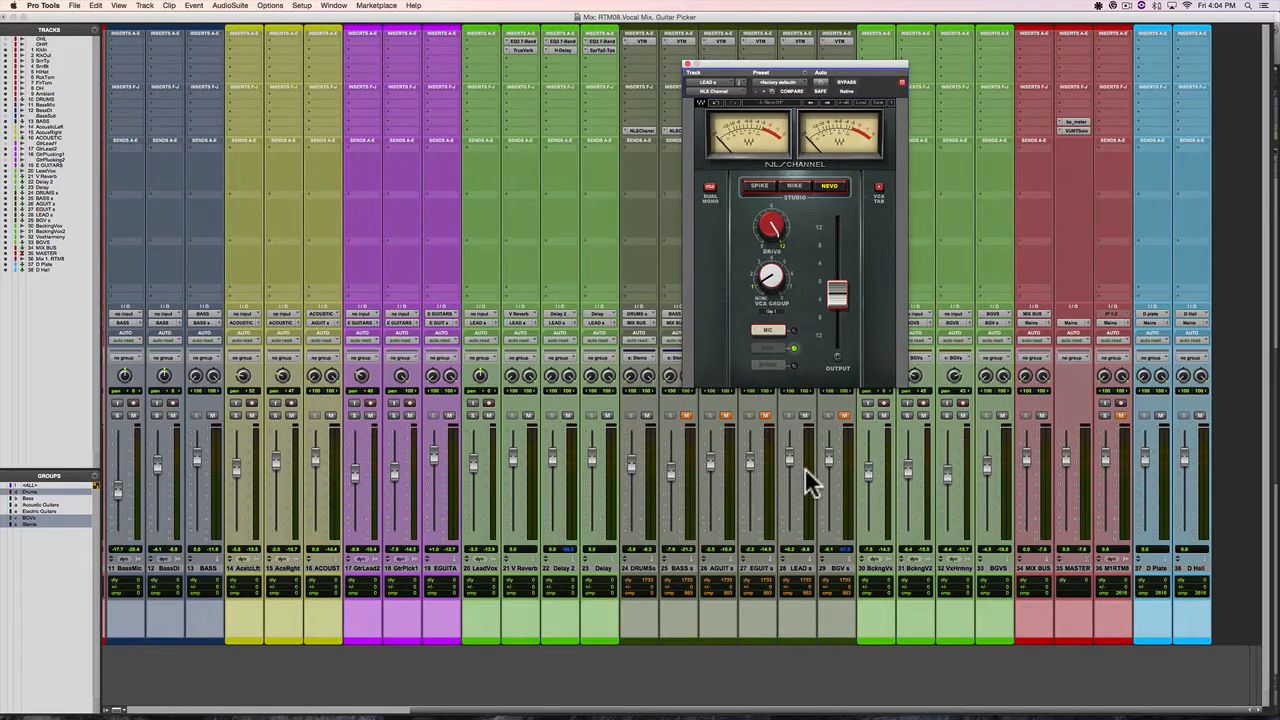
left_click(686, 64)
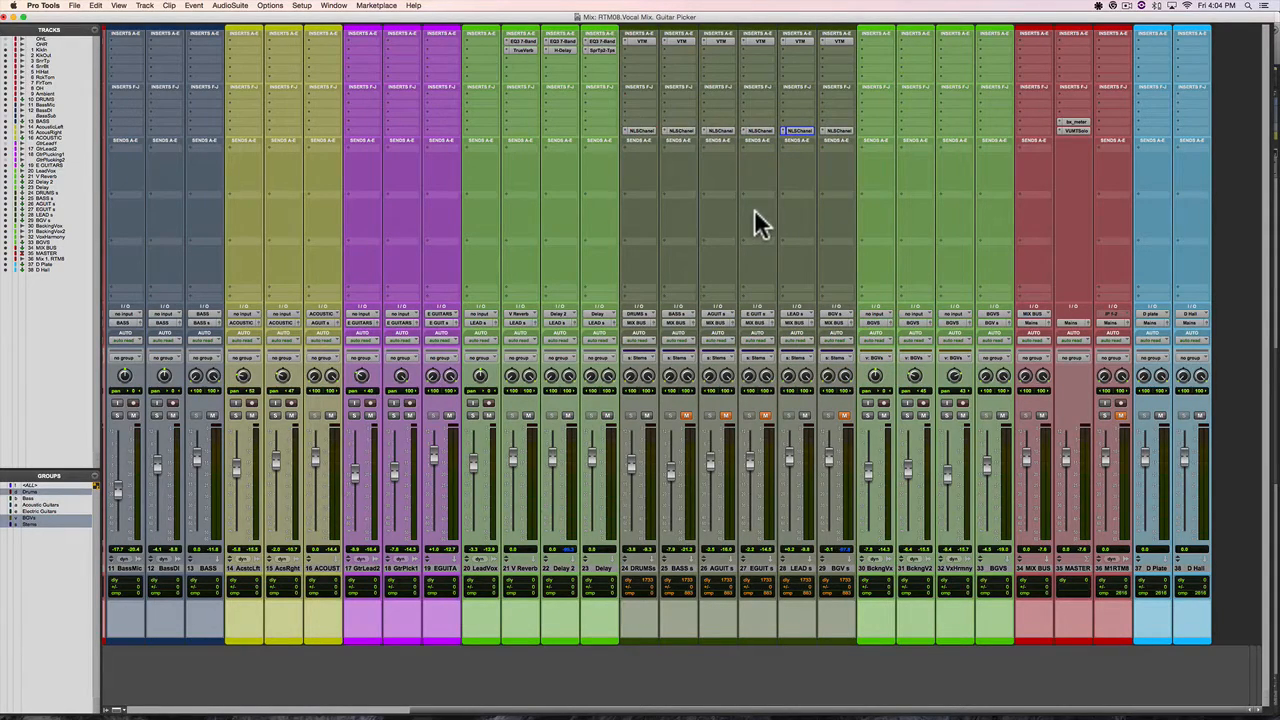
Select all tracks assigned to the LEAD s bus from the LeadVox track's output, and clear the track selection again.
scroll(740, 212, "left", 10)
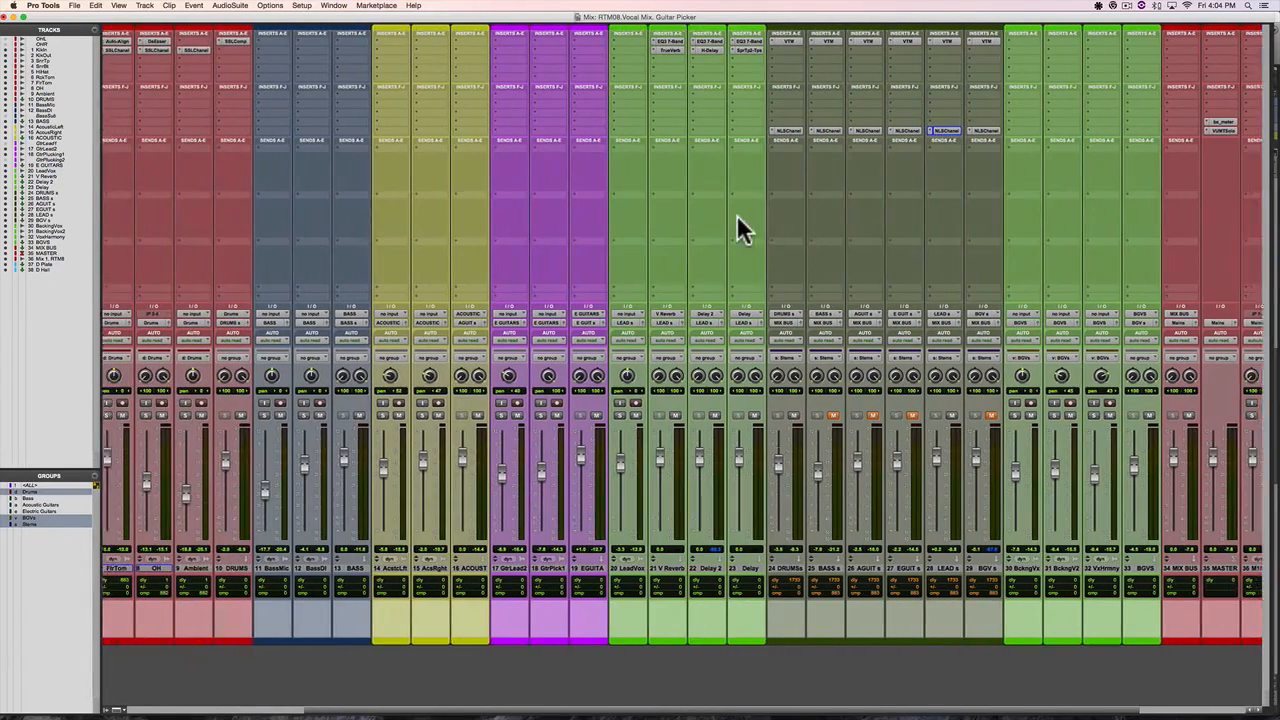
scroll(736, 216, "left", 4)
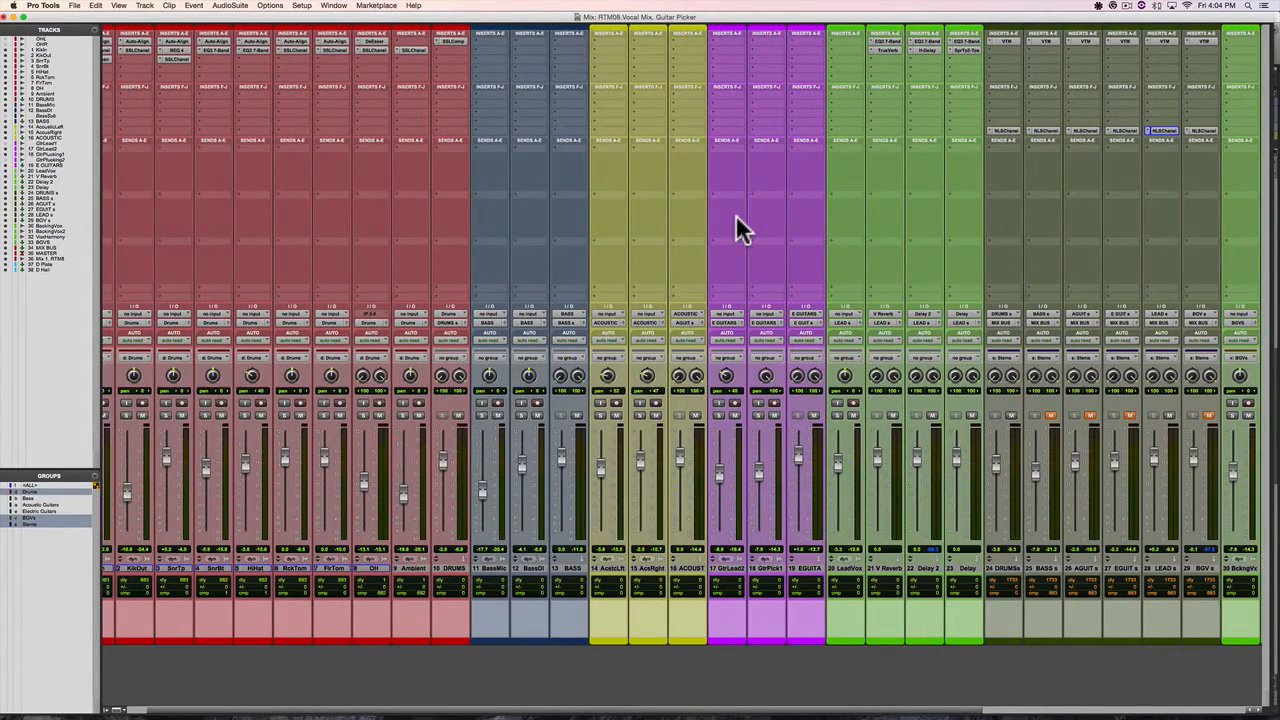
scroll(740, 230, "right", 9)
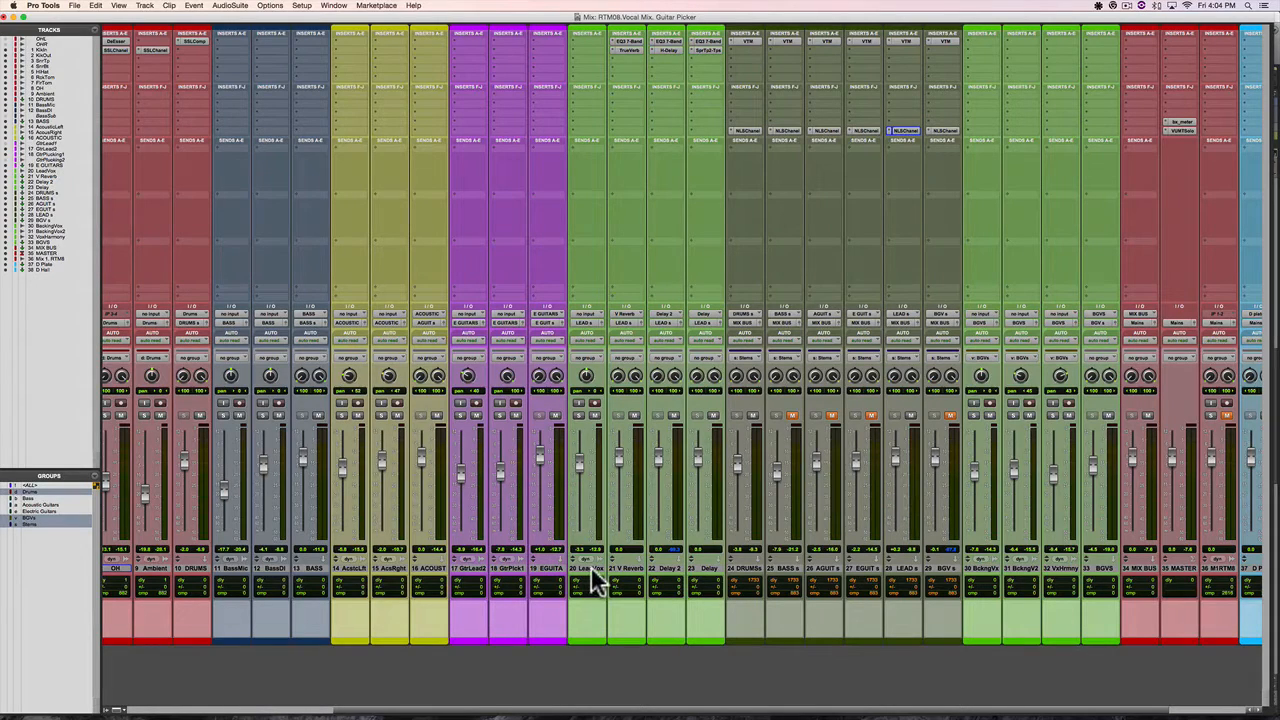
right_click(583, 319)
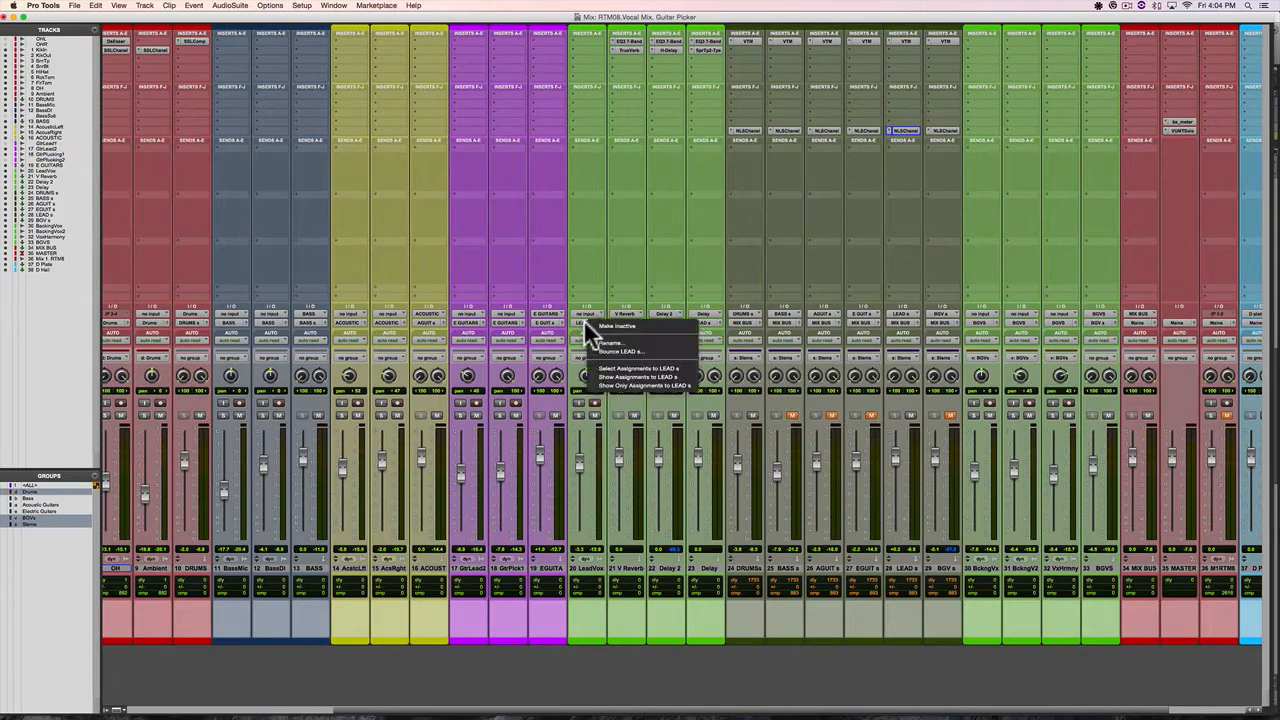
left_click(617, 367)
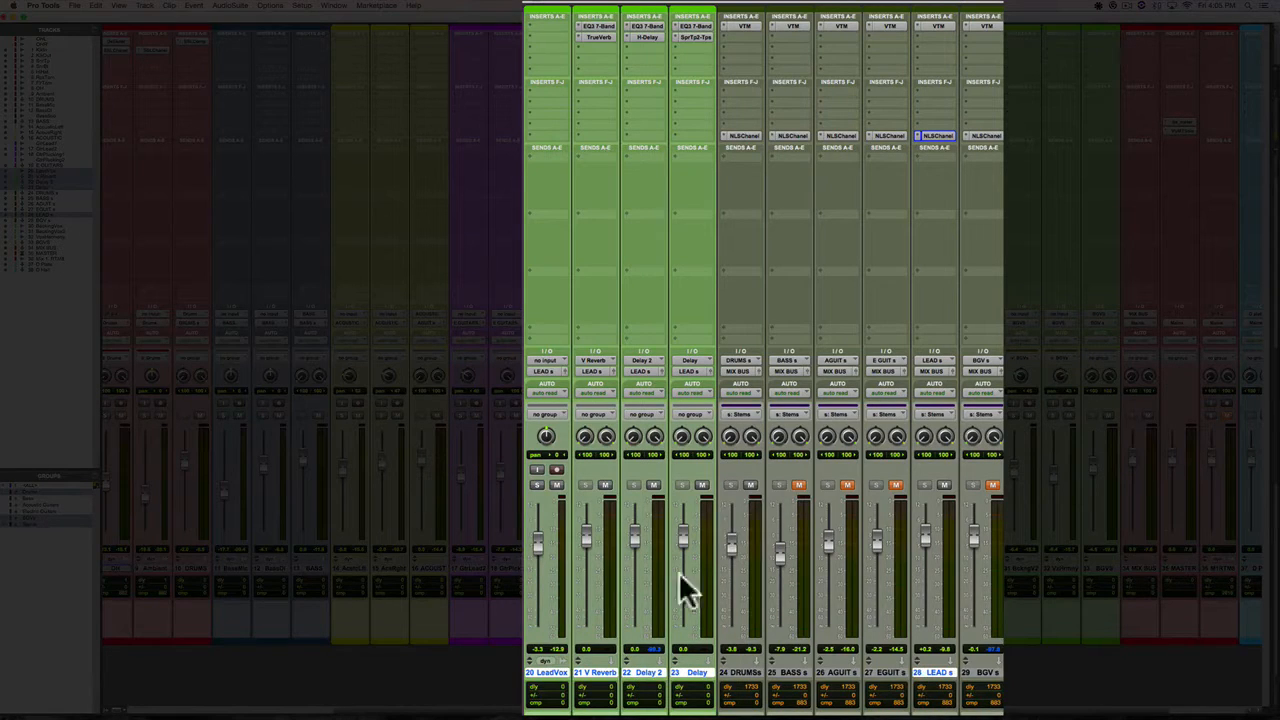
key("alt")
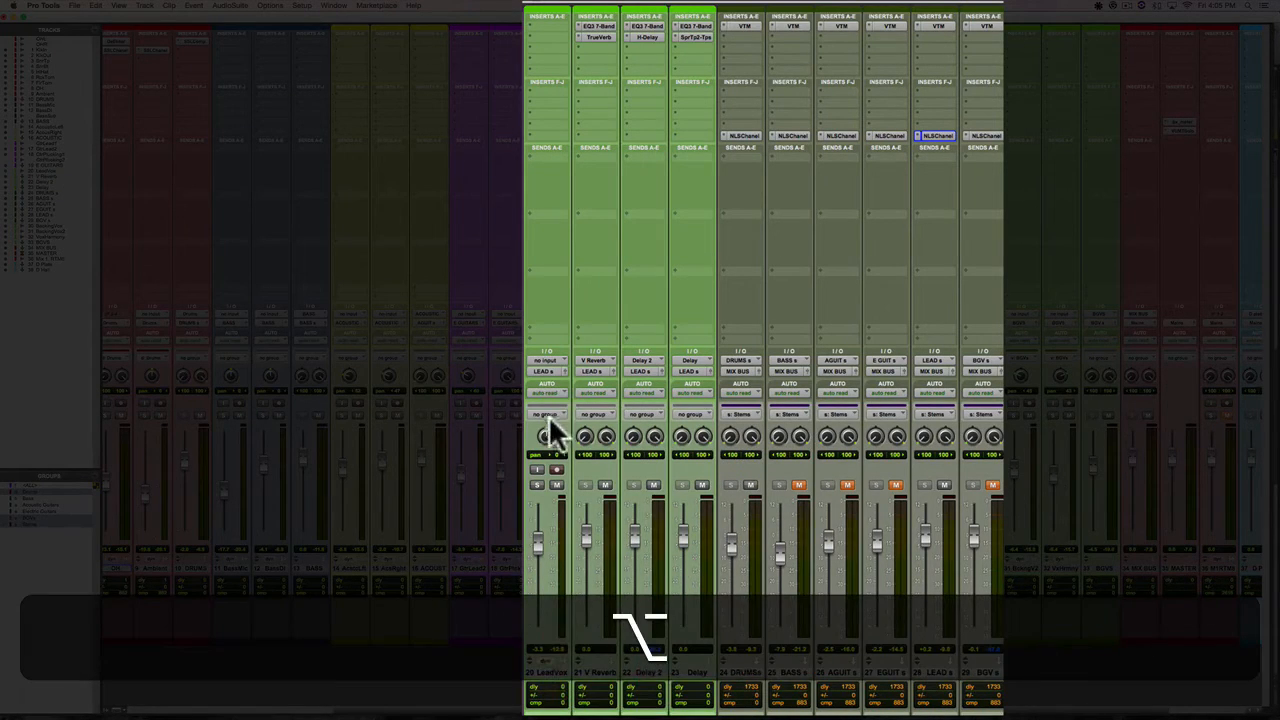
Play the section while toggling solo on the LeadVox track, and unmute the muted stems.
key("space")
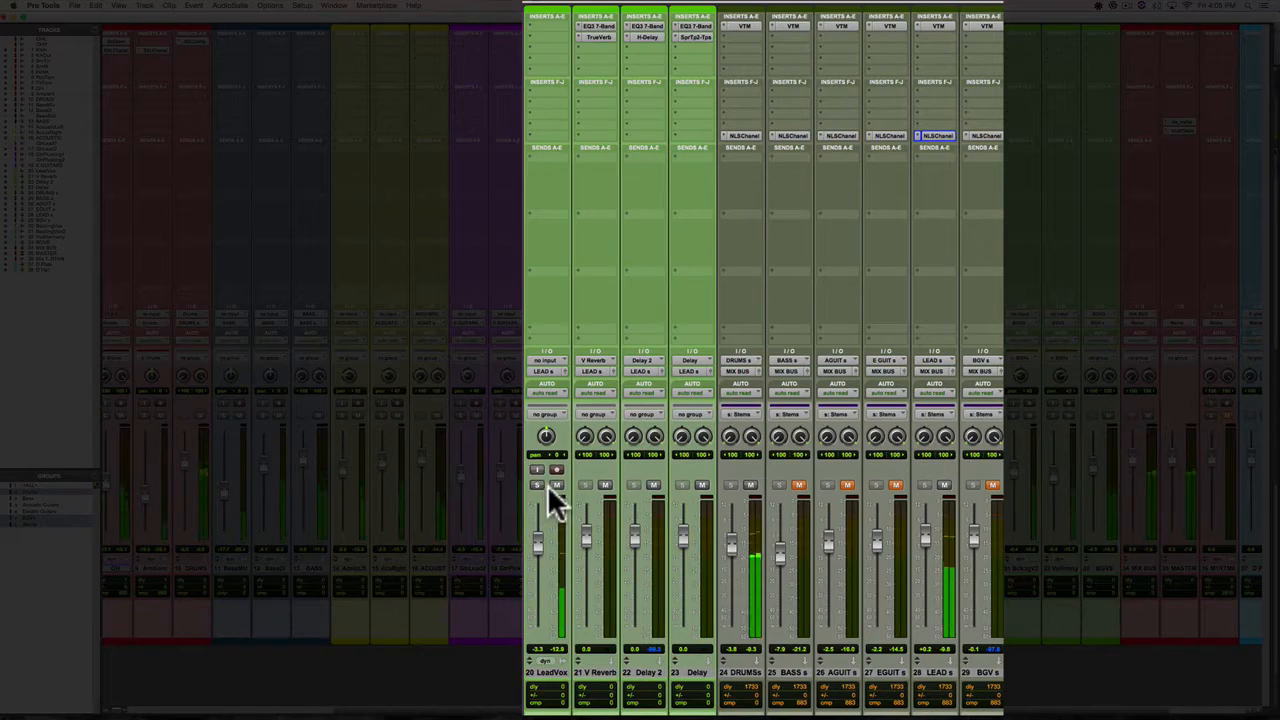
left_click(535, 483)
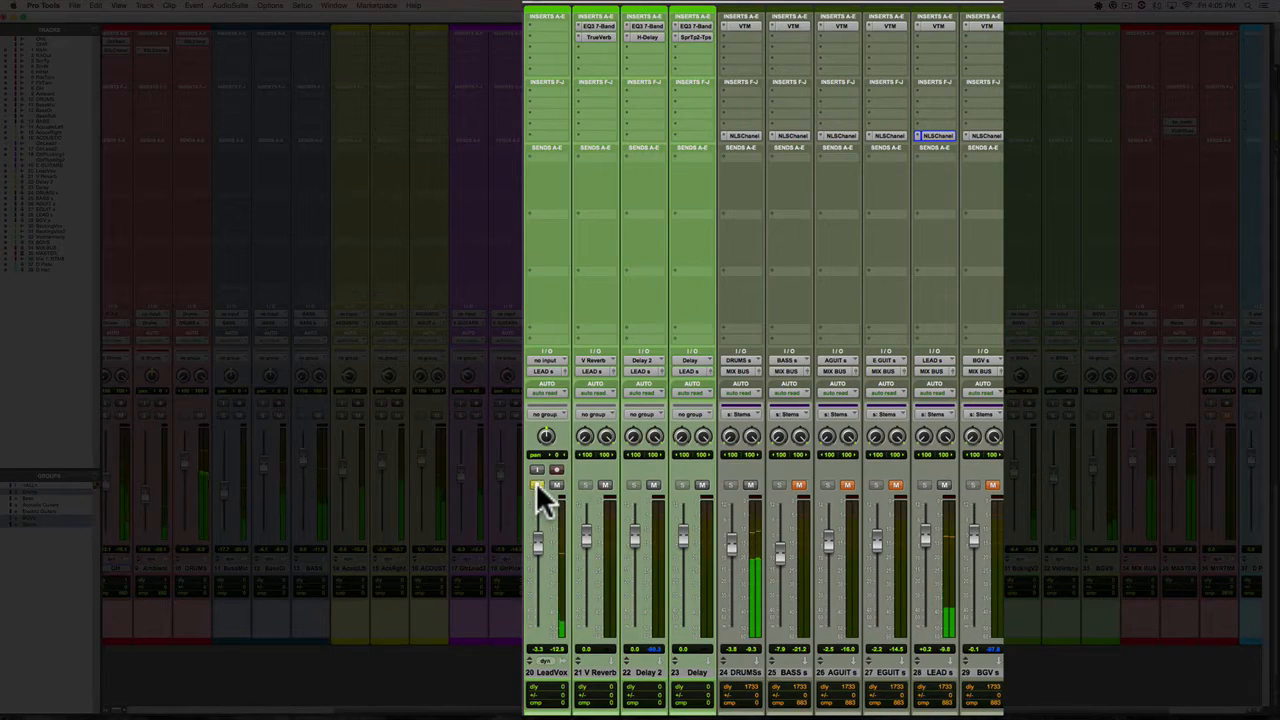
left_click(535, 485)
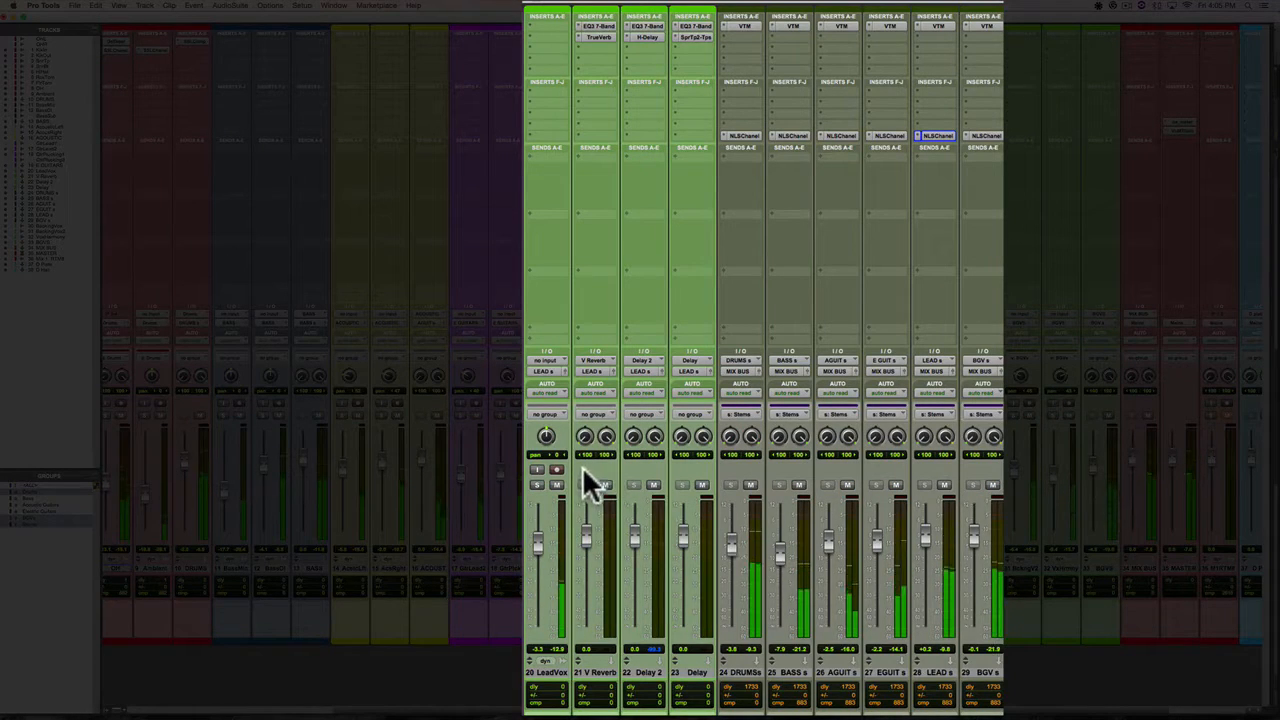
left_click(536, 485)
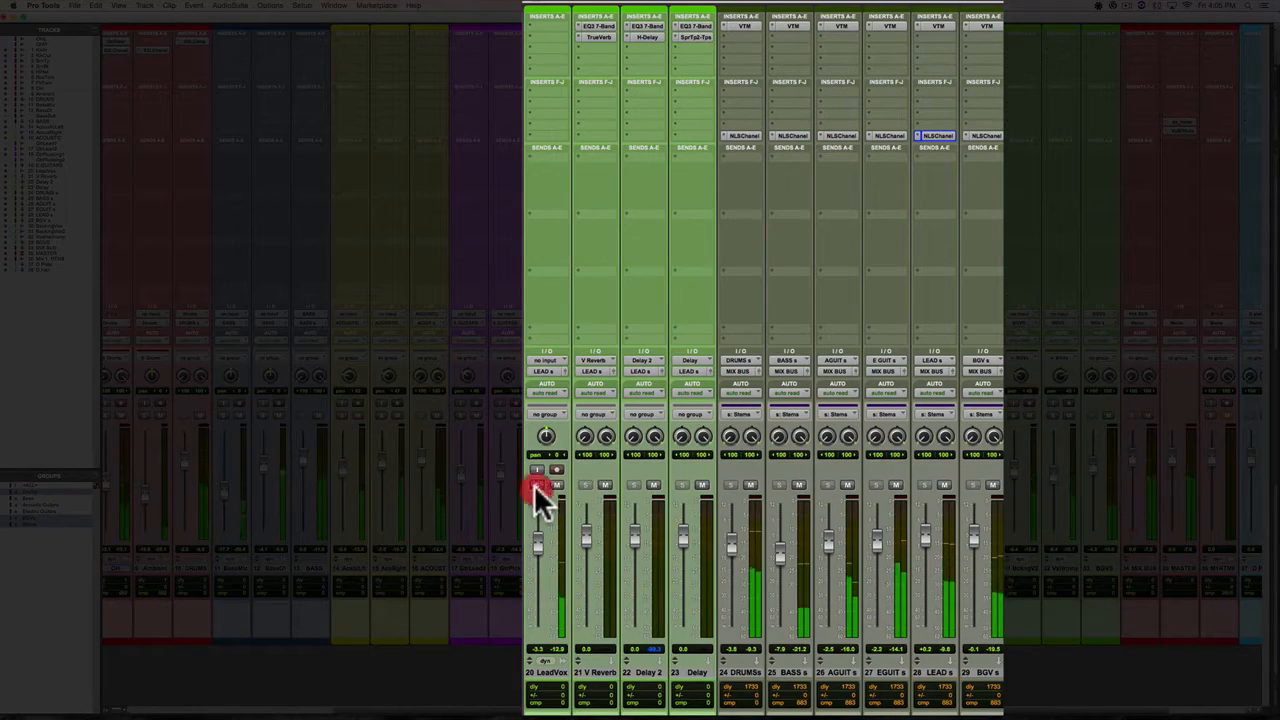
left_click(548, 30)
mouse_move(574, 50)
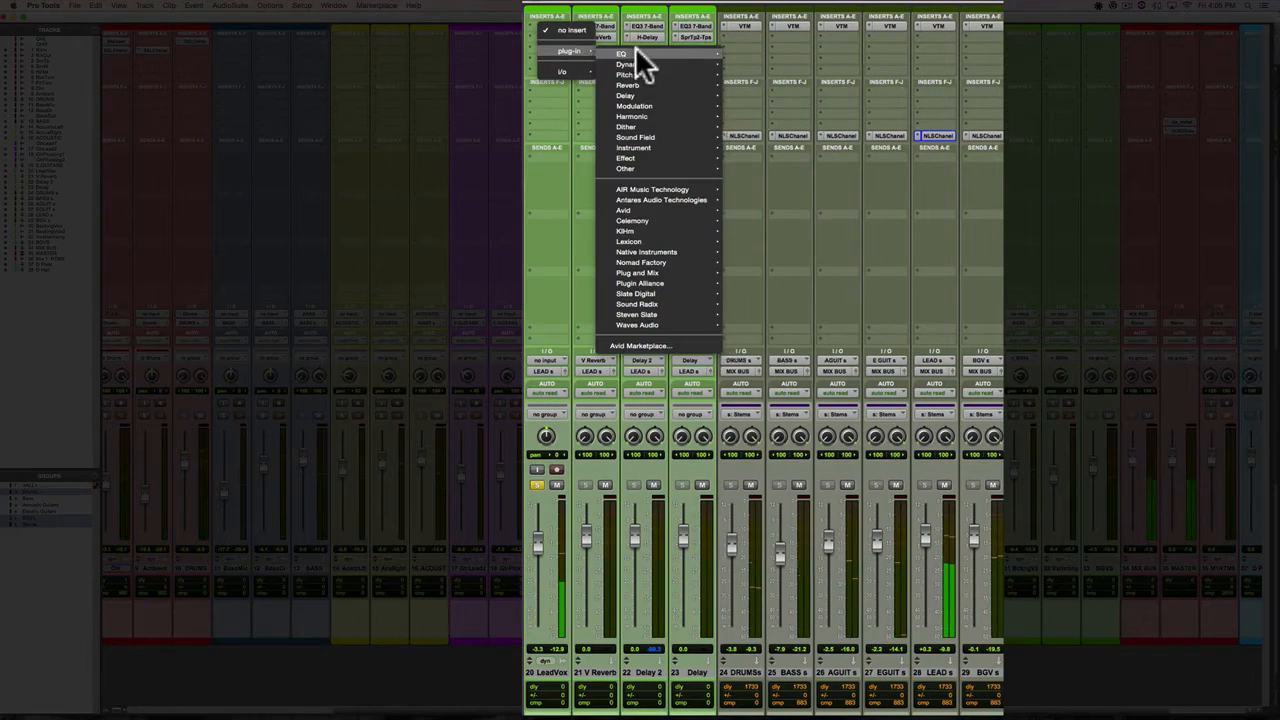
mouse_move(637, 53)
left_click(887, 303)
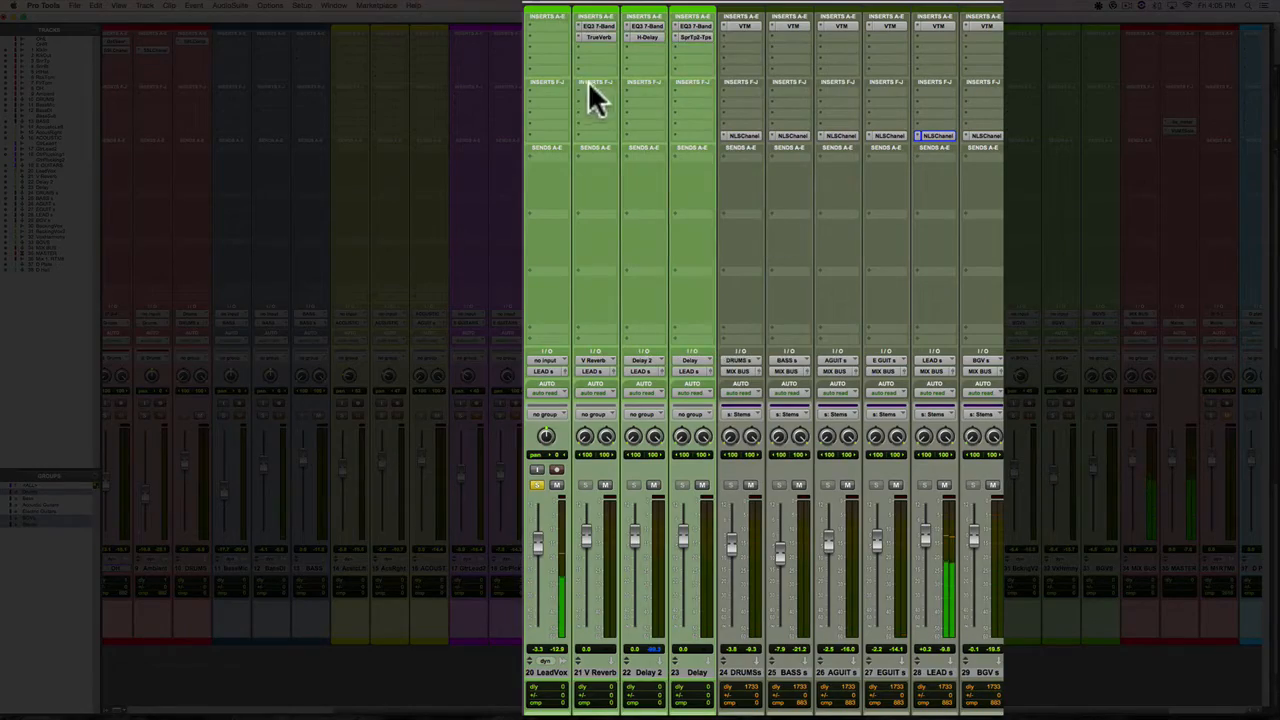
Insert the mono REQ 6 equalizer in the first insert slot of the LeadVox track.
left_click(551, 26)
mouse_move(569, 49)
mouse_move(628, 52)
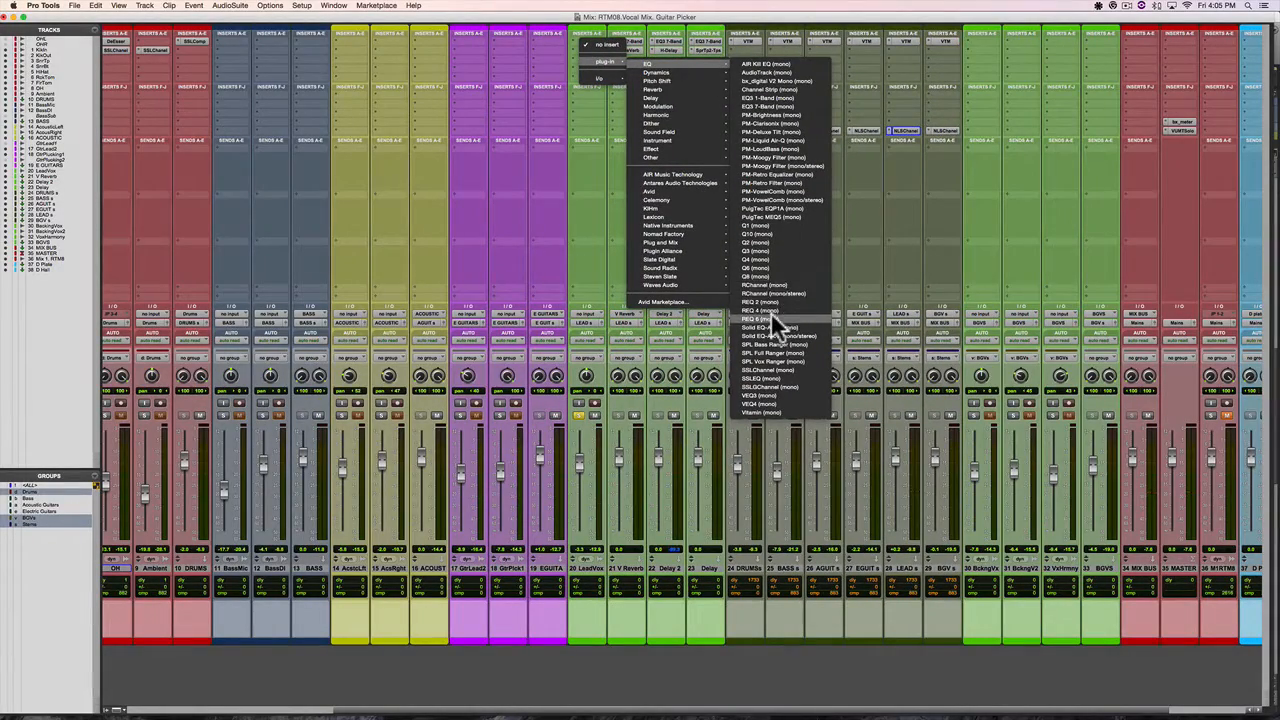
left_click(770, 317)
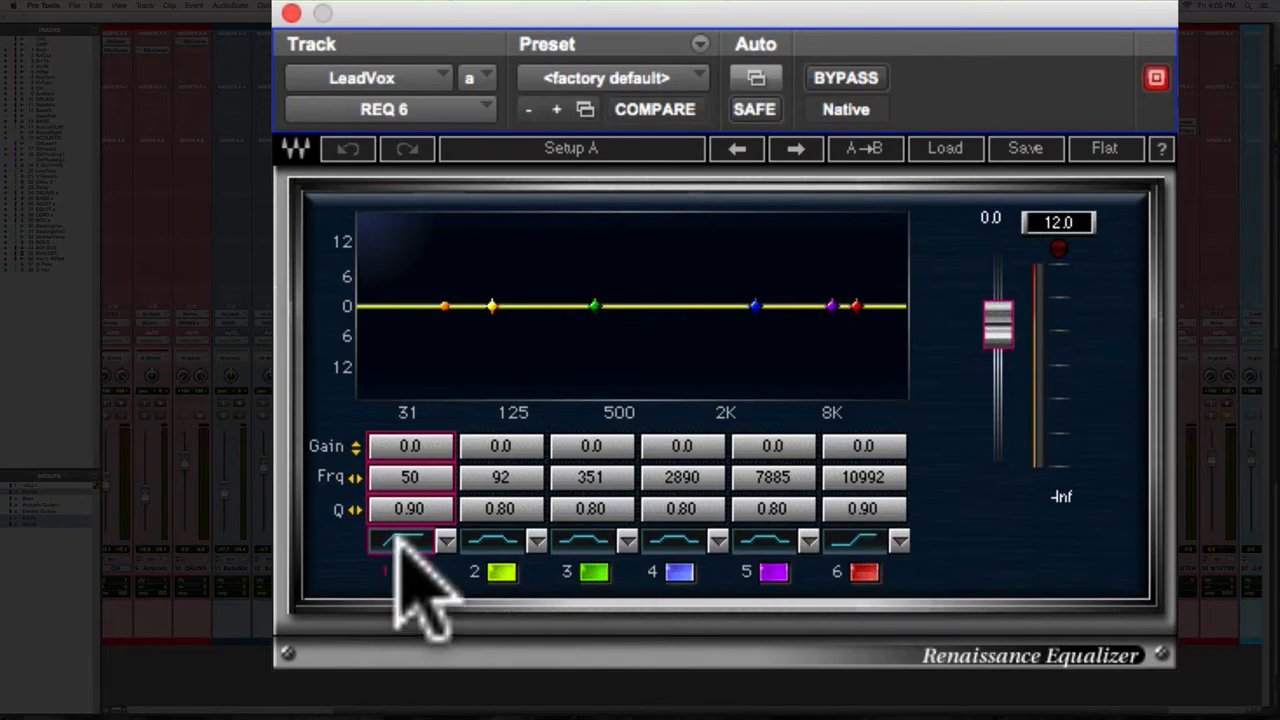
Enable band 1 of REQ 6 as a high-pass filter at 77 Hz, and nudge band 3 to 346 Hz with 0.2 dB gain.
left_click(410, 574)
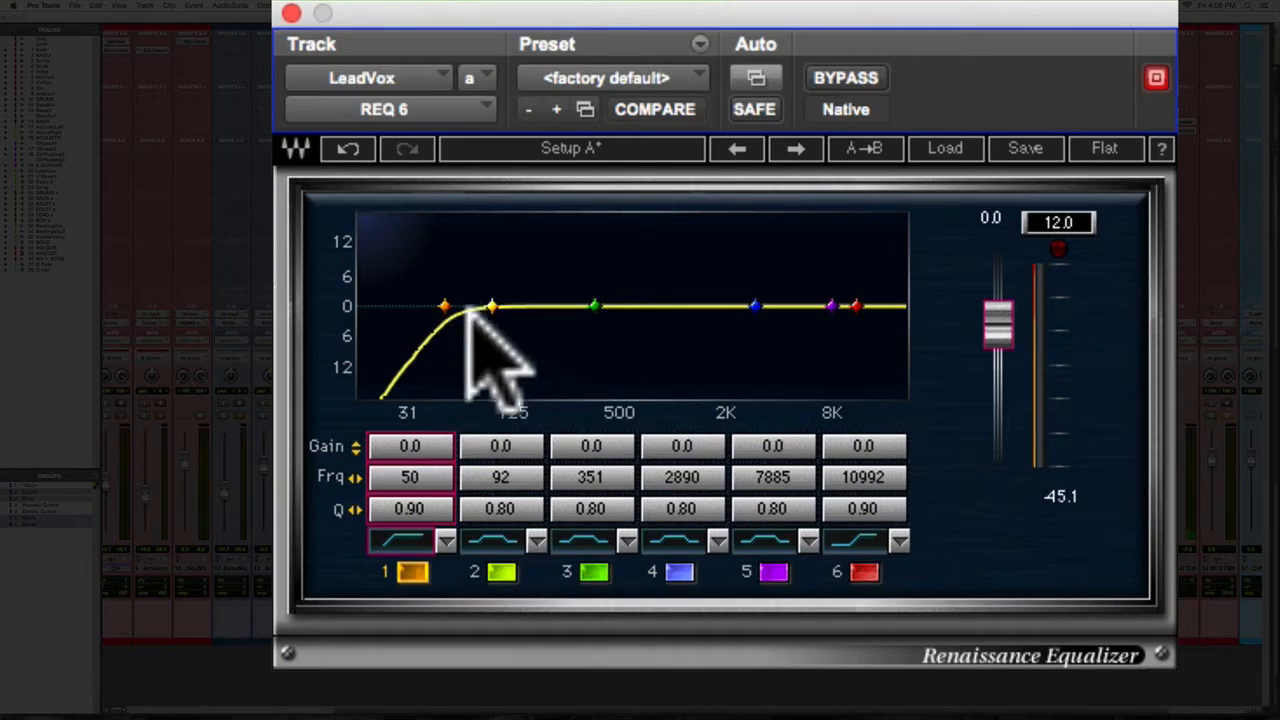
left_click_drag(444, 306, 491, 308)
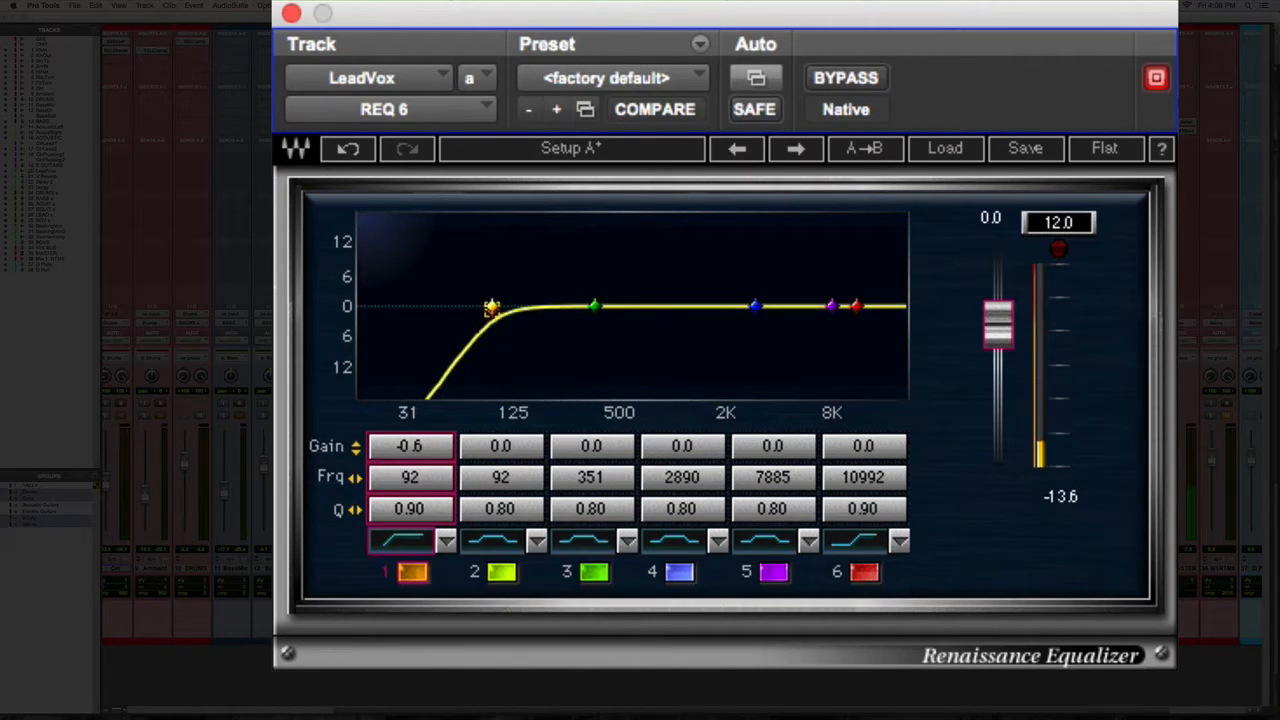
mouse_move(493, 307)
left_mouse_down()
mouse_move(470, 308)
mouse_move(547, 308)
mouse_move(480, 308)
left_mouse_up()
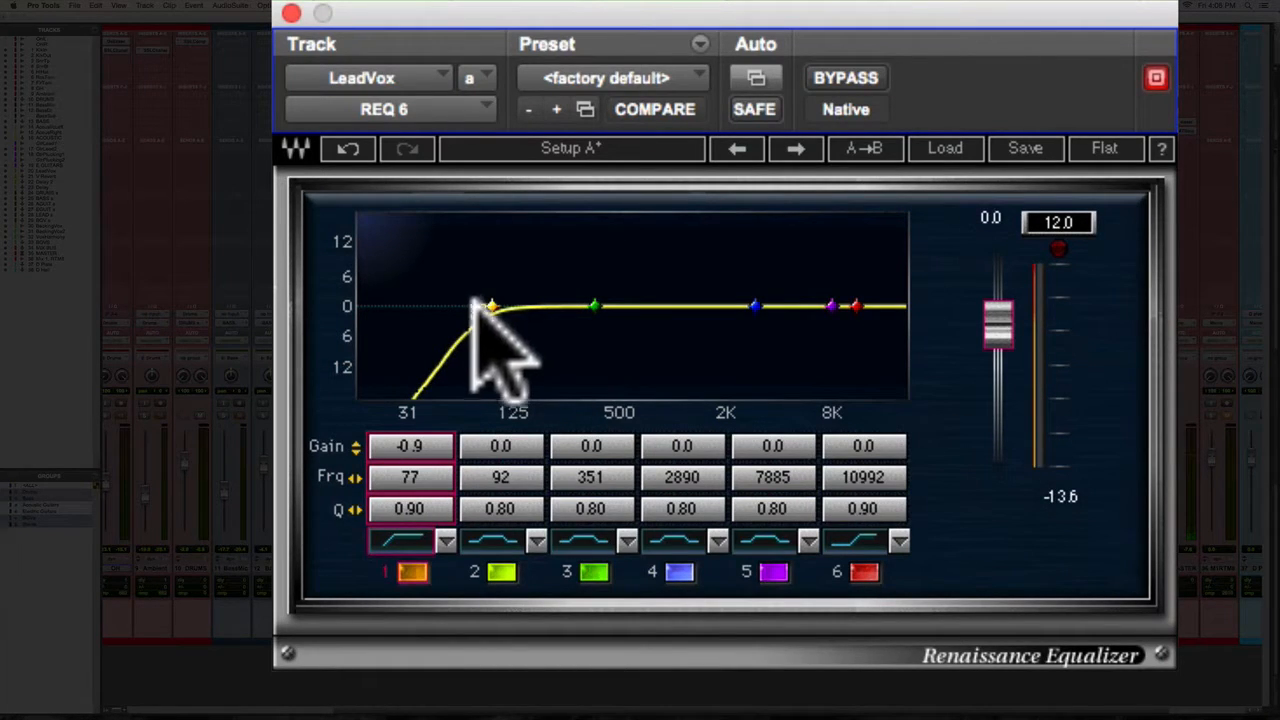
left_click_drag(594, 303, 592, 303)
Make band 6 a low-pass filter, sweep it down to 417 Hz and settle it at 12074 Hz.
left_click(858, 541)
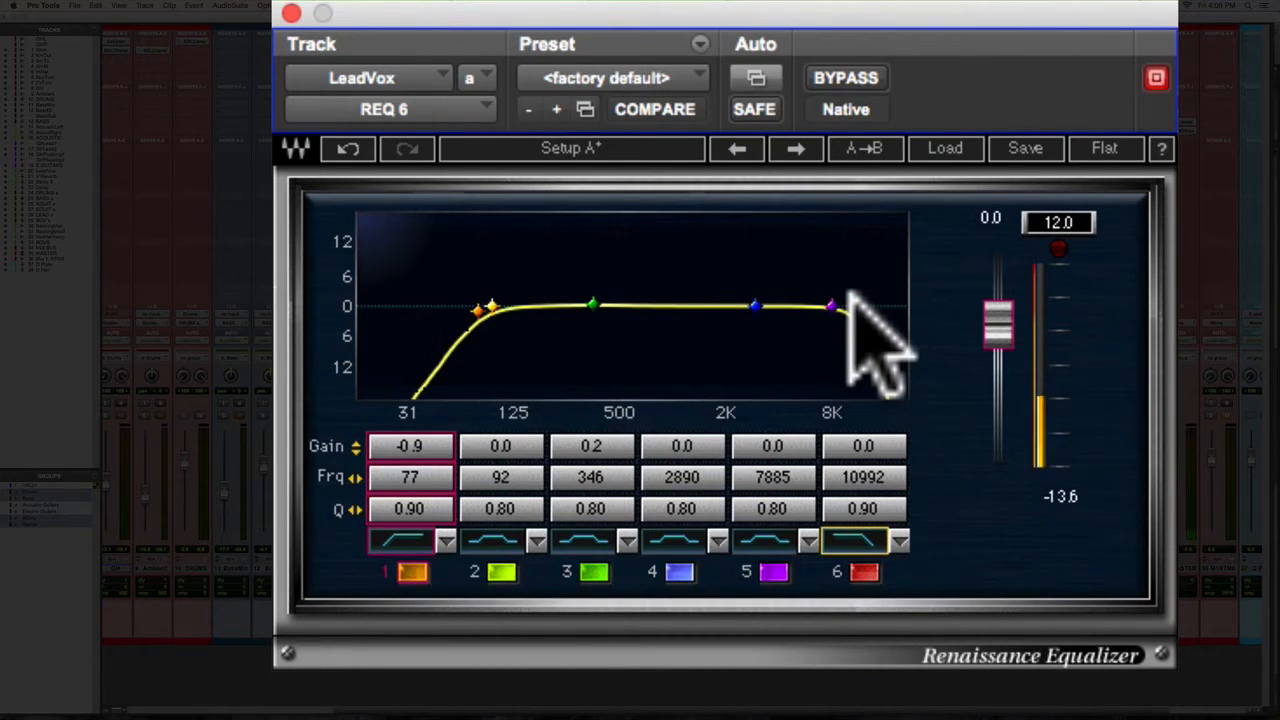
mouse_move(852, 300)
left_mouse_down()
mouse_move(597, 304)
mouse_move(876, 305)
left_mouse_up()
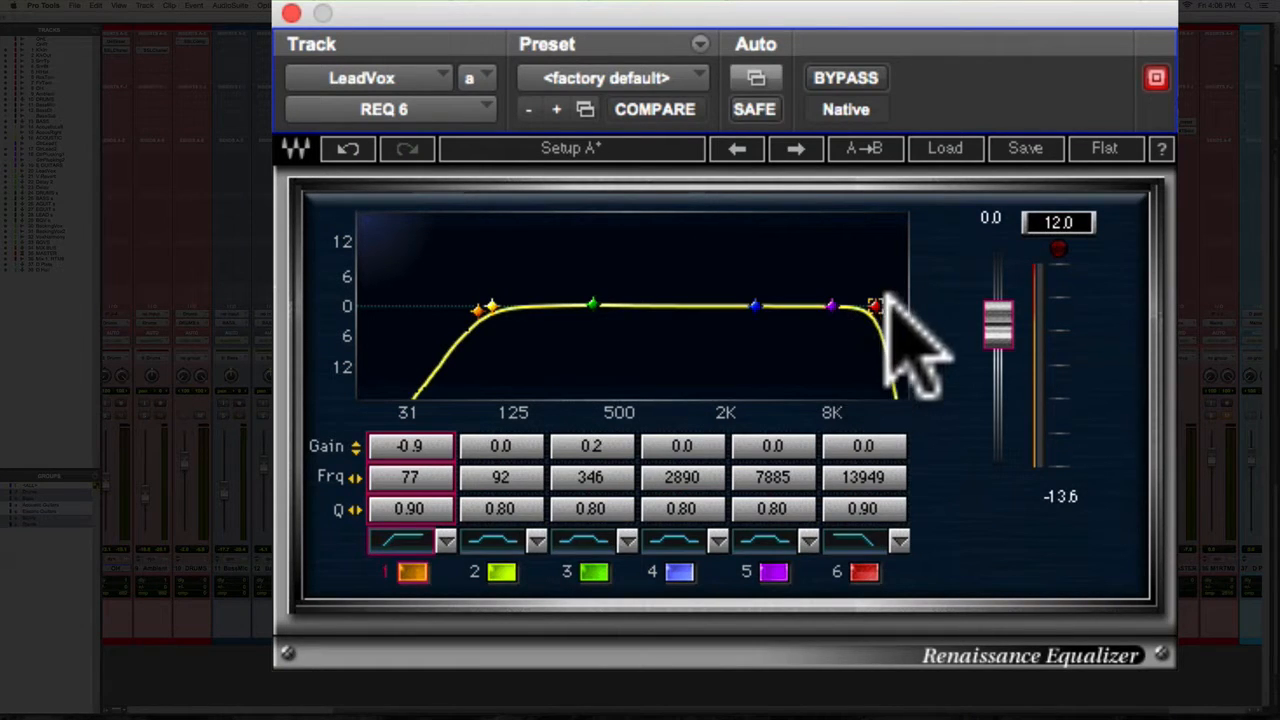
left_click_drag(875, 304, 605, 307)
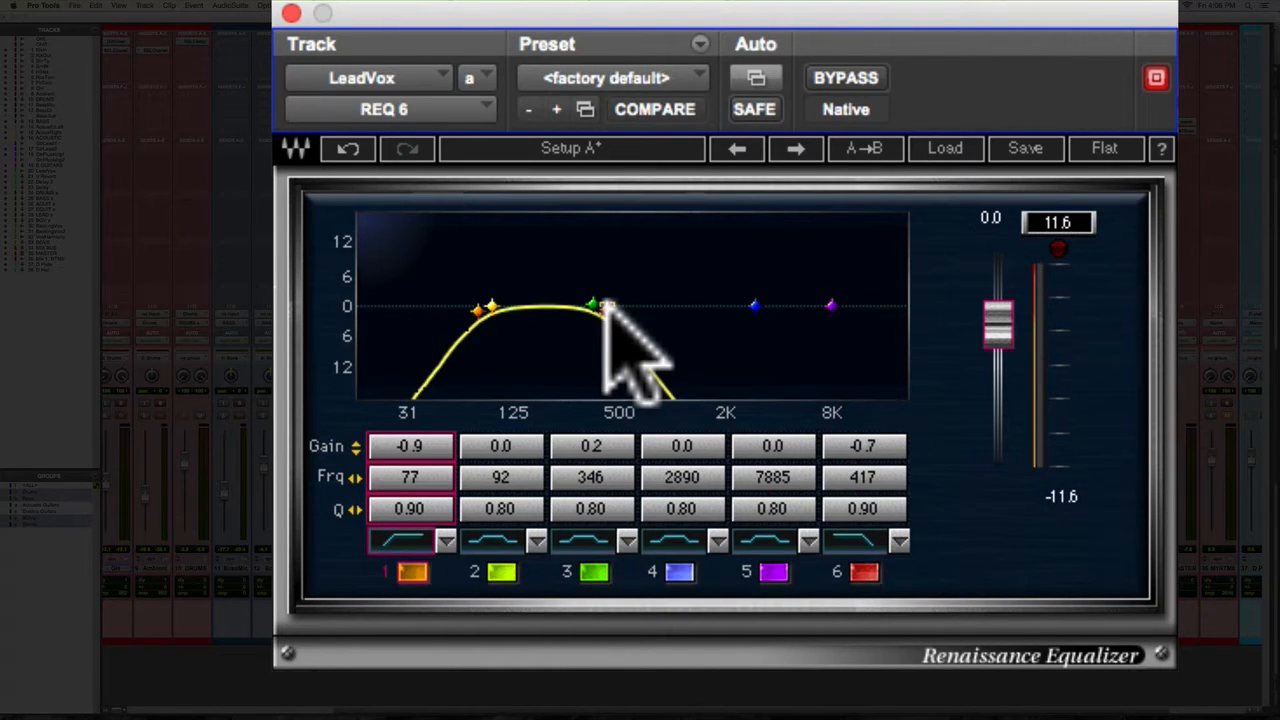
left_click_drag(606, 304, 864, 304)
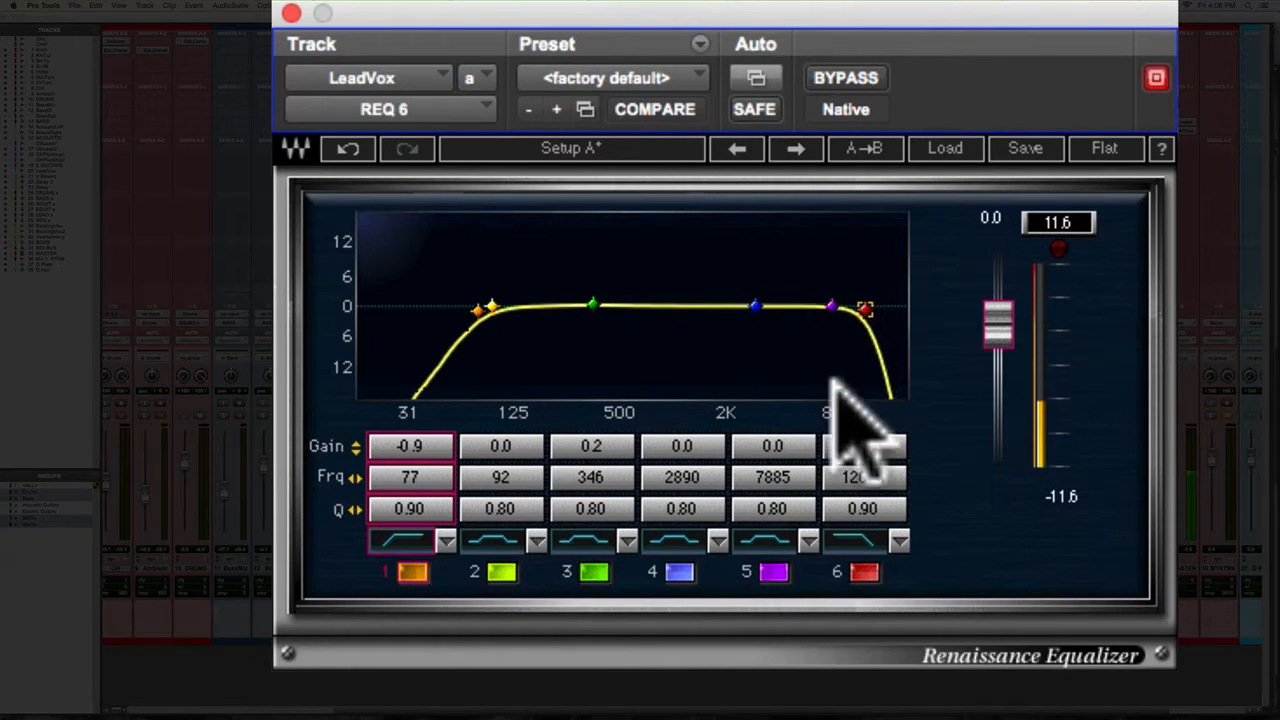
left_click(954, 478)
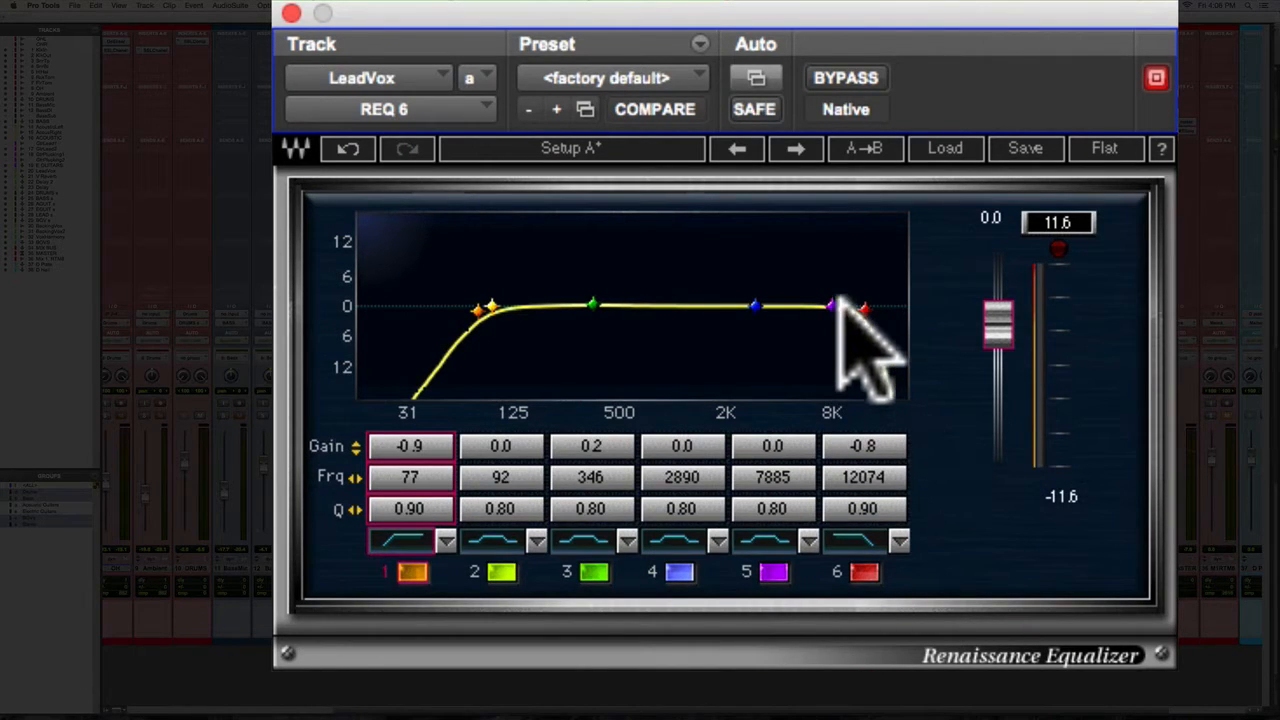
Quit Pro Tools and save the changes to the session.
left_click(118, 16)
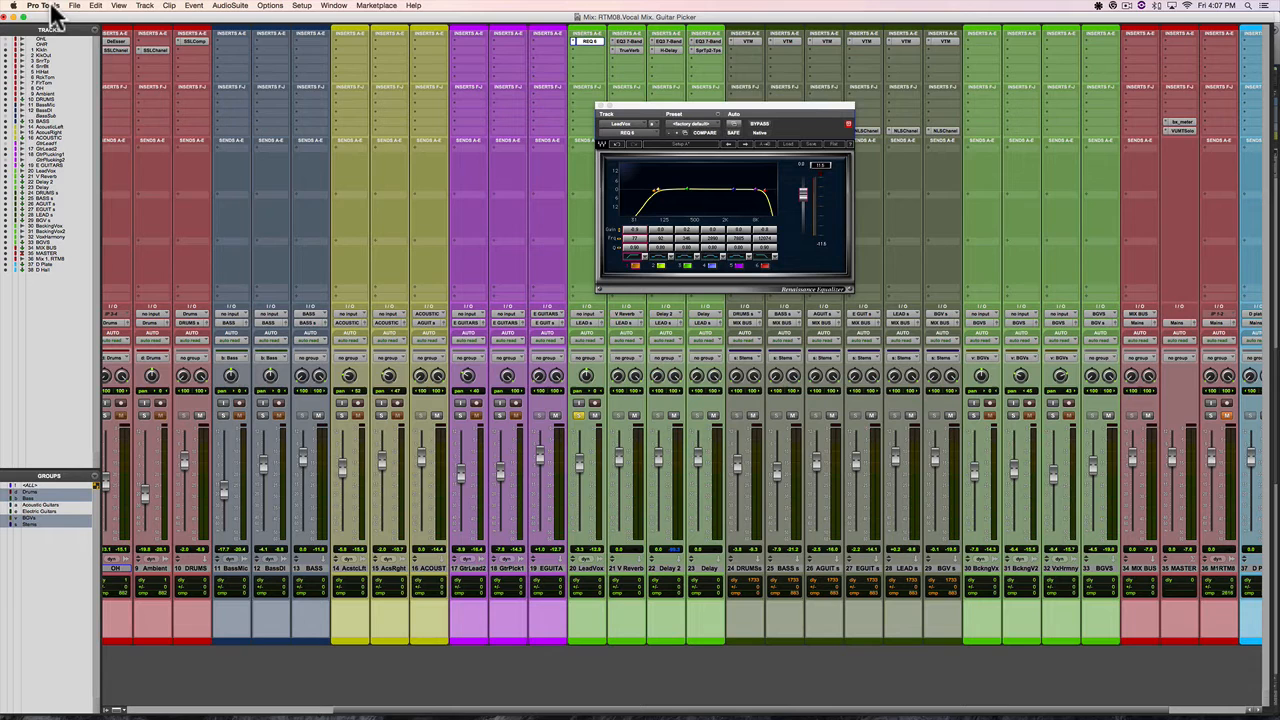
left_click(45, 6)
left_click(55, 96)
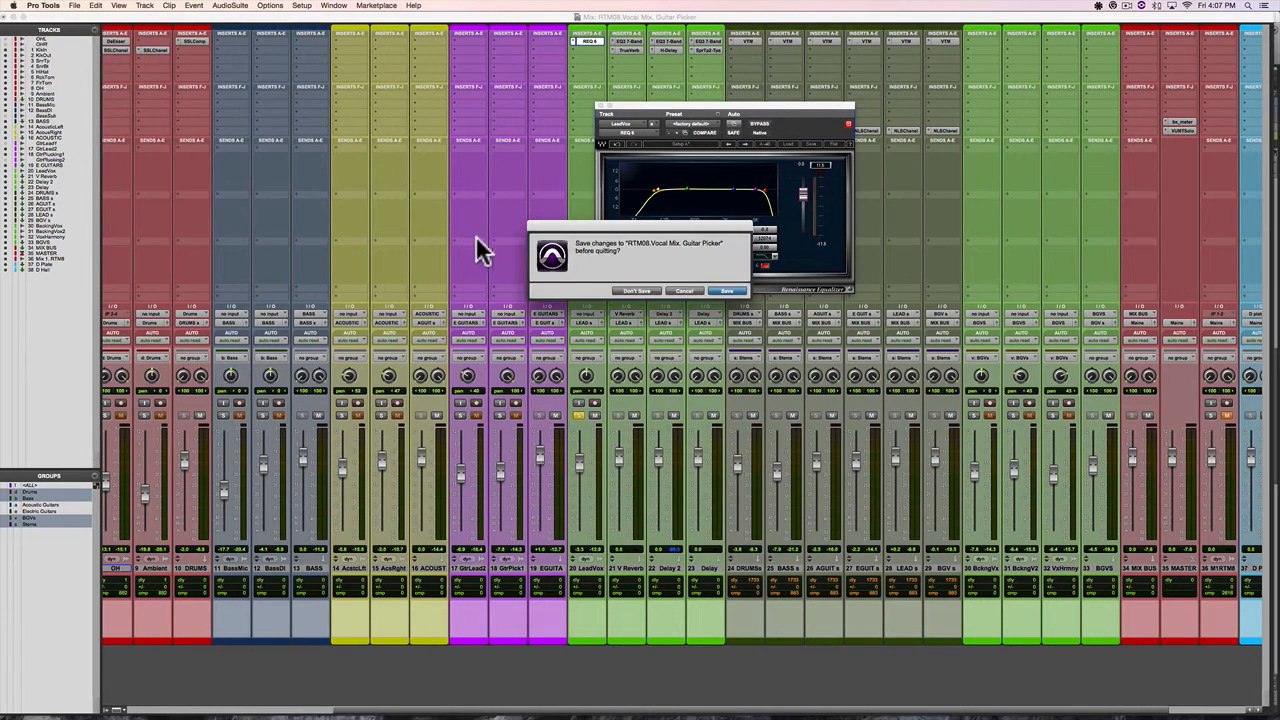
left_click(727, 291)
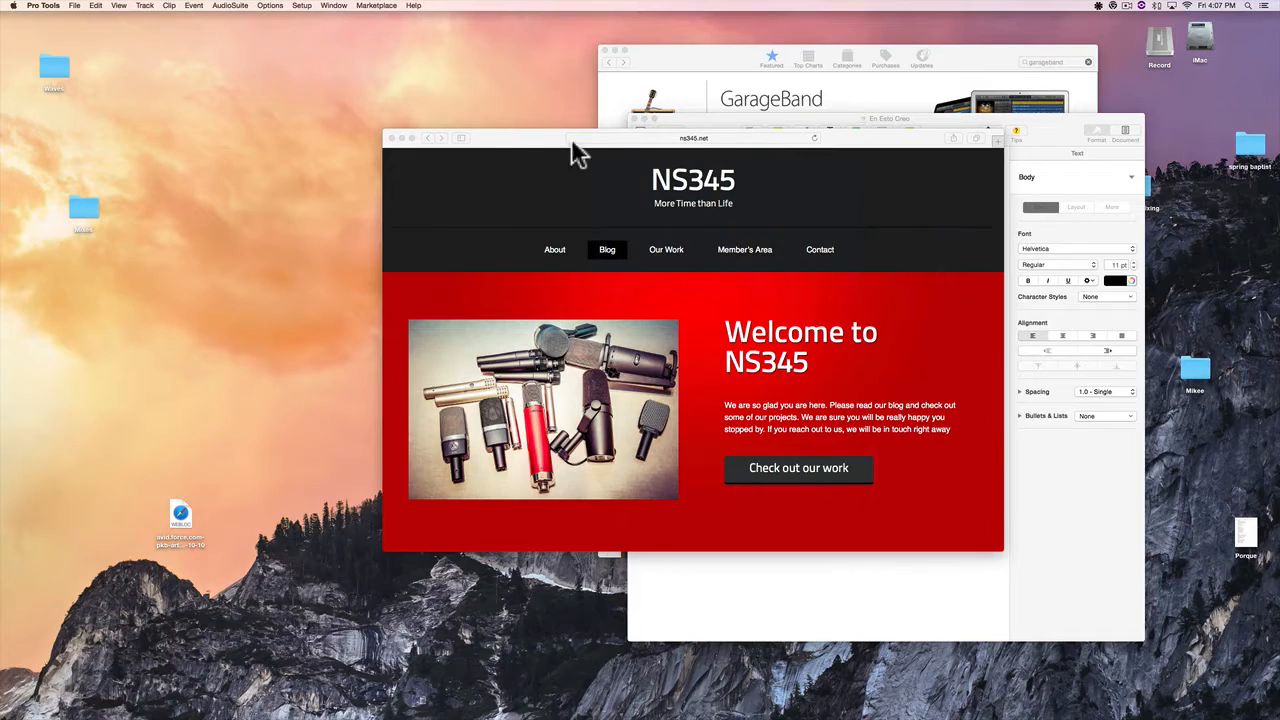
Clear the desktop of the NS345 browser window, the App Store window and the En Esto Creo document.
left_click(391, 138)
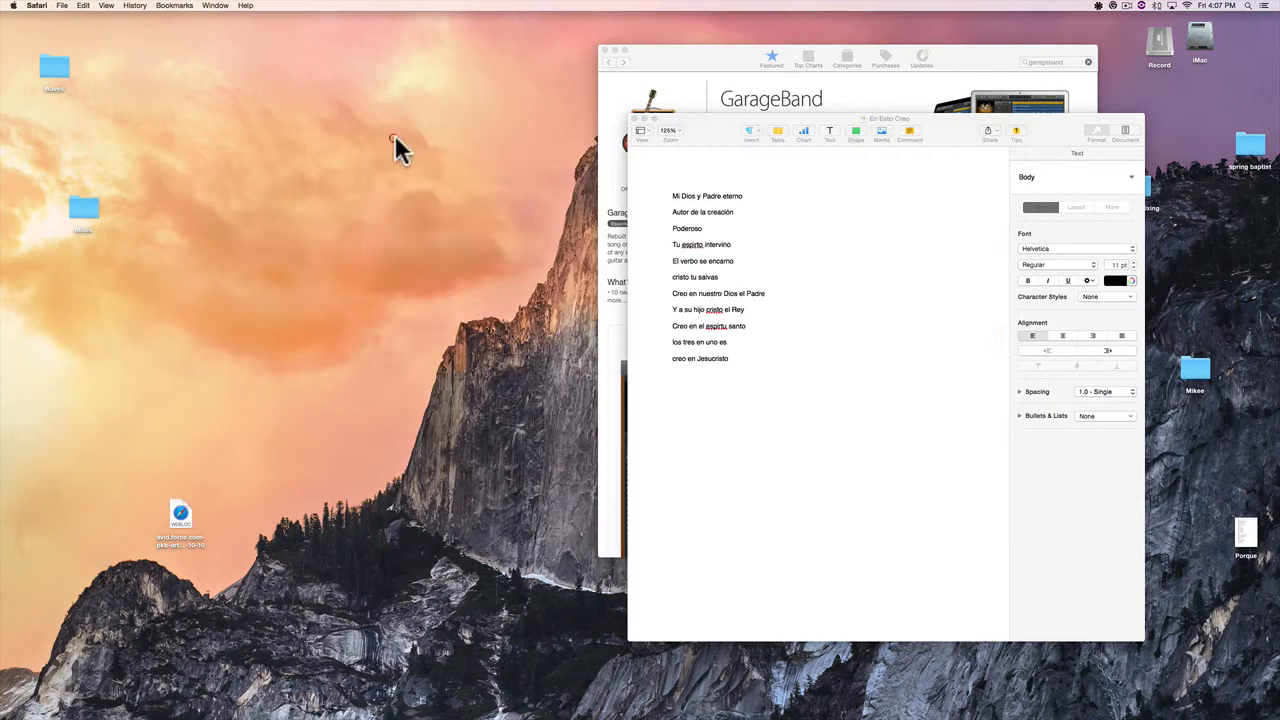
left_click(700, 62)
left_click(603, 50)
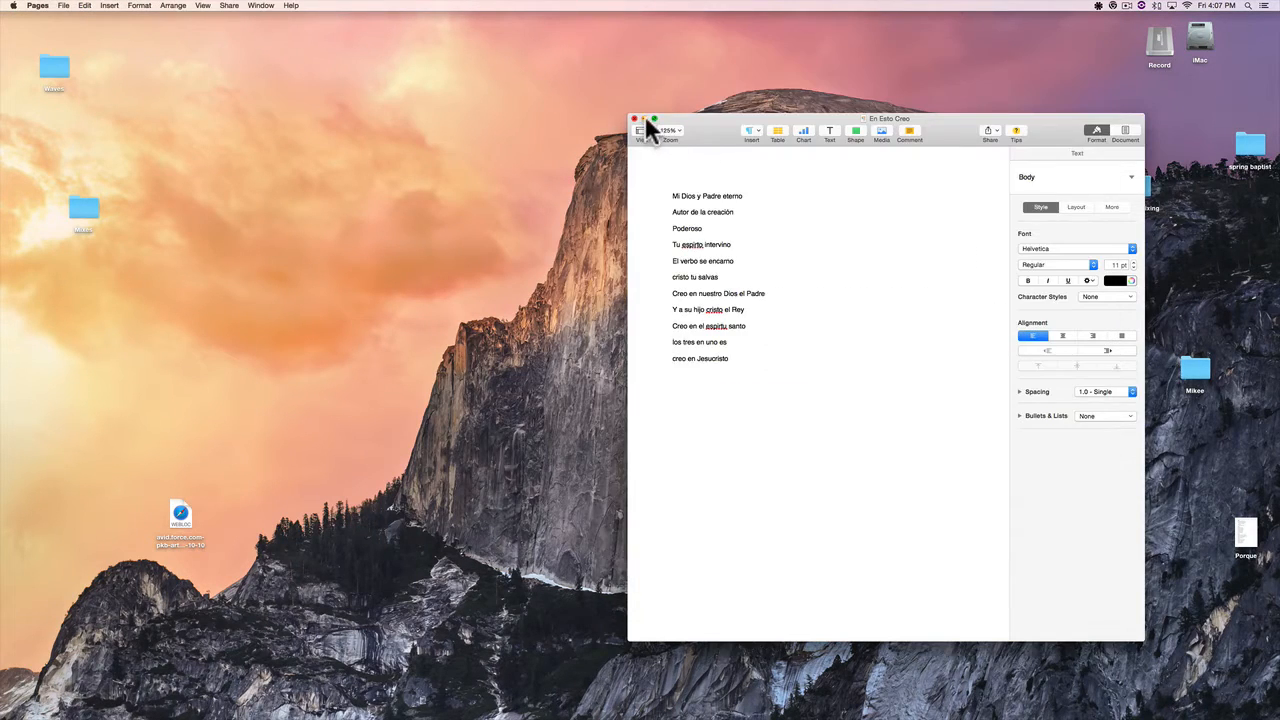
left_click(647, 121)
Launch GarageBand, bring it to the front and quit it without choosing a project.
mouse_move(985, 706)
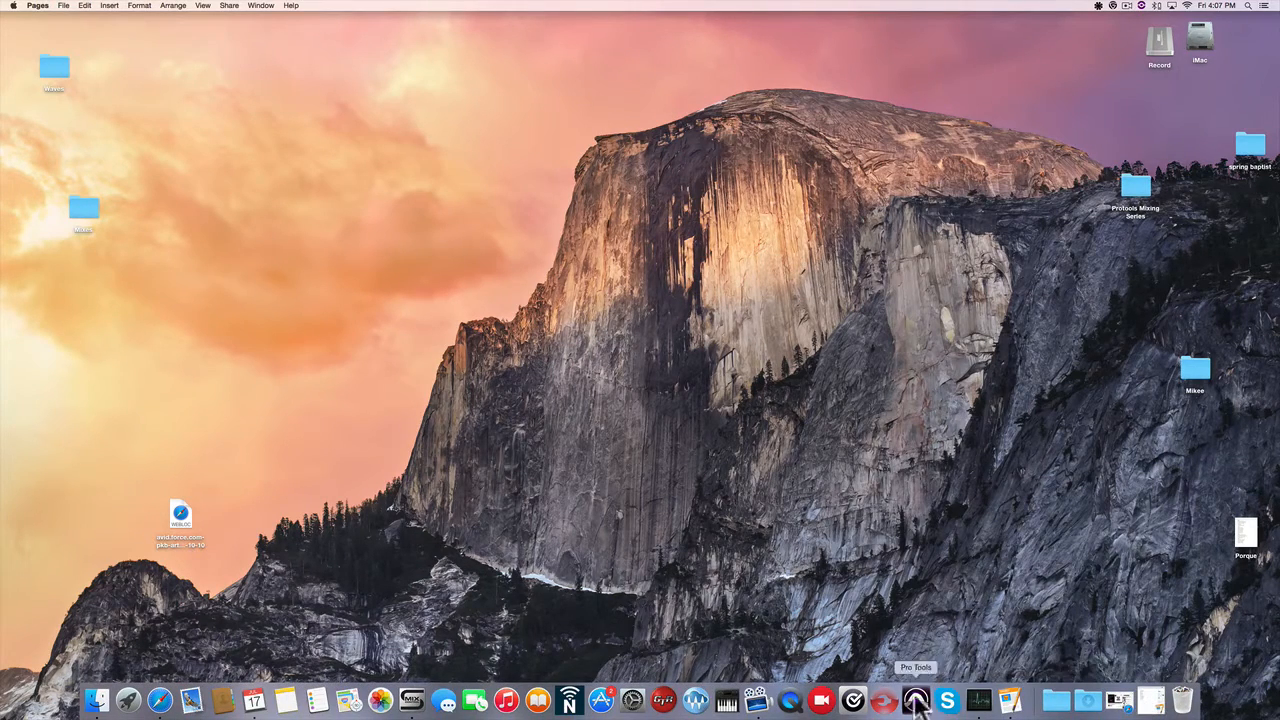
left_click(129, 700)
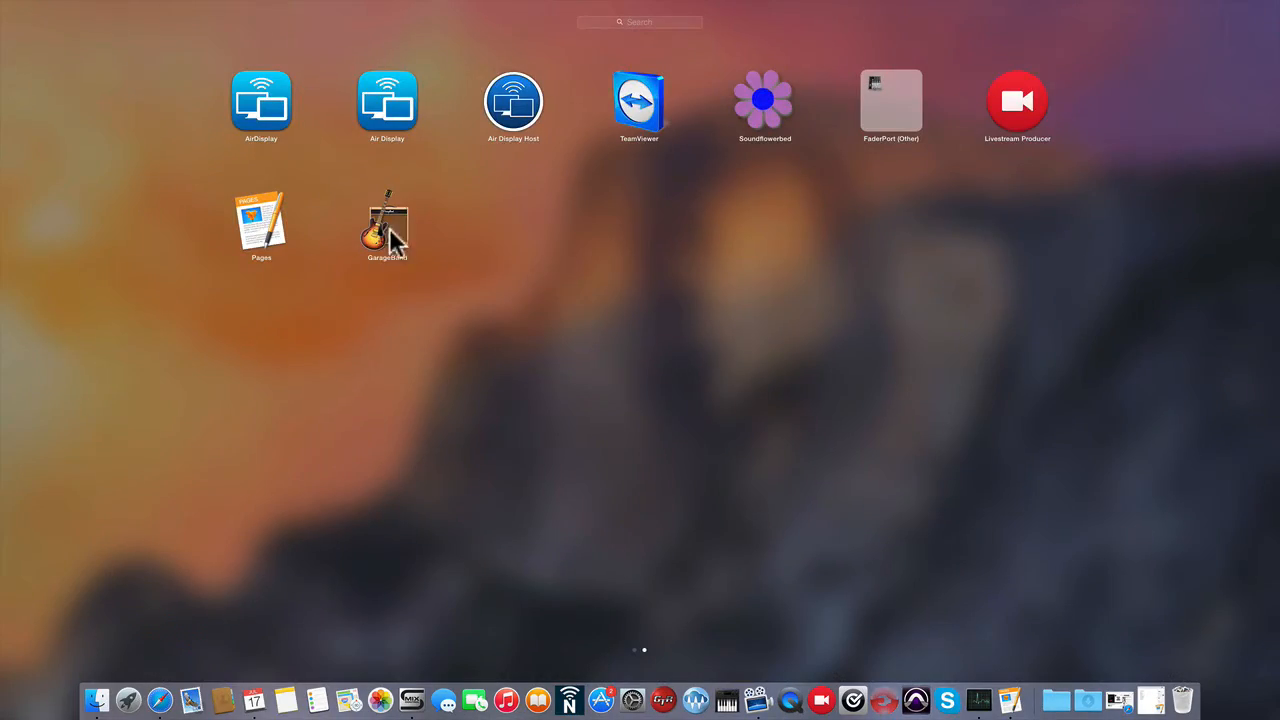
left_click(389, 227)
left_click(189, 114)
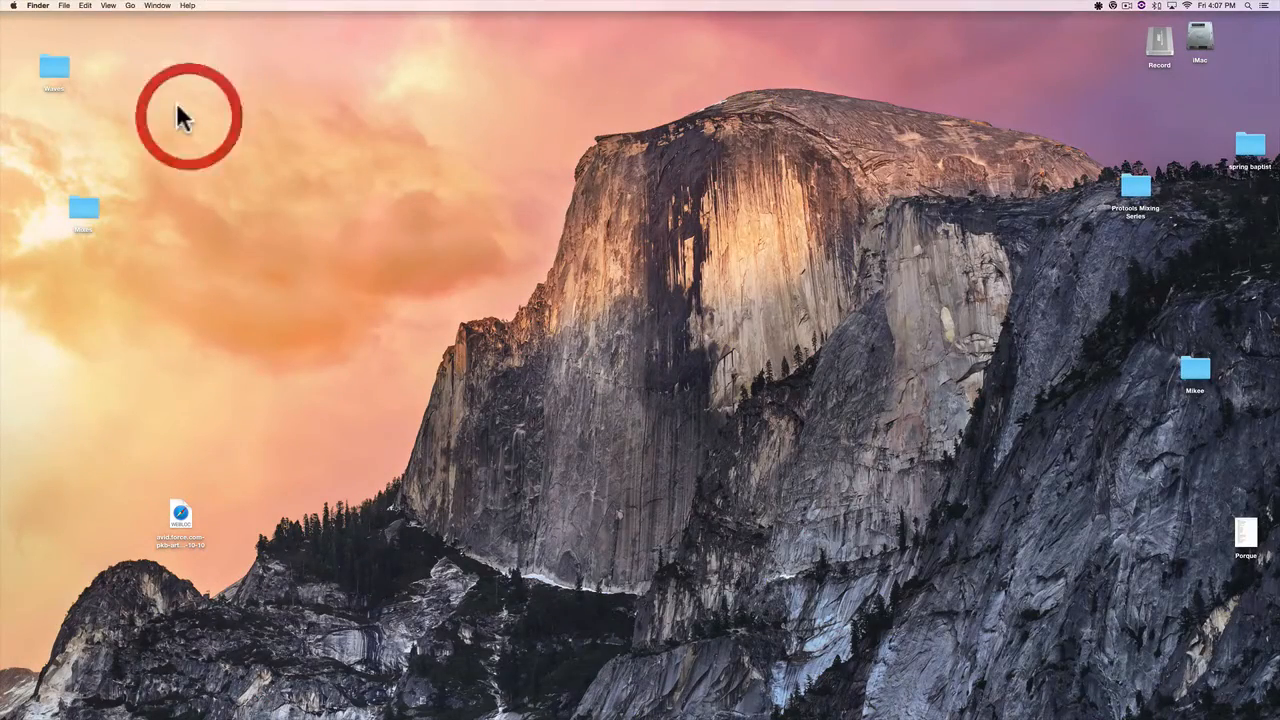
key("super+Tab")
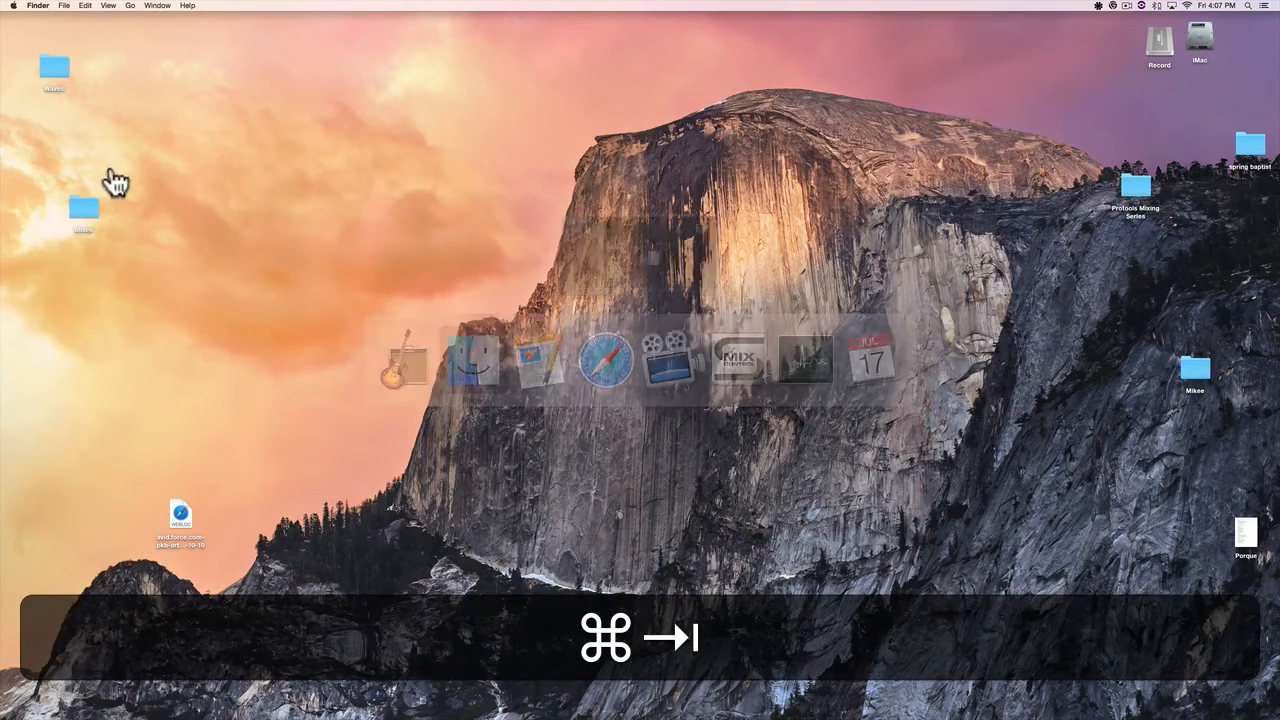
left_click(47, 6)
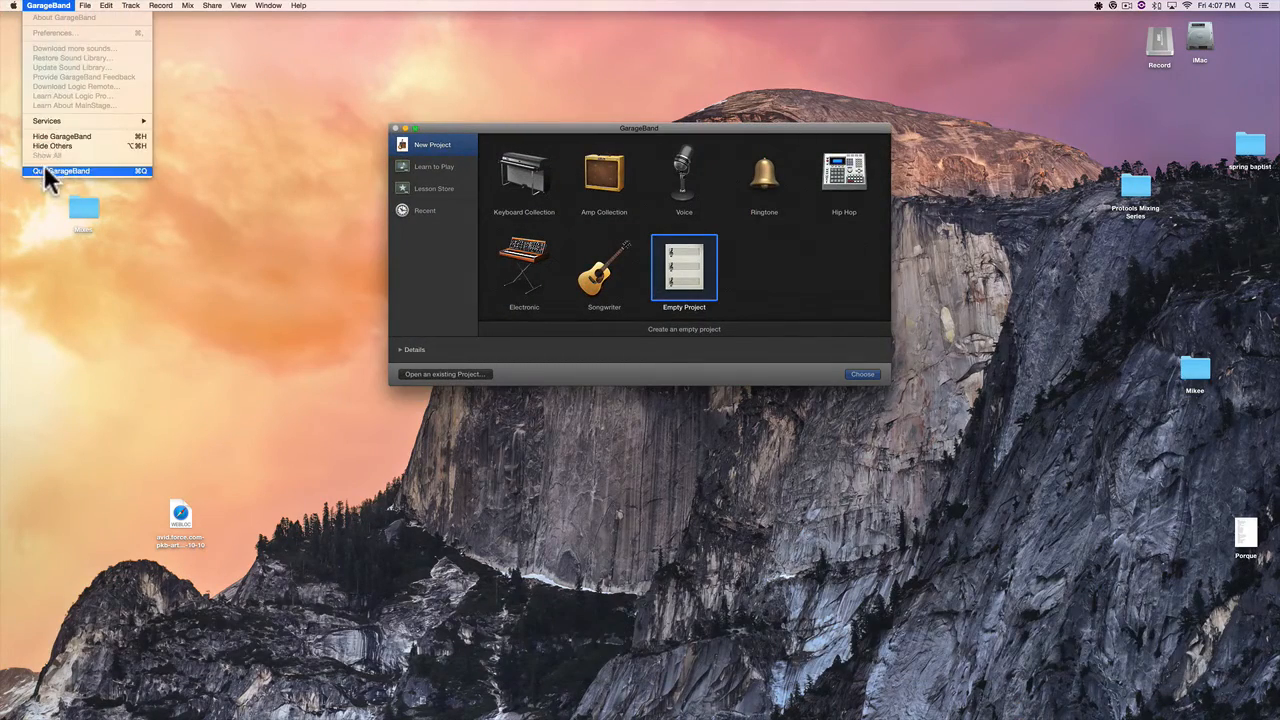
left_click(45, 170)
left_click(750, 515)
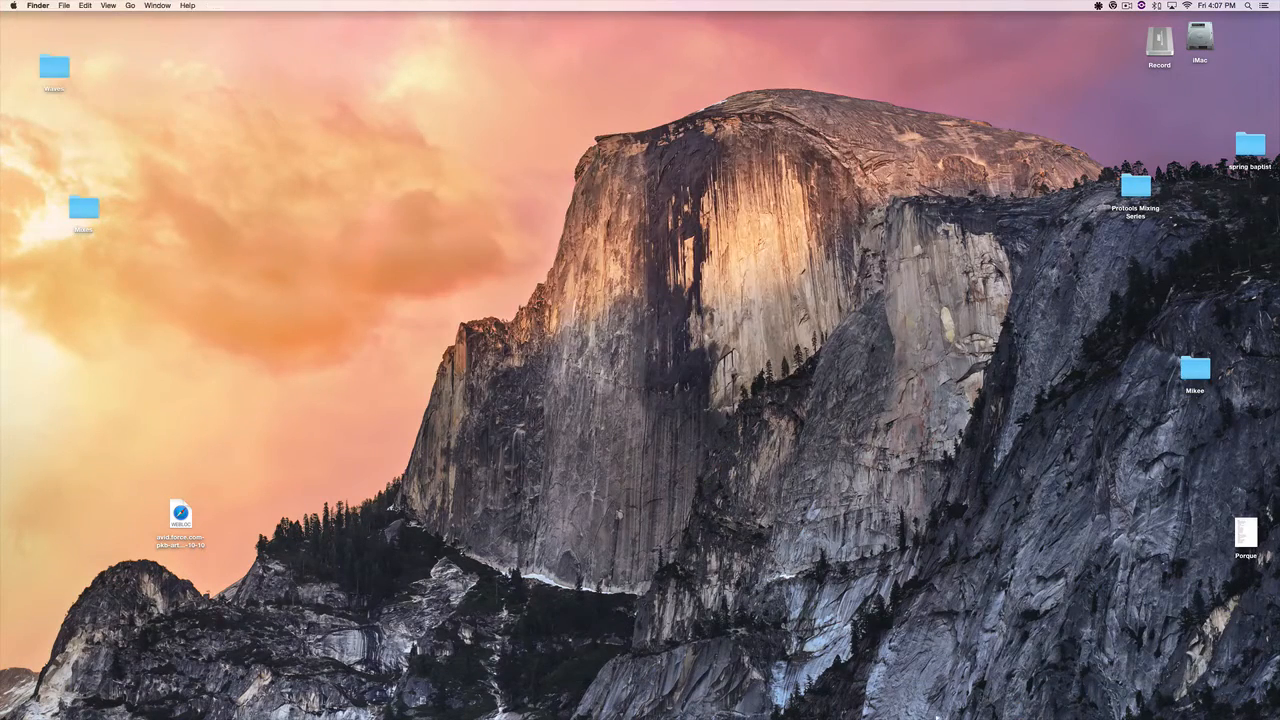
Relaunch Pro Tools and open the recent session RTM08.Vocal Mix. Guitar Picker.
left_click(917, 703)
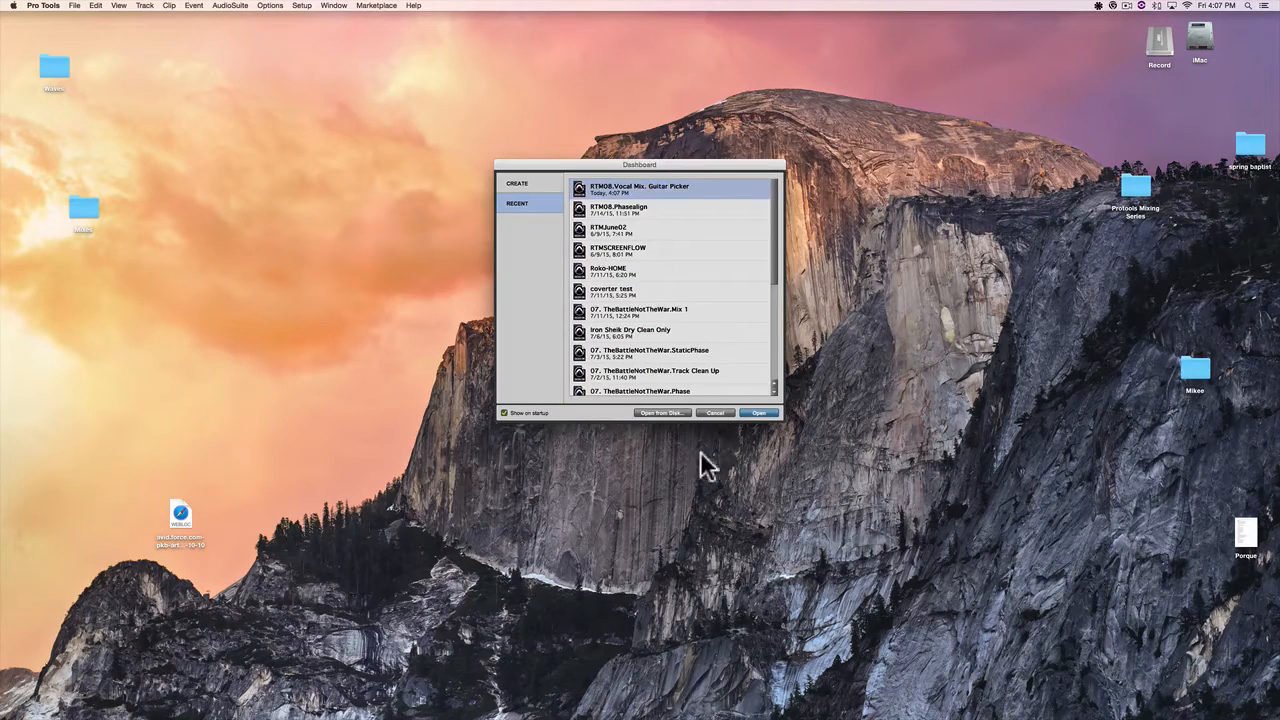
left_click(760, 413)
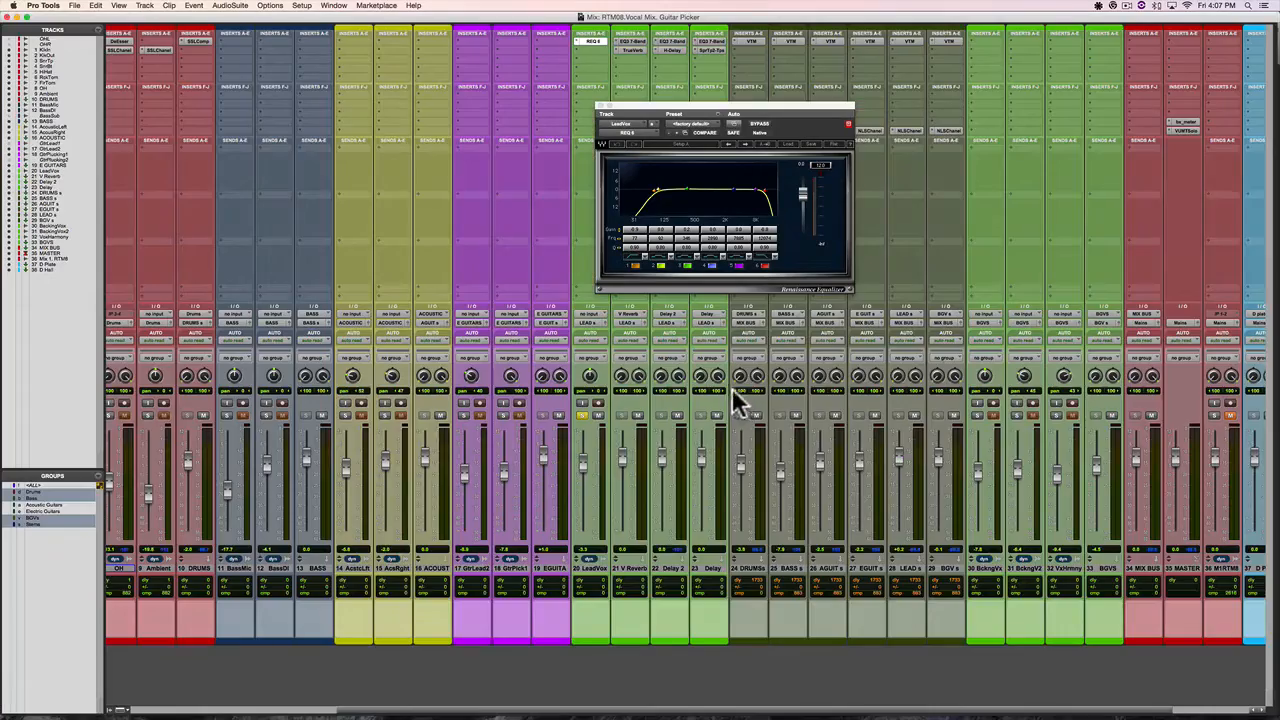
Play the section, move the REQ 6 window below the insert slots, and raise band 3 into a low-mid boost.
key("space")
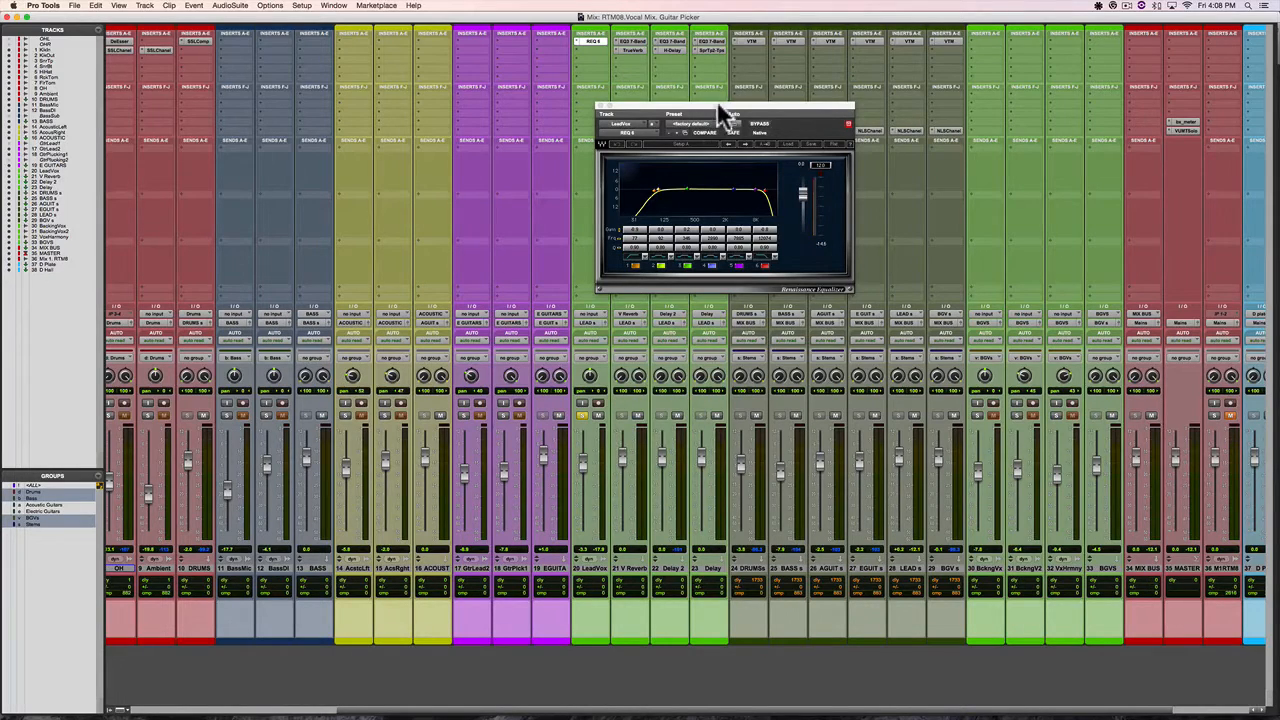
left_click_drag(717, 103, 703, 139)
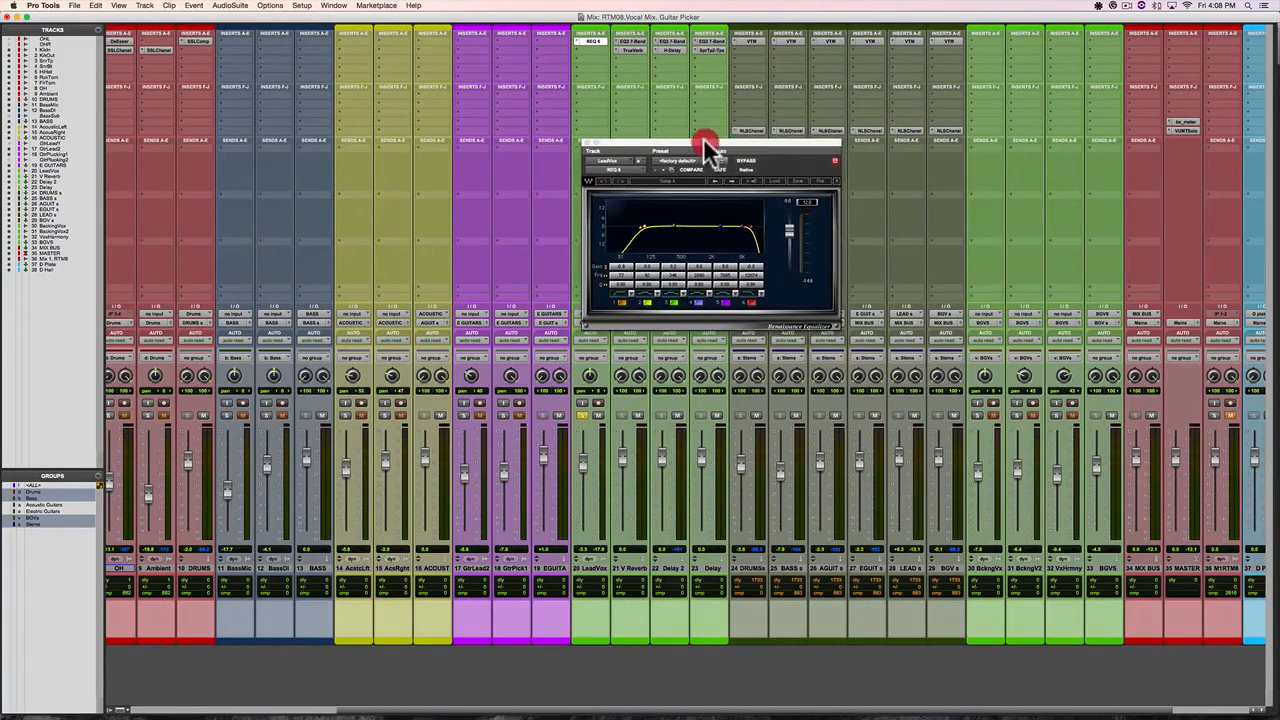
left_click(673, 225)
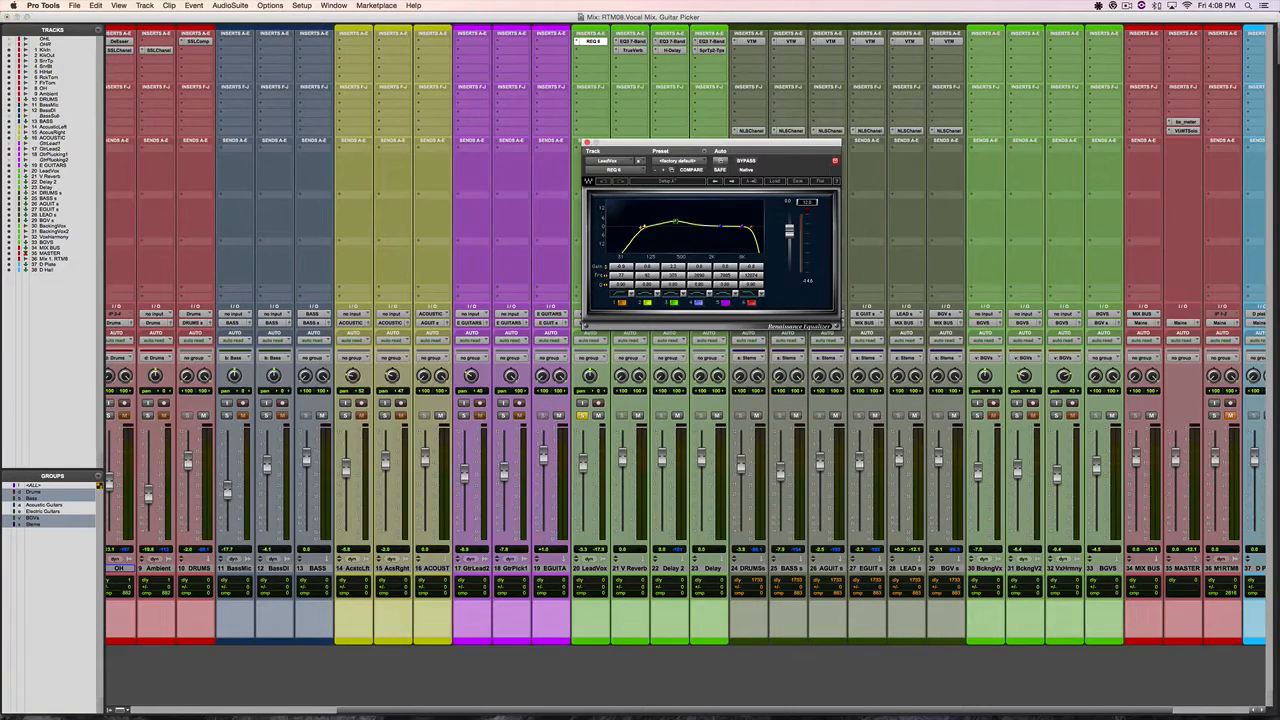
left_click_drag(675, 218, 676, 213)
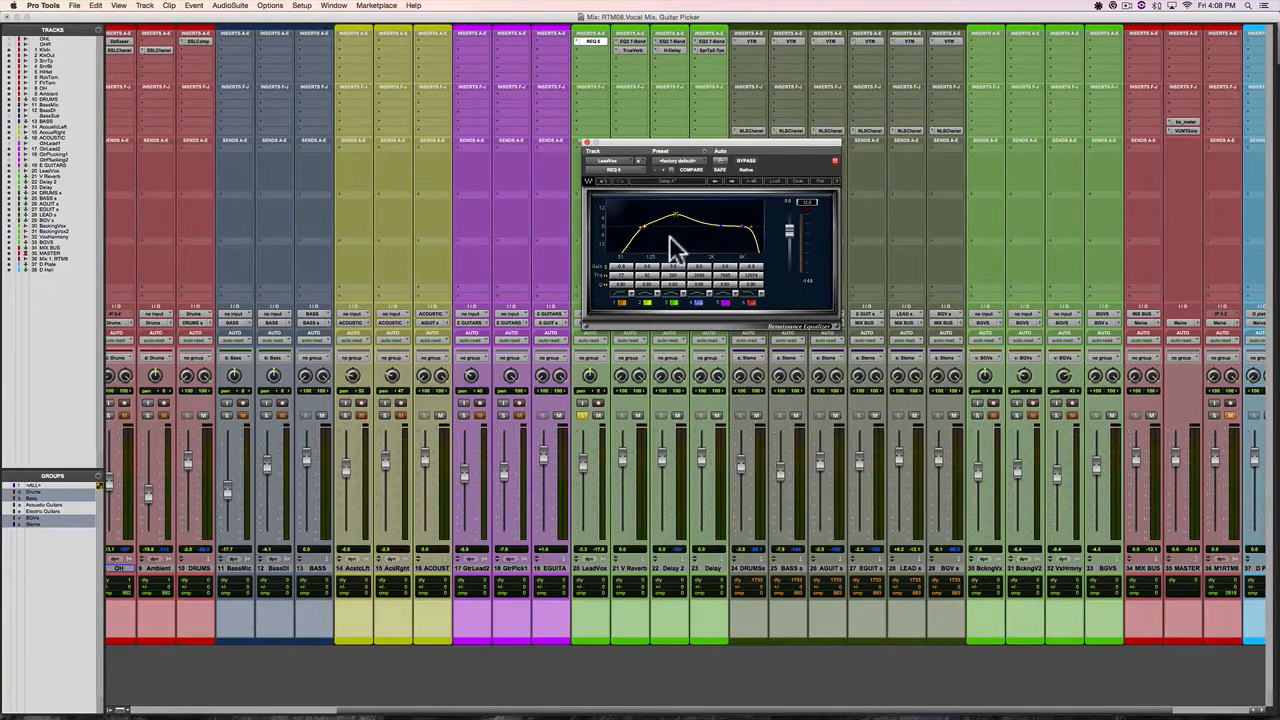
Turn off REQ 6 band 2 and narrow the band 3 boost by setting its Q to 2.
left_click(646, 285)
left_click(645, 285)
left_click(647, 287)
left_click(672, 300)
left_click(672, 300)
left_click(651, 299)
left_click(668, 285)
type("2")
key("Return")
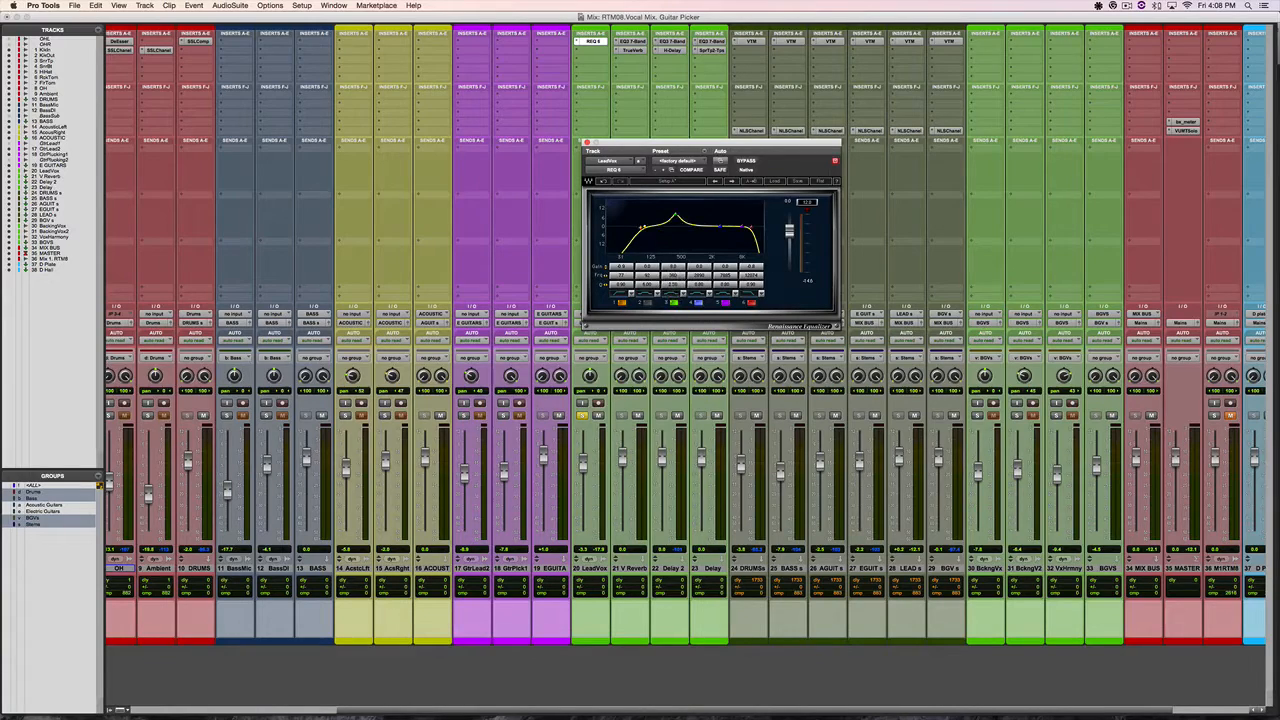
Narrow the band 3 boost further, trying a Q of 3 and settling on 4.
left_click(676, 300)
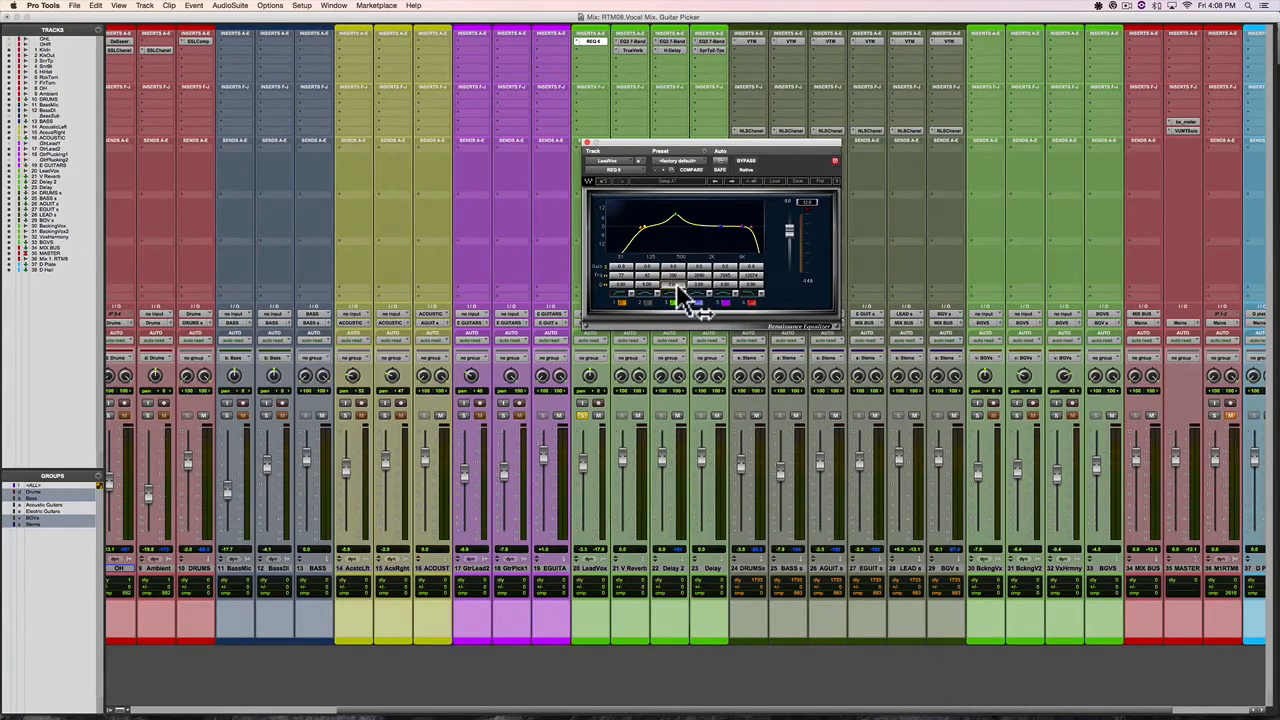
left_click(670, 285)
type("3")
key("Return")
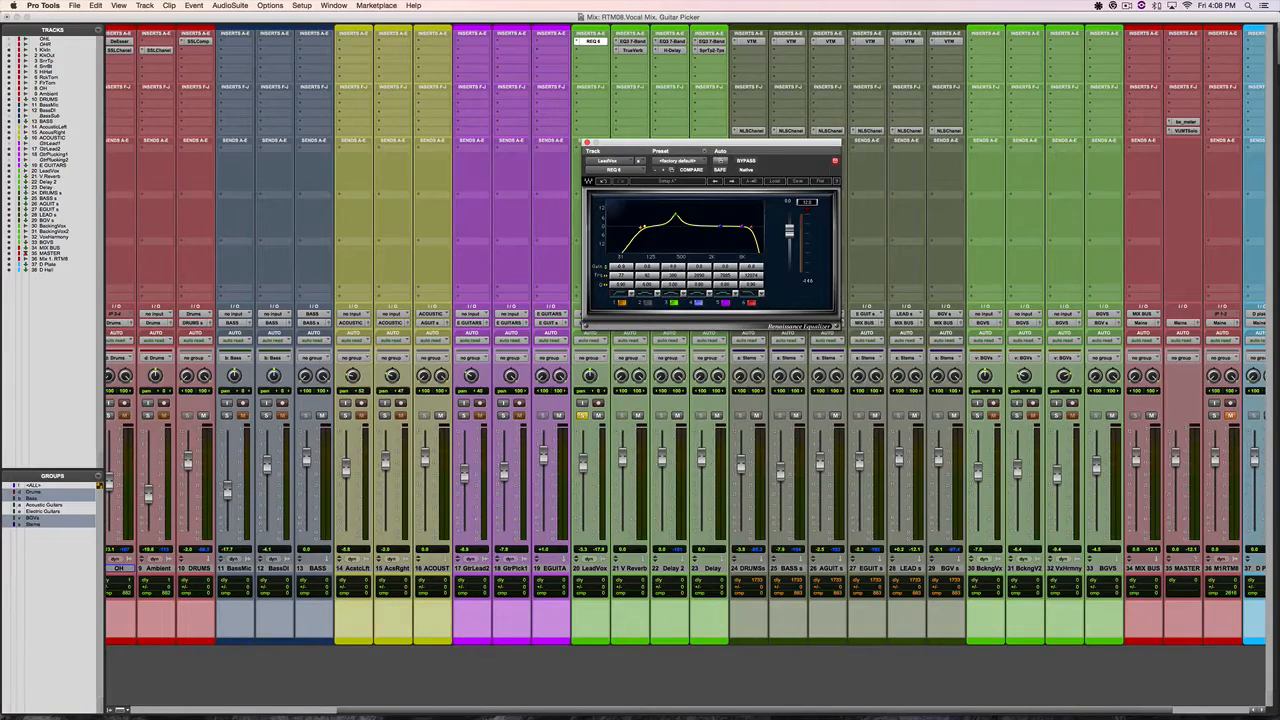
left_click(670, 285)
type("4")
key("Return")
left_click(670, 285)
Sweep the narrow band 3 peak during playback and pull it down into a cut, comparing the EQ bypassed and active.
left_click(751, 146)
key("space")
mouse_move(675, 214)
left_mouse_down()
mouse_move(658, 206)
mouse_move(683, 209)
left_mouse_up()
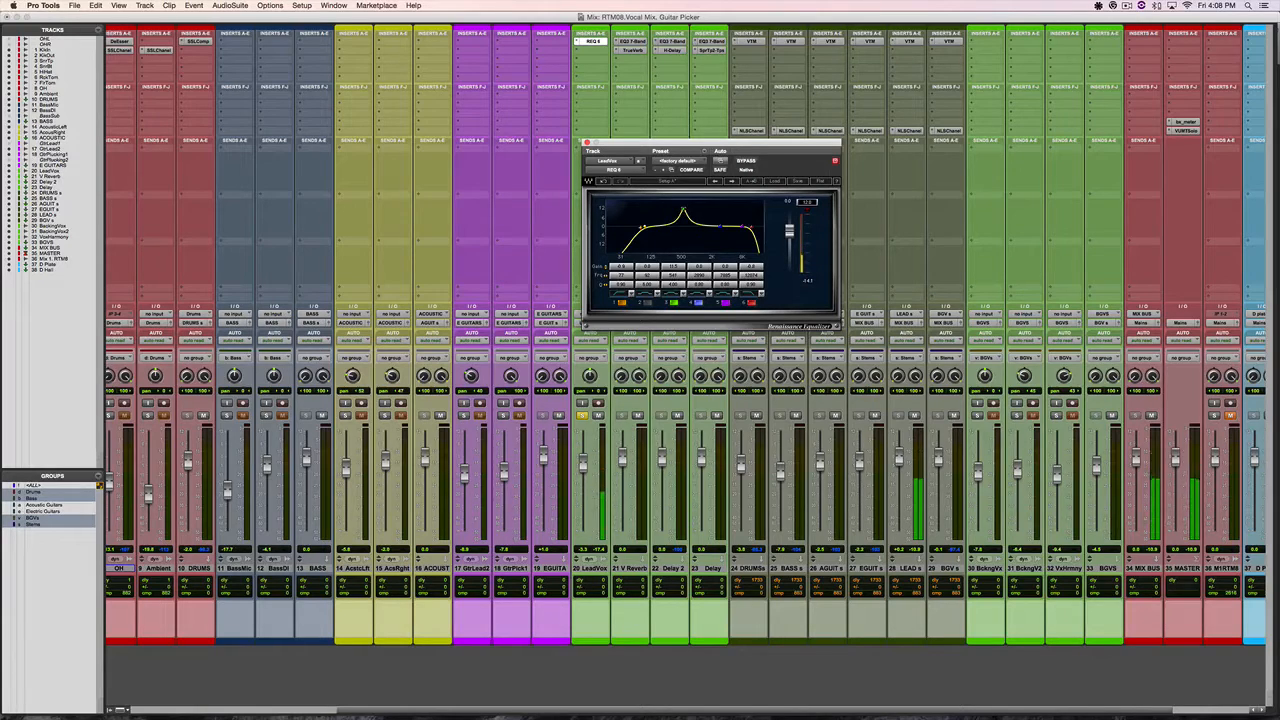
left_click_drag(683, 209, 684, 233)
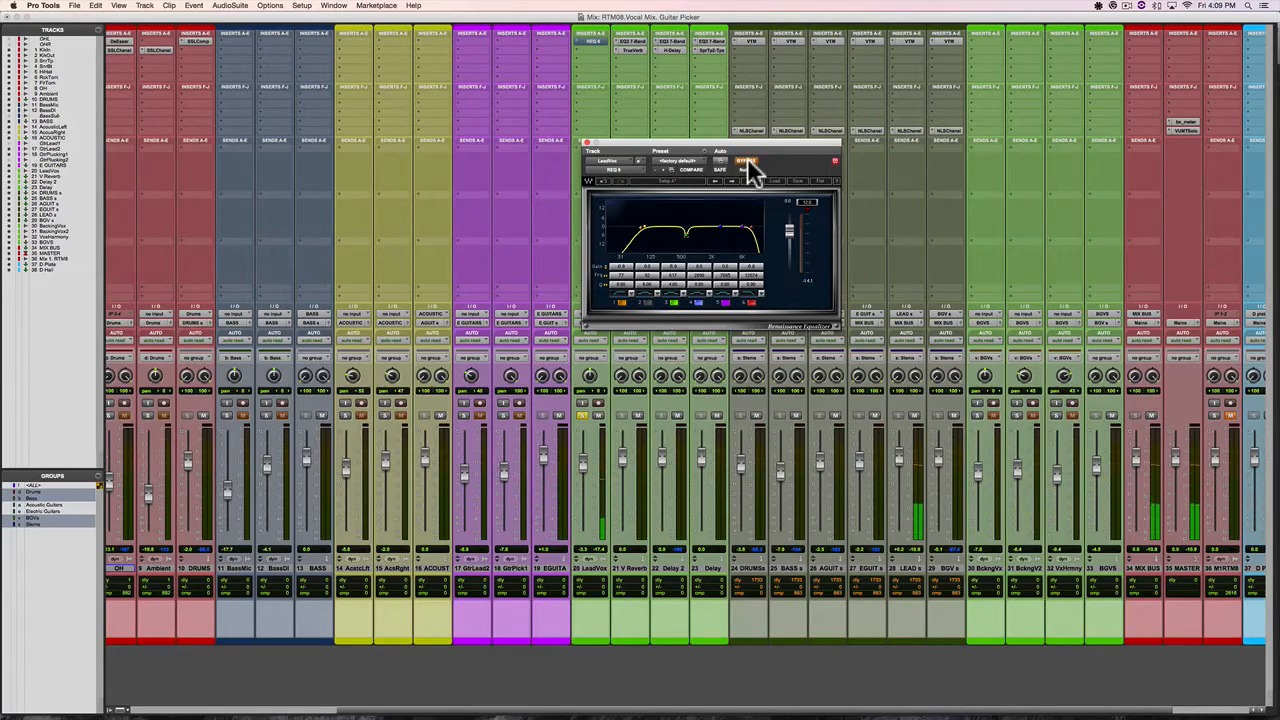
left_click(748, 162)
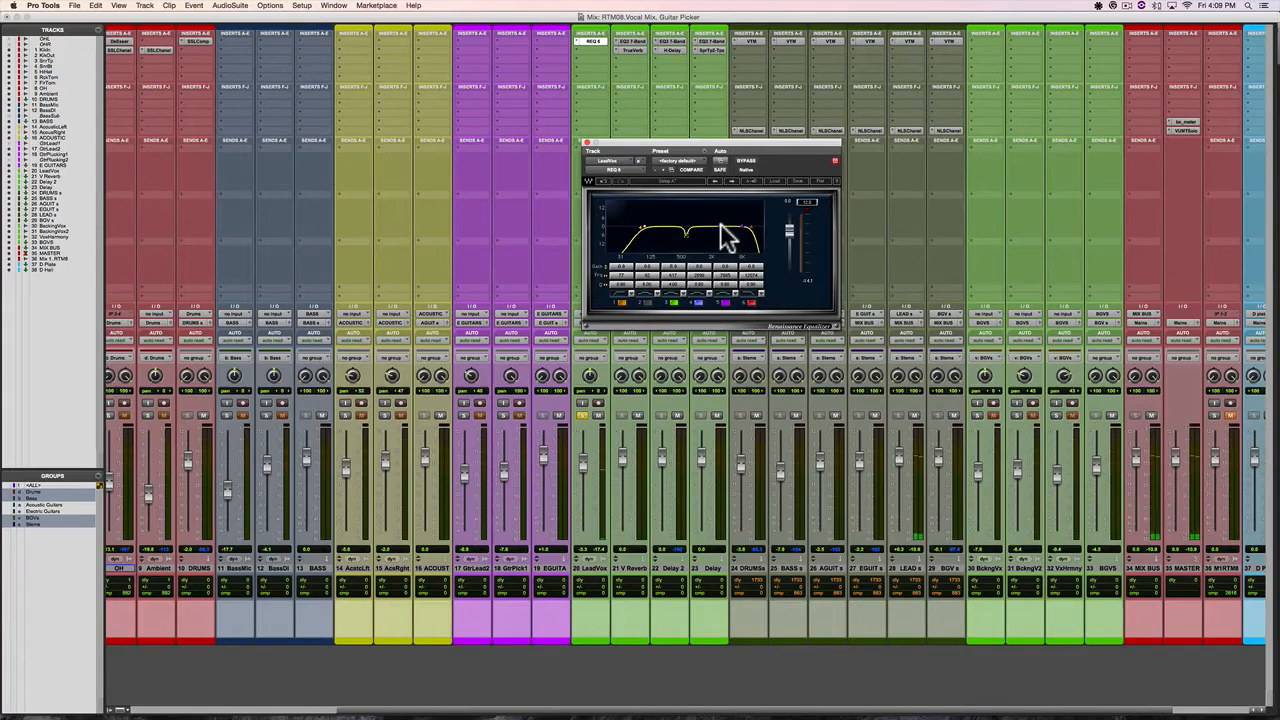
Add a slight upper-mid boost with REQ 6 band 4 and compare the EQ bypassed and active during playback.
left_click_drag(721, 226, 720, 225)
left_click(748, 160)
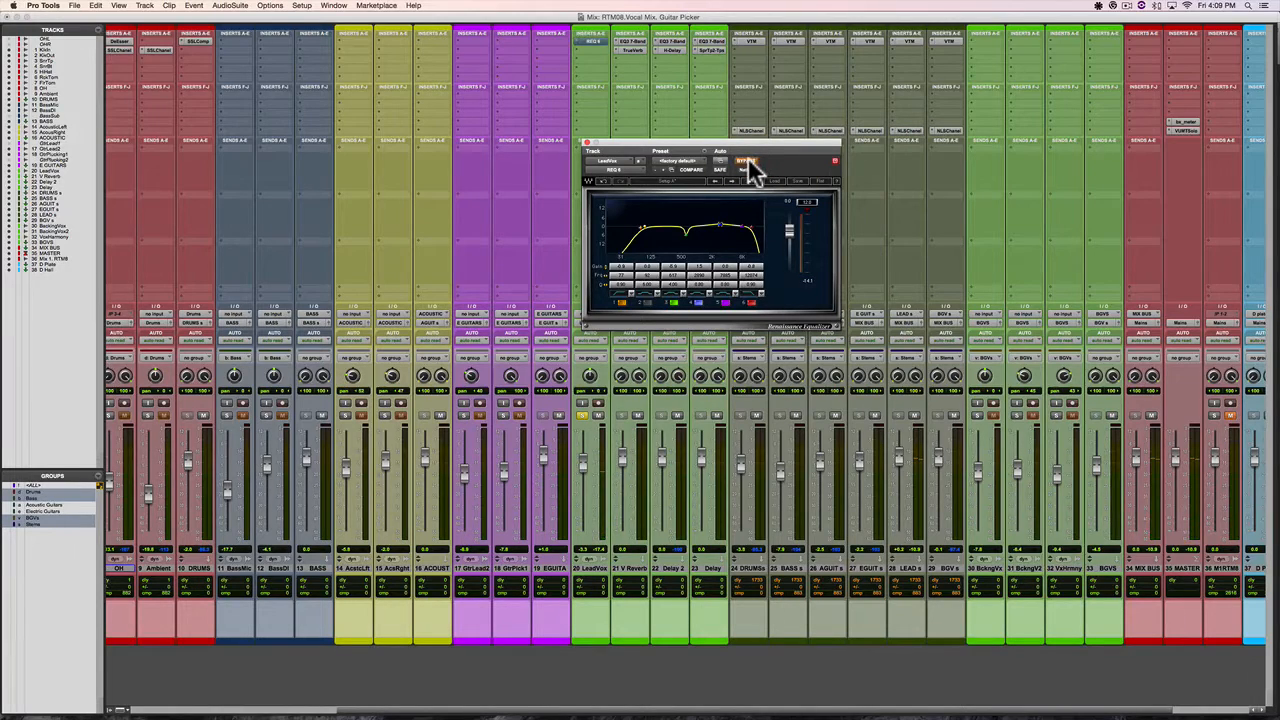
left_click(748, 158)
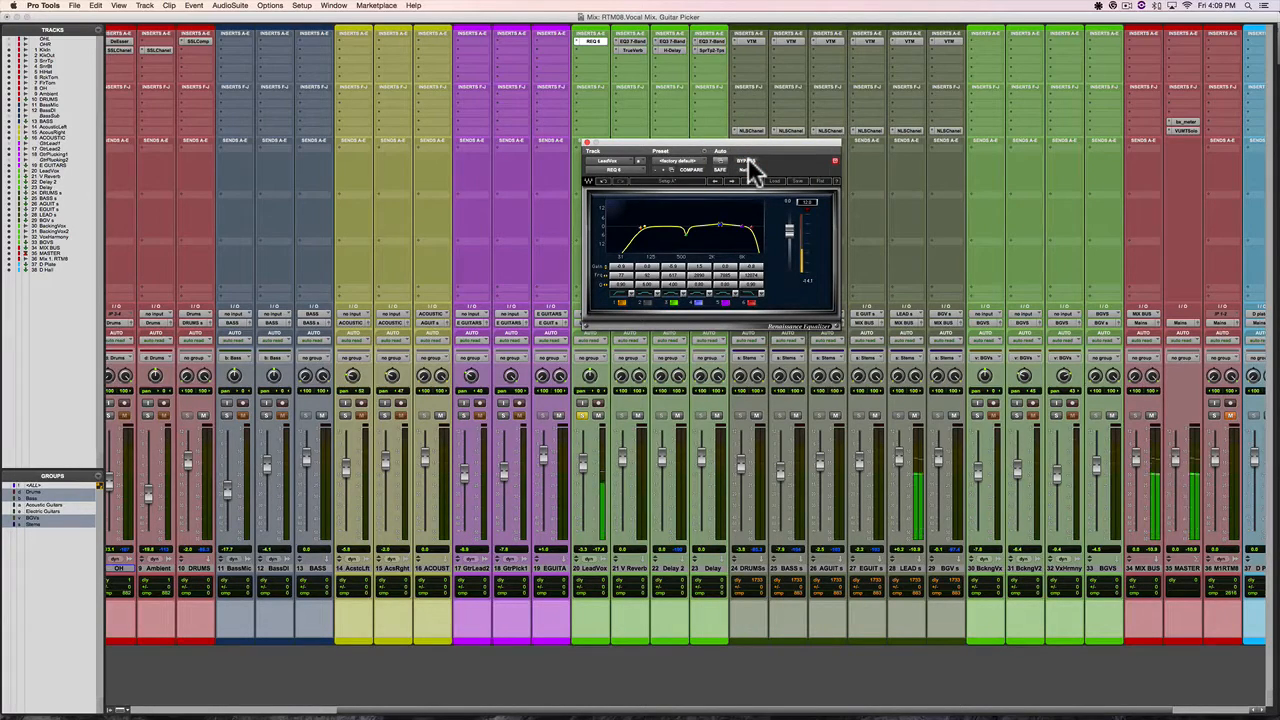
left_click(750, 162)
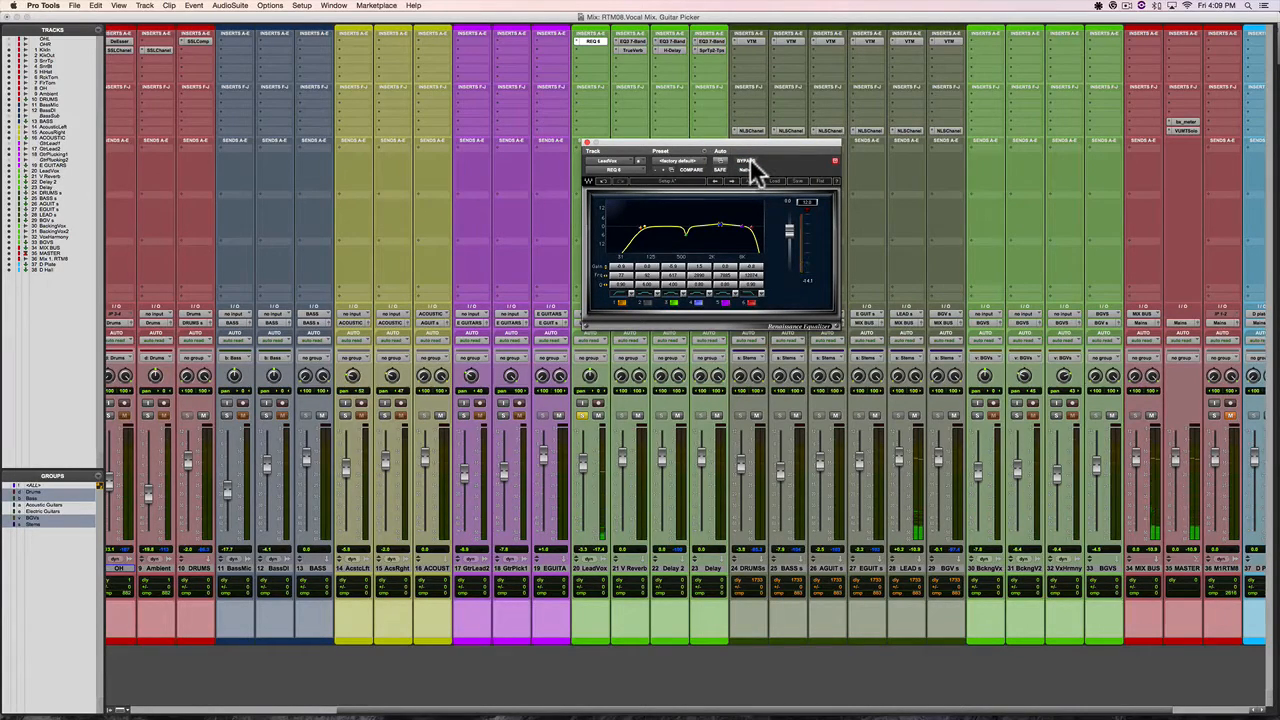
Close and reopen REQ 6 on LeadVox, compare it bypassed and active again, and remove the band 4 boost.
left_click(588, 143)
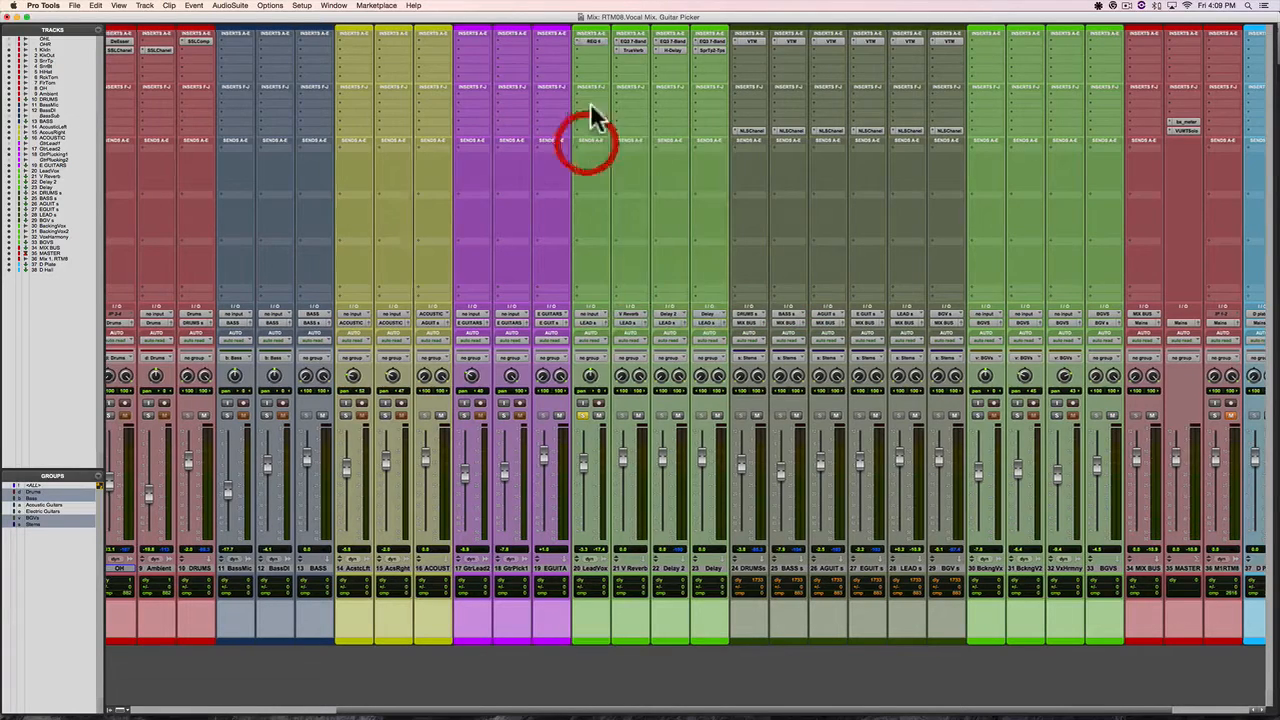
left_click(594, 42)
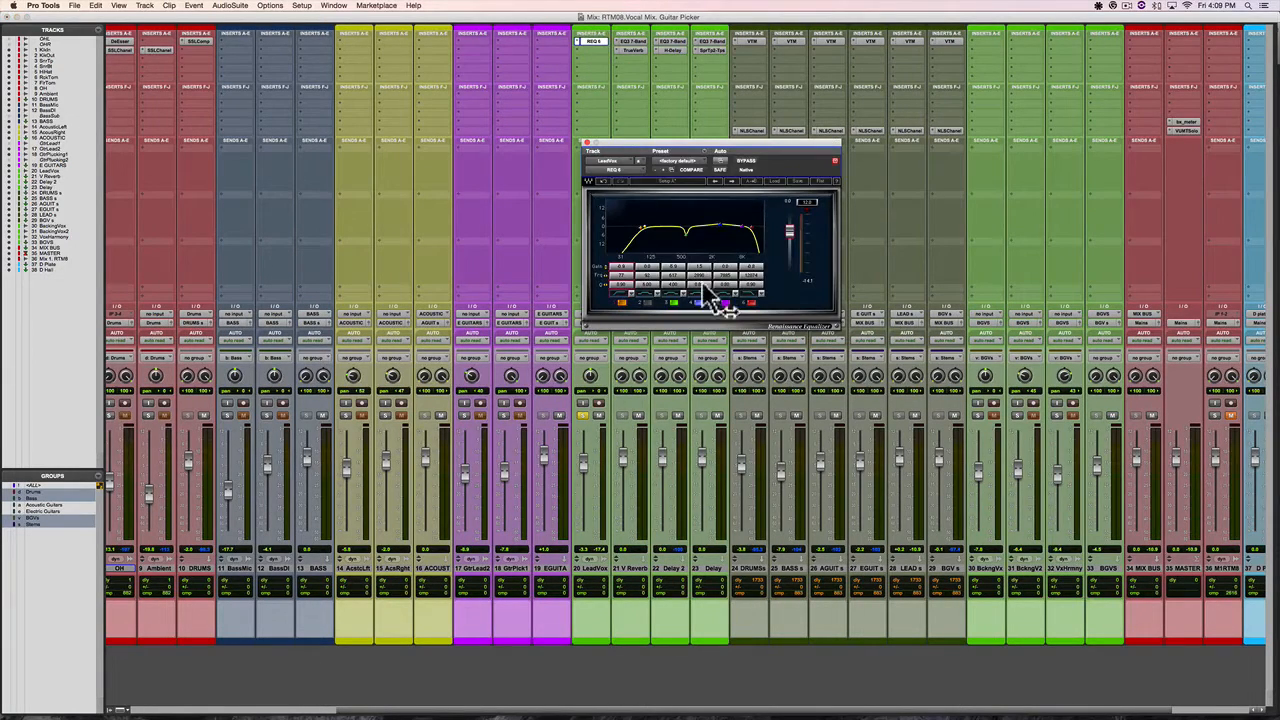
left_click(748, 158)
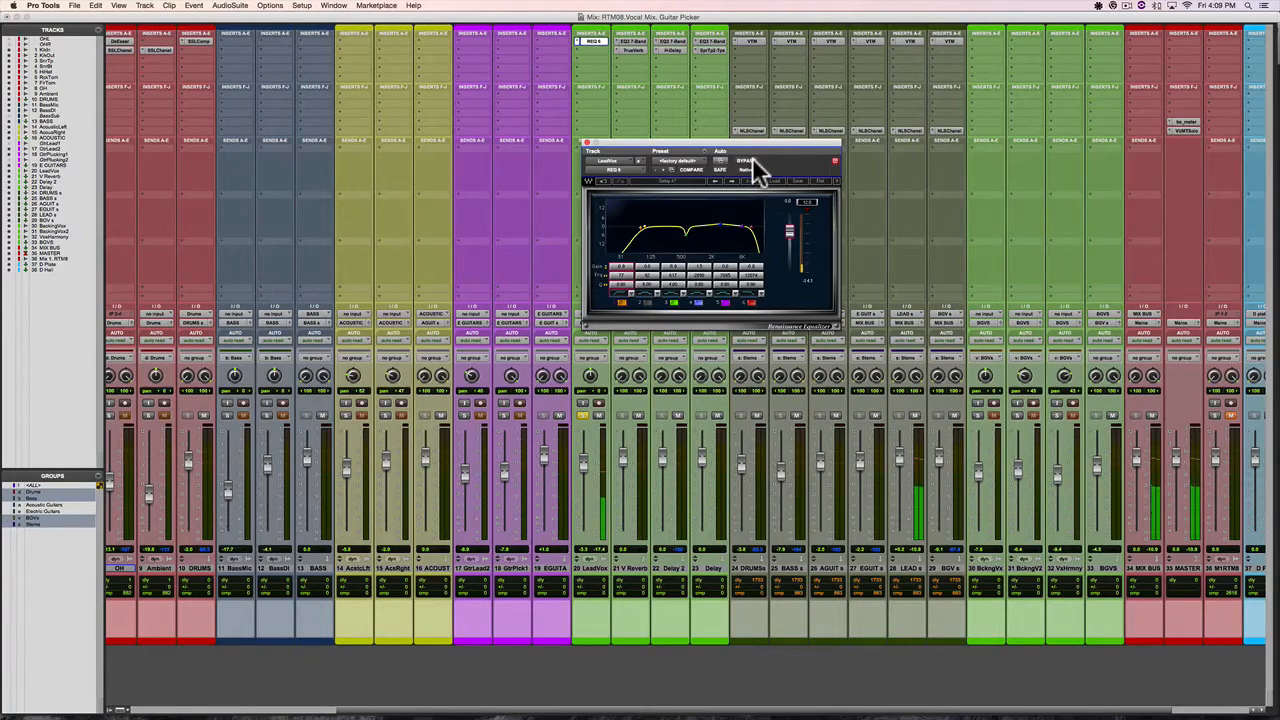
left_click(748, 160)
left_click(750, 161)
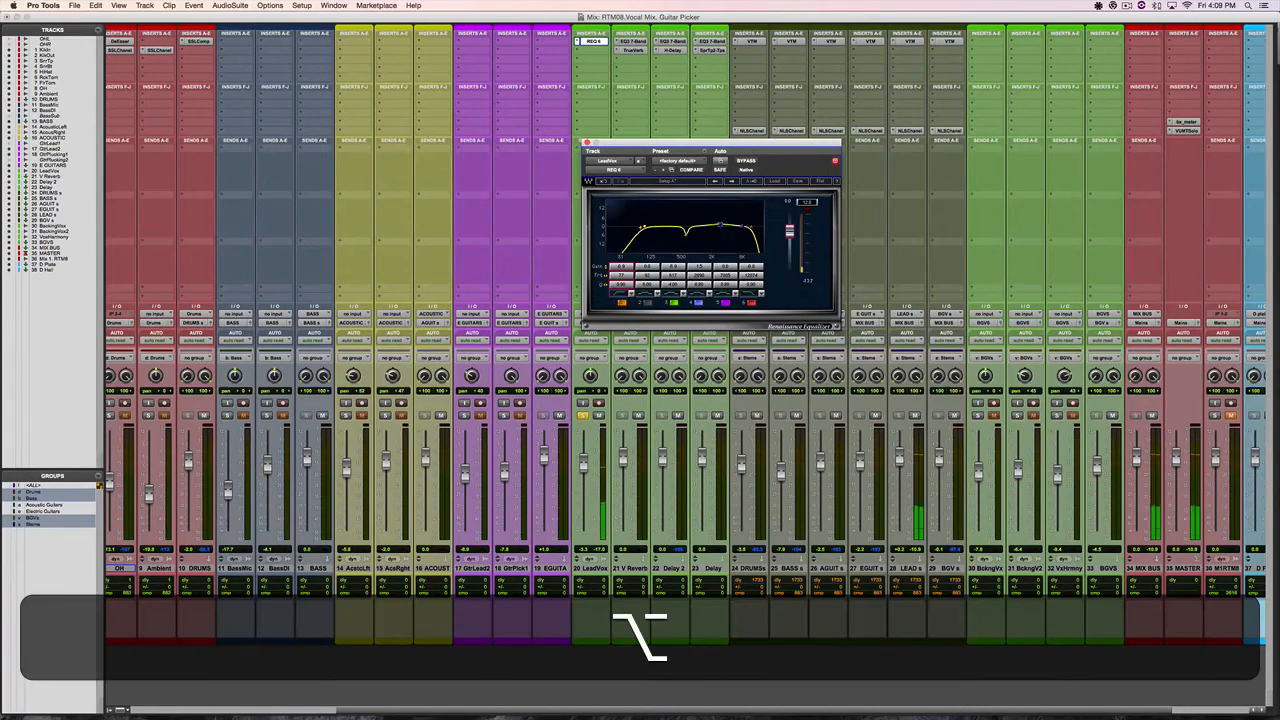
left_click(717, 226, "alt")
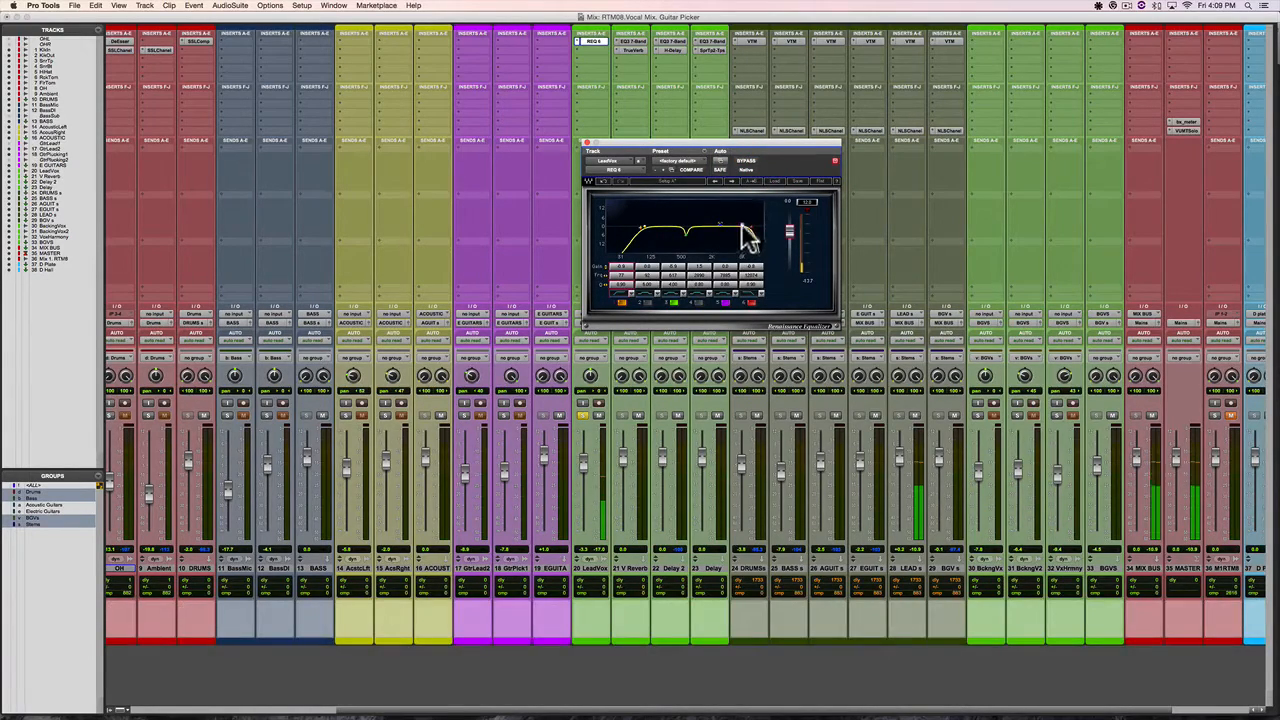
Raise REQ 6 band 5 in the highs, set its Q to 5.5, and sweep the peak before pulling it into a narrow cut.
left_click_drag(742, 226, 732, 224)
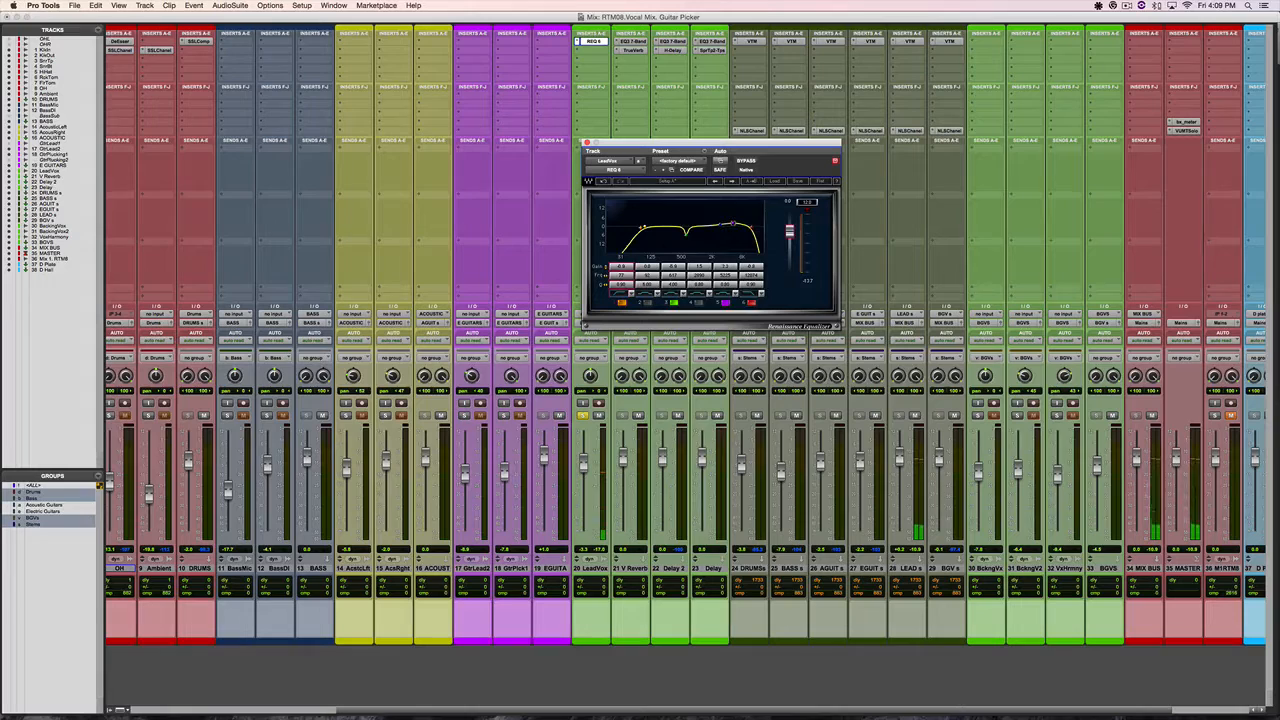
left_click(727, 284)
type("5.5")
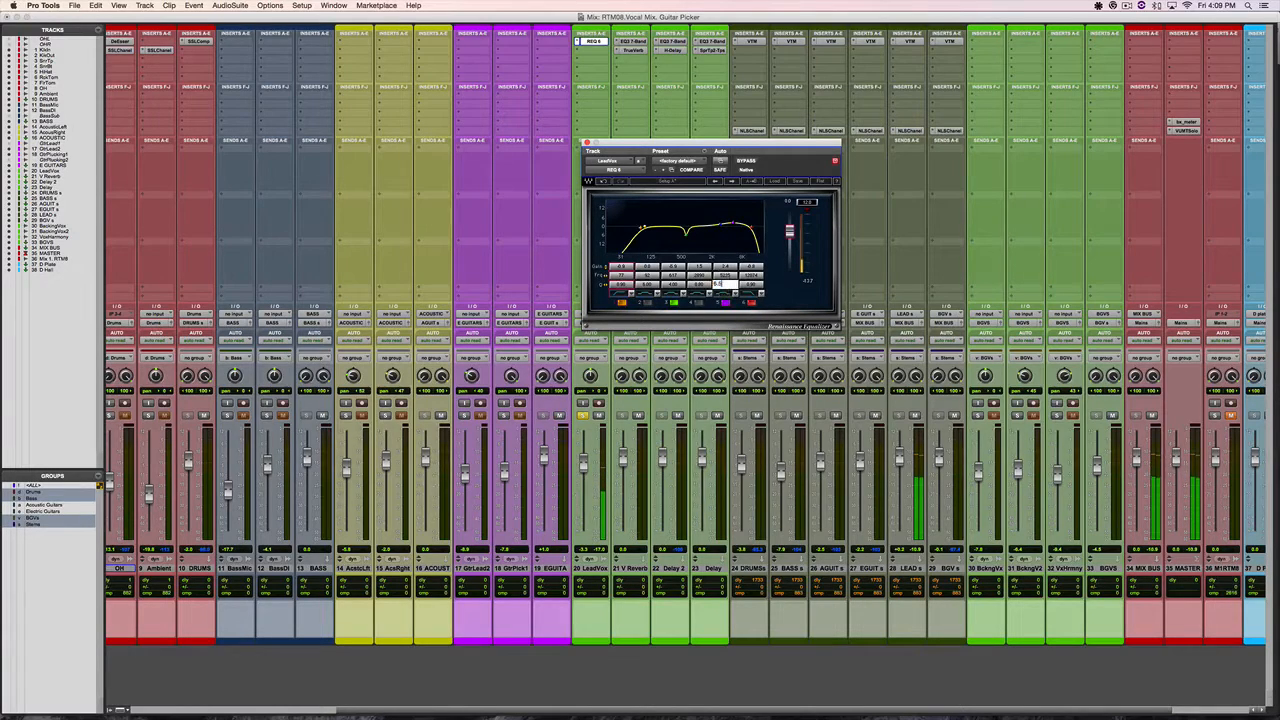
key("Return")
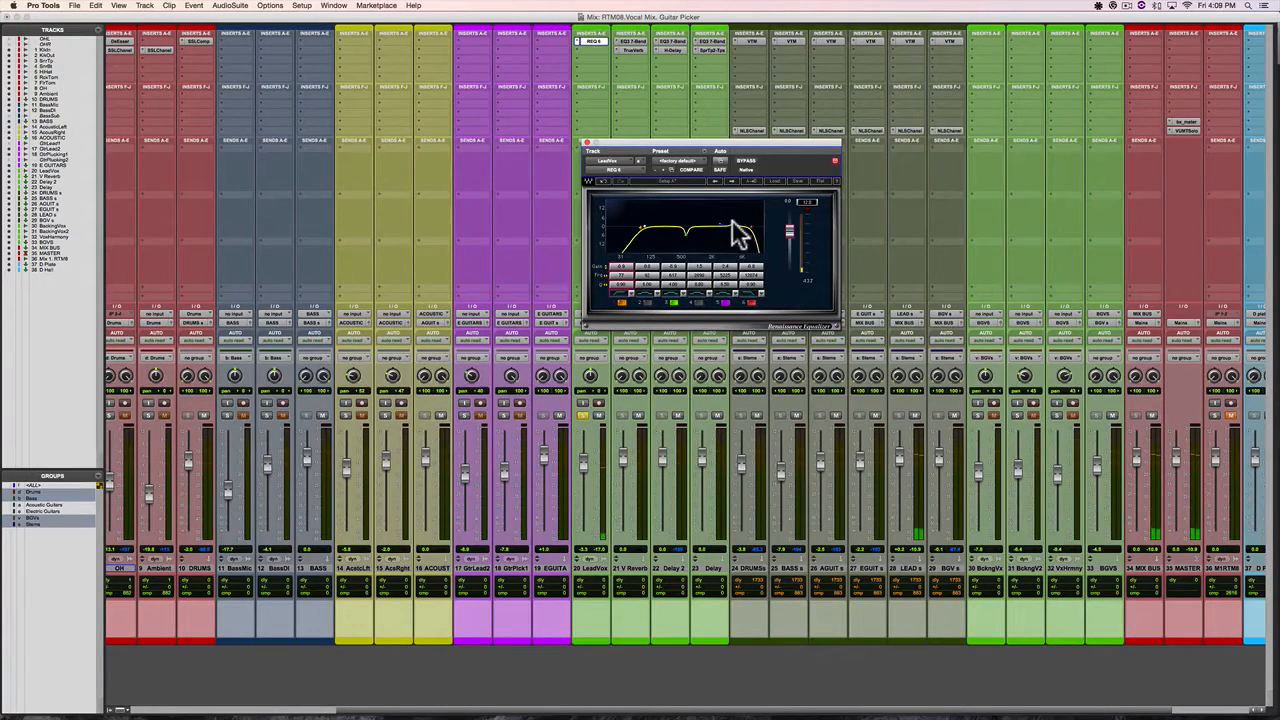
left_click_drag(733, 219, 733, 210)
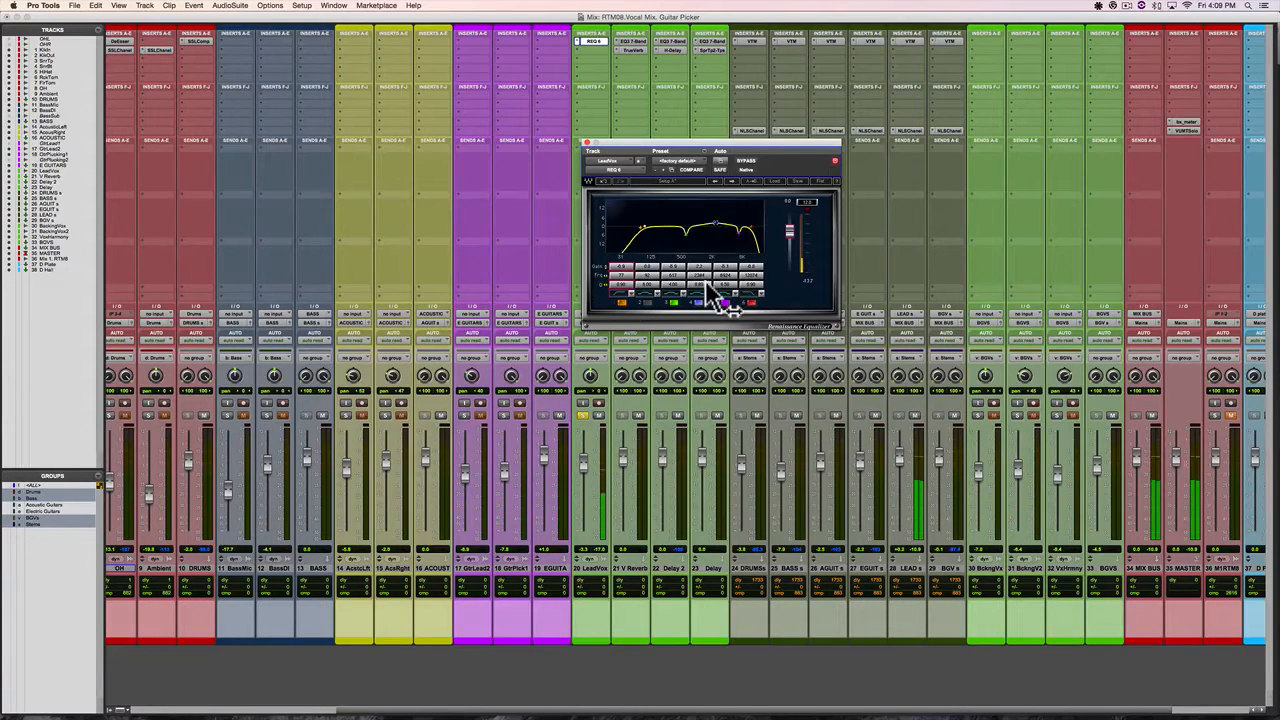
Set REQ 6 band 4's Q to 6 and pull the band into a narrow cut just above the band 3 dip.
left_click_drag(705, 290, 703, 284)
type("6")
key("Return")
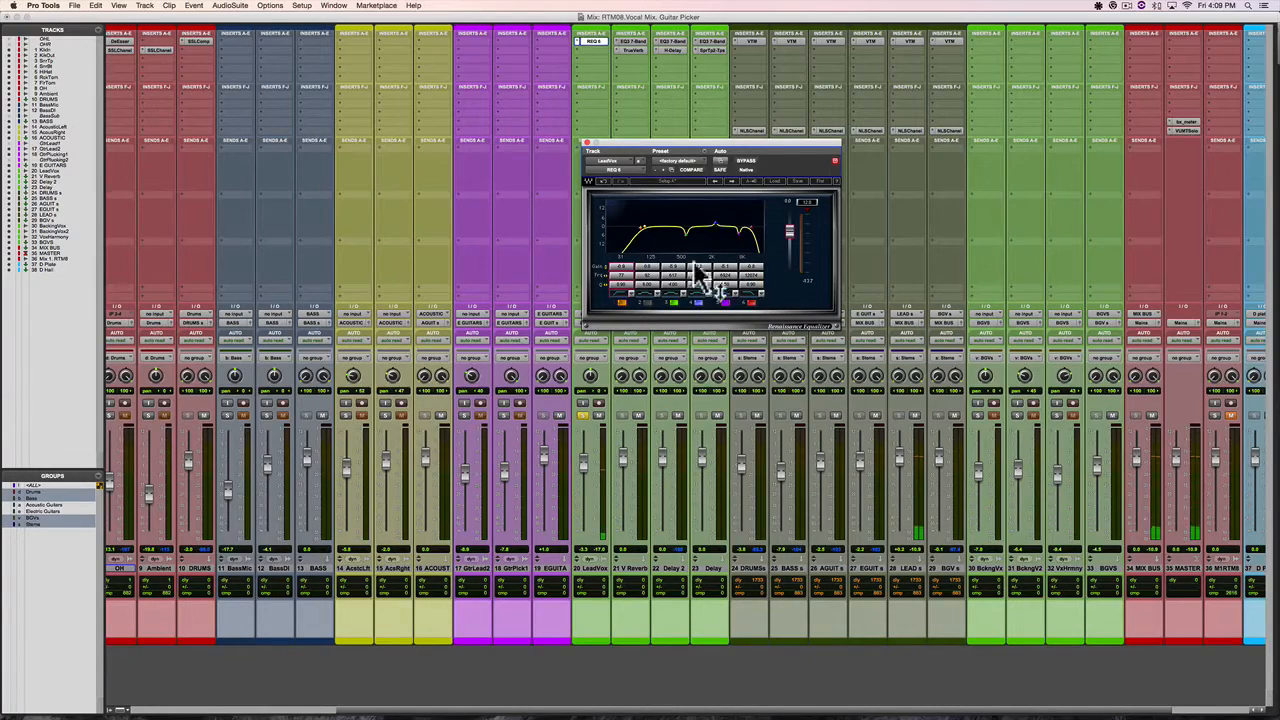
mouse_move(714, 221)
left_mouse_down()
mouse_move(691, 214)
mouse_move(691, 233)
left_mouse_up()
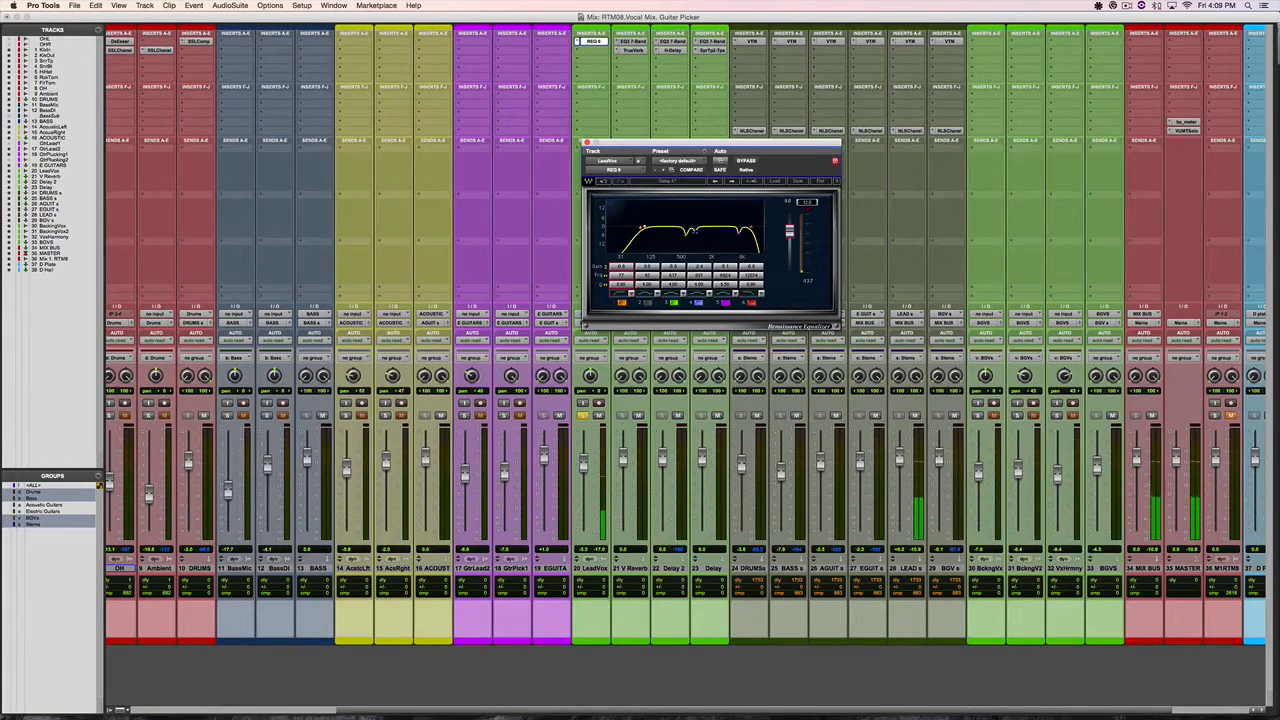
Compare LeadVox with REQ 6 bypassed and active, and save the session with the plug-in window closed.
left_click(747, 160)
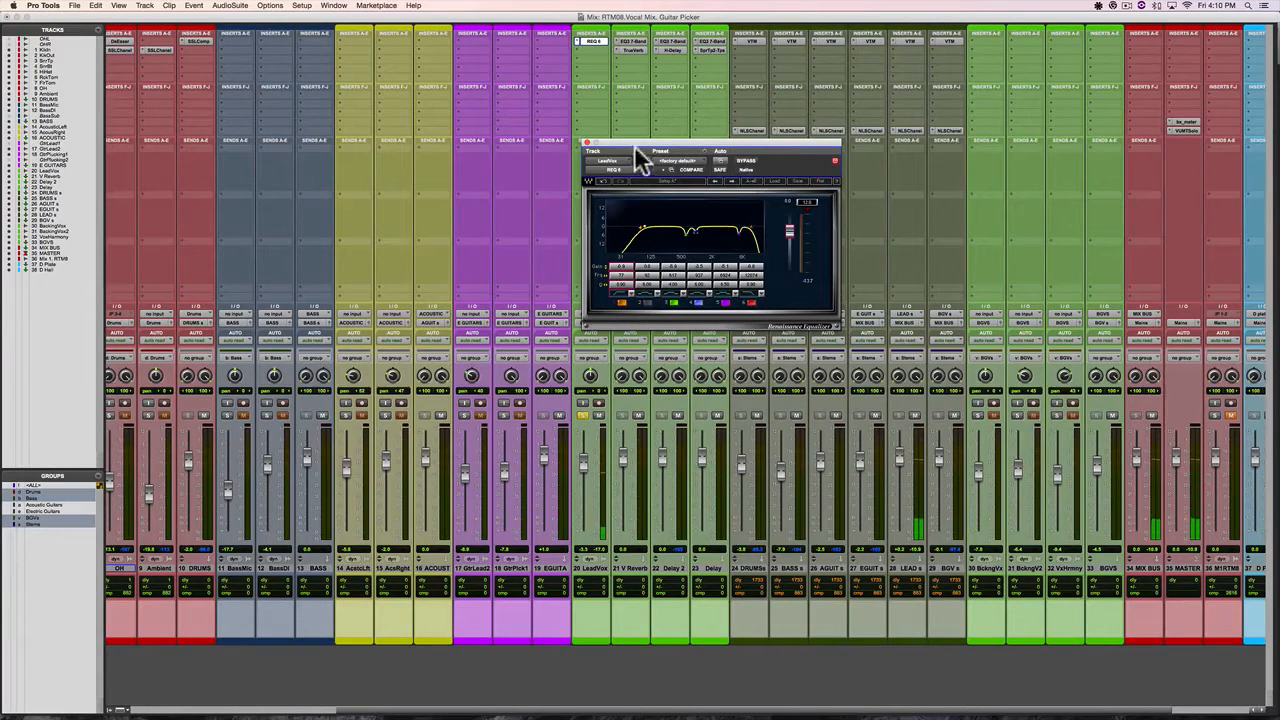
left_click(587, 143)
key("super+s")
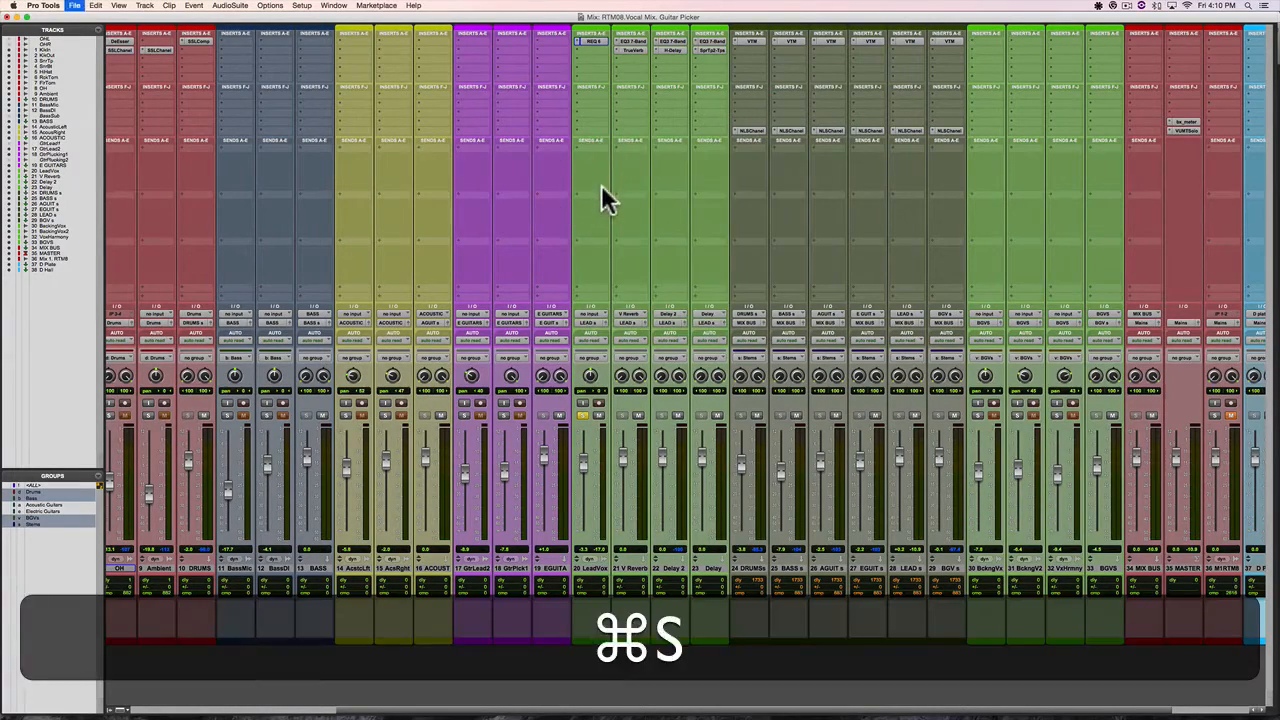
Insert the CLA-76 (mono) compressor below REQ 6 on the LeadVox track and reposition its window.
left_click(592, 49)
mouse_move(600, 71)
mouse_move(662, 82)
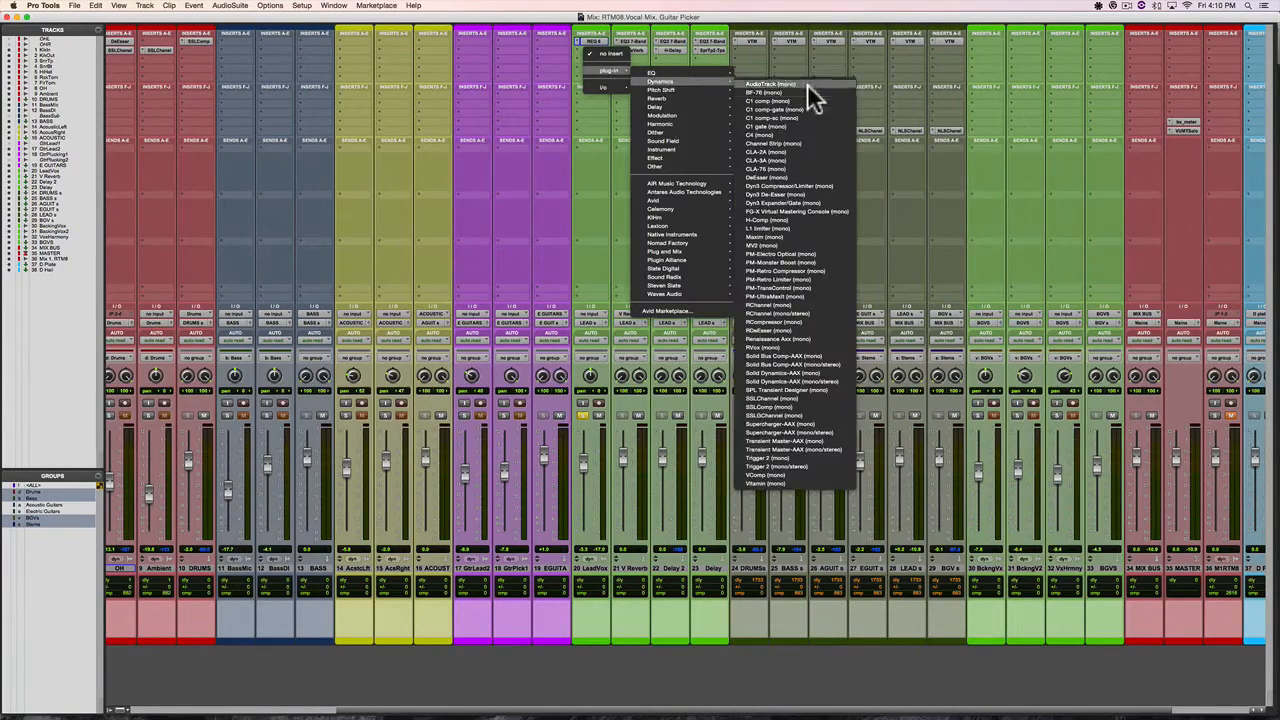
left_click(770, 169)
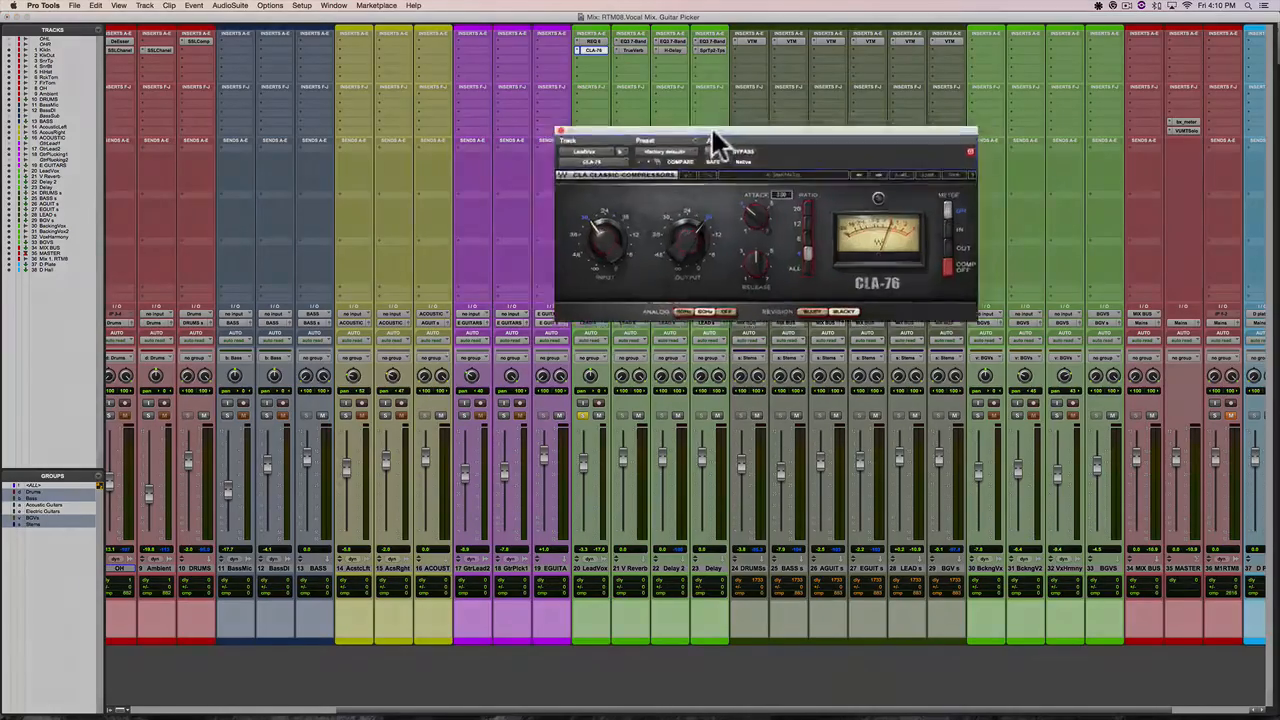
mouse_move(711, 130)
left_mouse_down()
mouse_move(695, 125)
mouse_move(708, 129)
left_mouse_up()
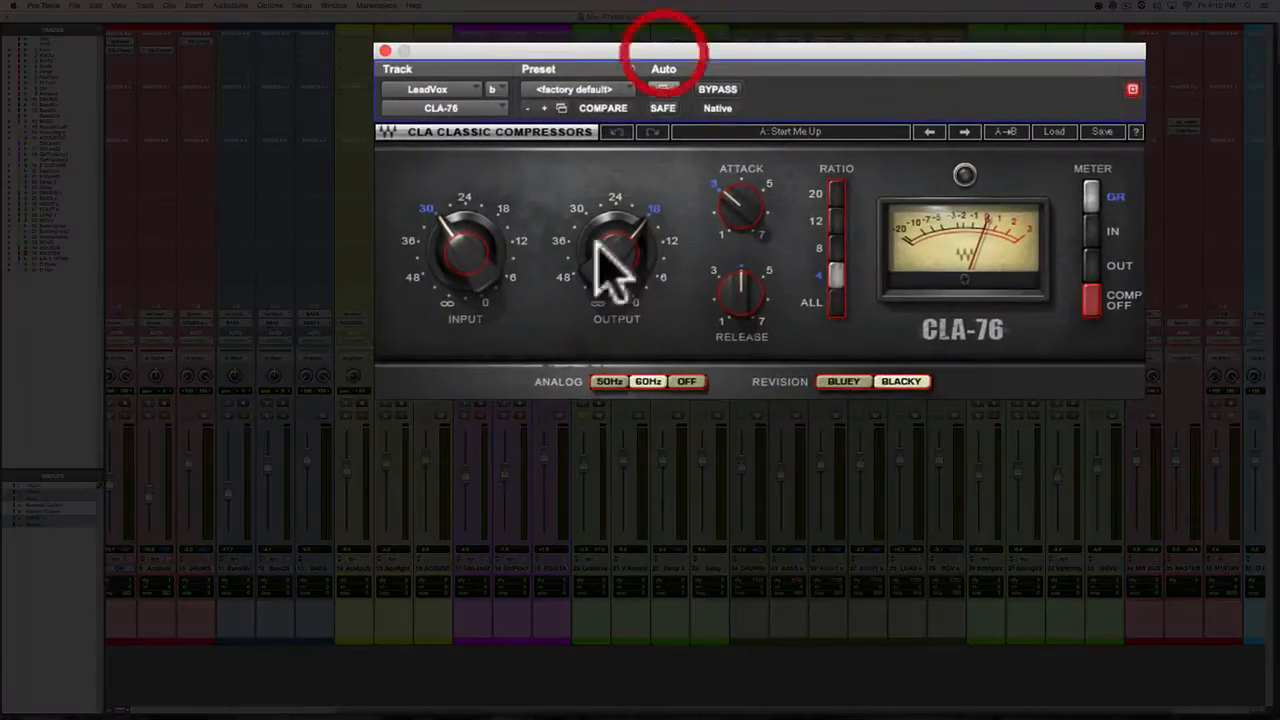
Turn the CLA-76's analog setting off and switch its revision to Bluey.
left_click(690, 382)
left_click(845, 381)
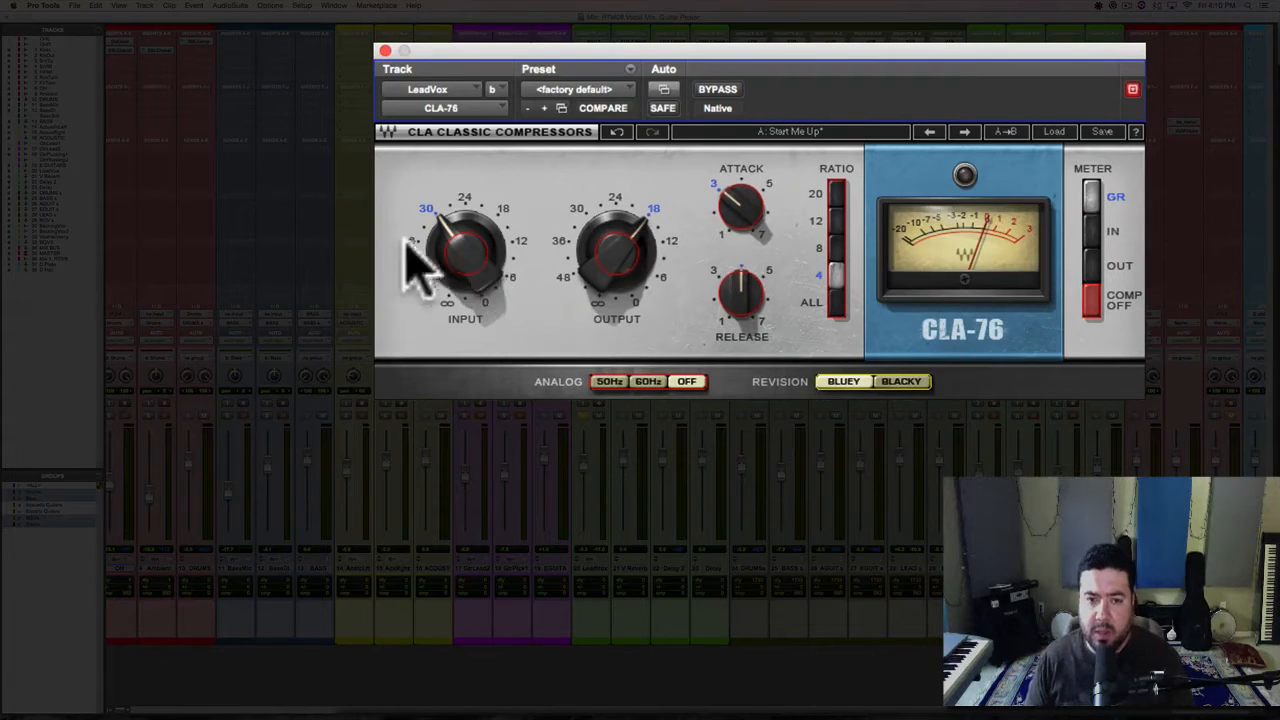
mouse_move(445, 270)
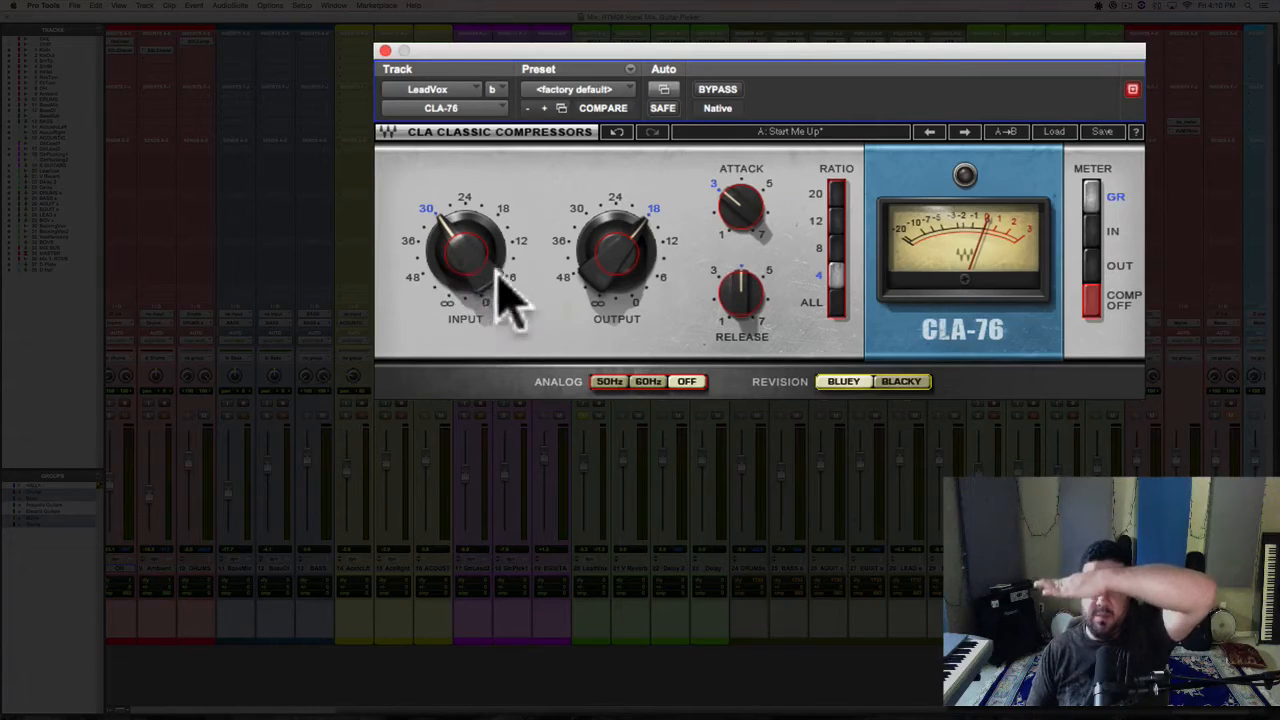
mouse_move(493, 272)
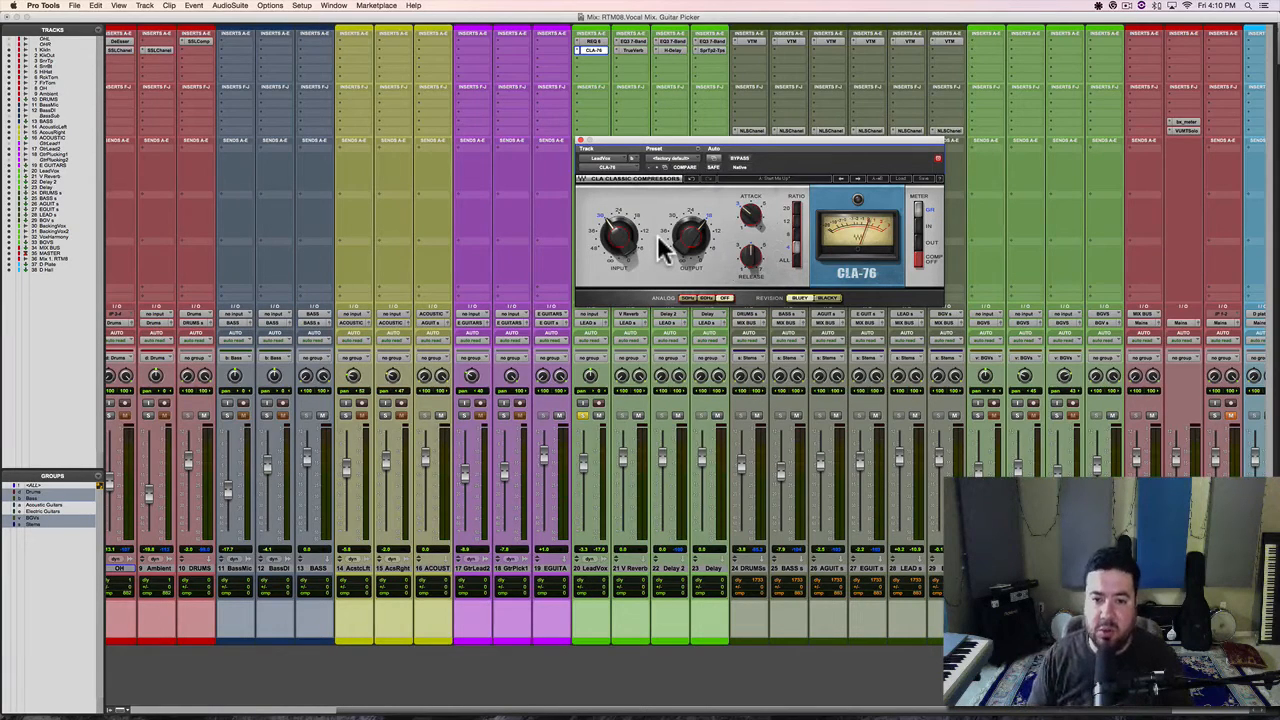
Play the vocal, compare the CLA-76 bypassed and active, and reset its attack to the default.
key("space")
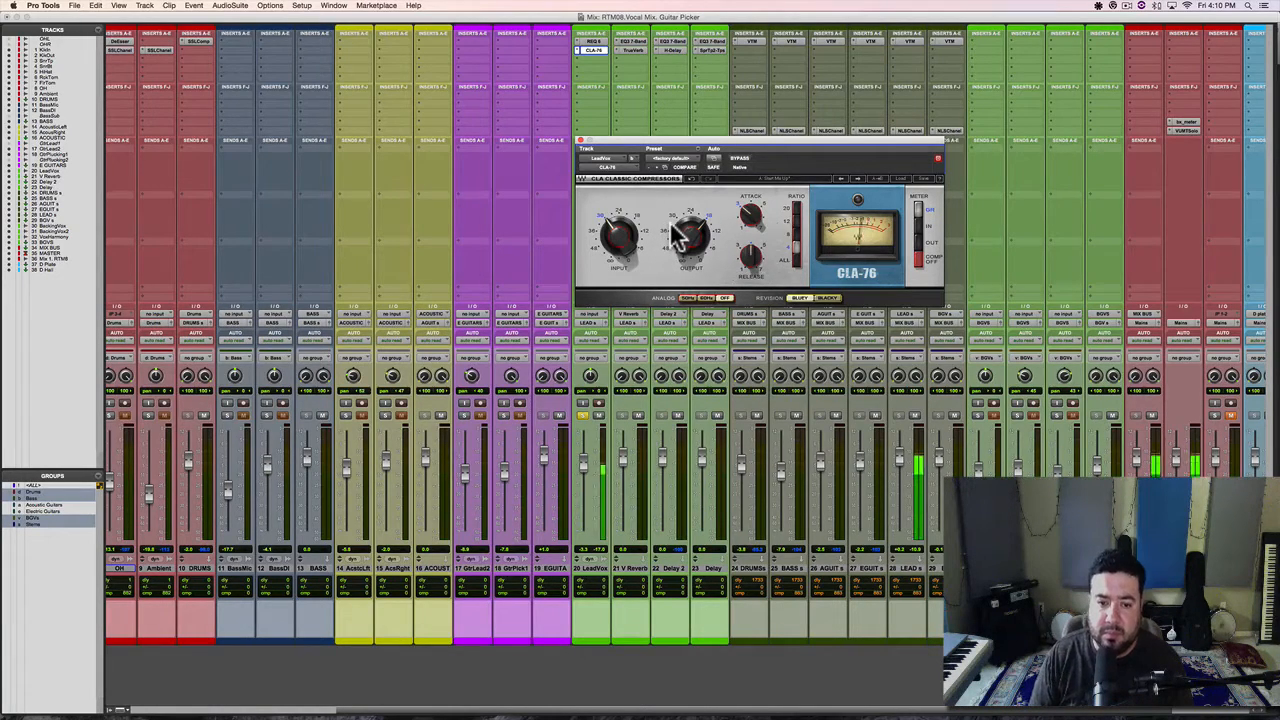
left_click(740, 159)
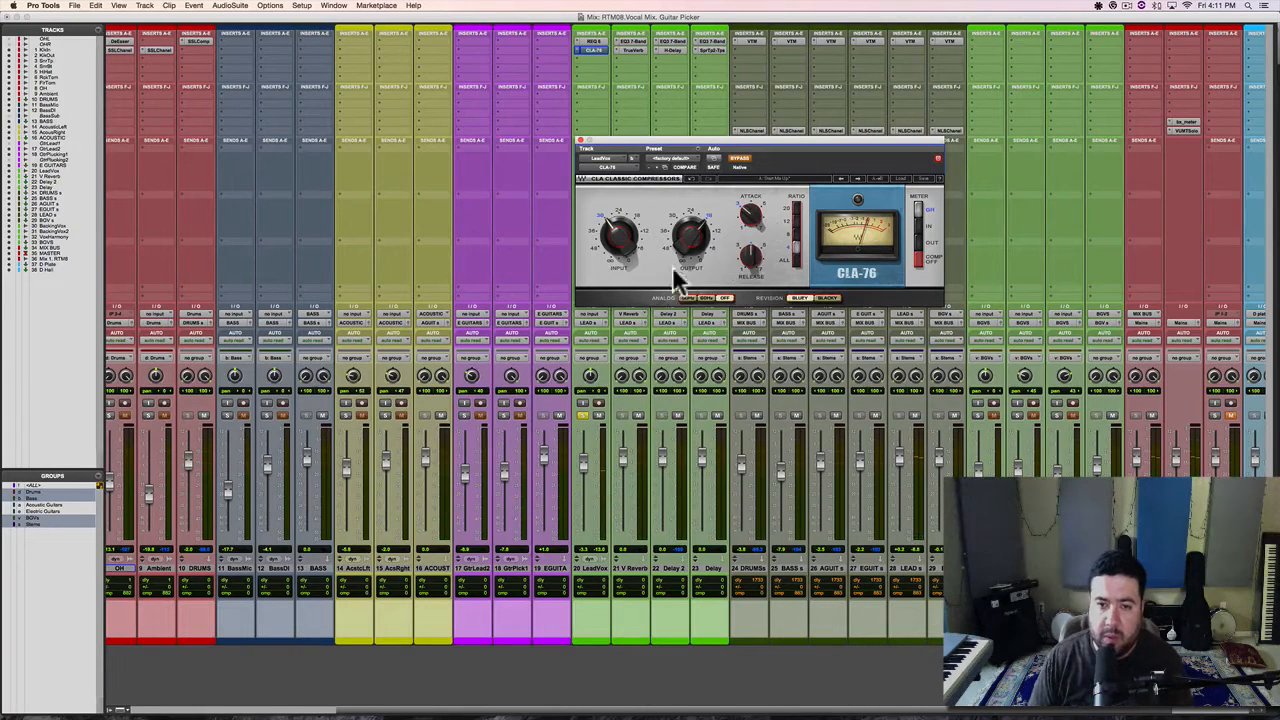
left_click(740, 159)
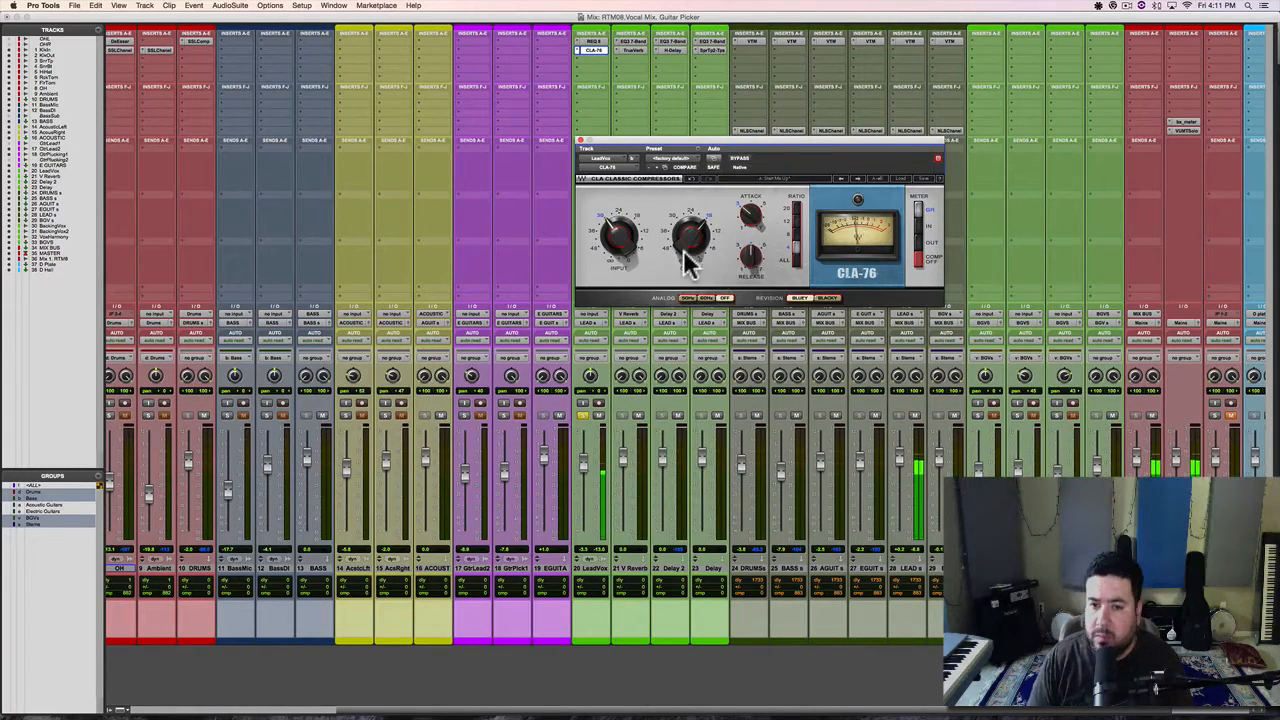
left_click(752, 214, "alt")
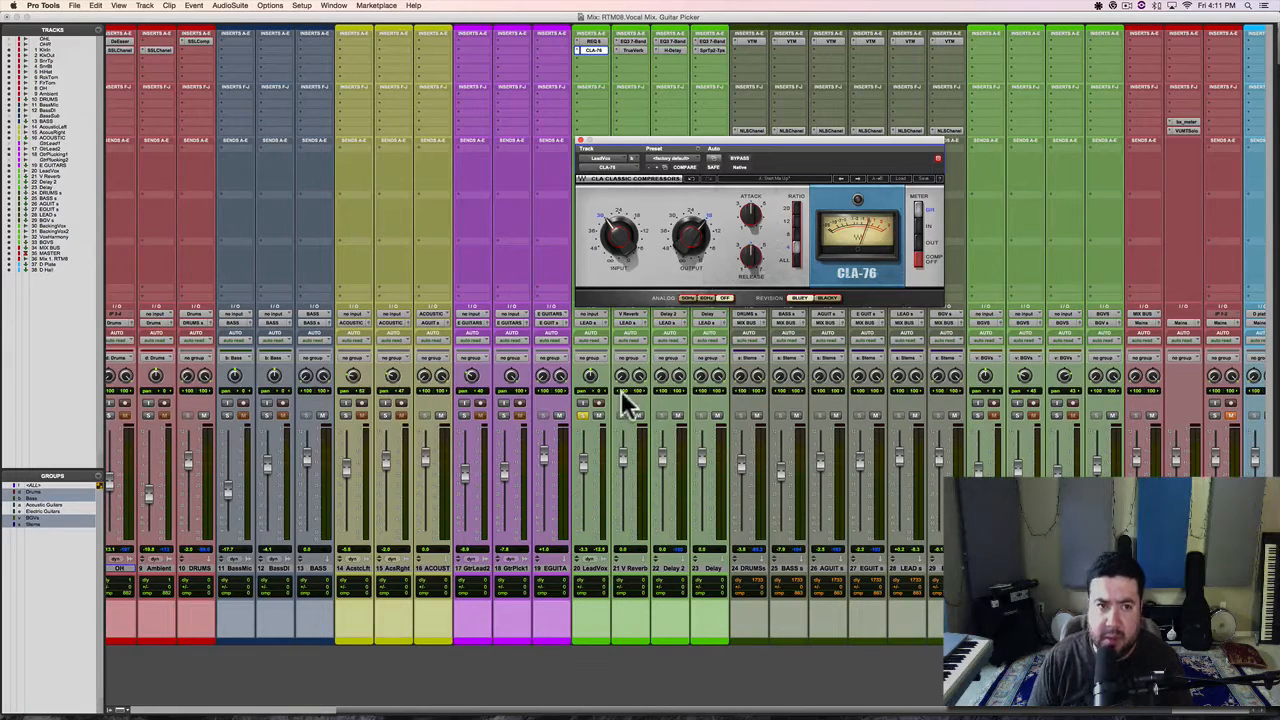
Switch the track meters between post-fader and pre-fader metering to pre-fader.
left_click(303, 6)
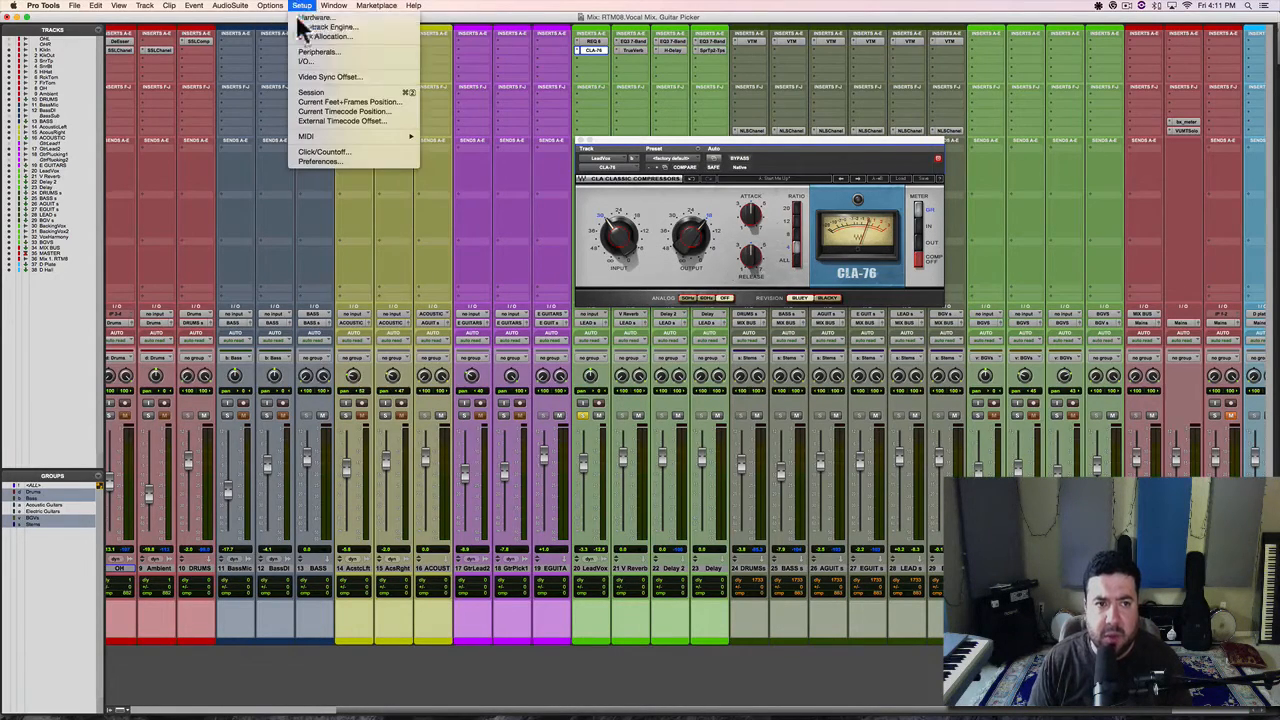
mouse_move(270, 8)
left_click(276, 194)
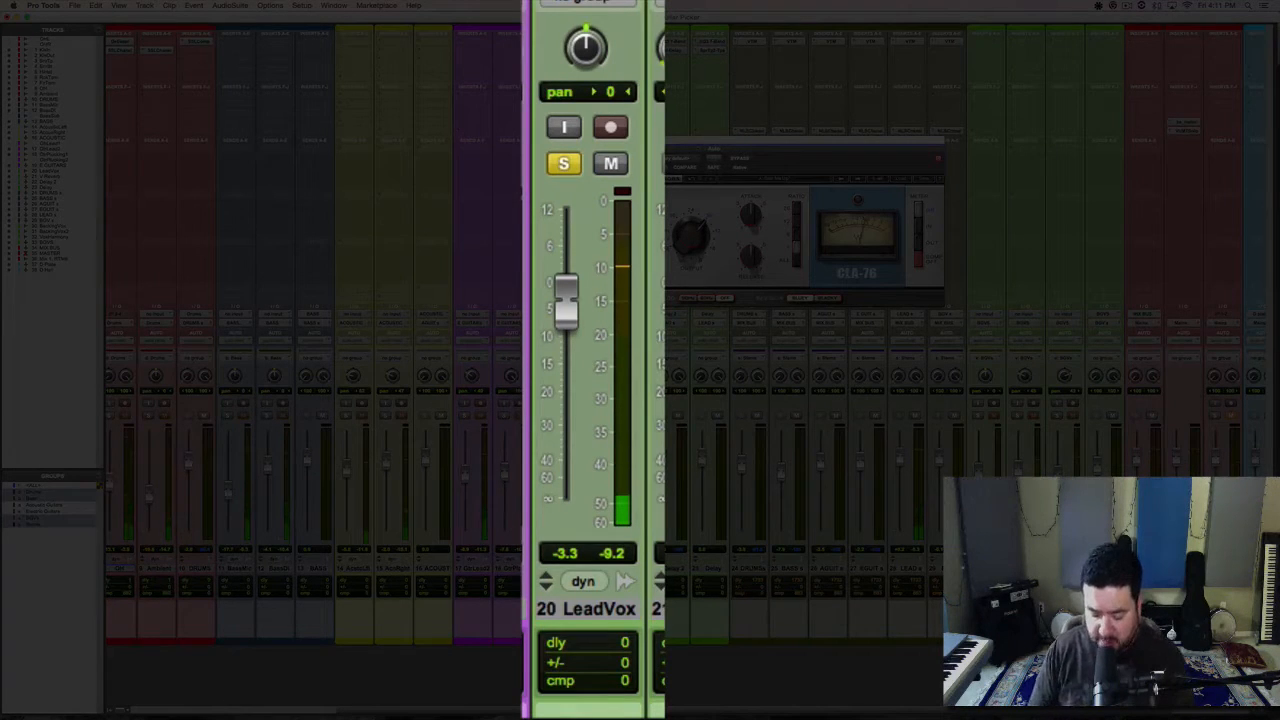
Play the section in the Edit window and lower the LeadVox-05 clip gain to -10.3 dB.
key("super+equal")
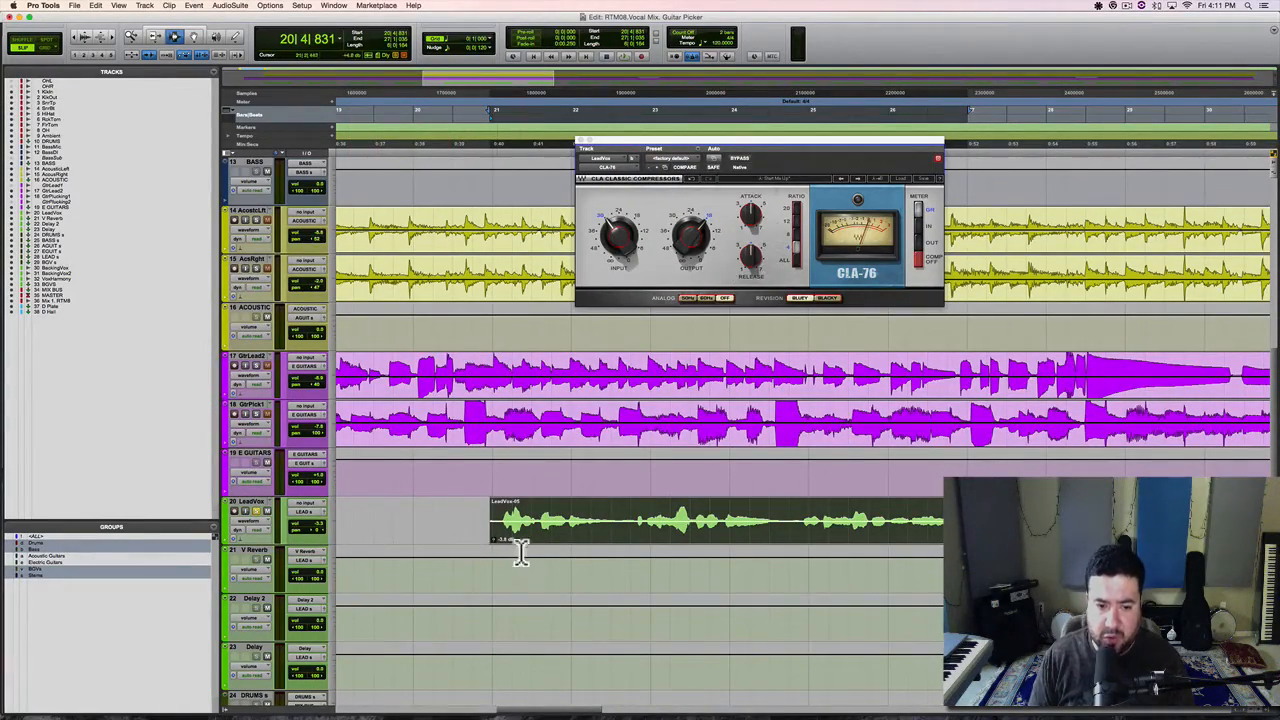
key("space")
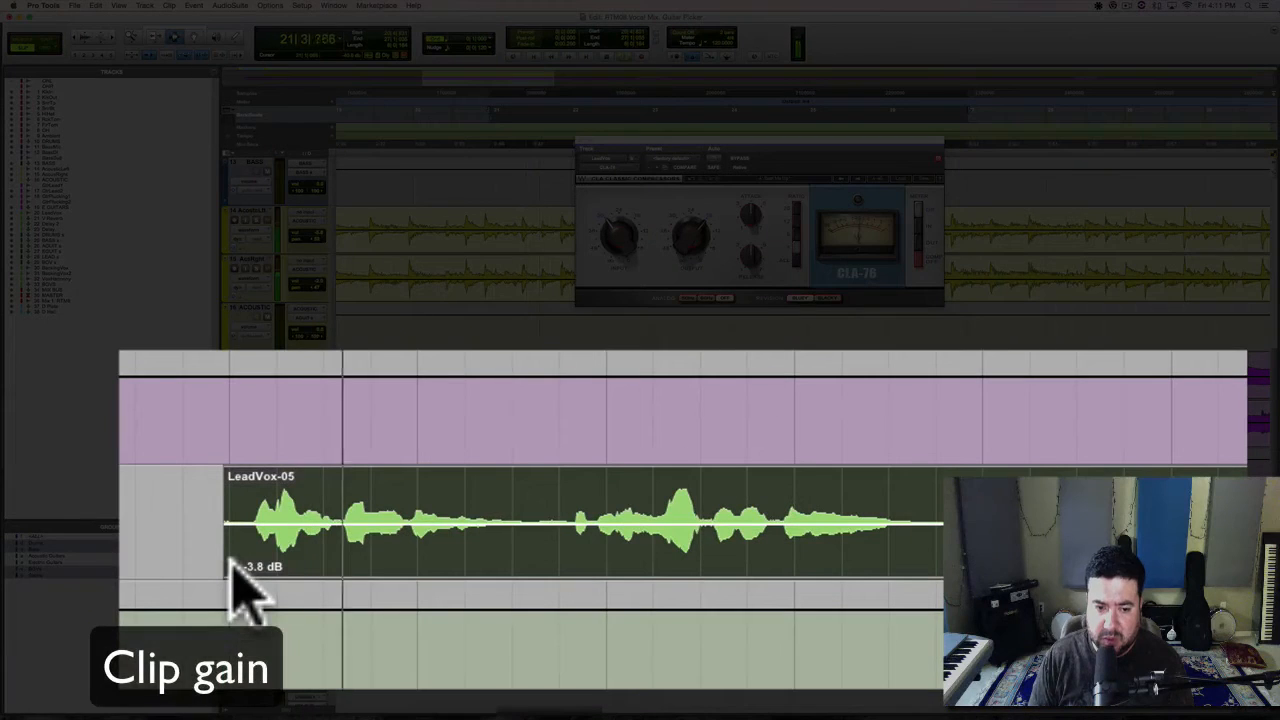
left_click_drag(232, 566, 234, 577)
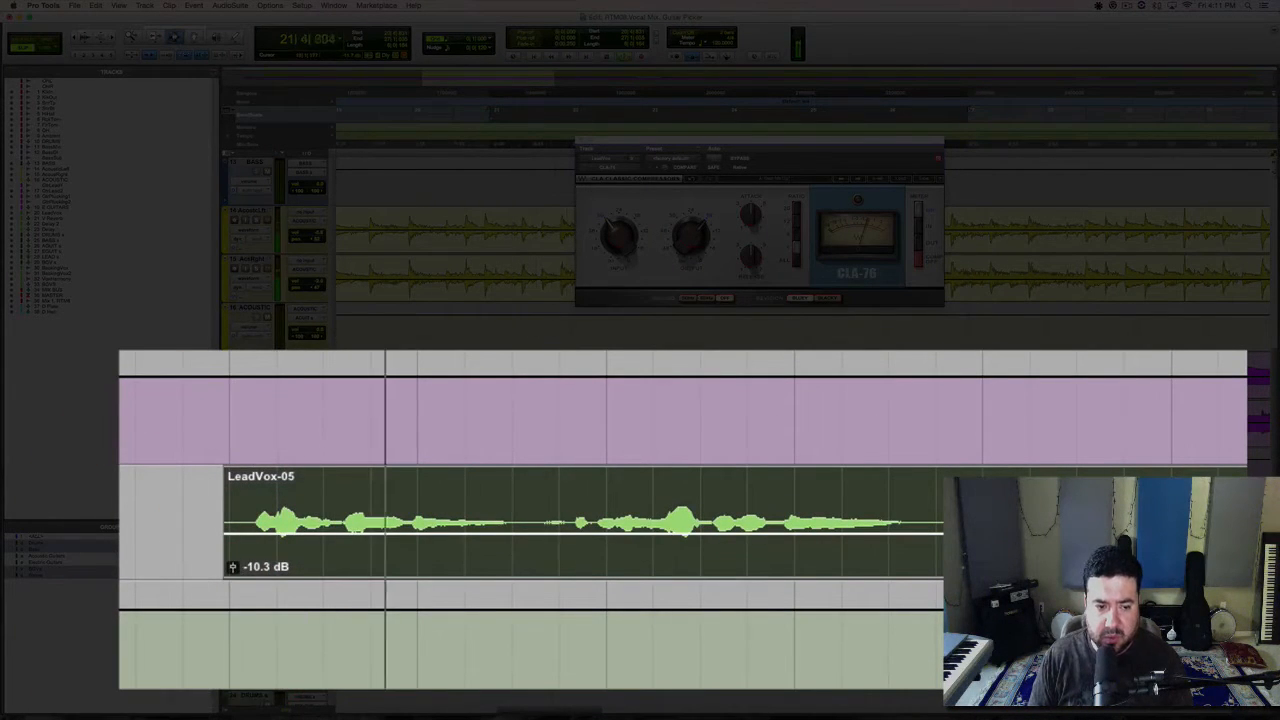
Return to the Mix window and compare the CLA-76 bypassed and active with the quieter vocal clip.
key("super+equal")
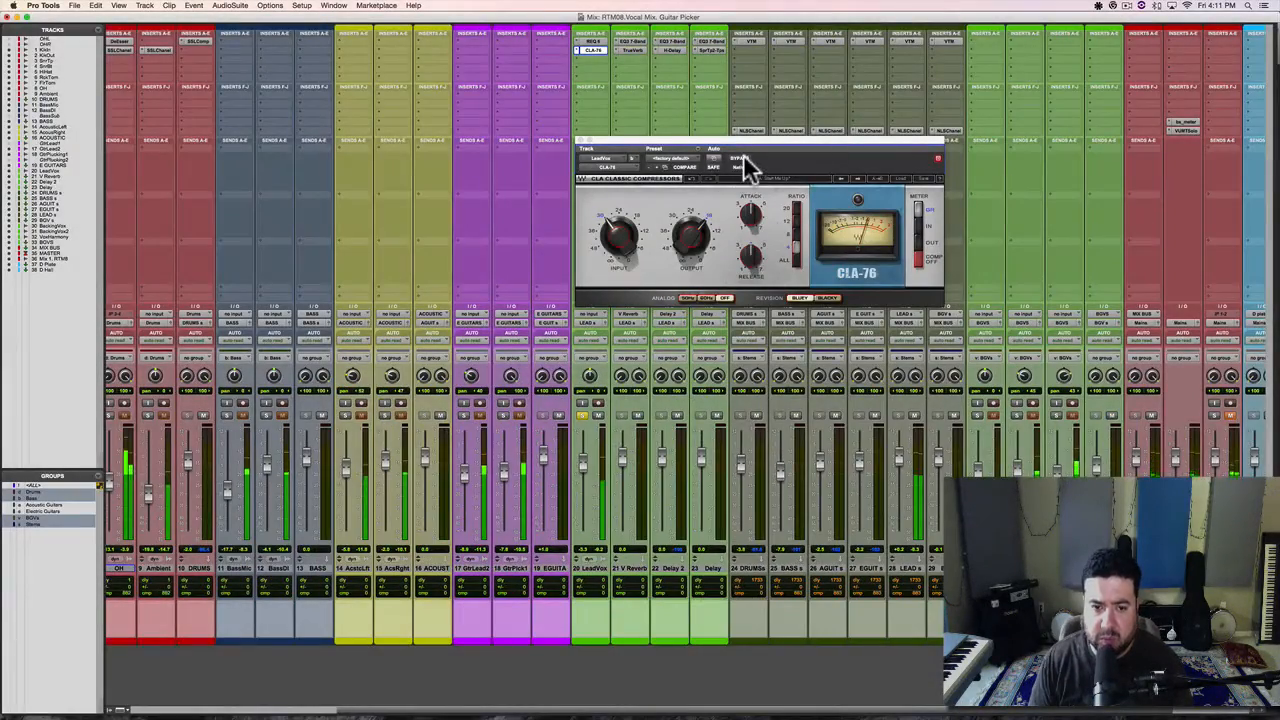
left_click(746, 161)
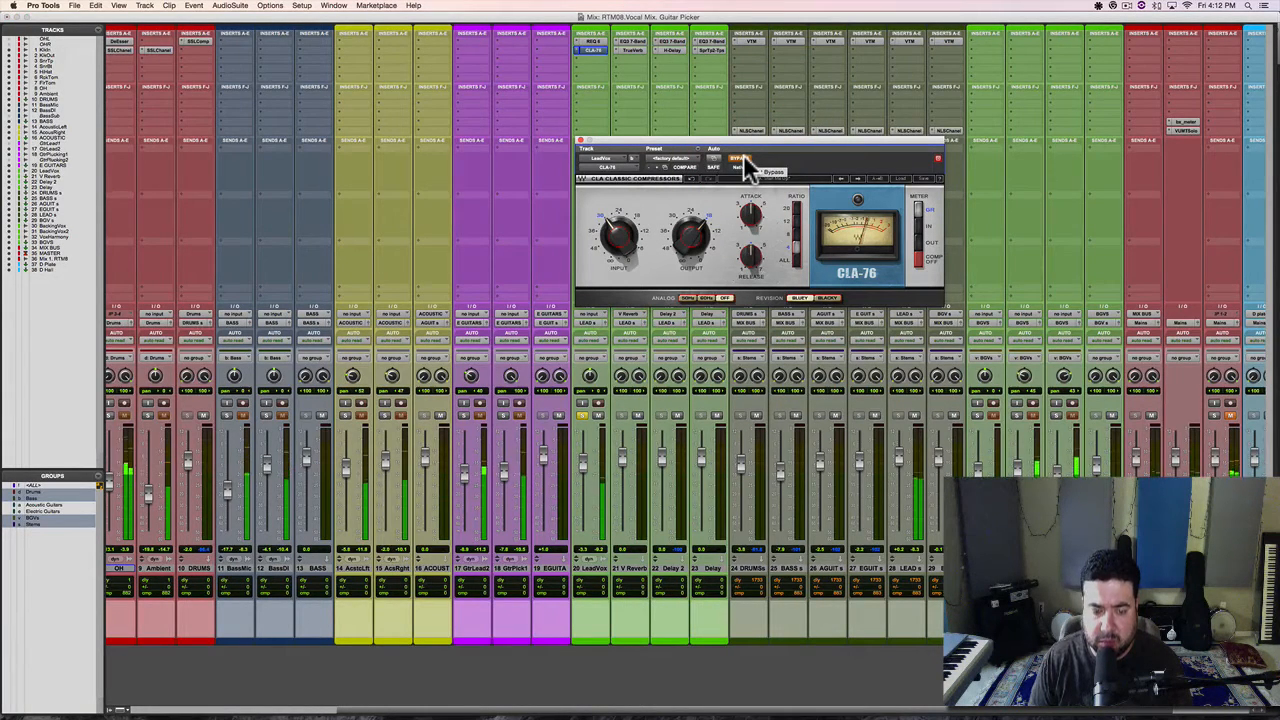
left_click(746, 161)
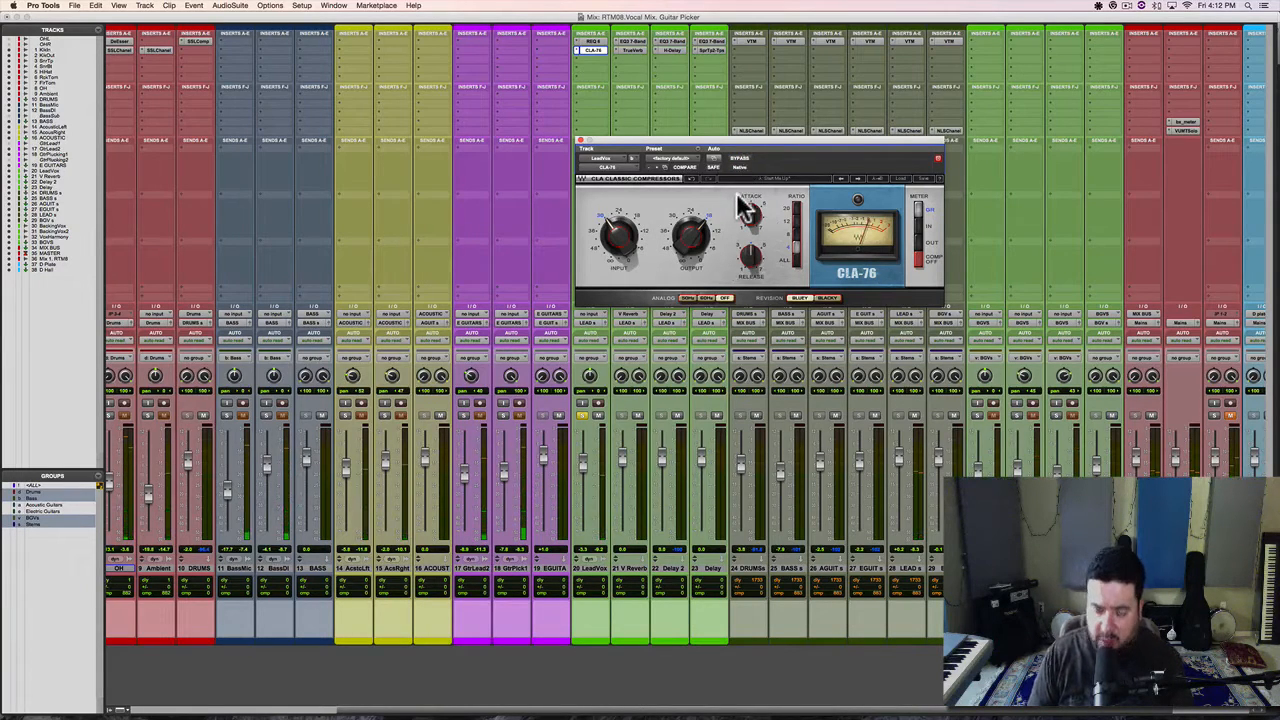
Undo the LeadVox-05 clip gain reduction in the Edit window.
key("super+equal")
key("super+z")
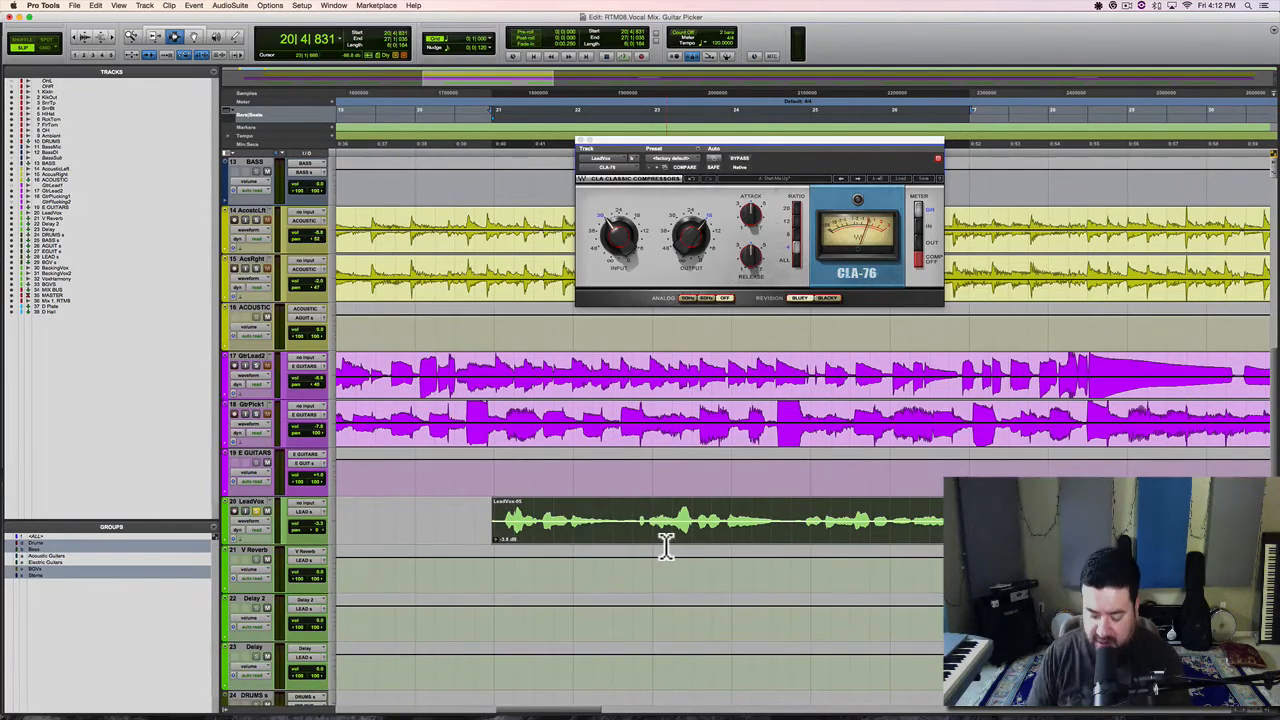
Play the restored lead vocal in the Mix window, trim the CLA-76 output, and unsolo LeadVox to hear the full mix.
key("super+equal")
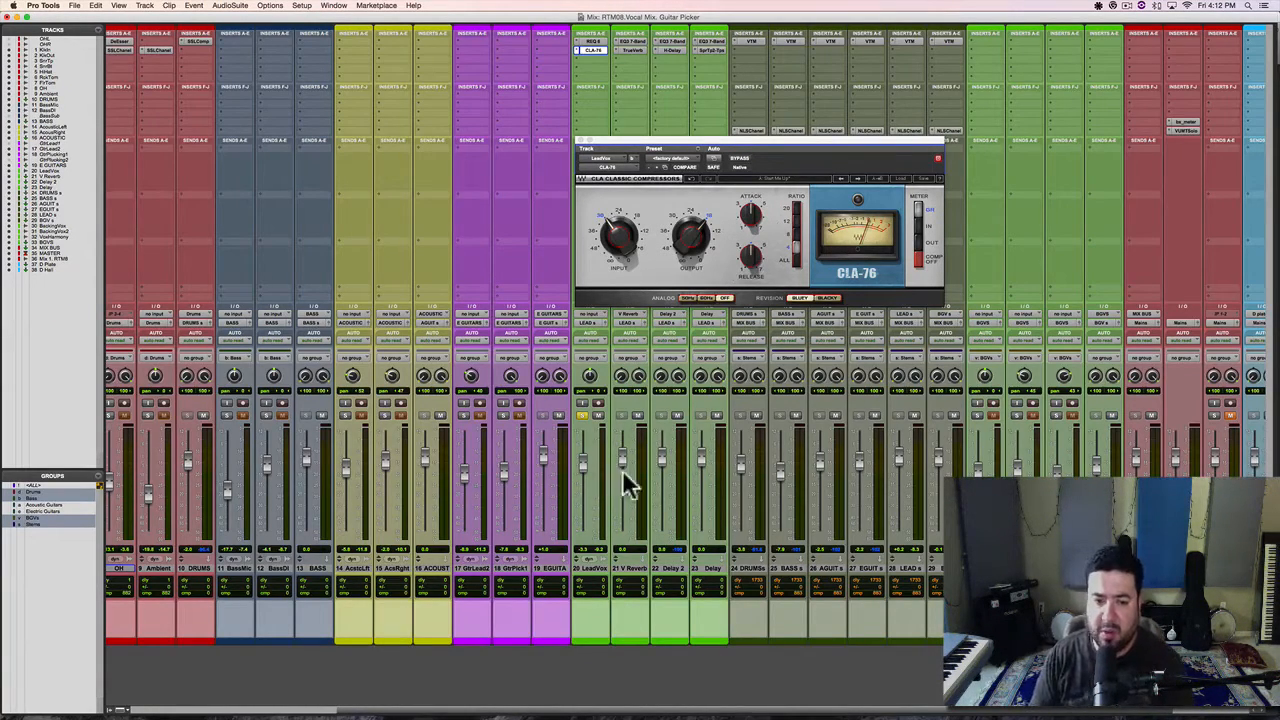
key("space")
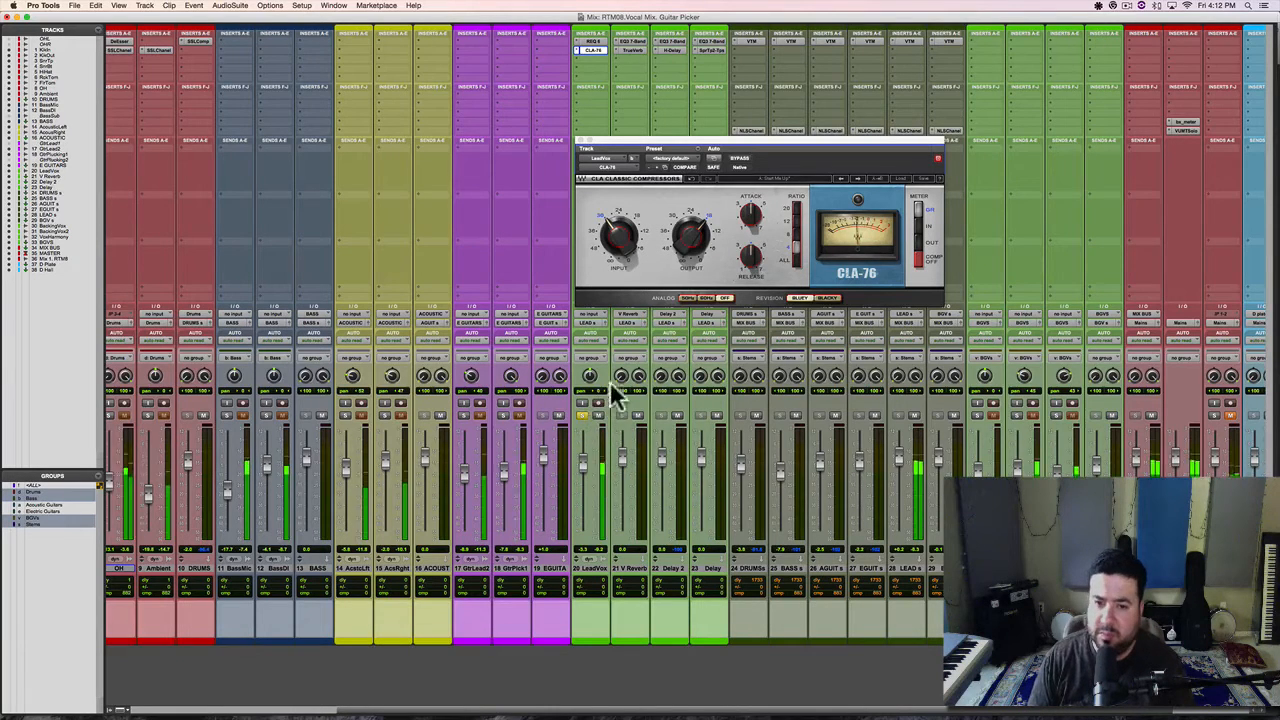
left_click_drag(690, 236, 691, 251)
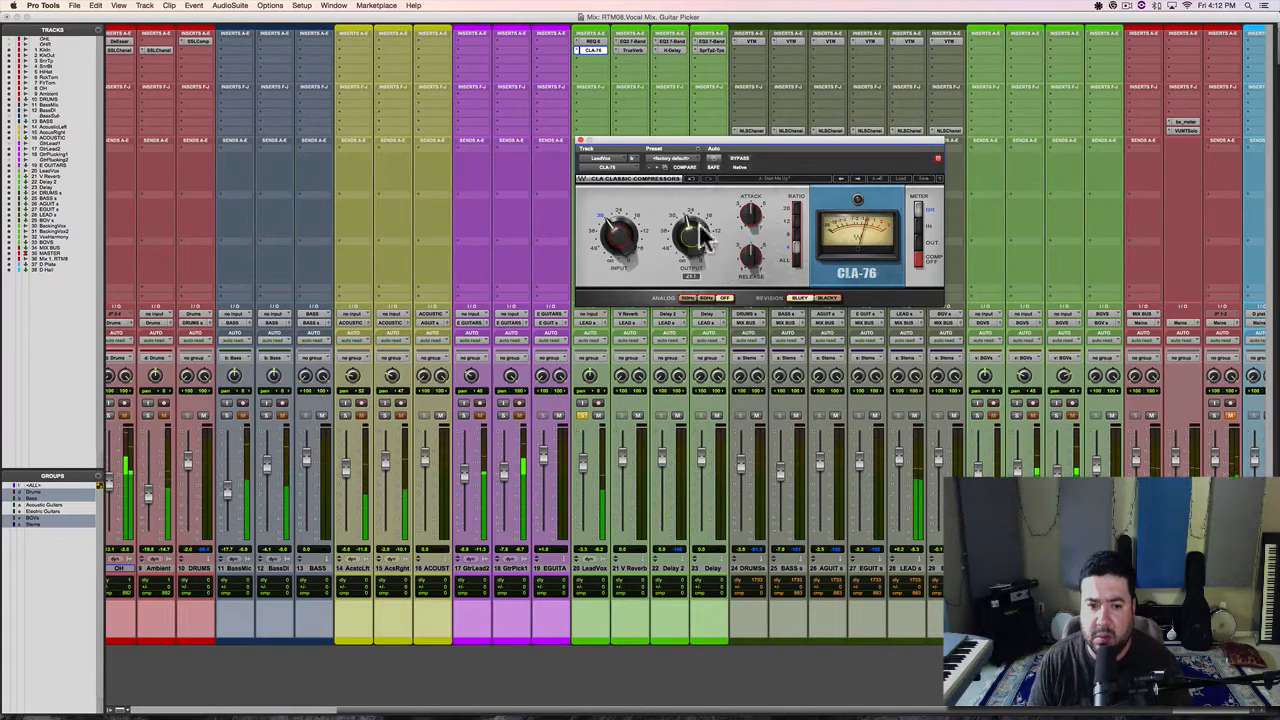
left_click(579, 415)
left_click(578, 415)
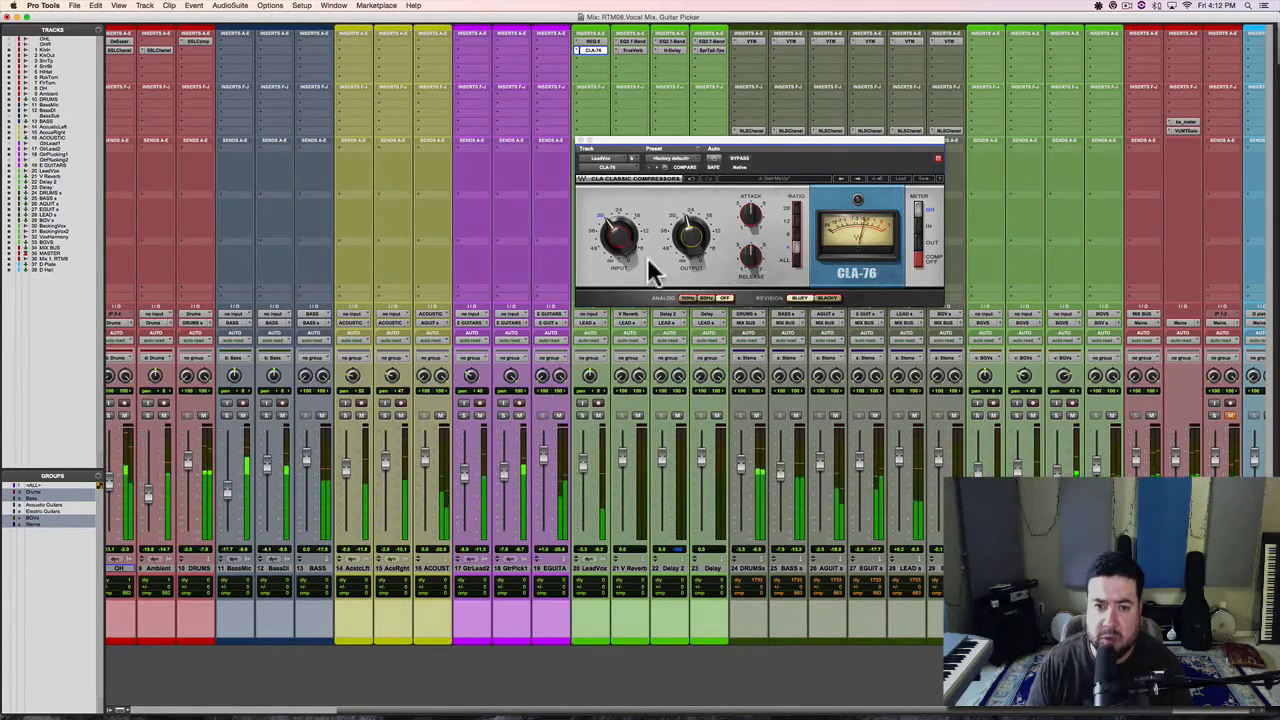
Set the CLA-76 input to about the 24 mark and balance its output near the 24 mark during full-mix playback.
left_click(691, 232)
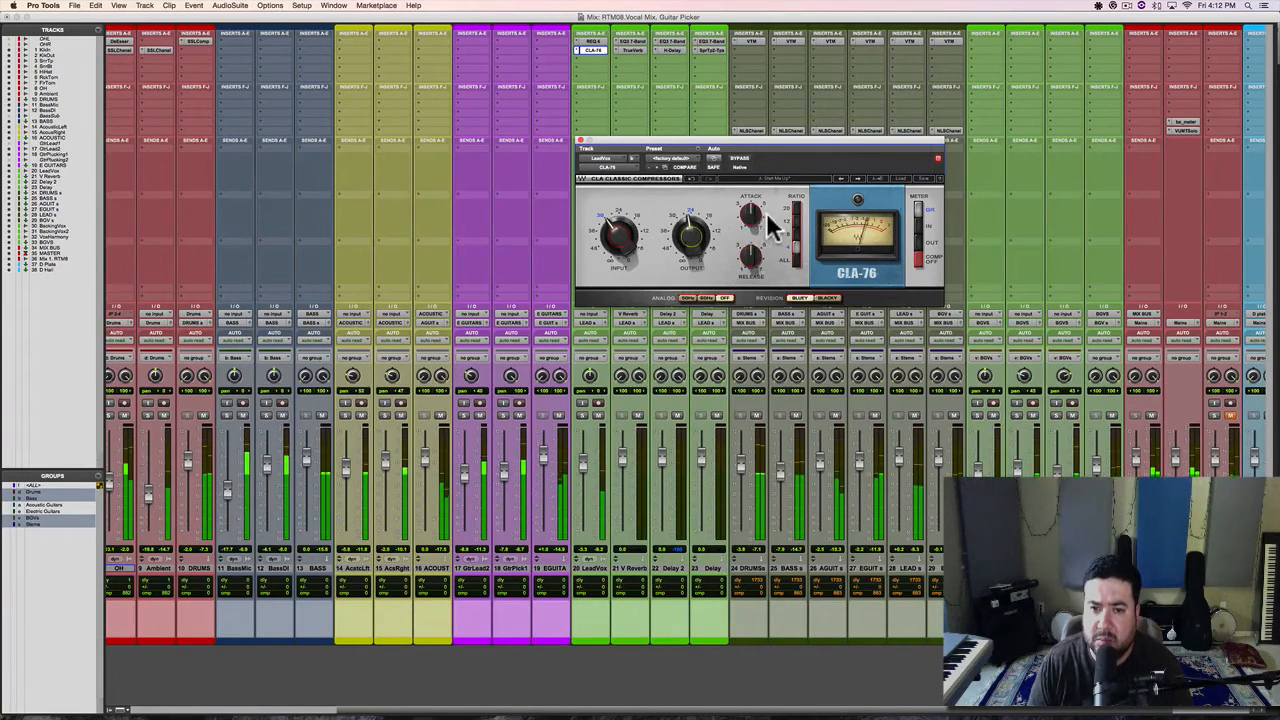
left_click(617, 222)
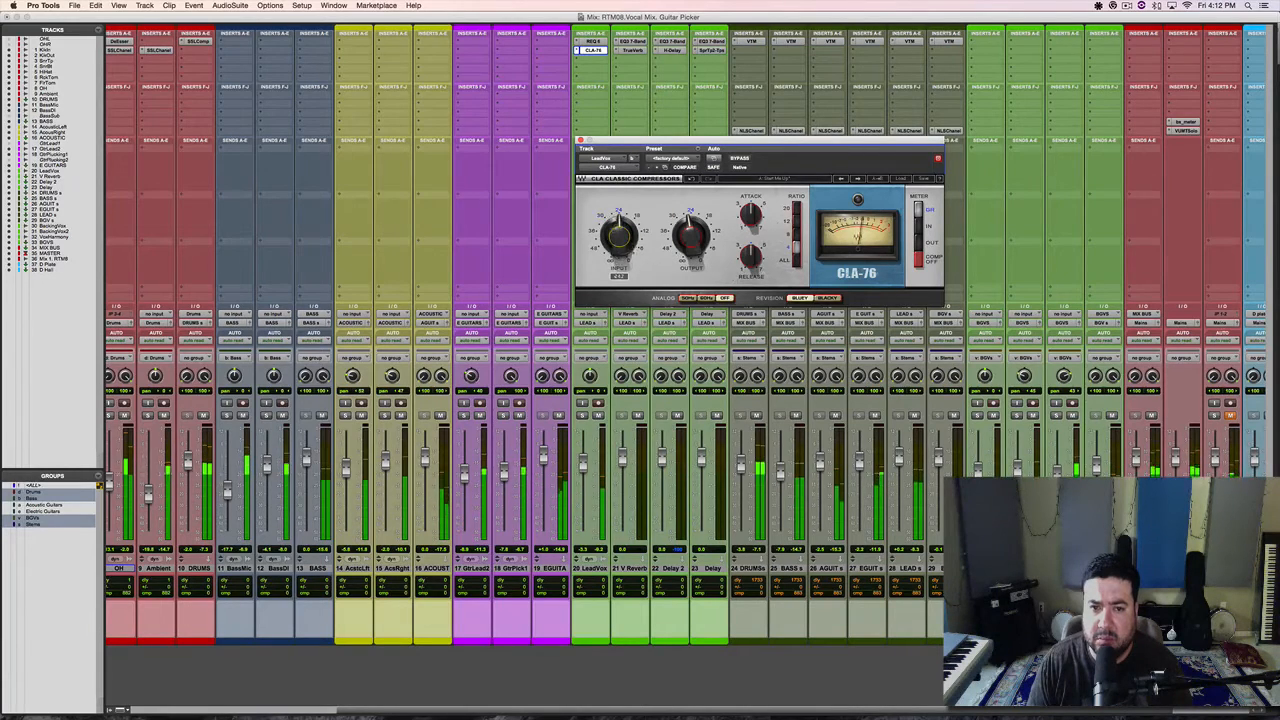
left_click(688, 222)
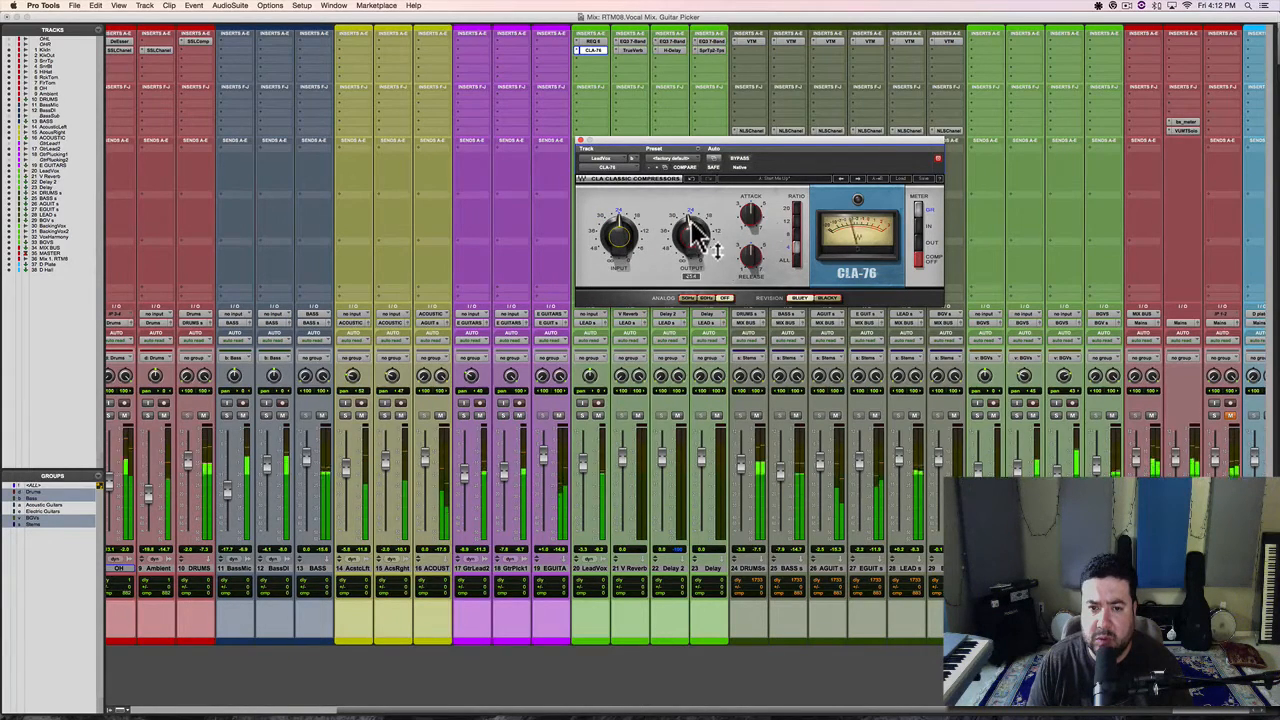
left_click(689, 222)
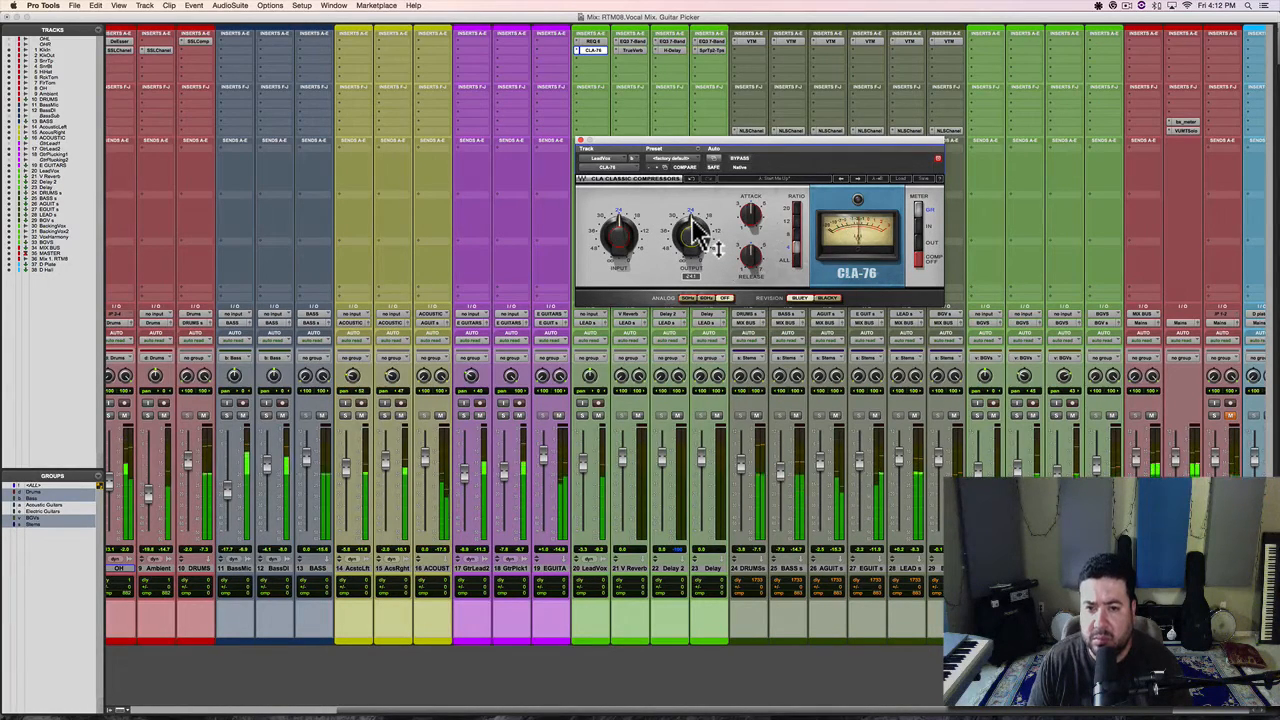
left_click(689, 228)
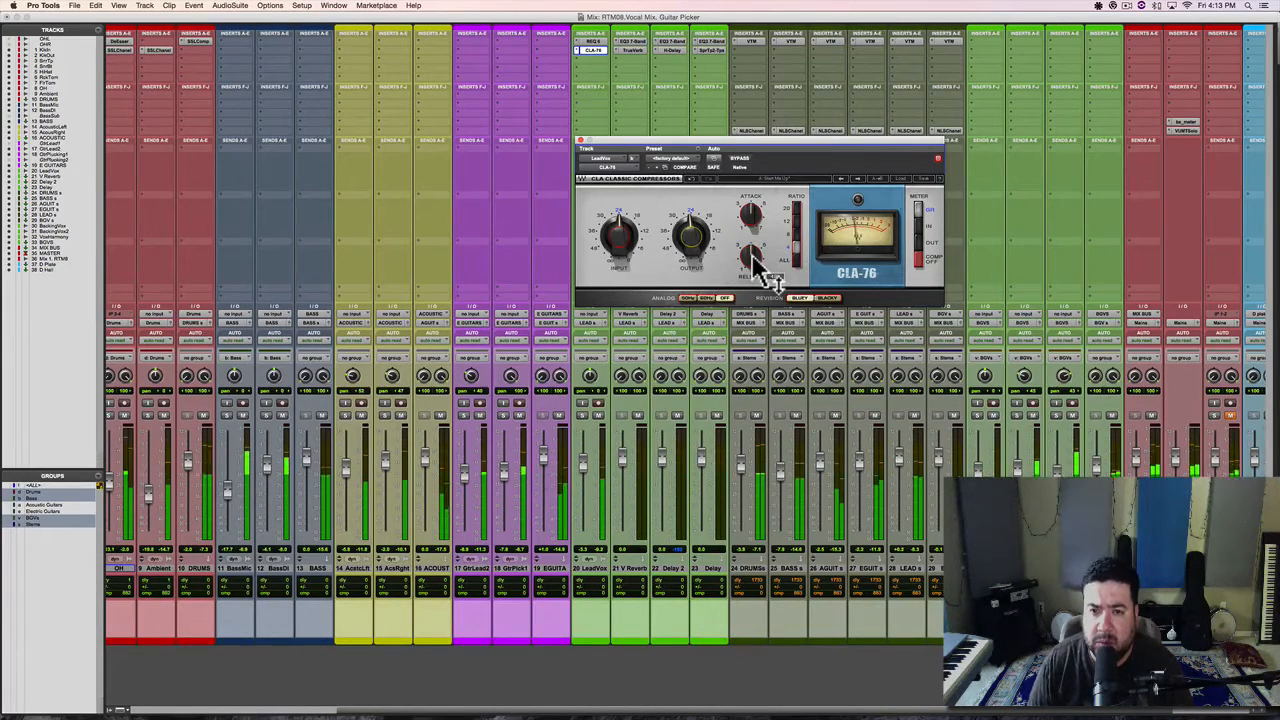
Compare the lead vocal with the CLA-76 bypassed and active in the mix, and close the compressor.
left_click(743, 160)
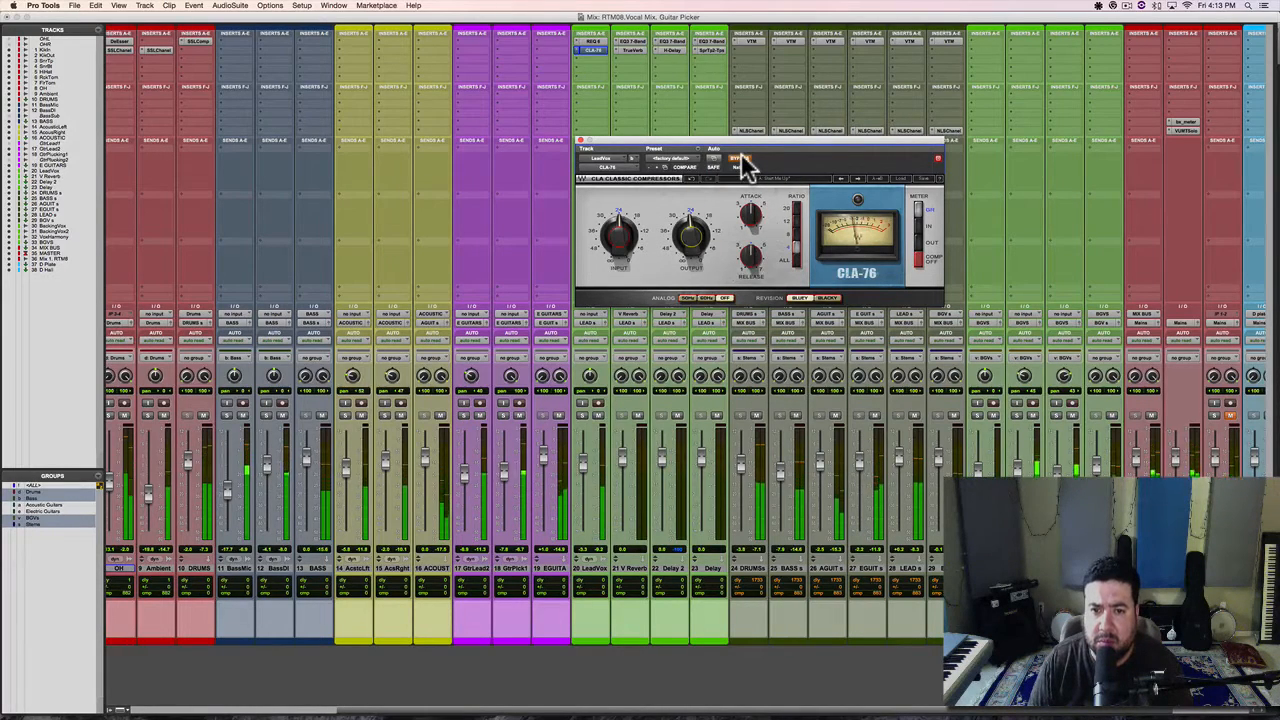
left_click(743, 161)
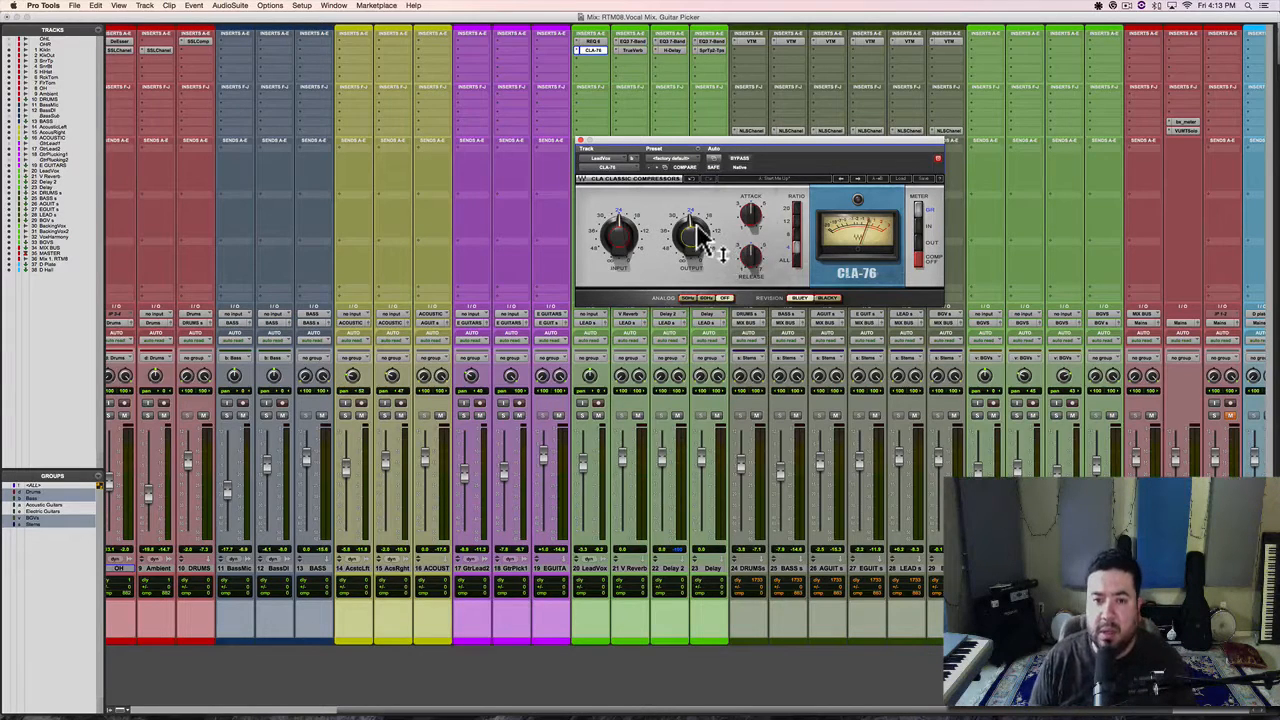
left_click(581, 140)
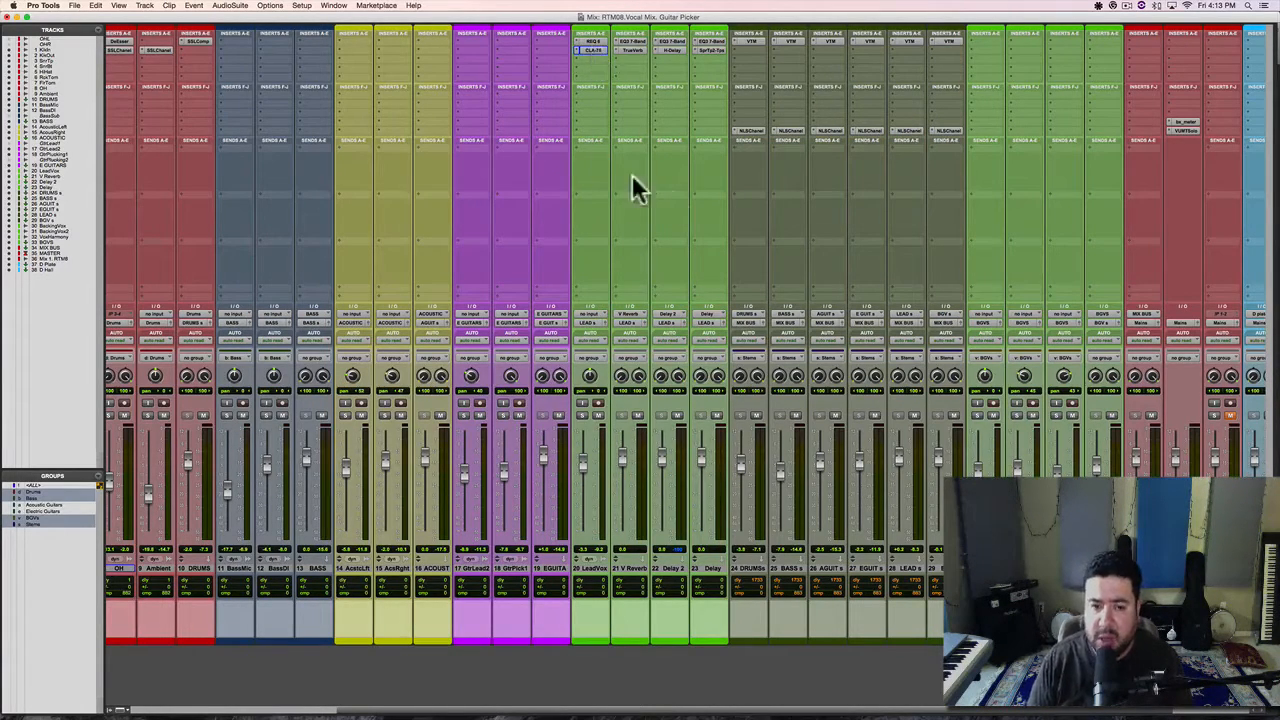
Compare playback with the inserts on LeadVox and the LEAD stem all bypassed and all active.
left_click(911, 36)
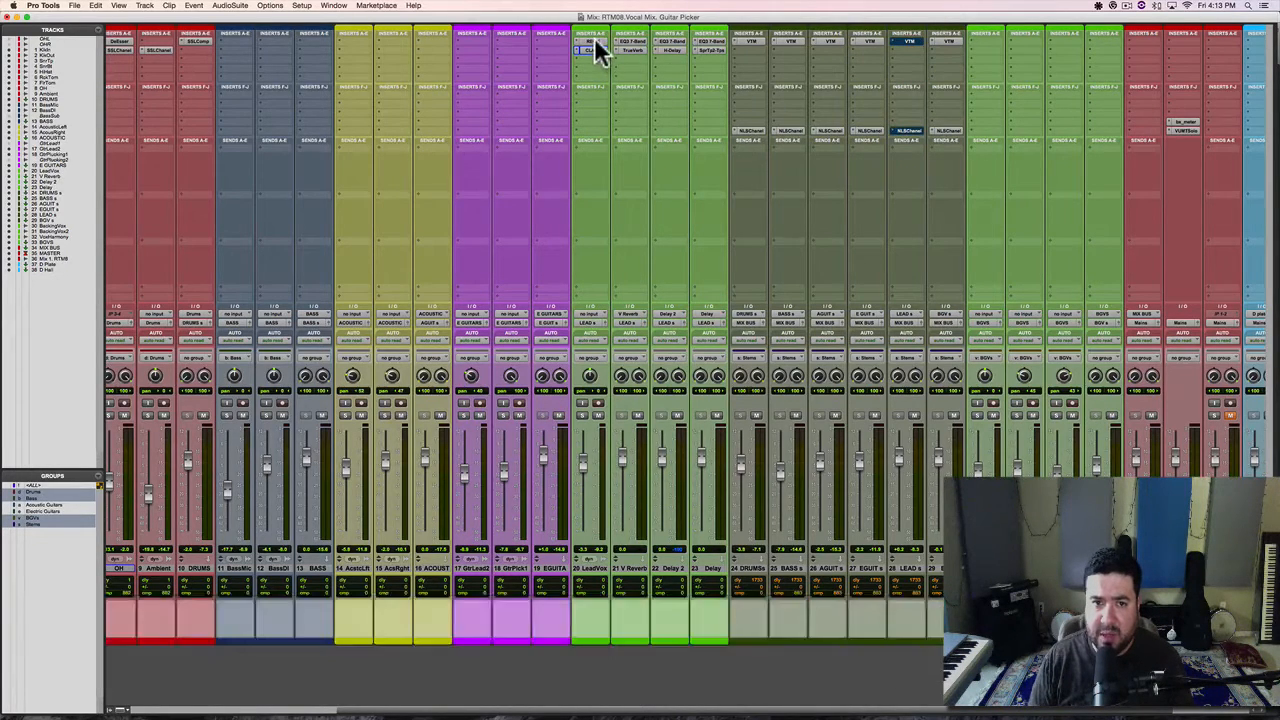
left_click(594, 38)
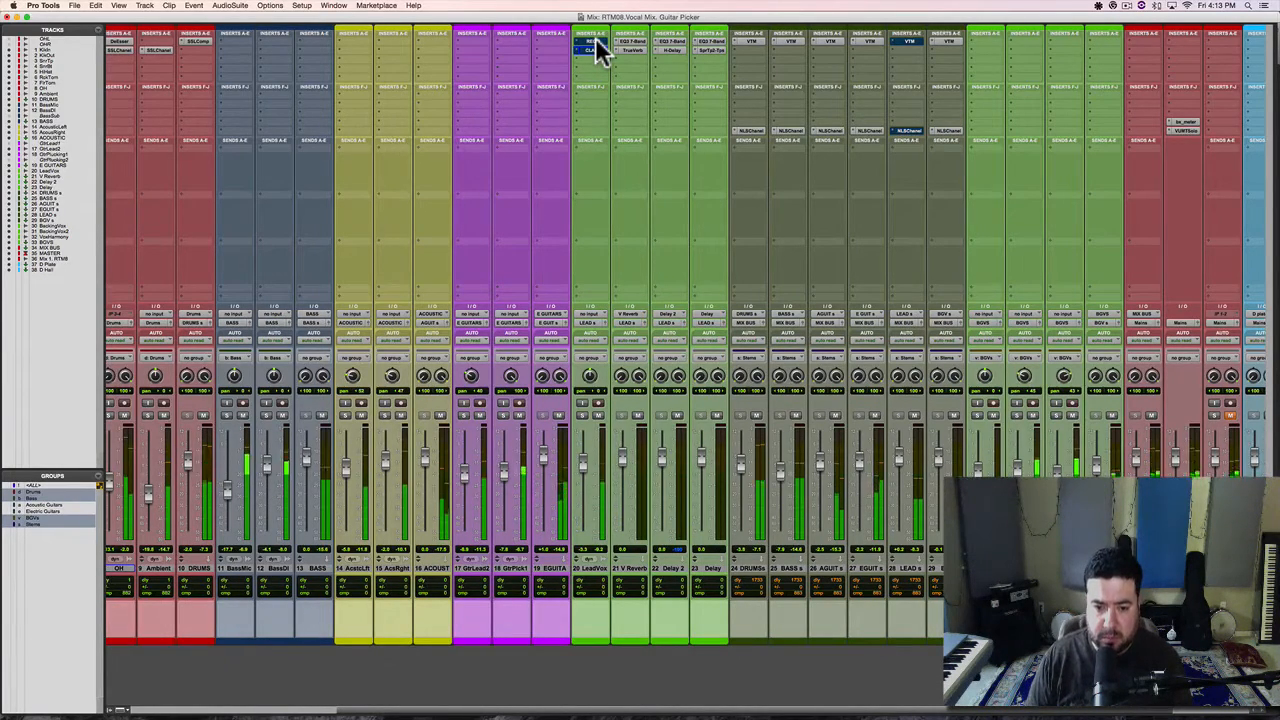
key("space")
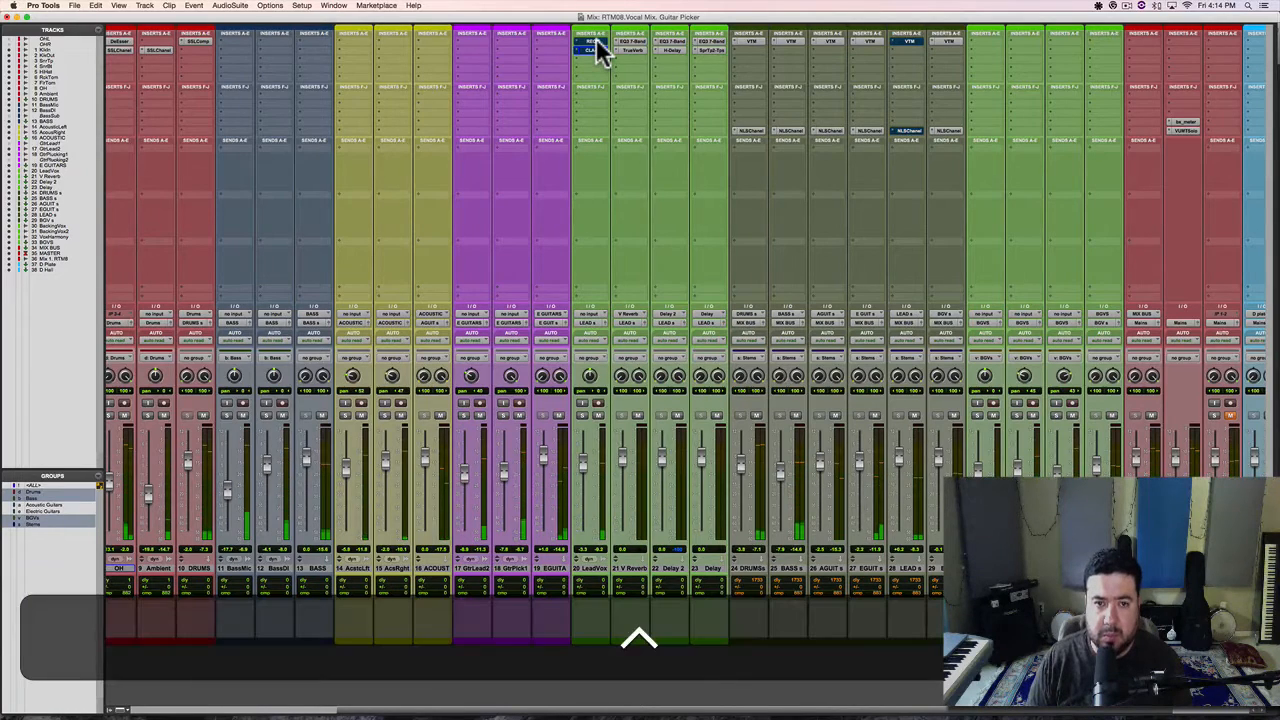
left_click(596, 39, "ctrl")
left_click(911, 38, "ctrl")
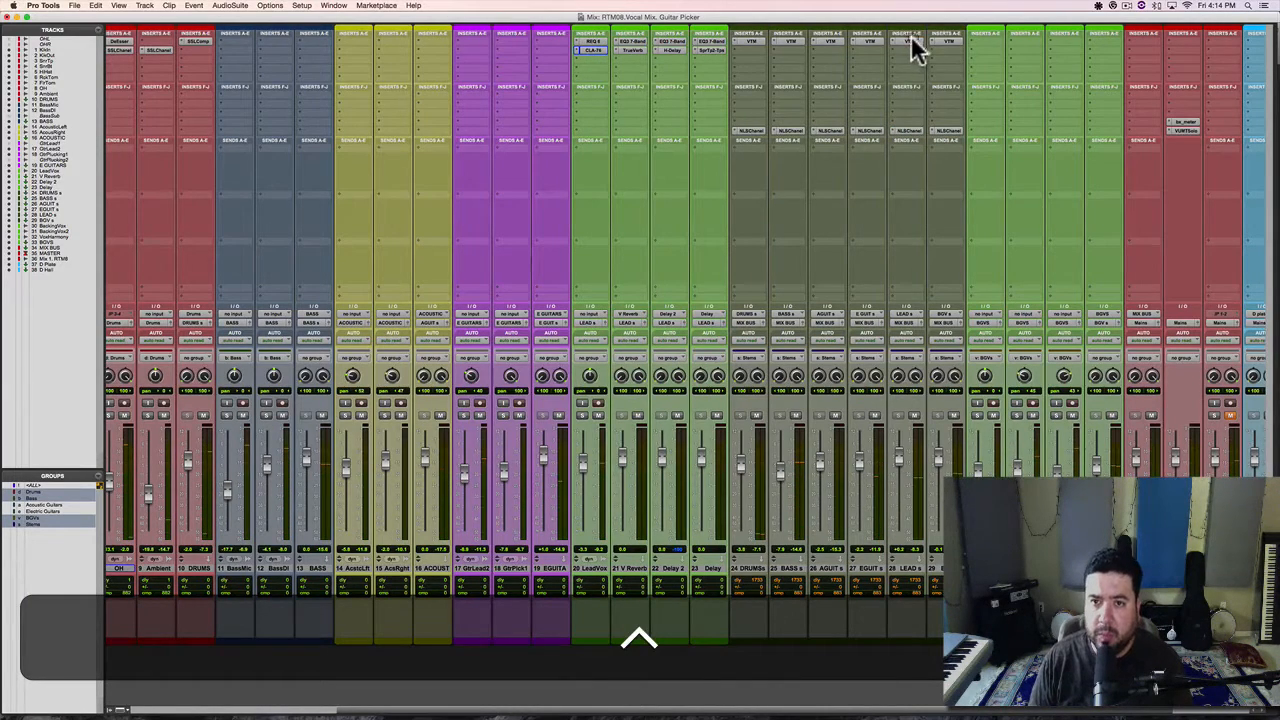
key("space")
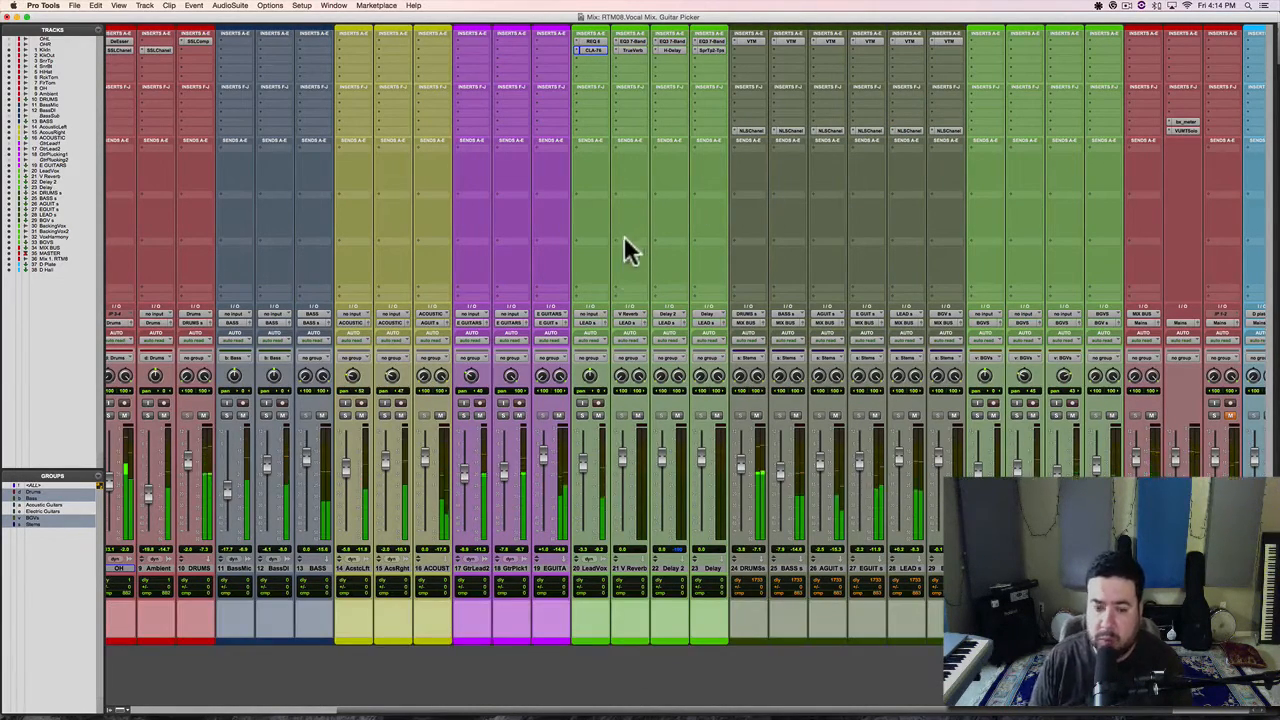
Readjust the band 3 cut around 550 Hz in the LeadVox REQ 6 during playback.
left_click(593, 41)
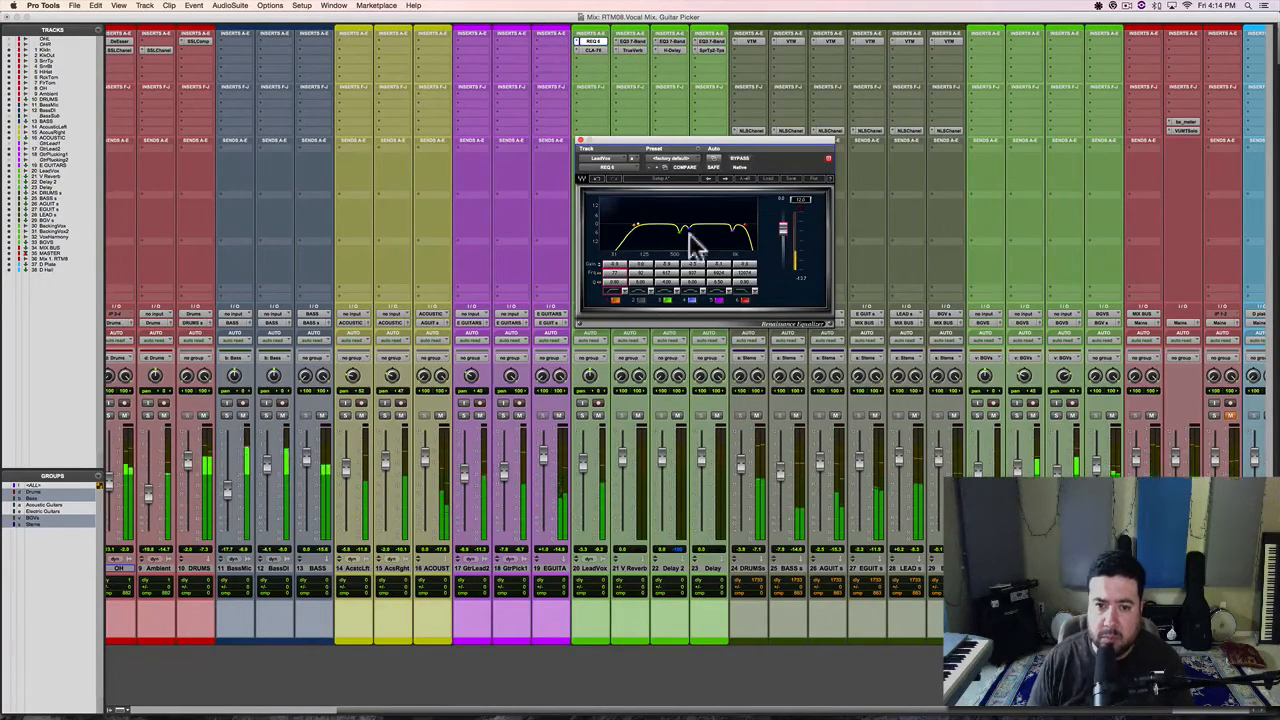
left_click_drag(683, 240, 651, 216)
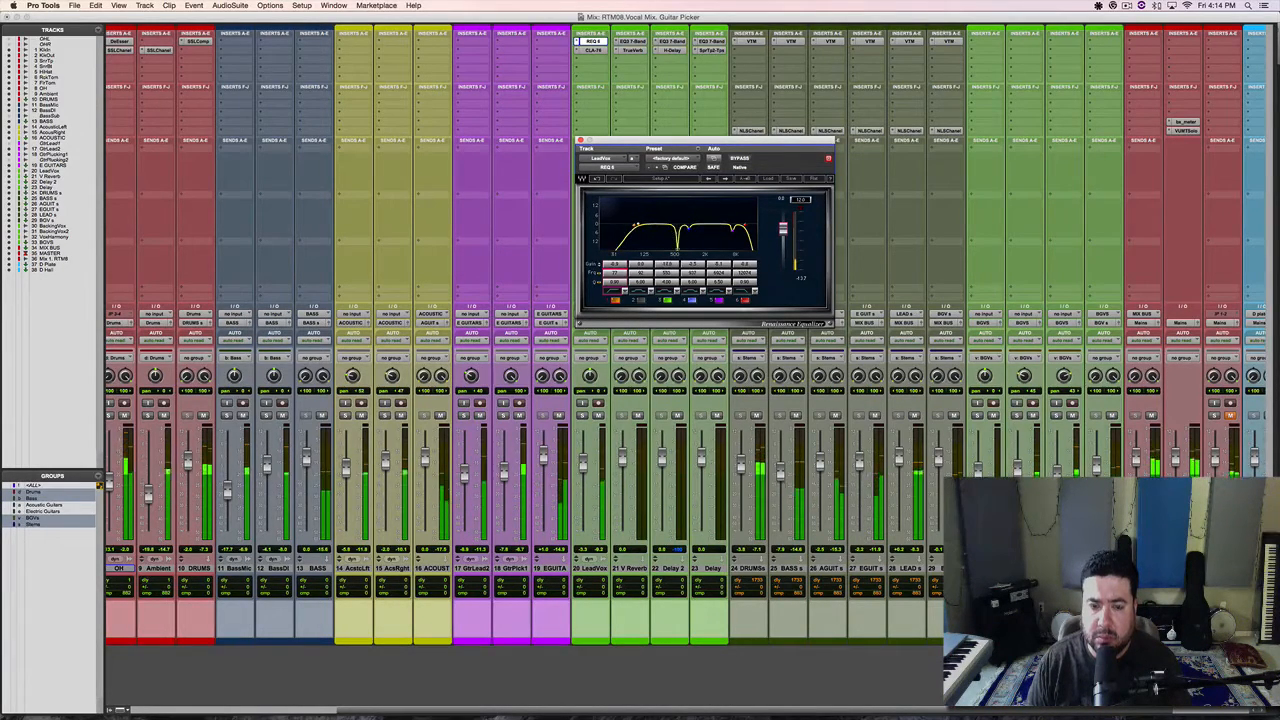
left_click_drag(683, 255, 686, 216)
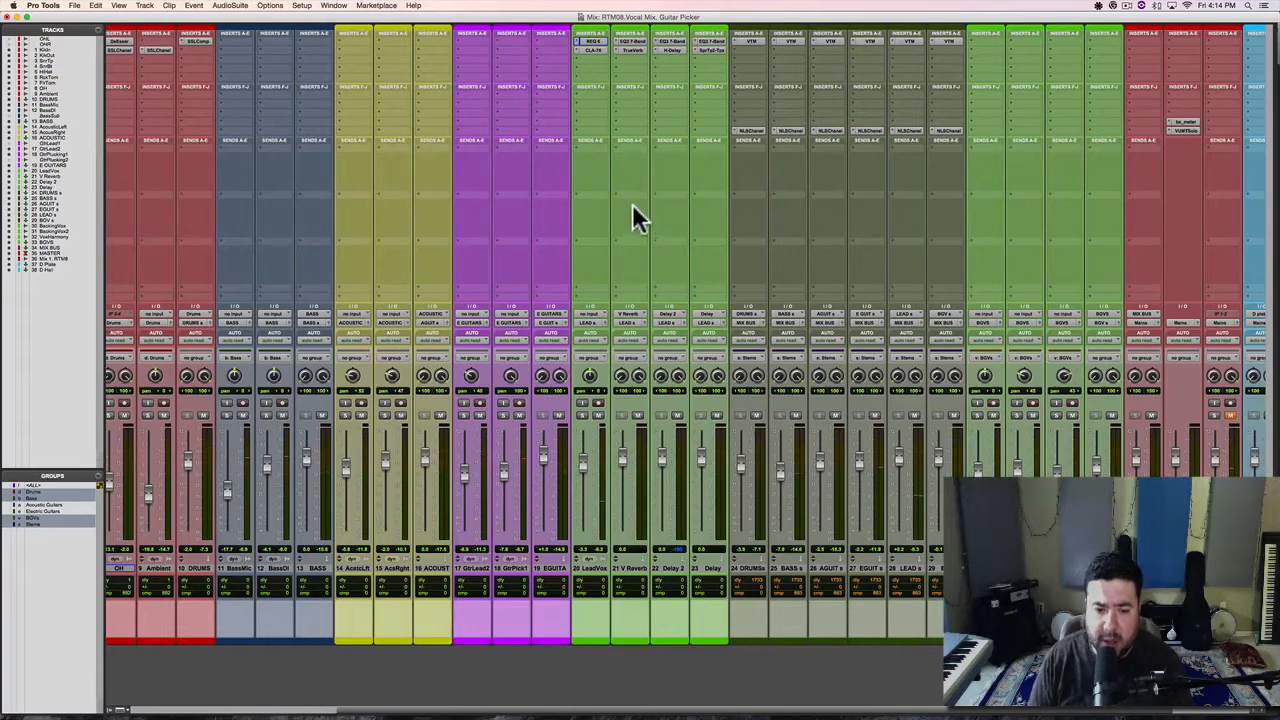
Select the V Reverb, Delay 2 and Delay tracks in turn to review the lead vocal's effects returns.
left_click(630, 567)
left_click(666, 568)
left_click(709, 567)
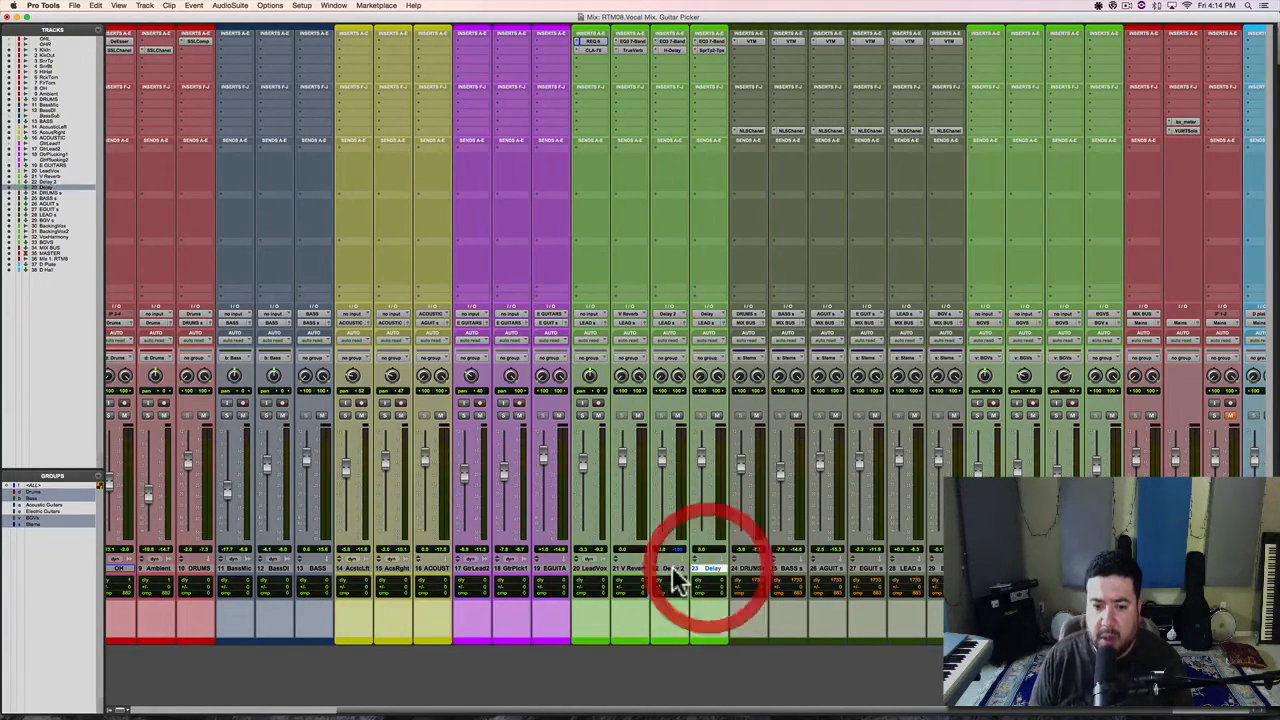
left_click(671, 568)
left_click(634, 568)
left_click(675, 568)
left_click(710, 568)
left_click(638, 567)
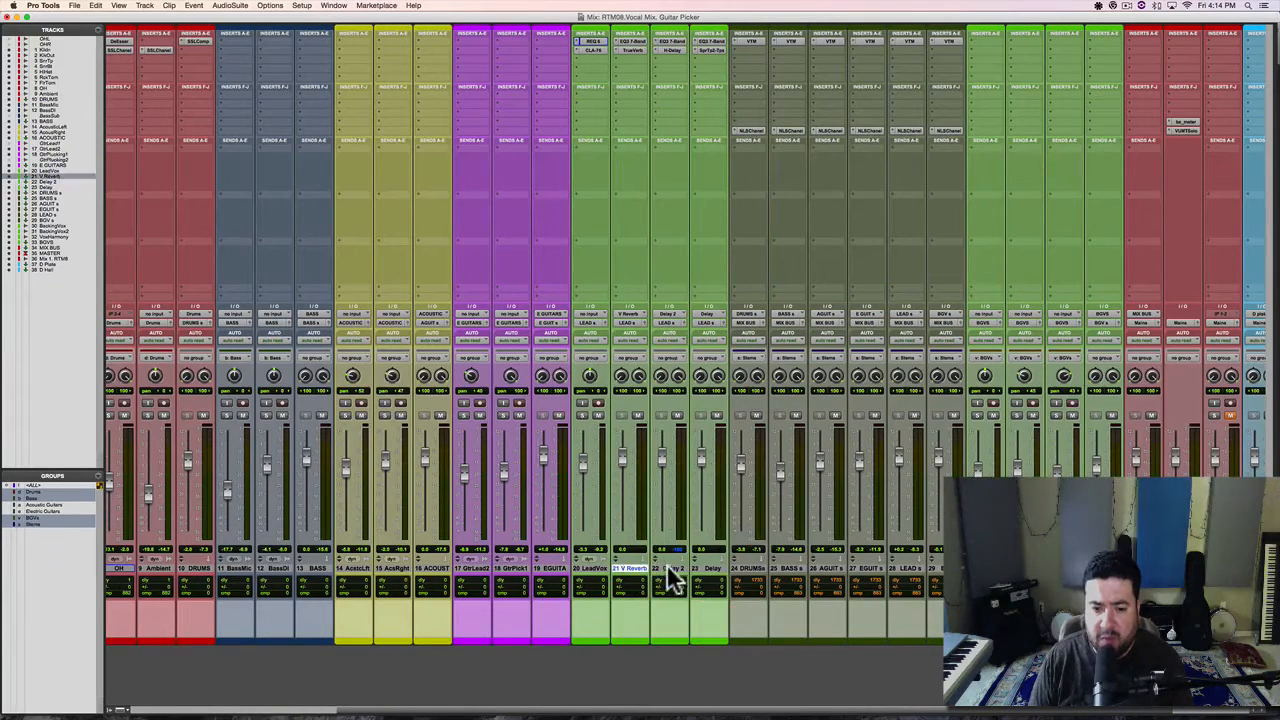
left_click(681, 569)
left_click(709, 568)
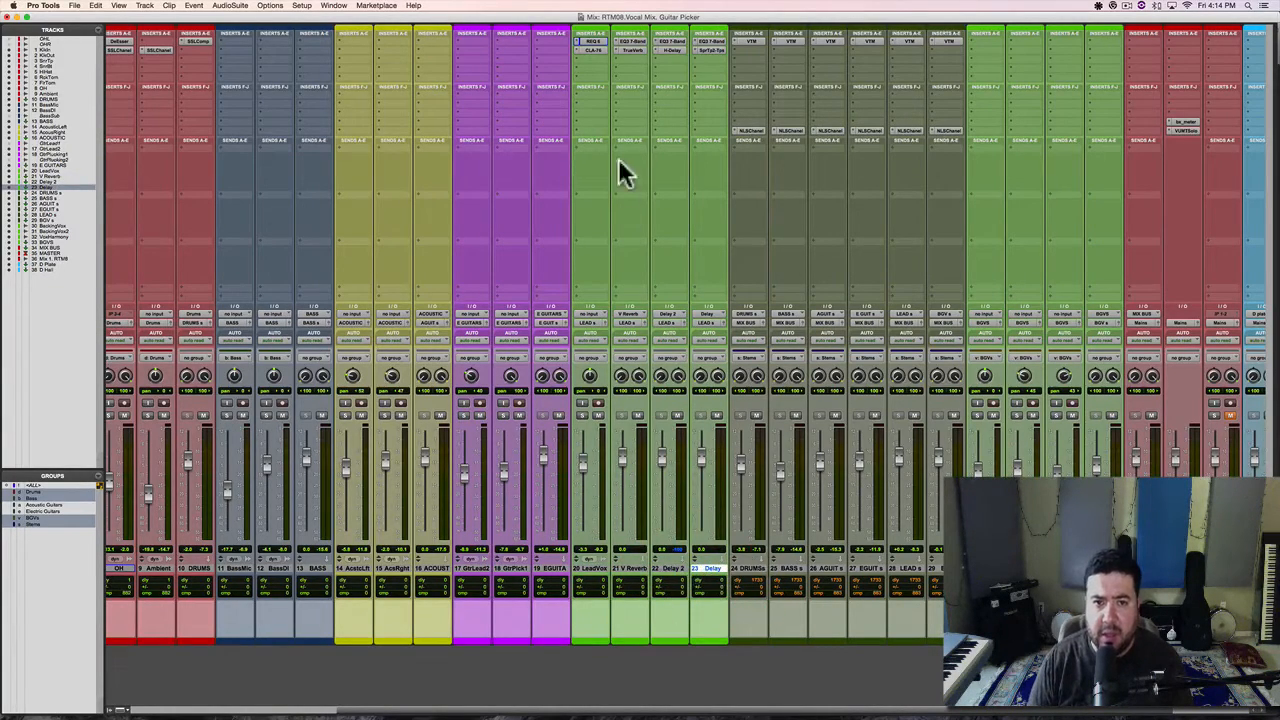
Load the Large Concert factory preset in the TrueVerb on V Reverb and close the plug-in.
left_click(633, 48)
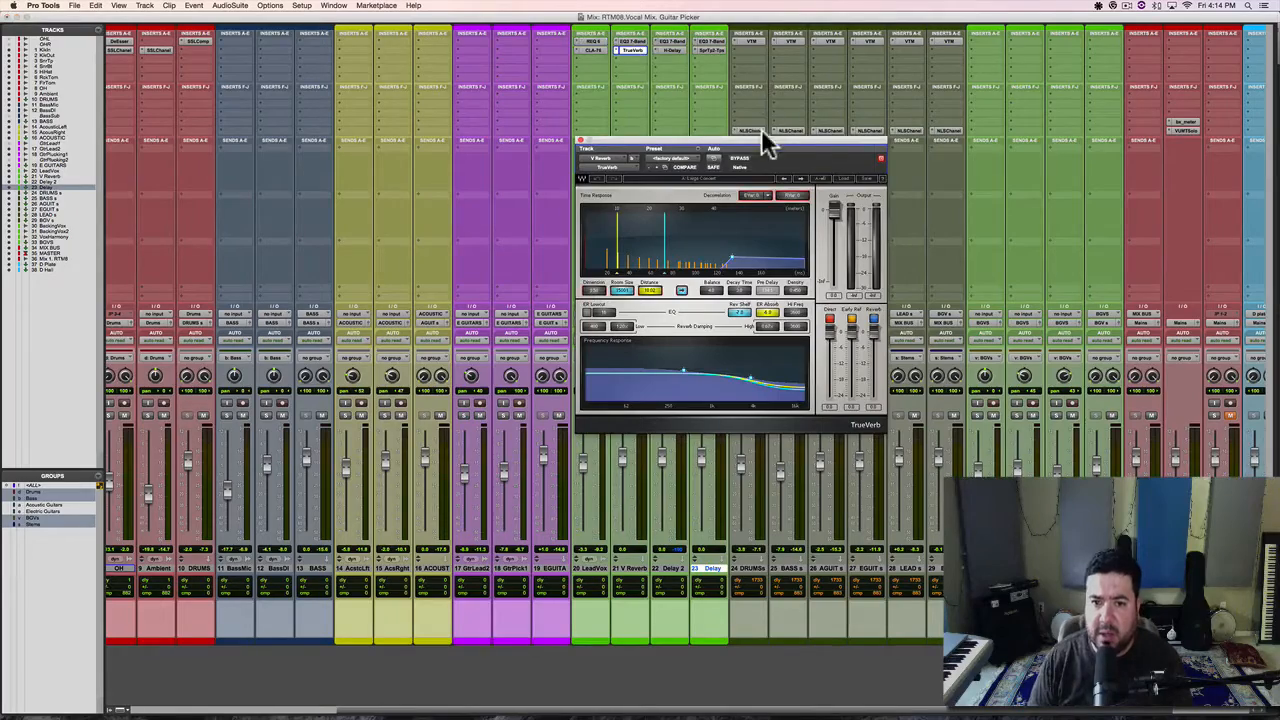
left_click_drag(763, 134, 868, 100)
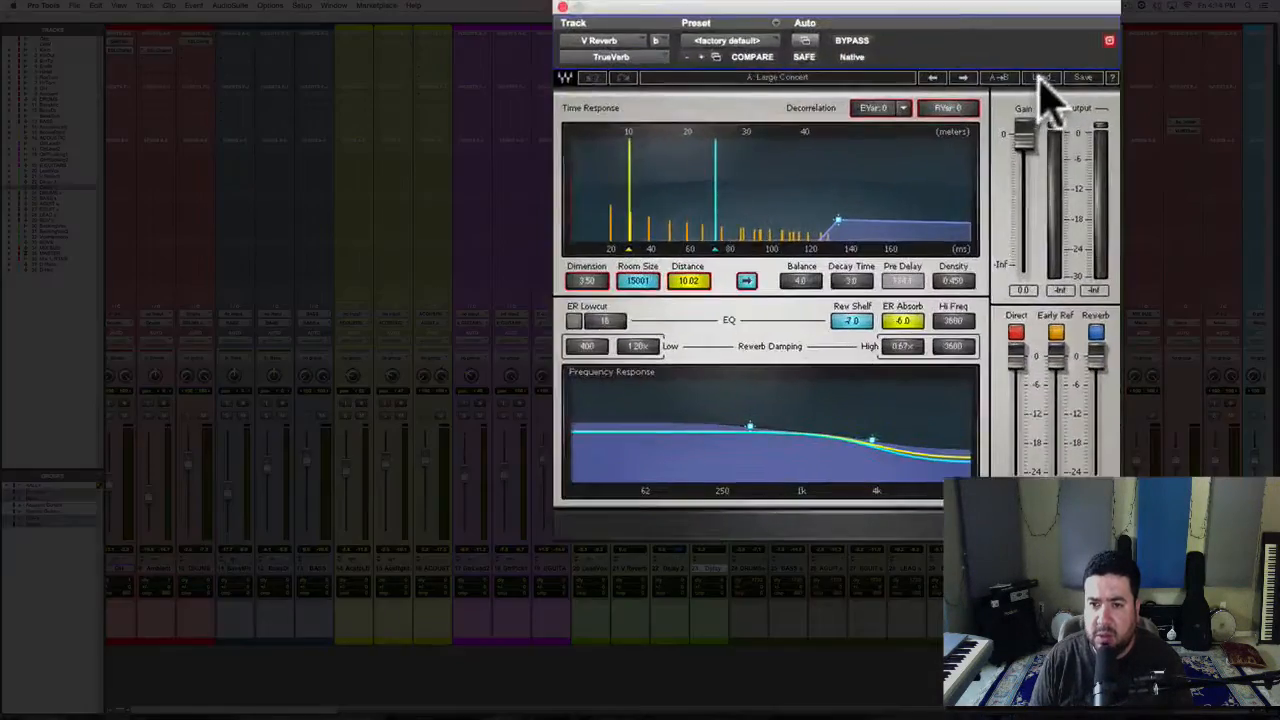
left_click(948, 130)
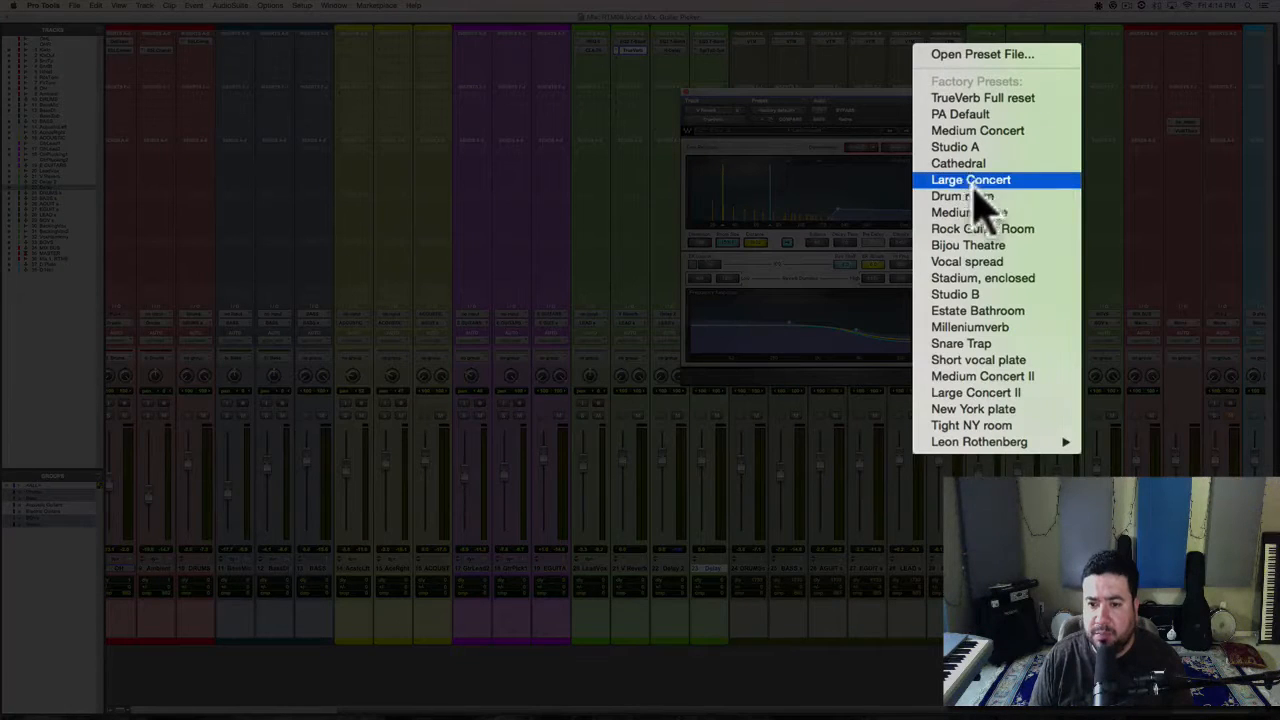
left_click(970, 180)
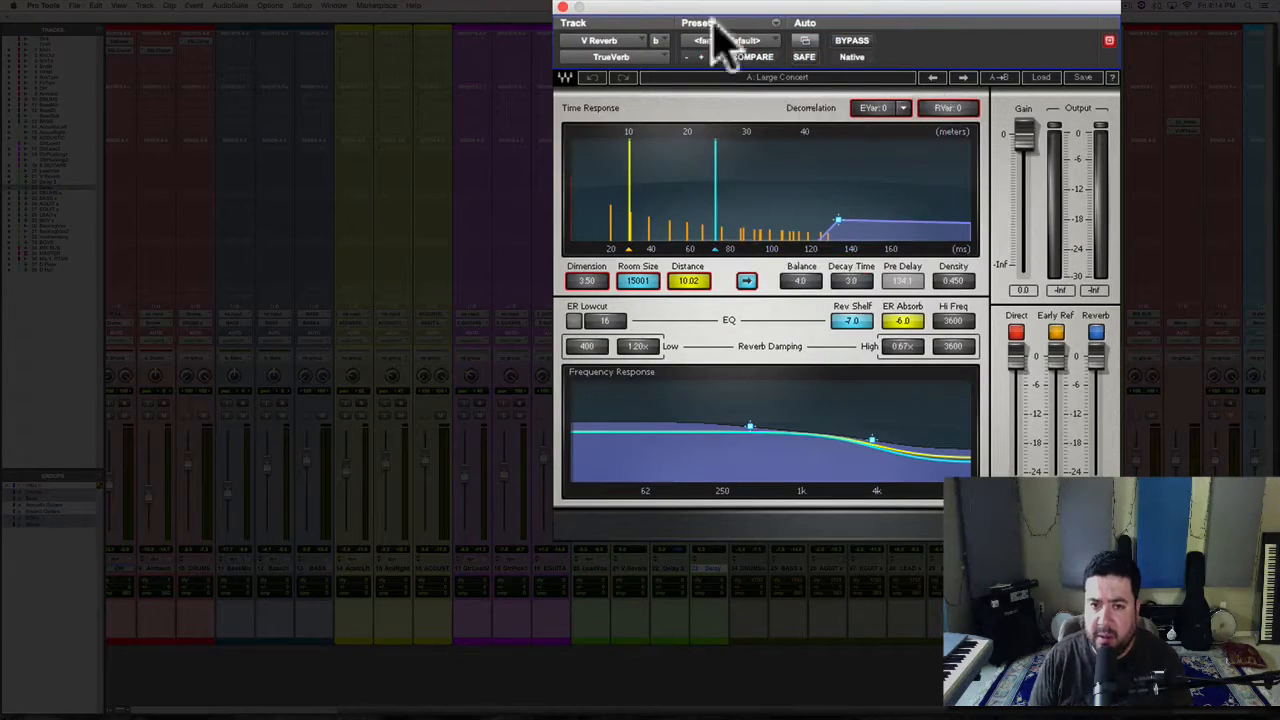
left_click(562, 8)
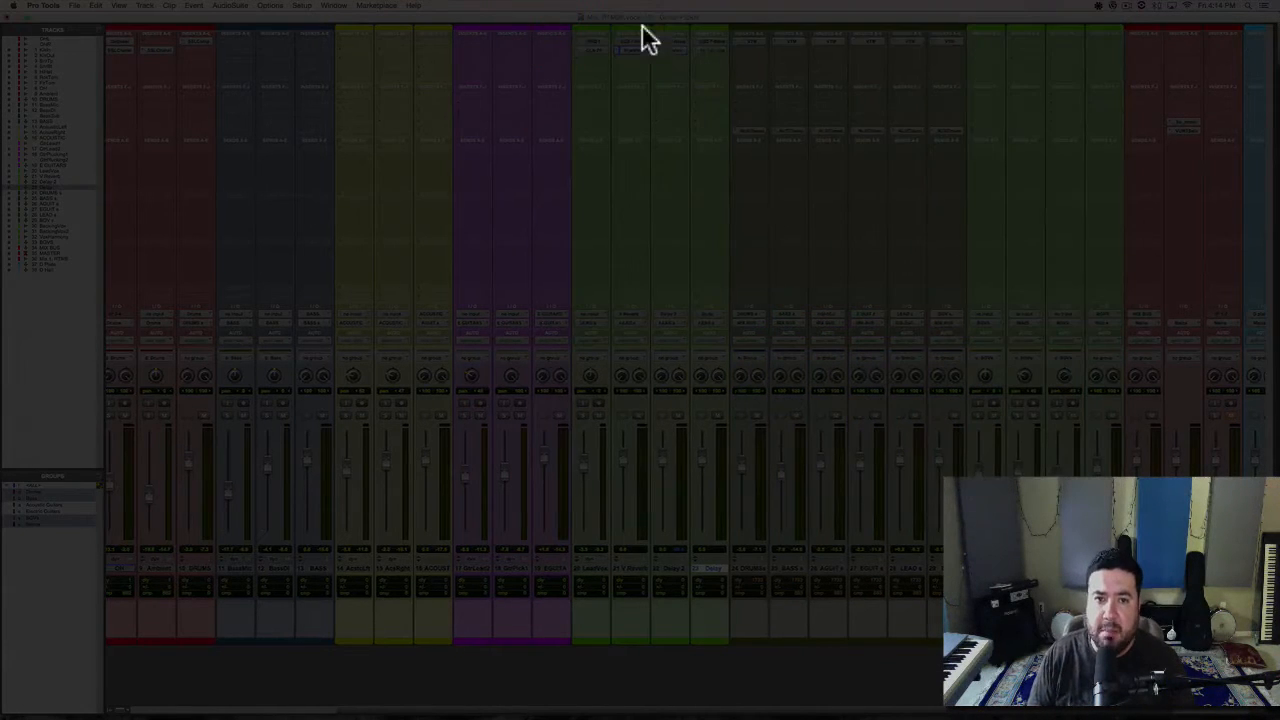
Open V Reverb's EQ3 7-Band and TrueVerb together and arrange the two plug-ins side by side.
left_click(645, 50)
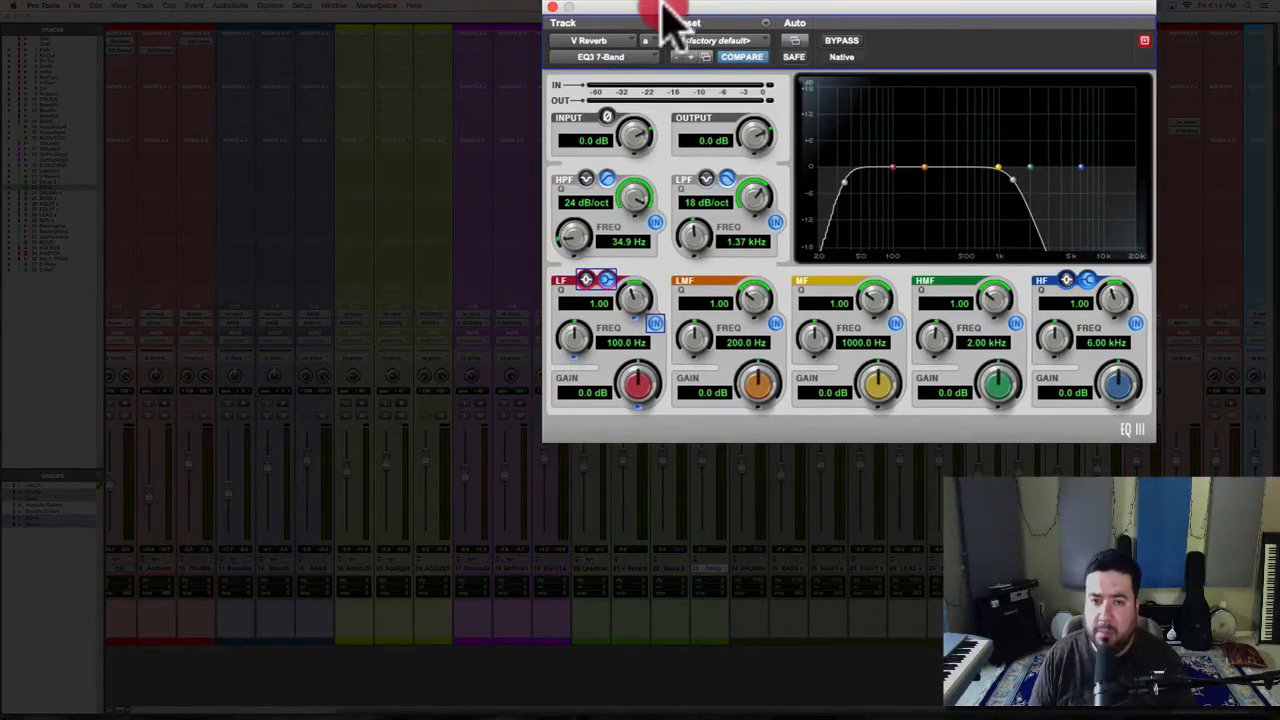
left_click_drag(657, 6, 685, 6)
left_click(633, 49, "shift")
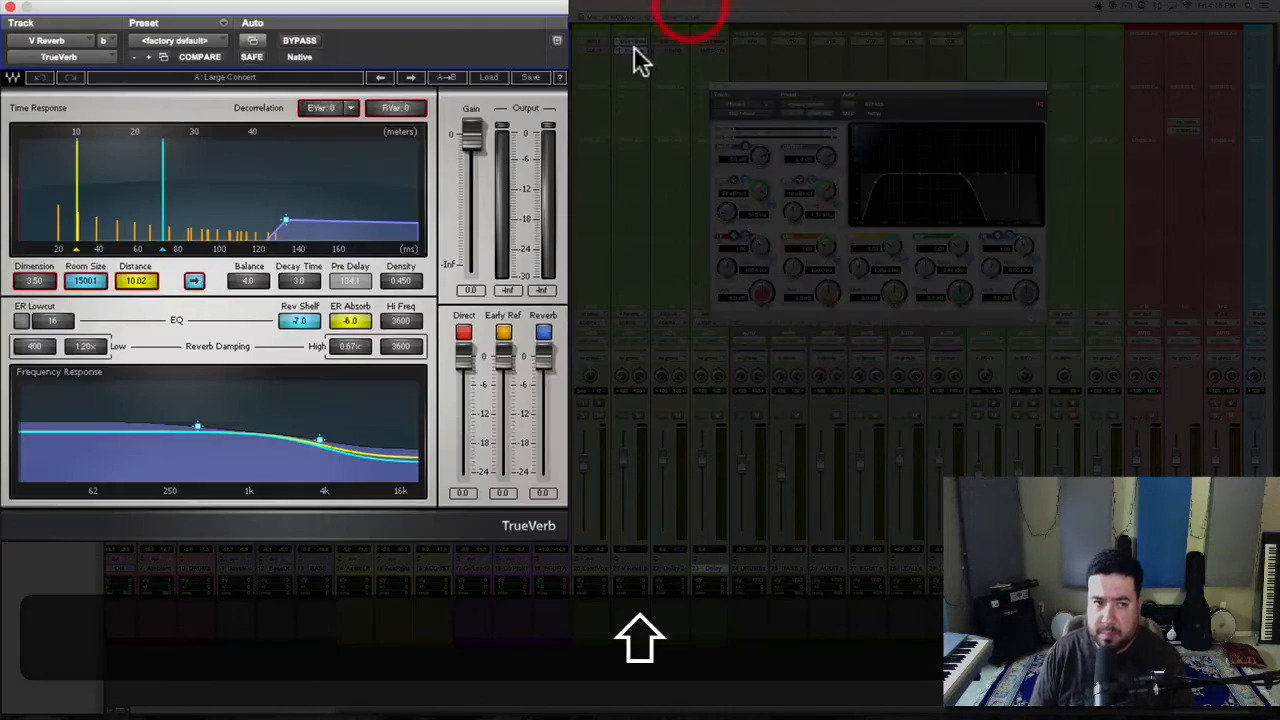
left_click_drag(507, 5, 763, 5)
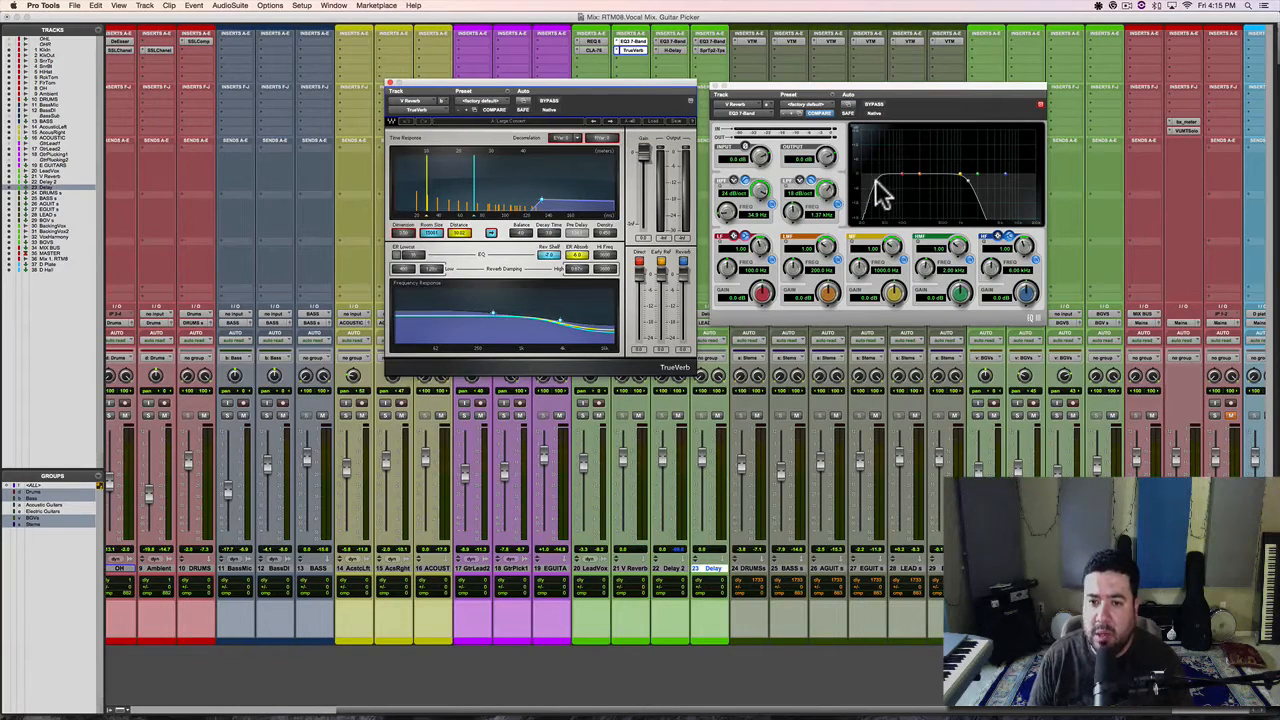
Set V Reverb's EQ3 7-Band high-pass filter to 71.2 Hz and low-pass filter to 1.22 kHz, and close both plug-ins.
left_click_drag(875, 183, 882, 180)
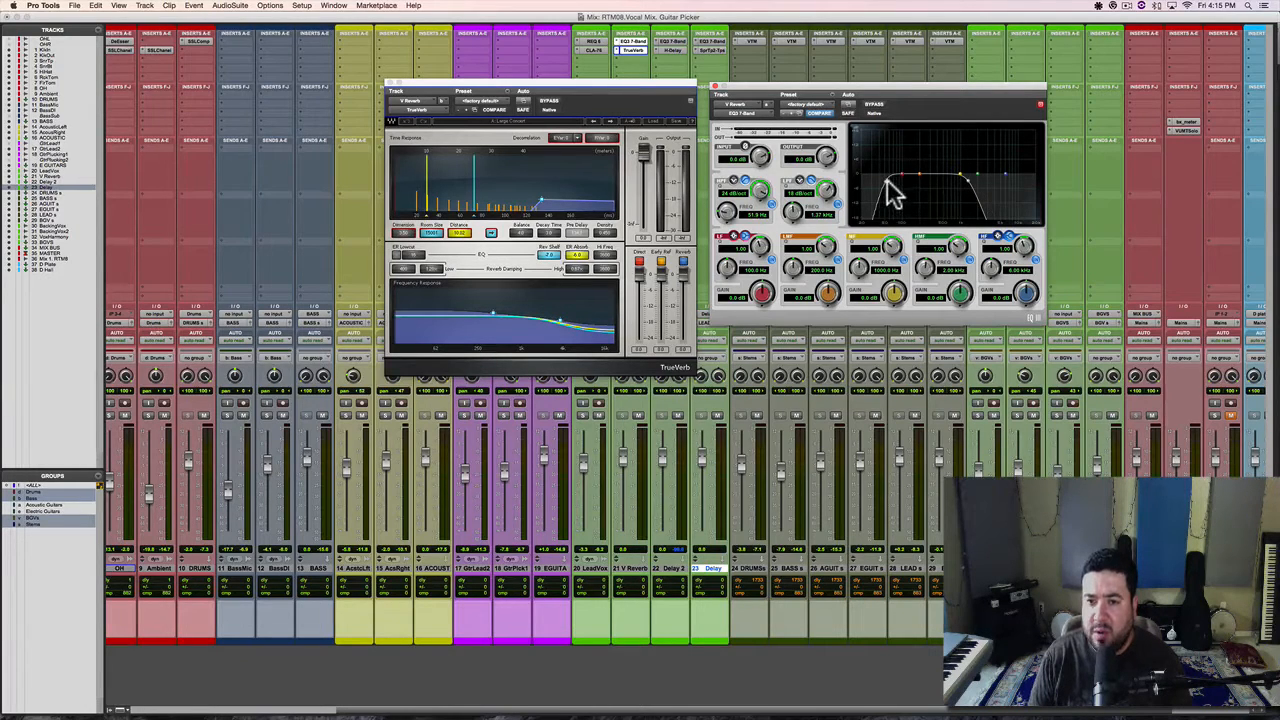
left_click_drag(886, 180, 890, 178)
left_click_drag(970, 180, 963, 181)
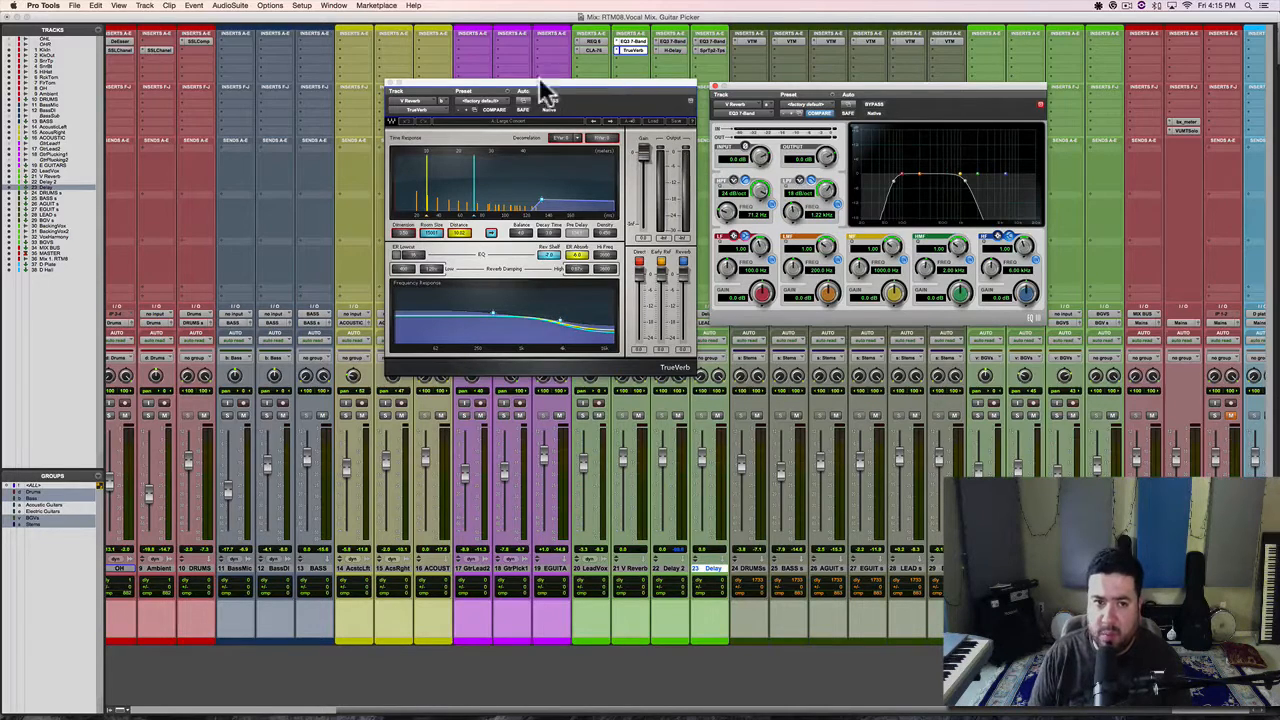
left_click(391, 81)
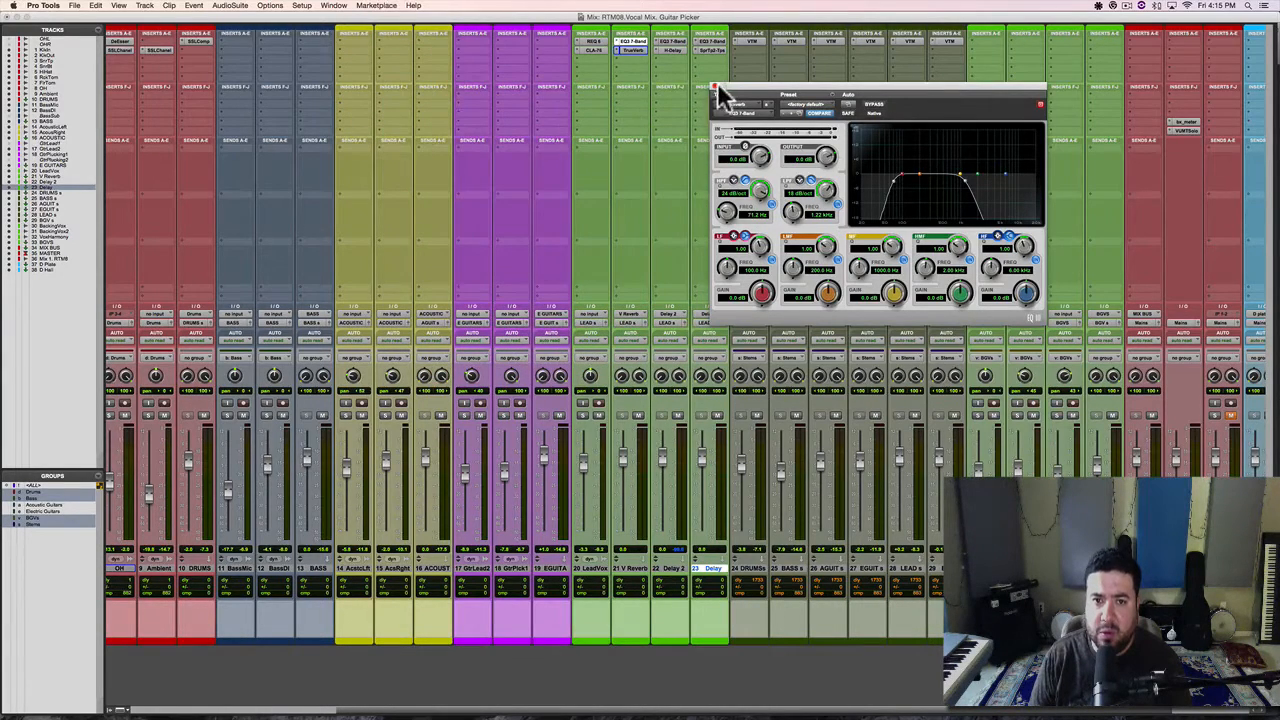
left_click(716, 88)
Add a V Reverb bus send to LeadVox, solo the track and raise the send to -0.1 dB during playback.
left_click(586, 146)
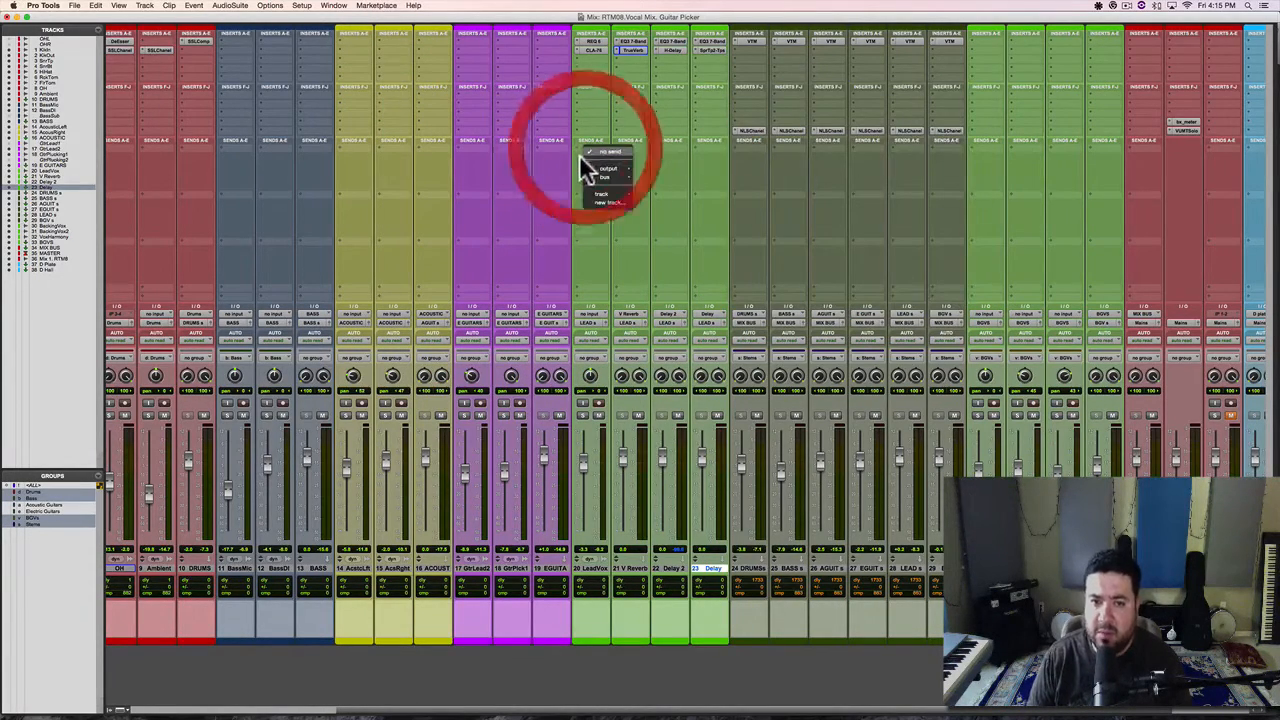
mouse_move(598, 176)
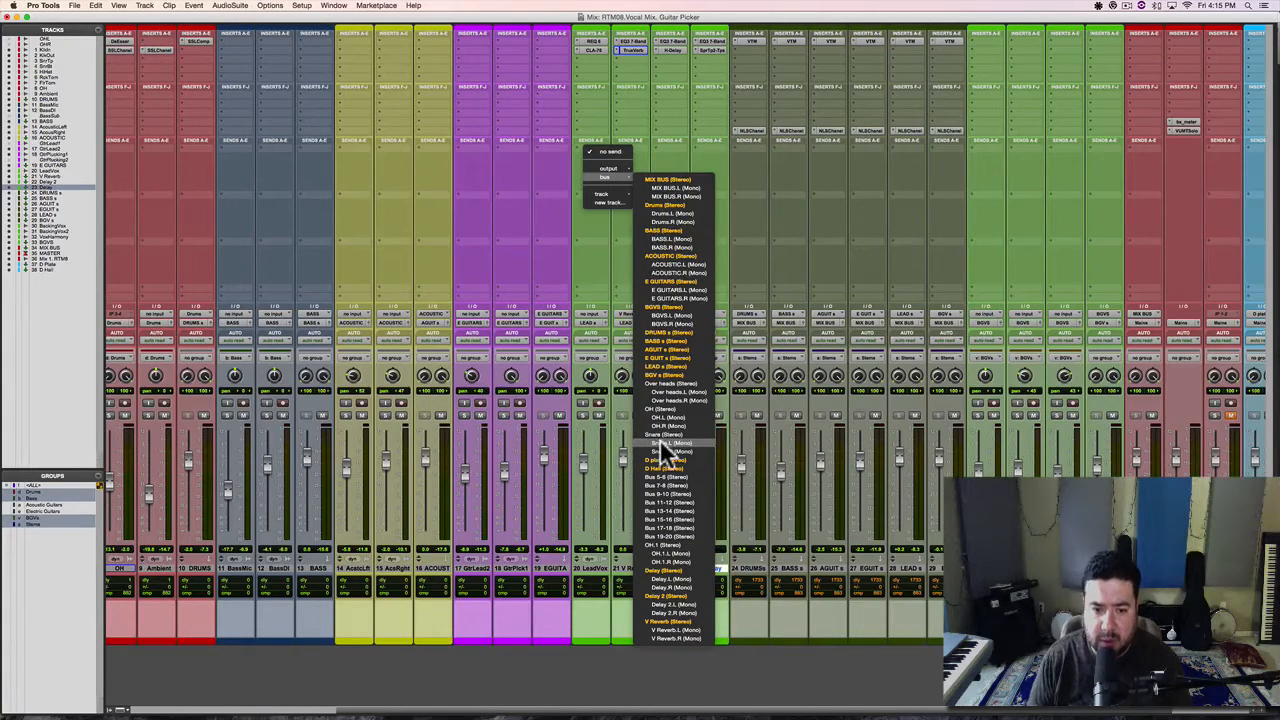
left_click(664, 617)
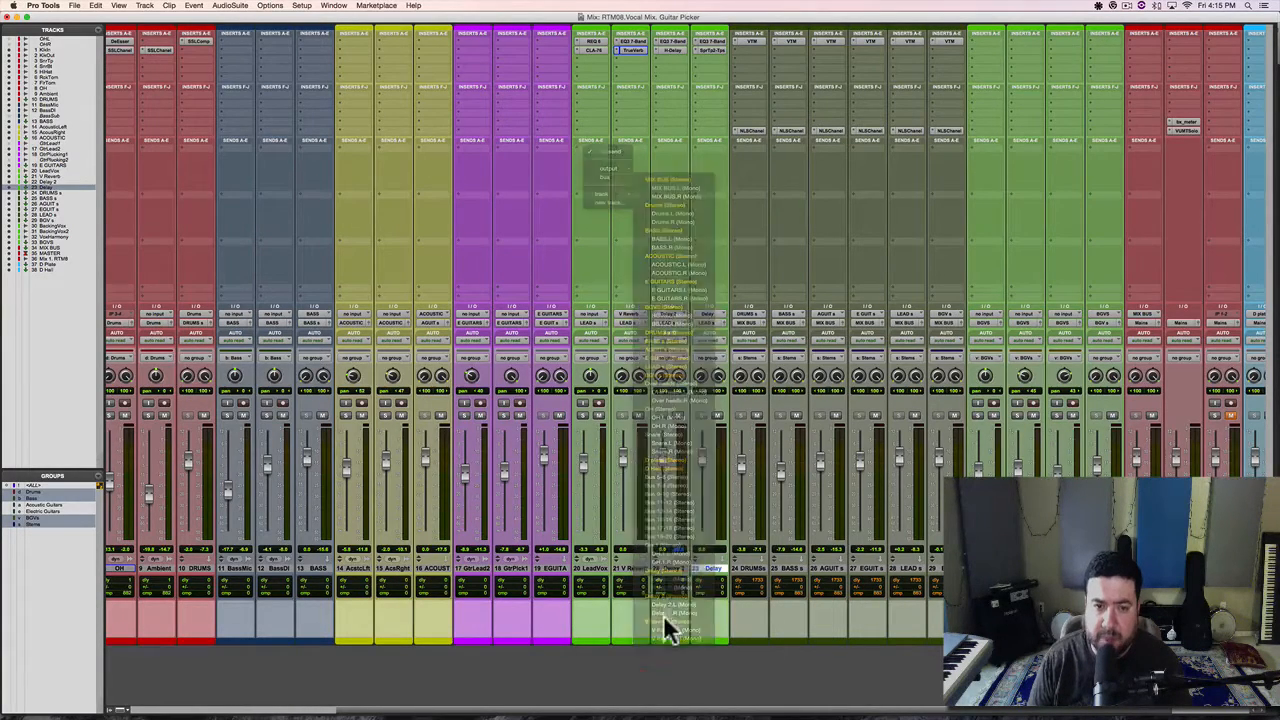
left_click_drag(596, 262, 832, 165)
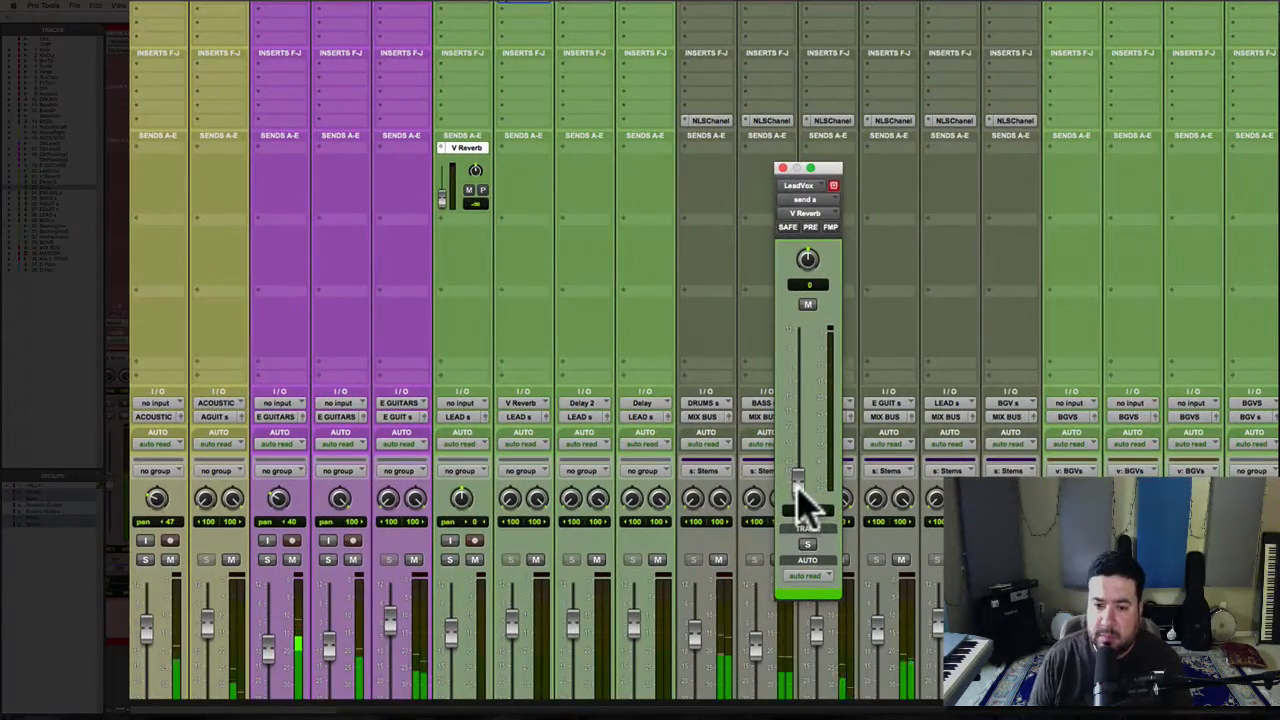
left_click(450, 560)
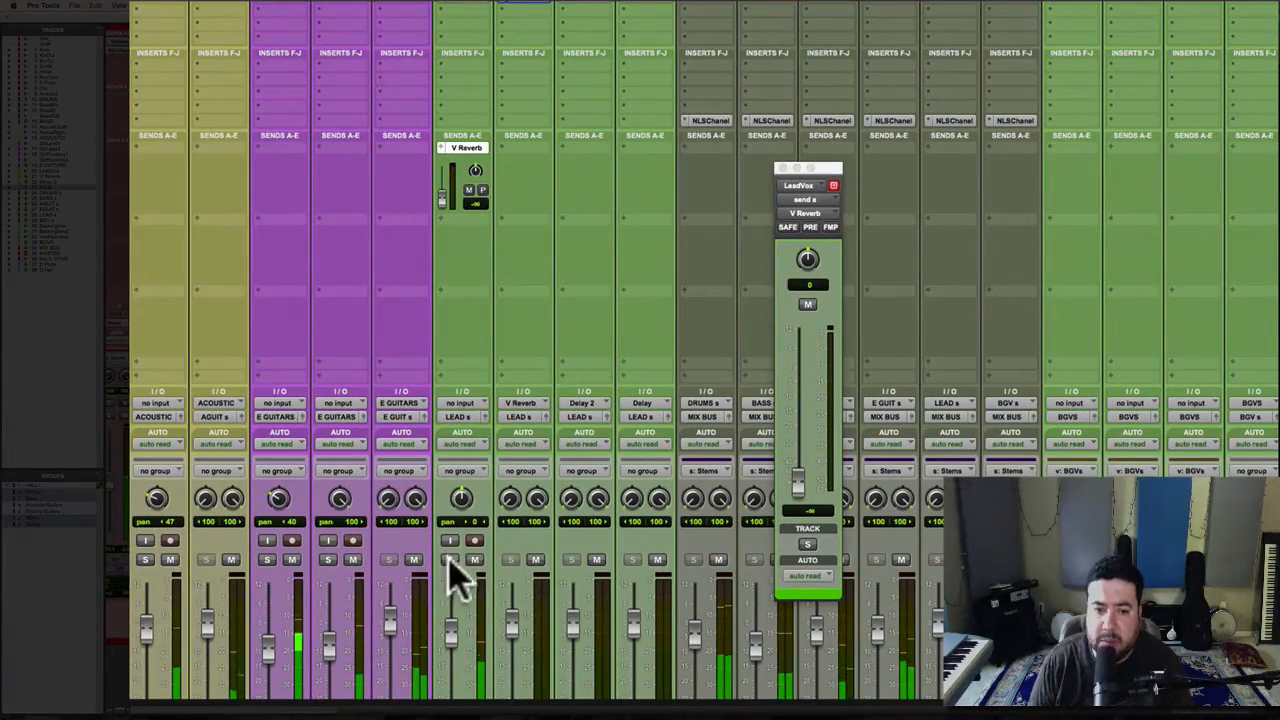
left_click_drag(802, 492, 797, 368)
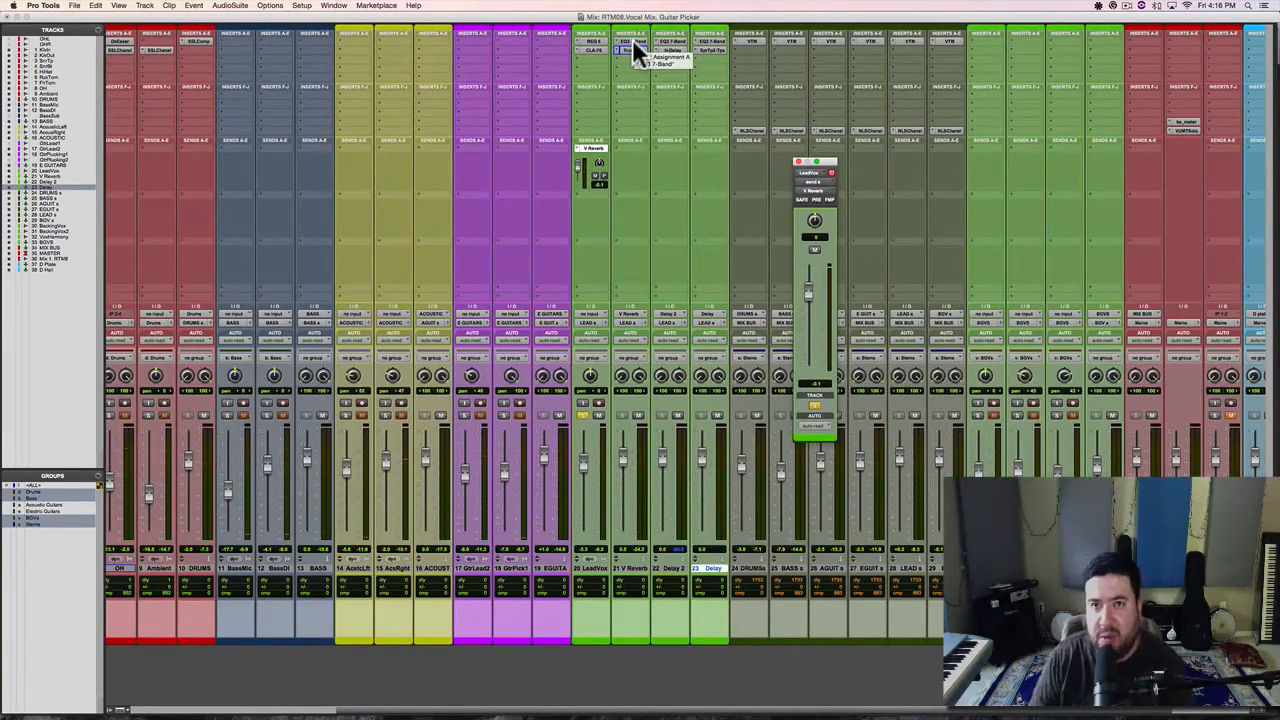
In V Reverb's EQ3 7-Band, set the low-pass filter to 1.92 kHz and cut the low-mid band by 7.5 dB at 264.1 Hz.
left_click(632, 41)
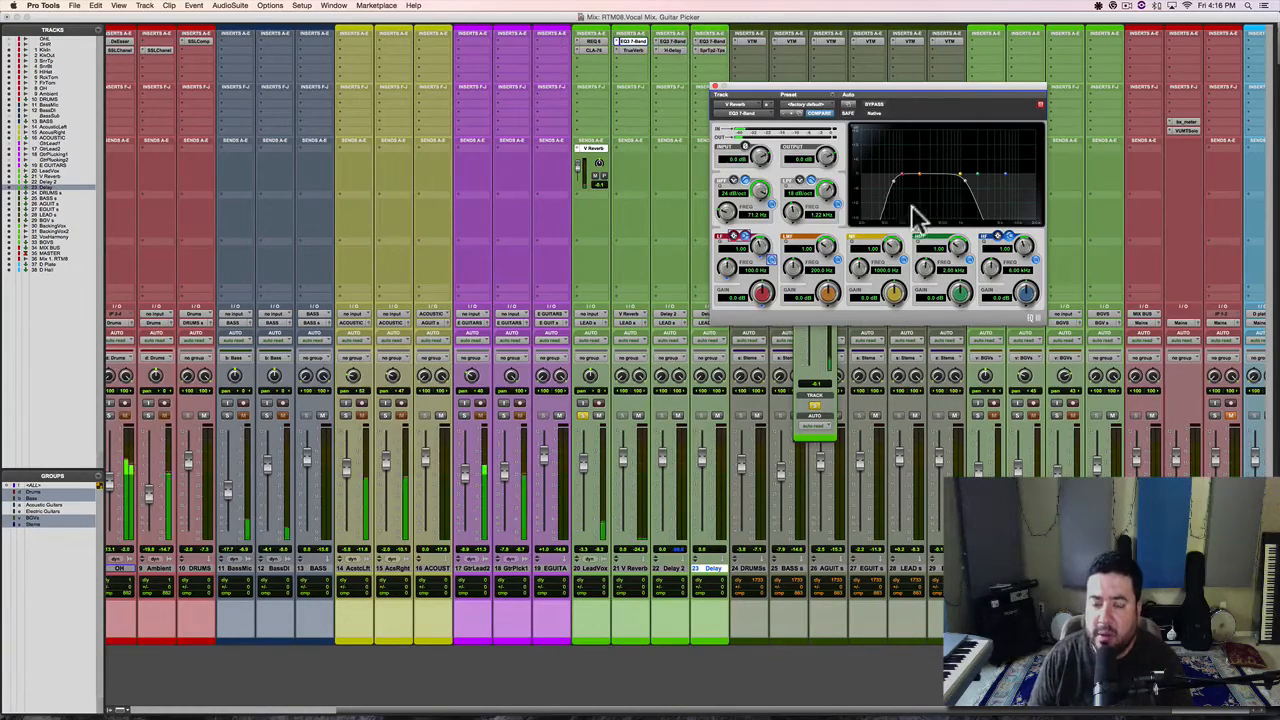
left_click(874, 104)
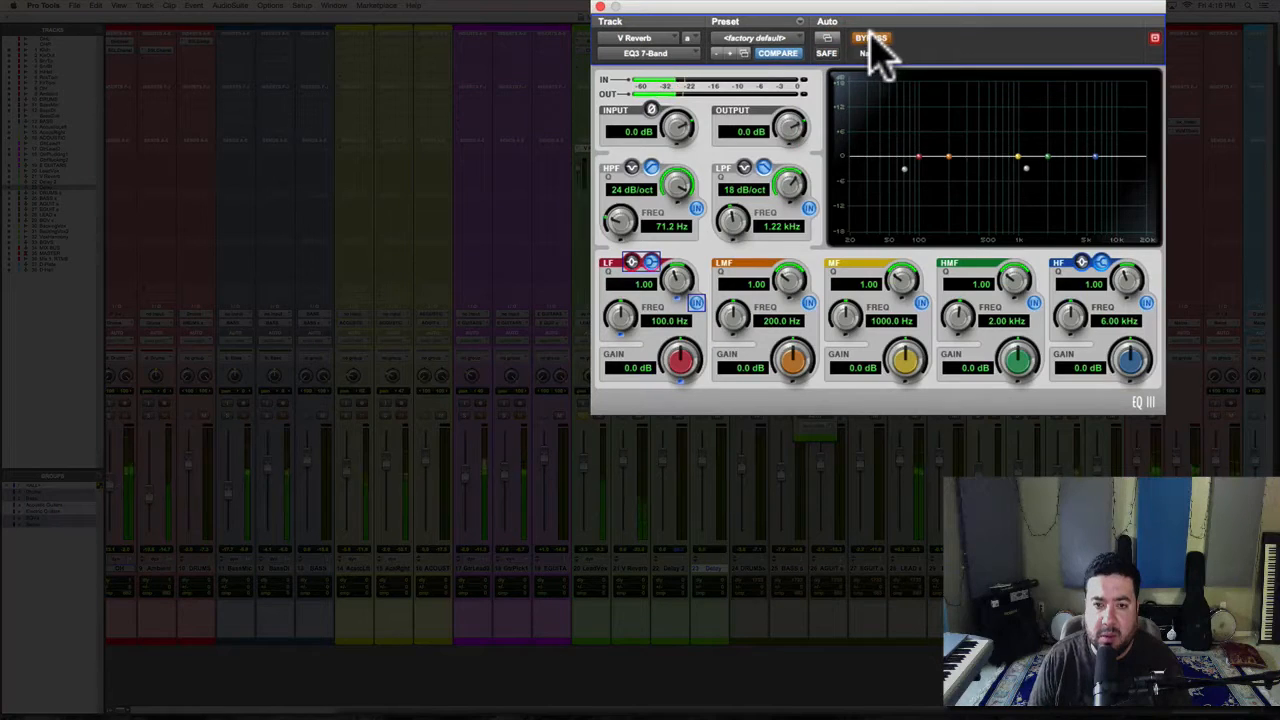
left_click(870, 40)
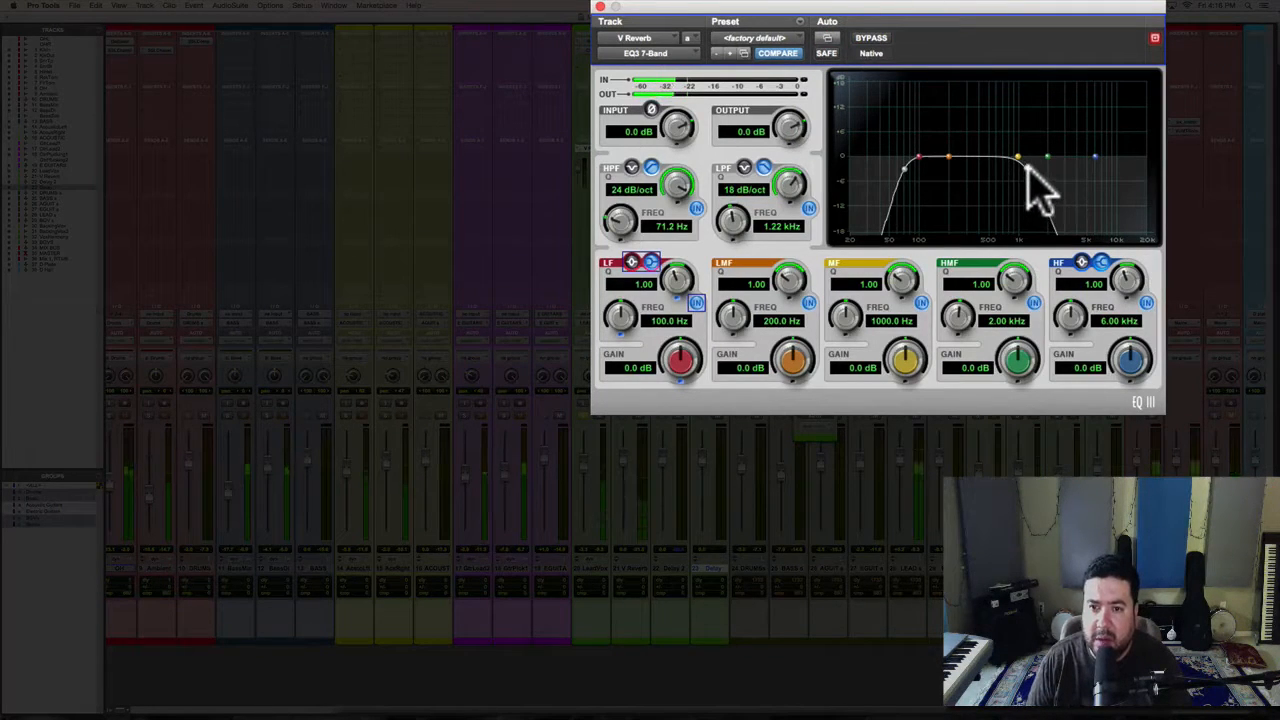
left_click_drag(1024, 166, 1049, 170)
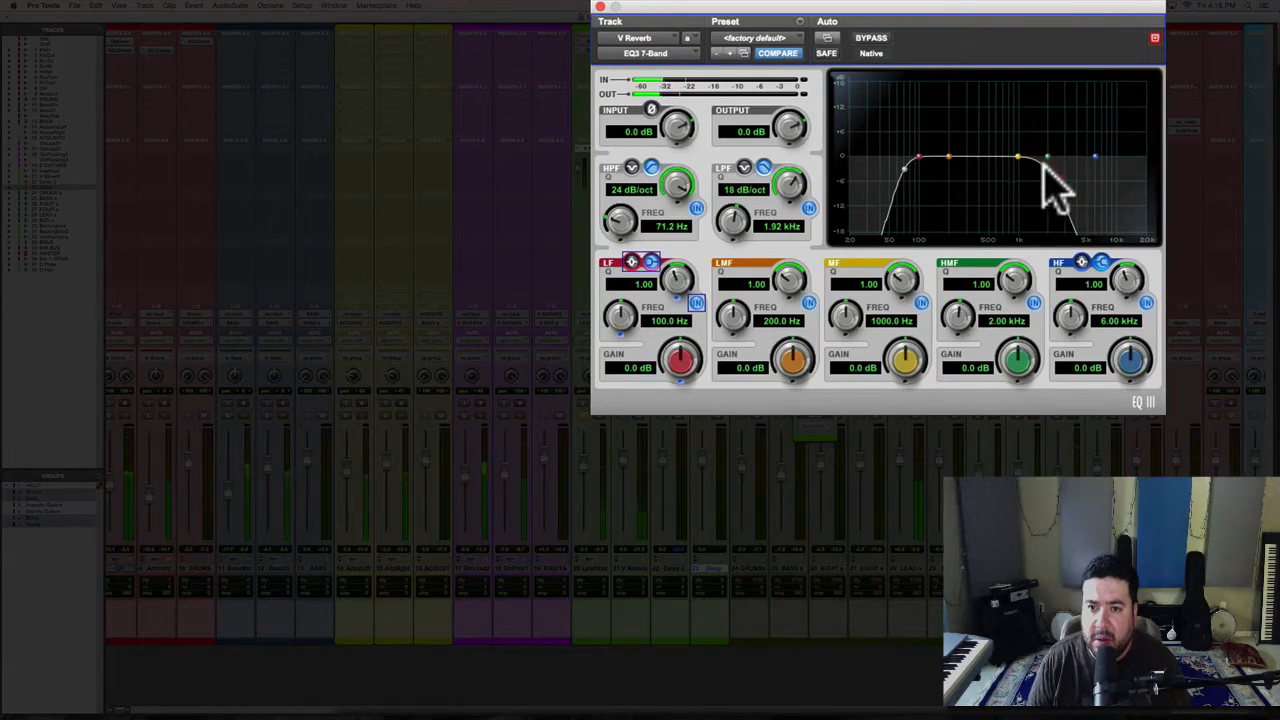
left_click(952, 161)
left_click_drag(952, 161, 962, 188)
Compare the reverb with V Reverb's EQ3 7-Band bypassed and active, leave the EQ active, and close the plug-in and send windows.
left_click(871, 39)
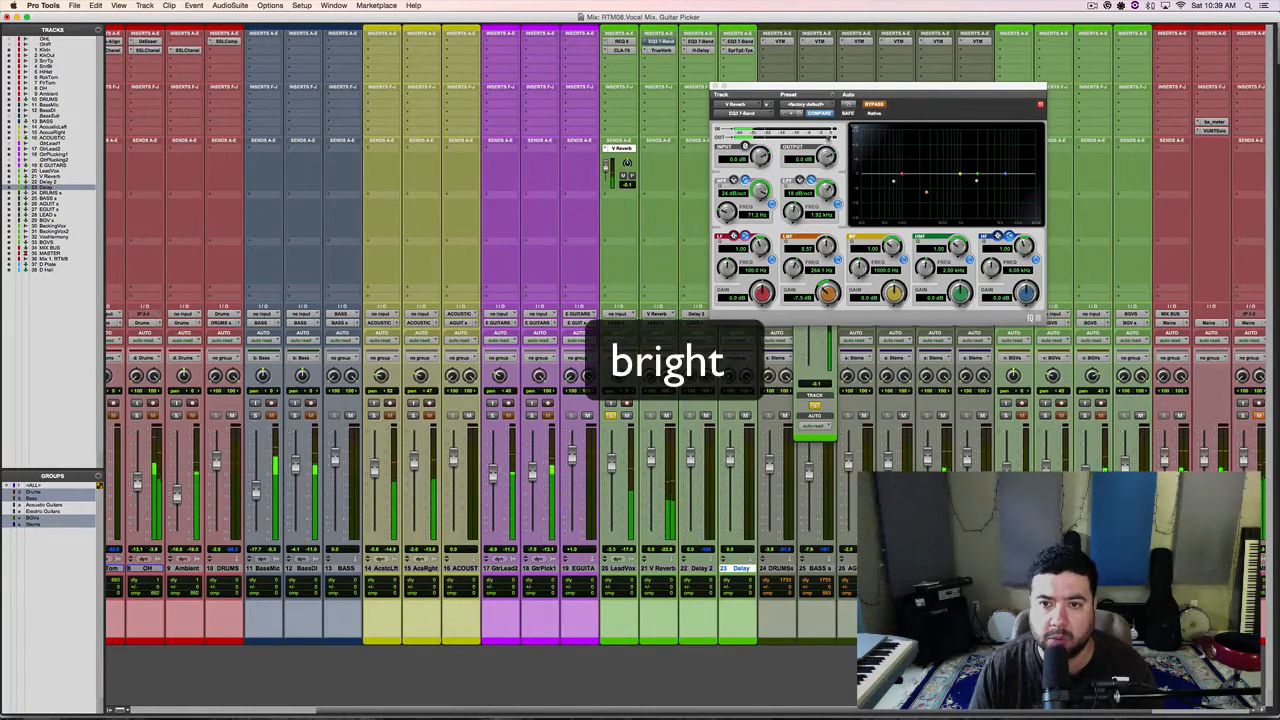
left_click(873, 105)
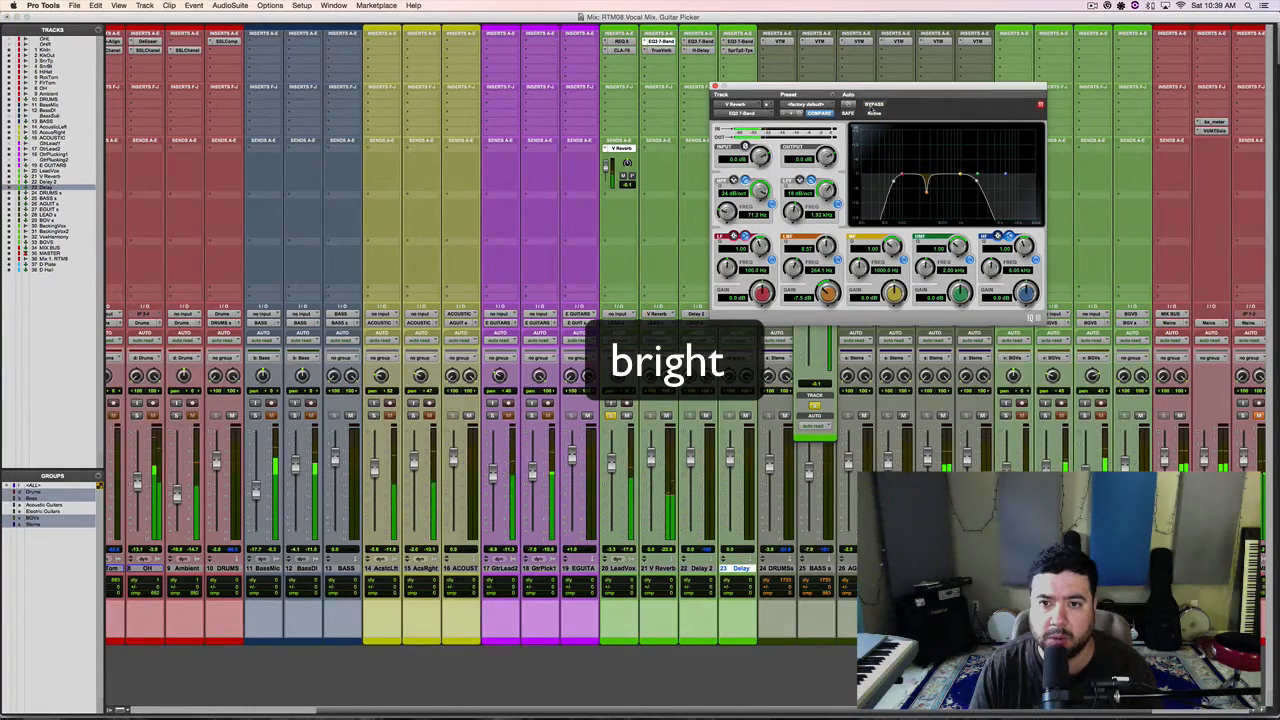
left_click(873, 105)
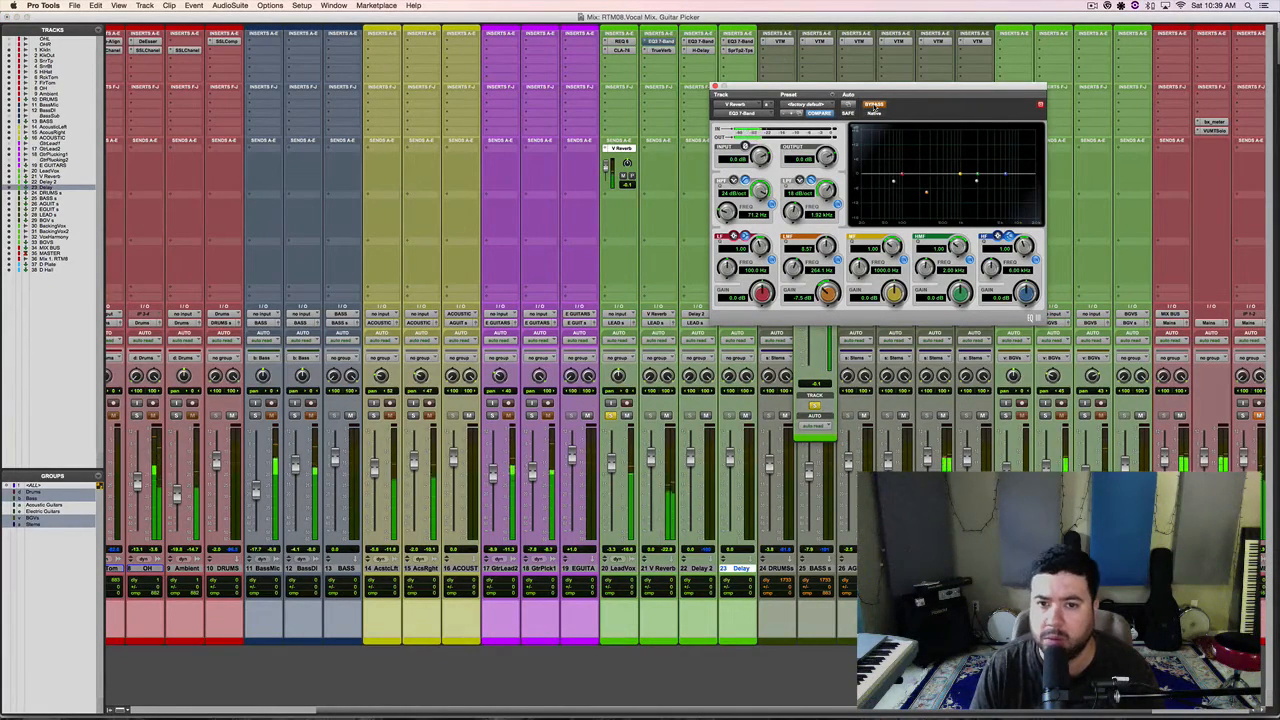
left_click(873, 105)
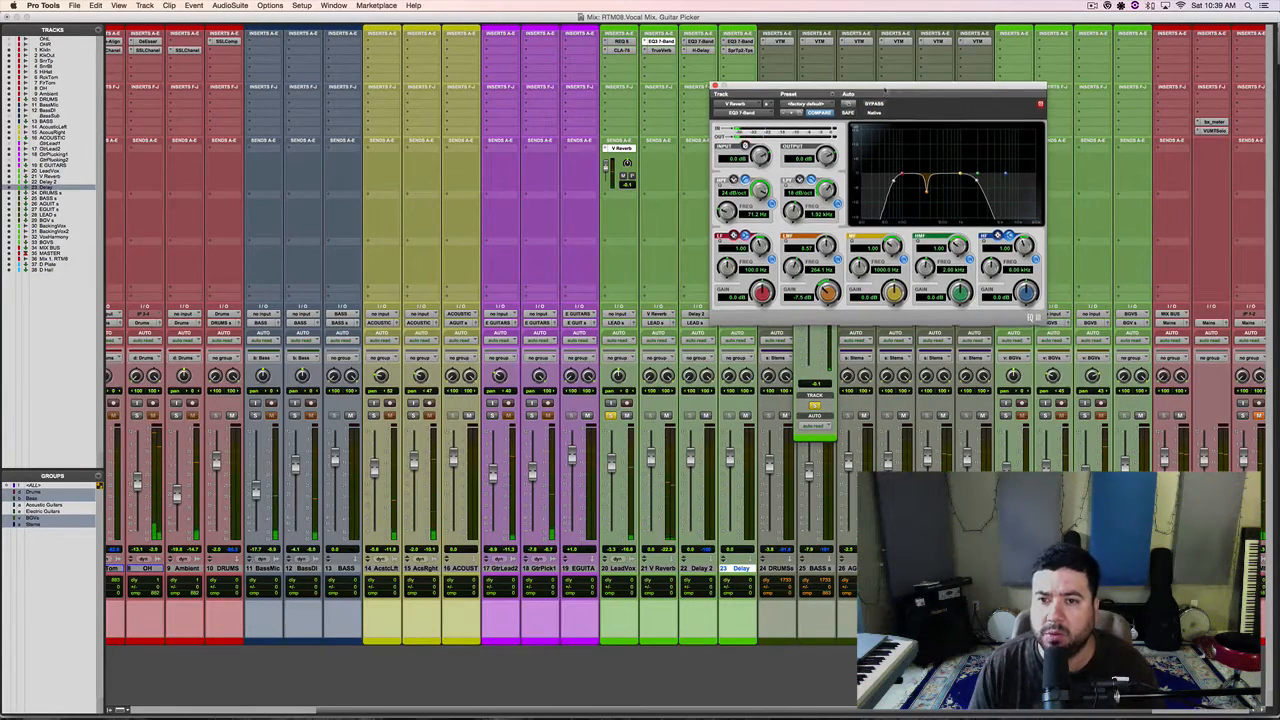
left_click_drag(884, 91, 890, 88)
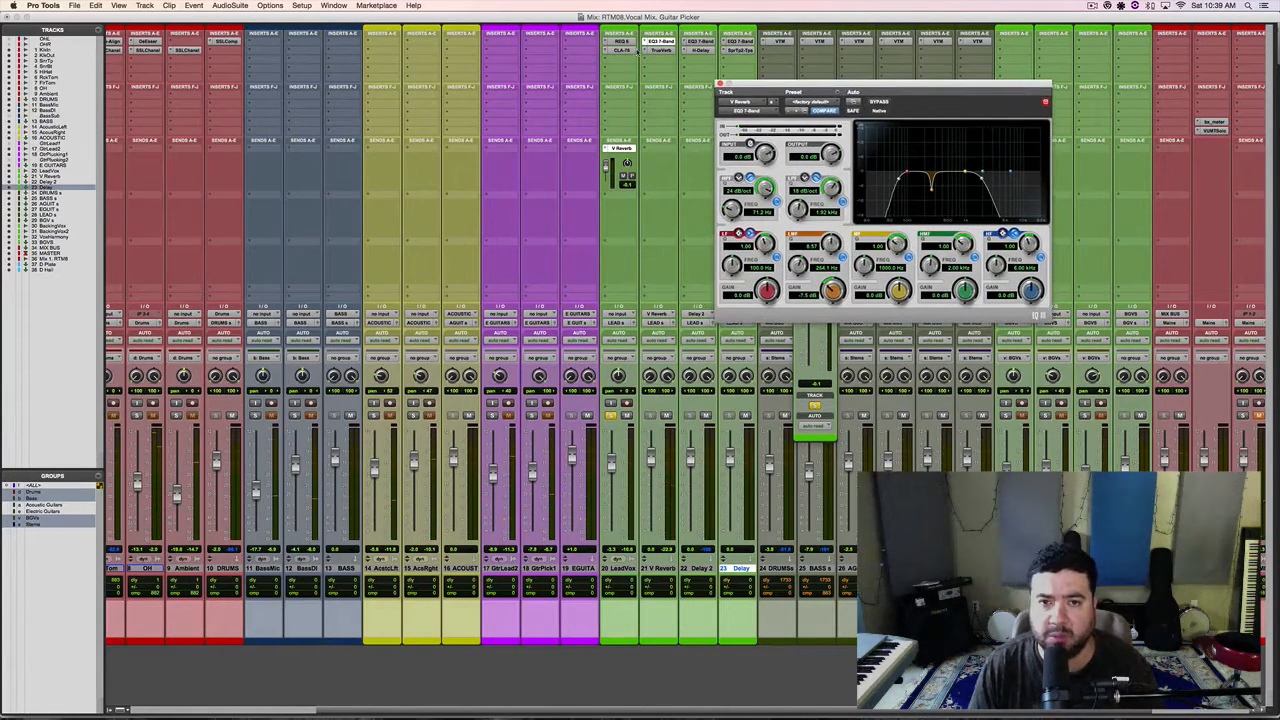
left_click(880, 103)
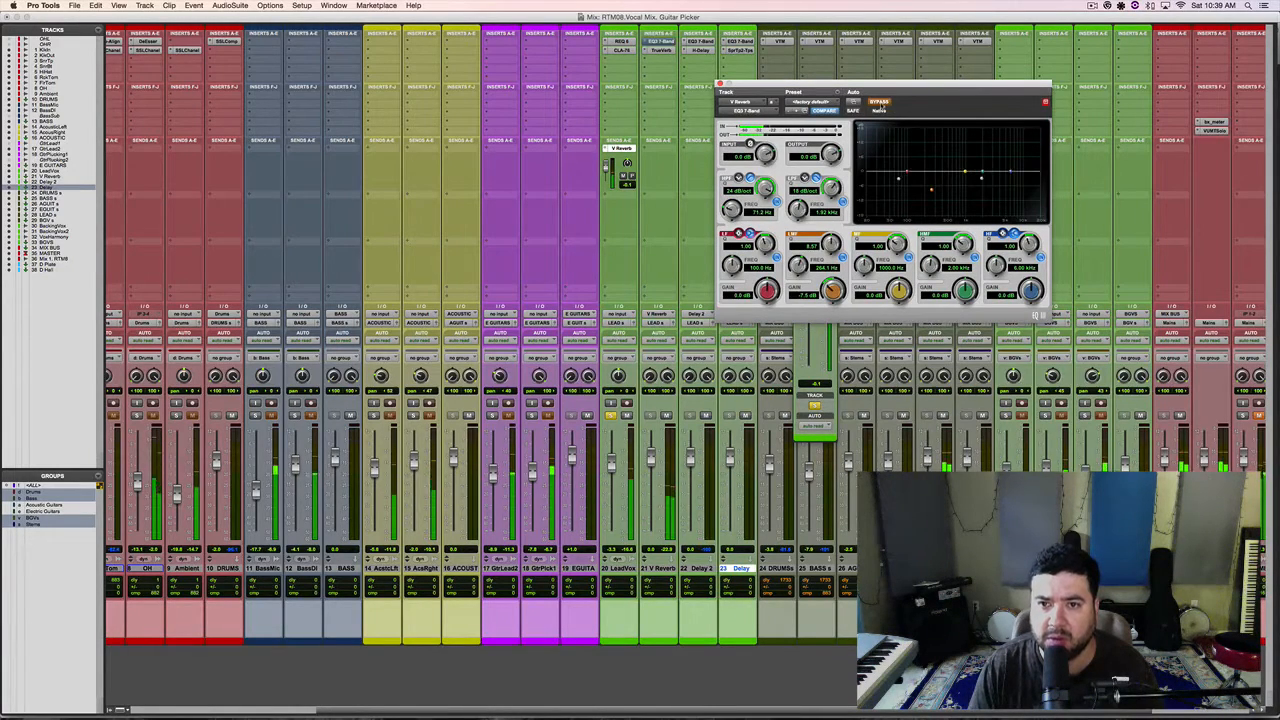
left_click(882, 103)
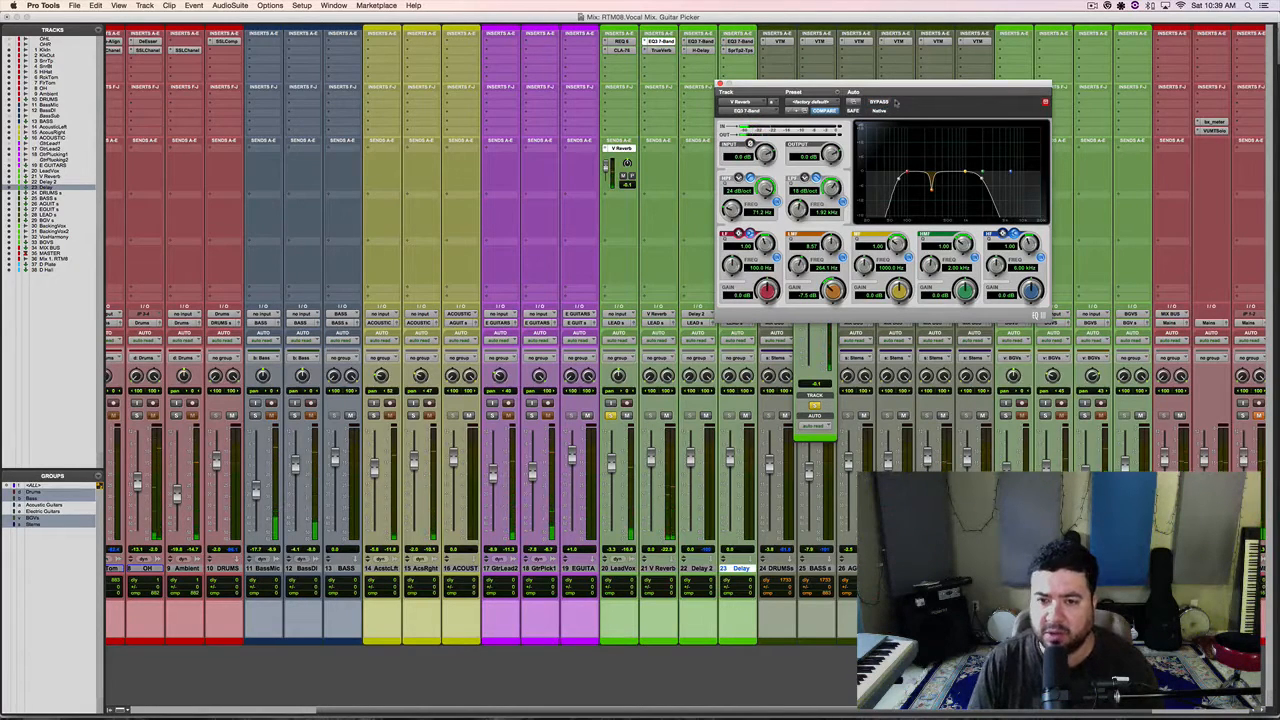
left_click(822, 345, "ctrl+super")
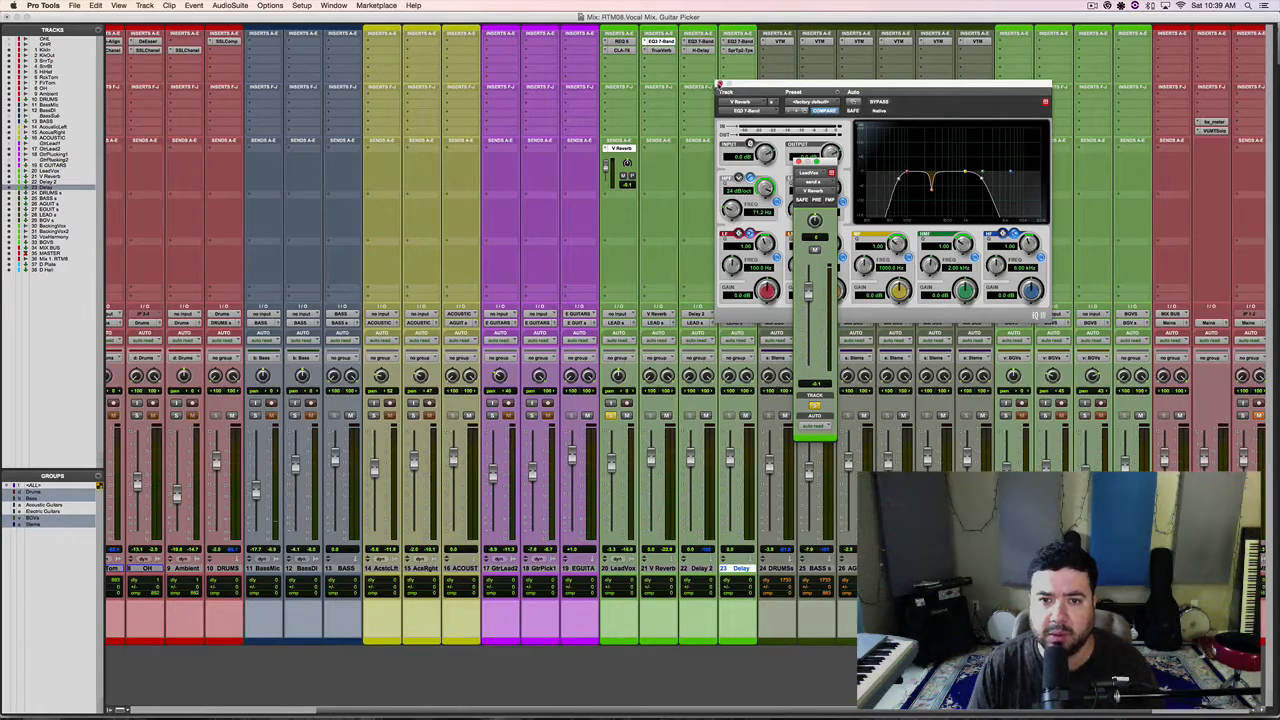
left_click(720, 85)
left_click(799, 162)
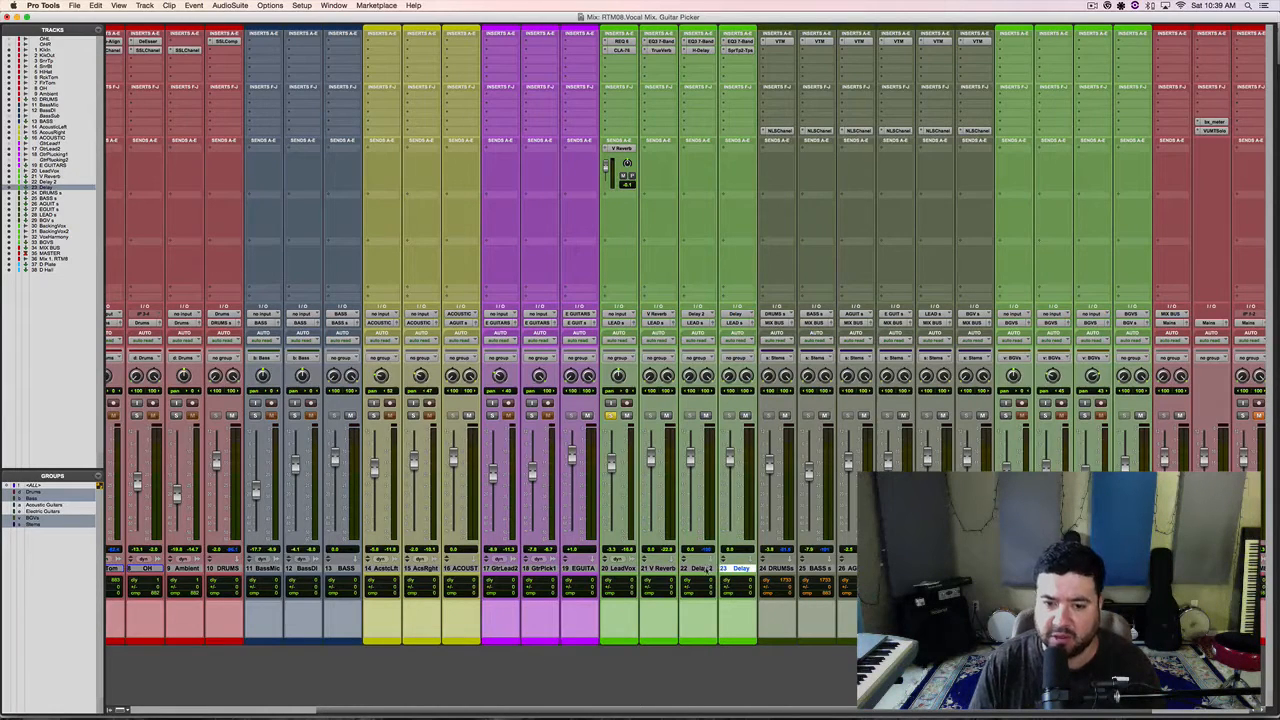
Add a Delay 2 bus send to LeadVox and raise it to -0.1 dB during playback with the V Reverb send muted.
left_click(619, 194)
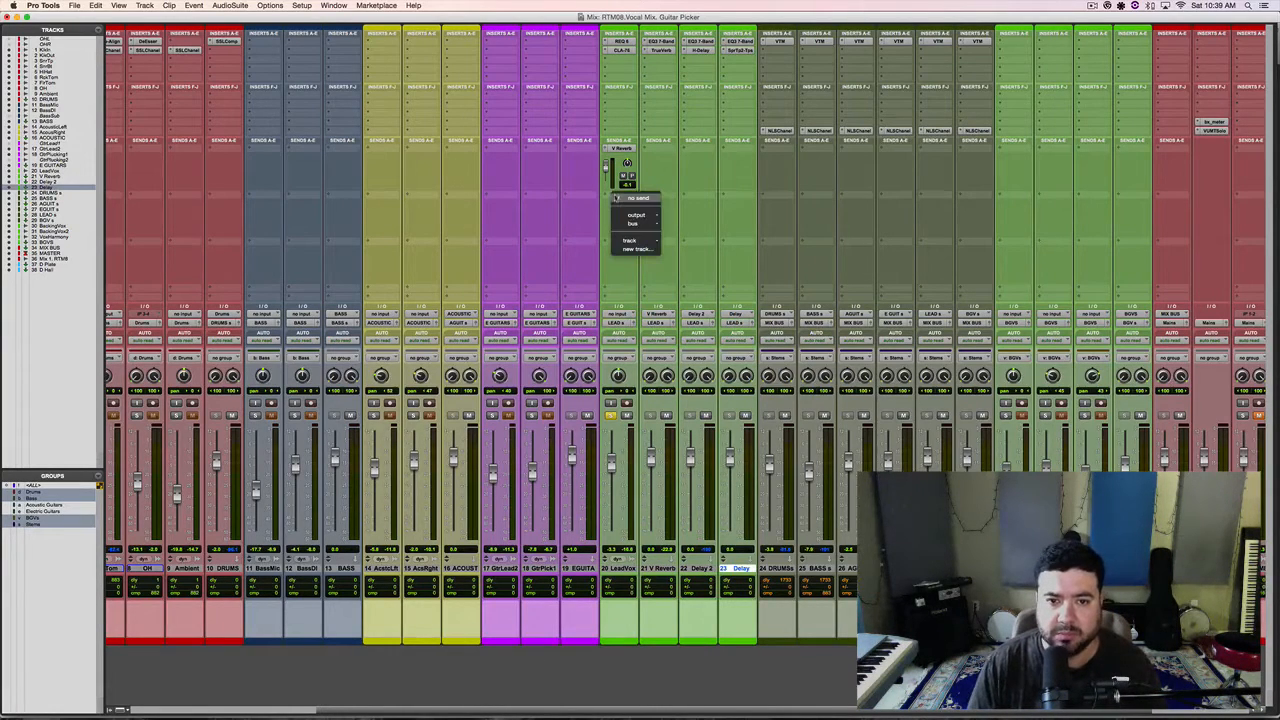
mouse_move(633, 224)
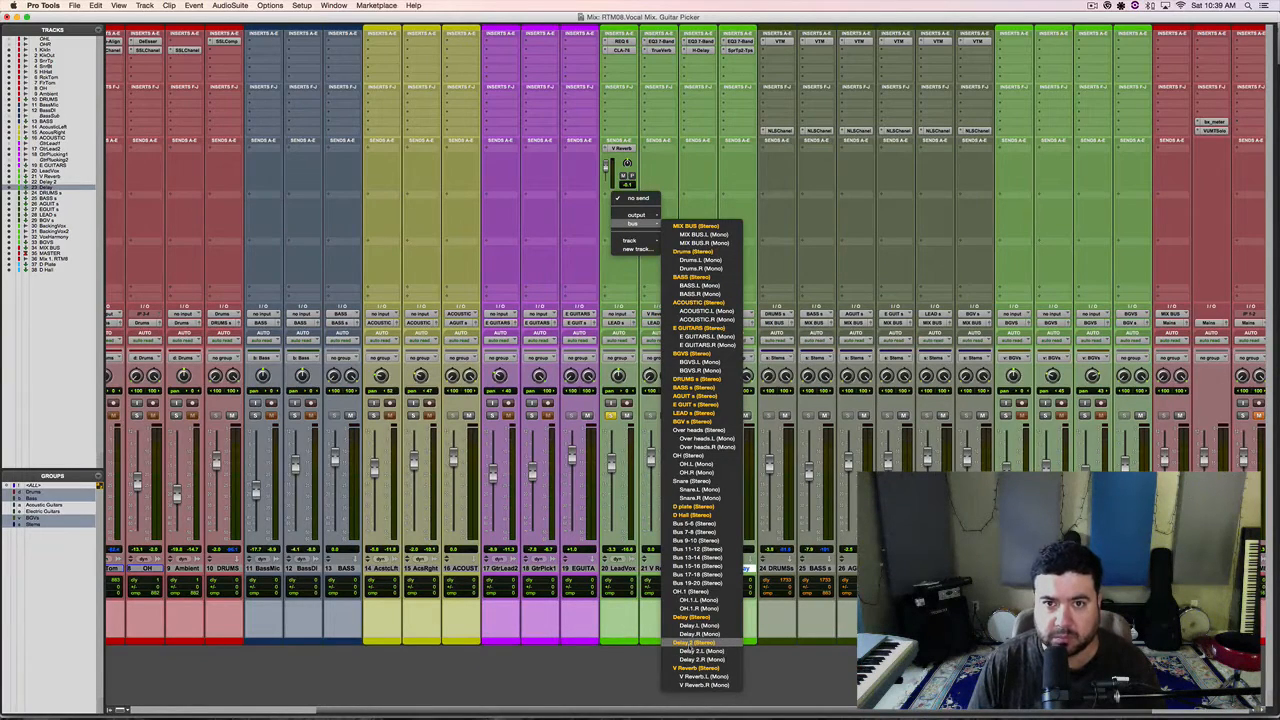
left_click(700, 642)
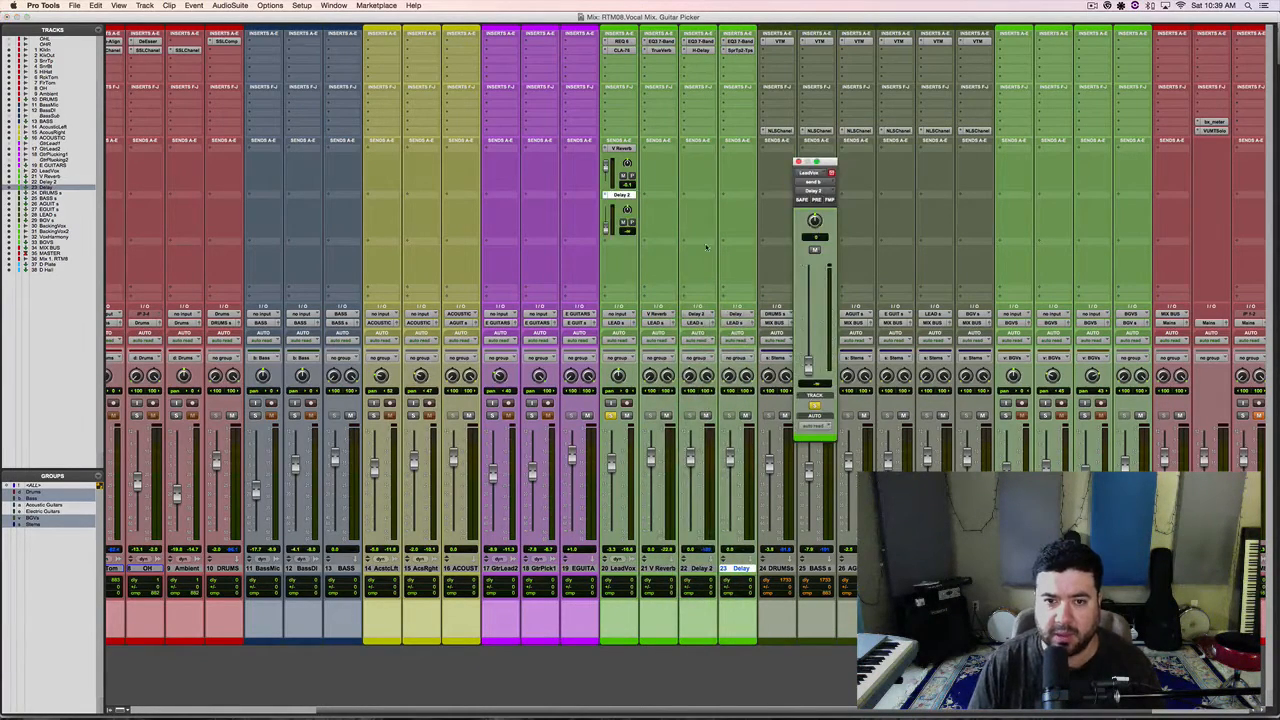
key("space")
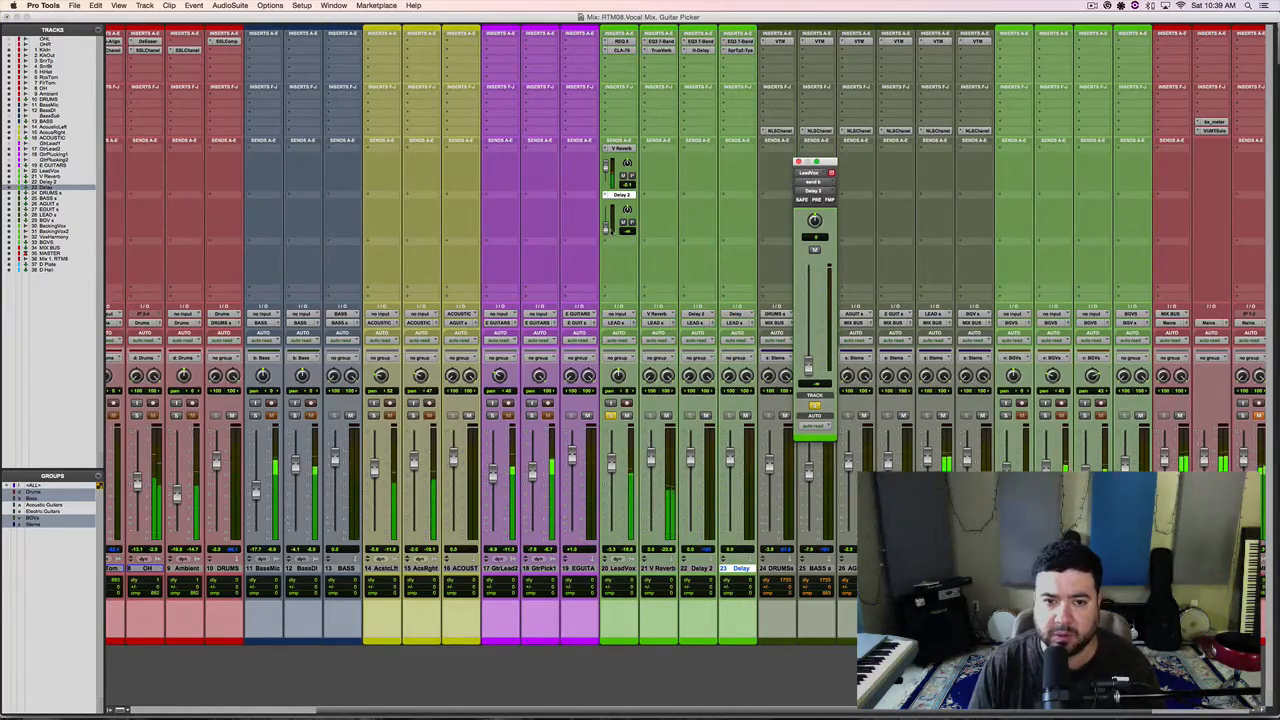
left_click_drag(606, 229, 606, 218)
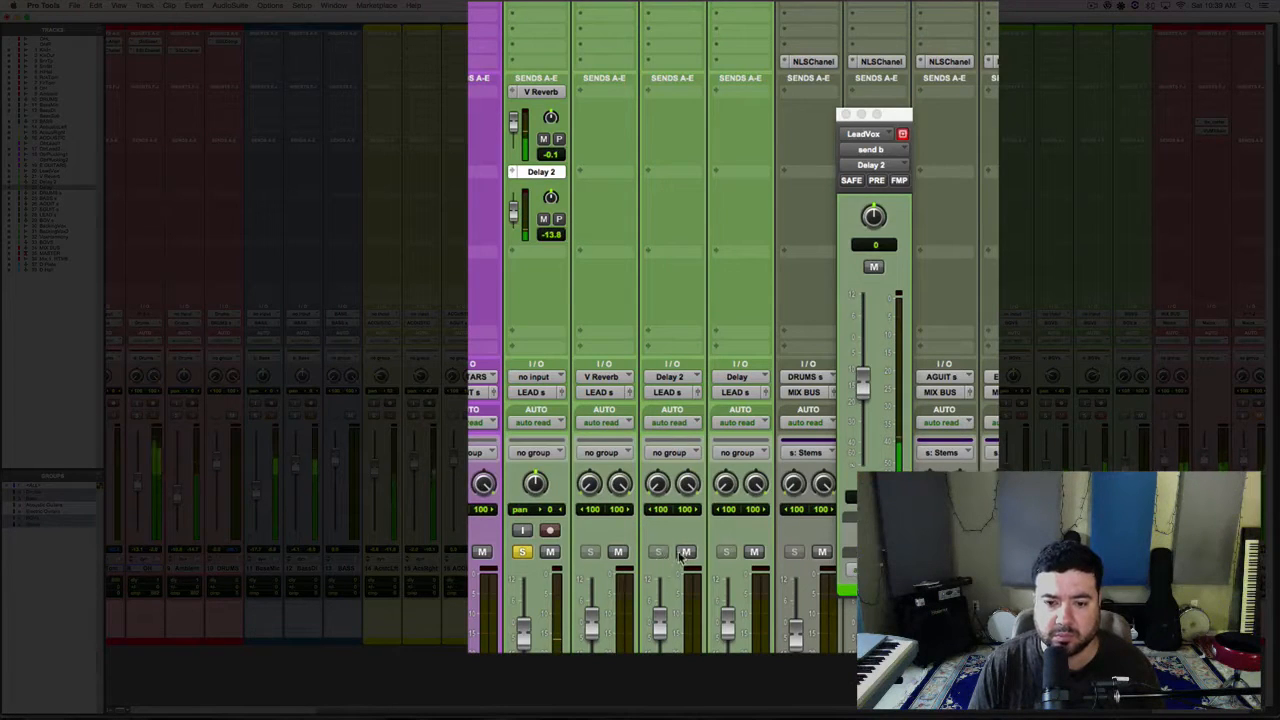
left_click(541, 141)
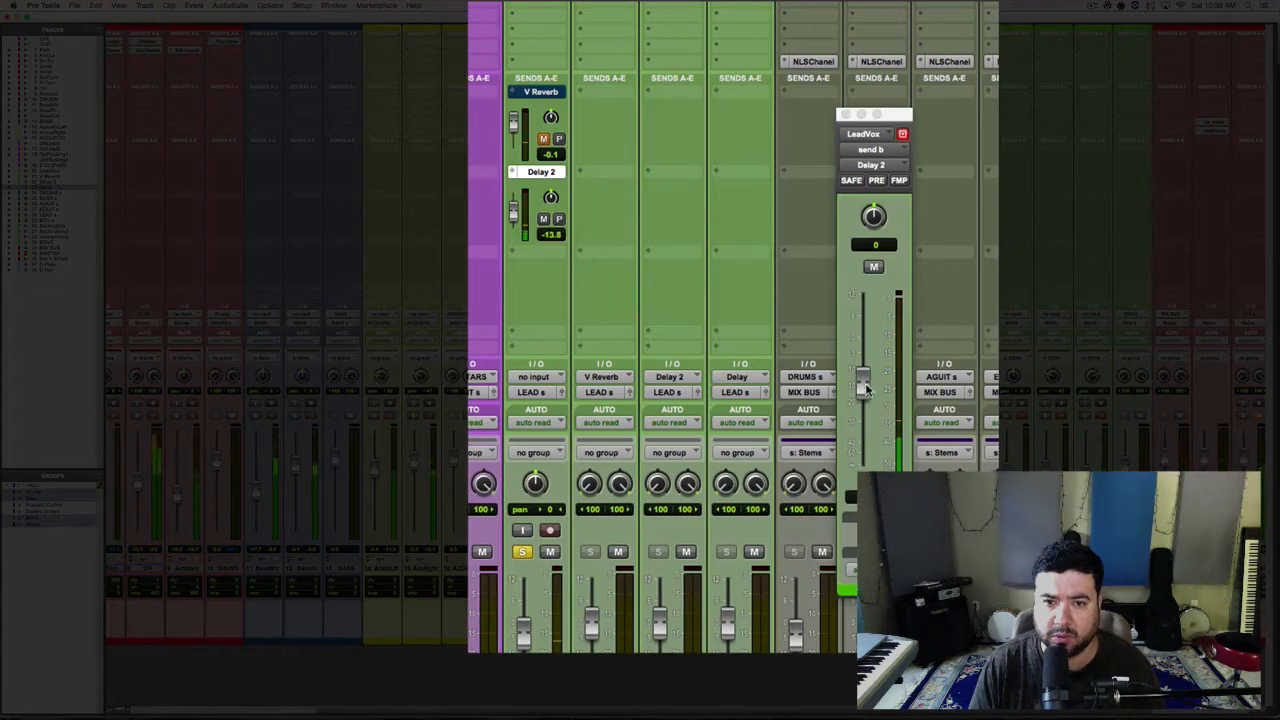
left_click_drag(862, 392, 862, 344)
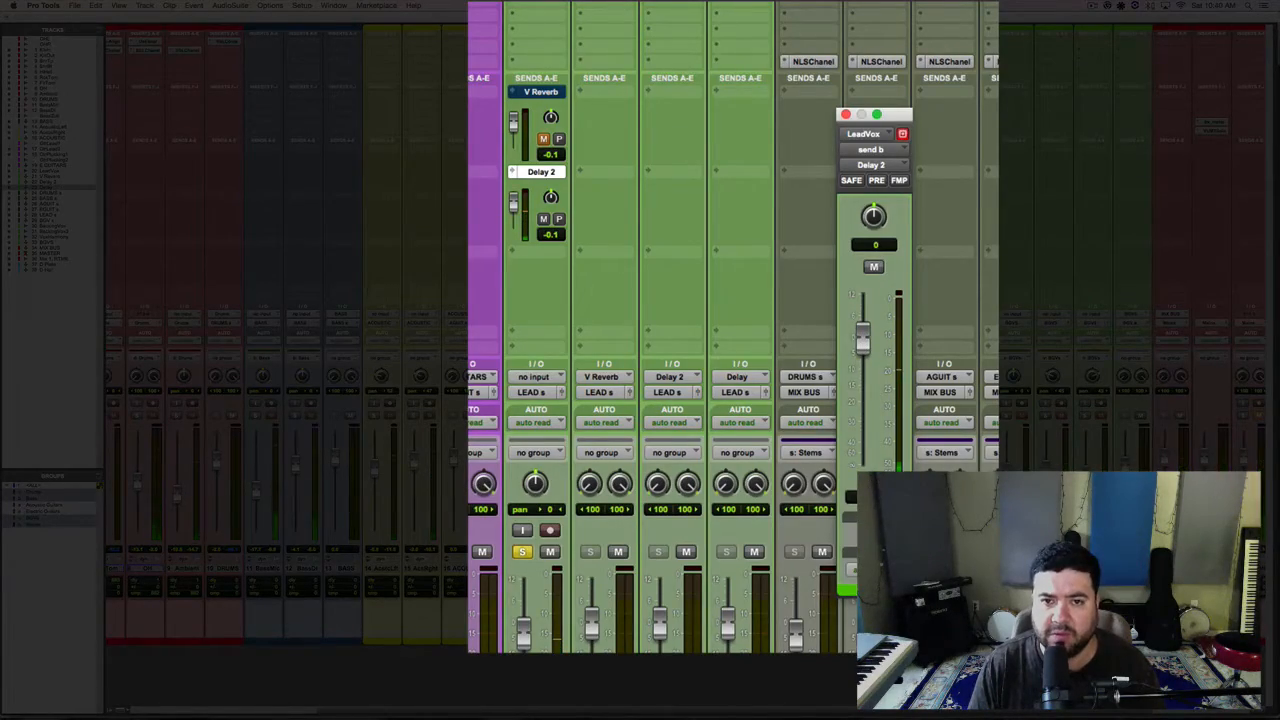
Open the H-Delay on the Delay 2 track, examine its delay time, feedback and filter settings, and close it.
left_click(700, 50)
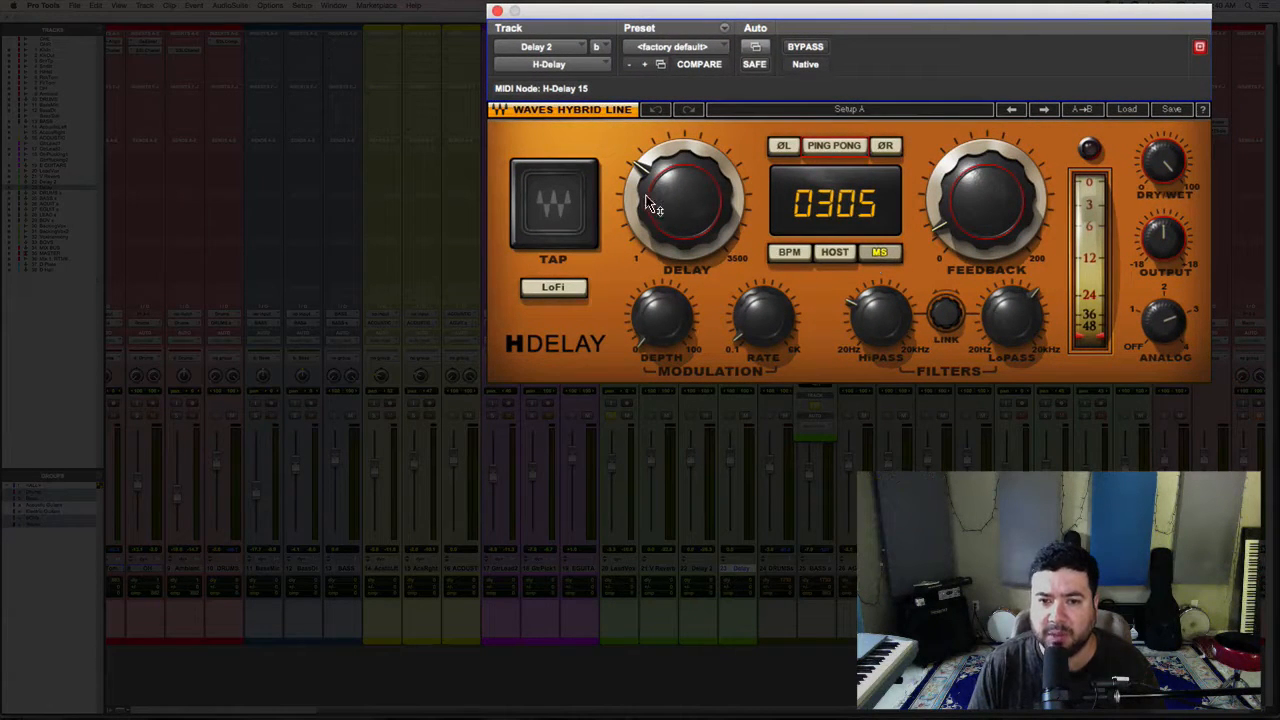
mouse_move(662, 200)
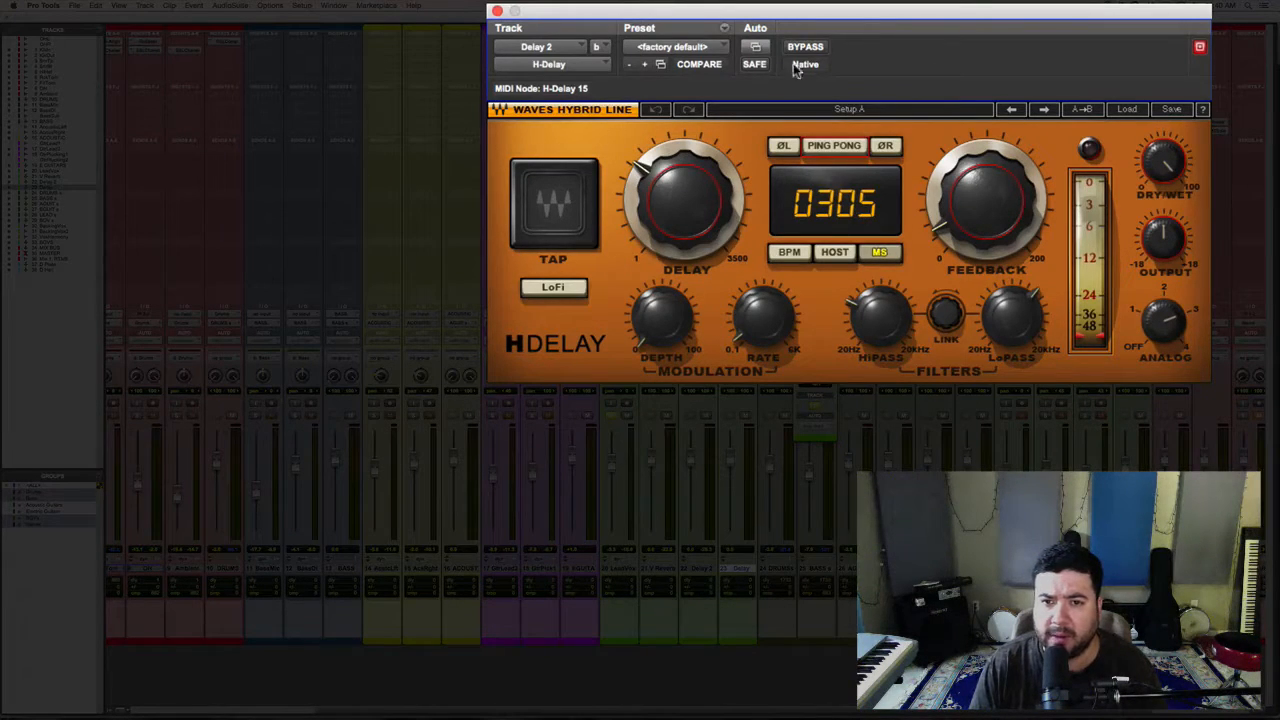
left_click_drag(792, 19, 790, 28)
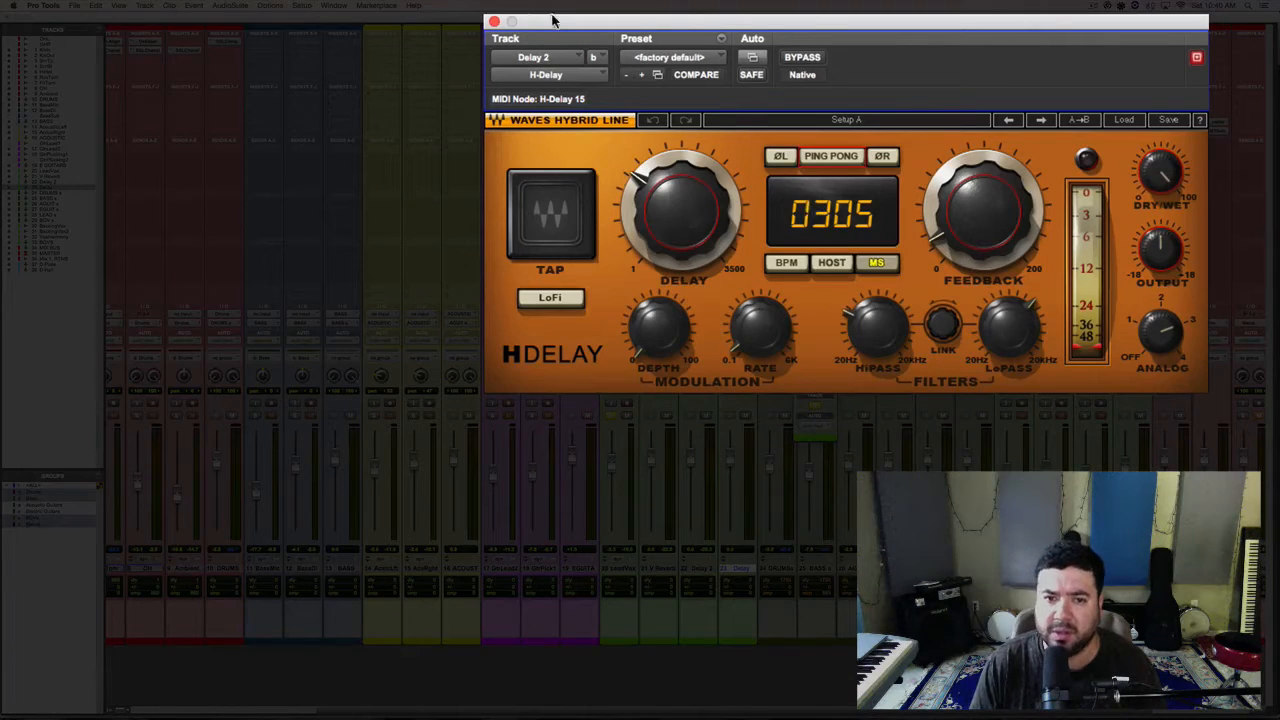
left_click(494, 22)
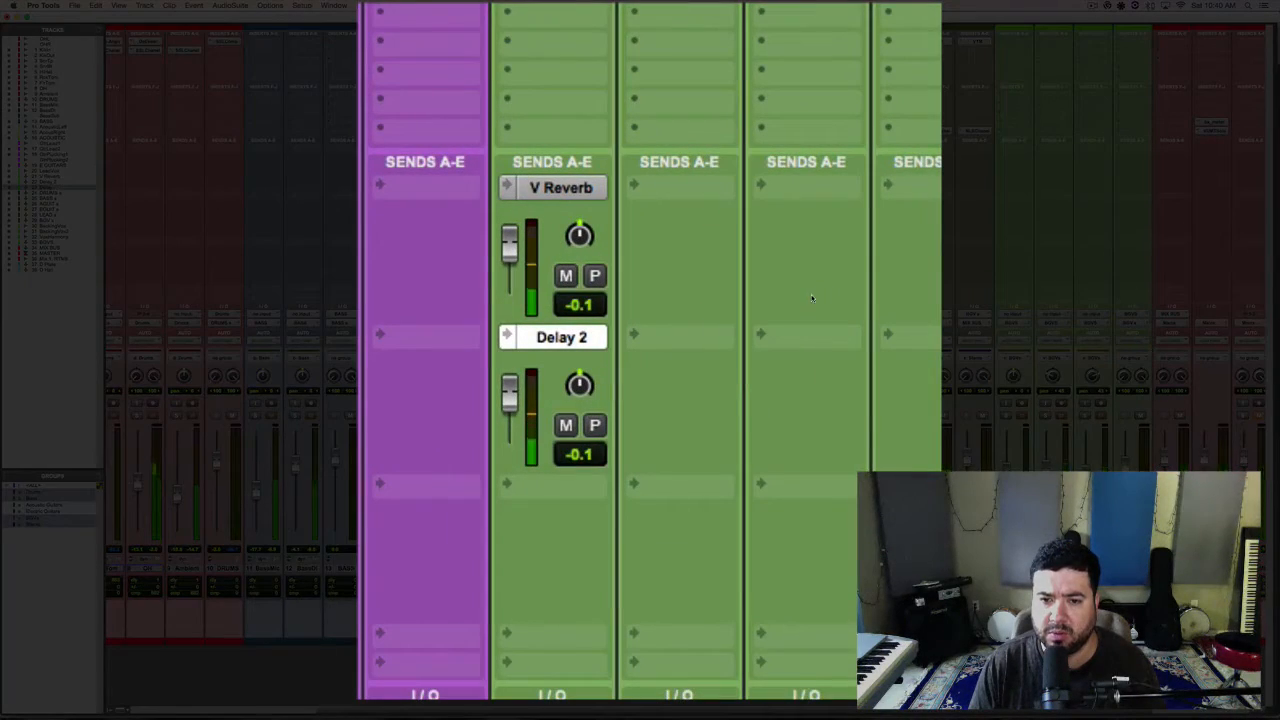
Lower LeadVox's Delay 2 send to blend with the reverb, unsolo the track and save the session.
left_click_drag(811, 368, 808, 313)
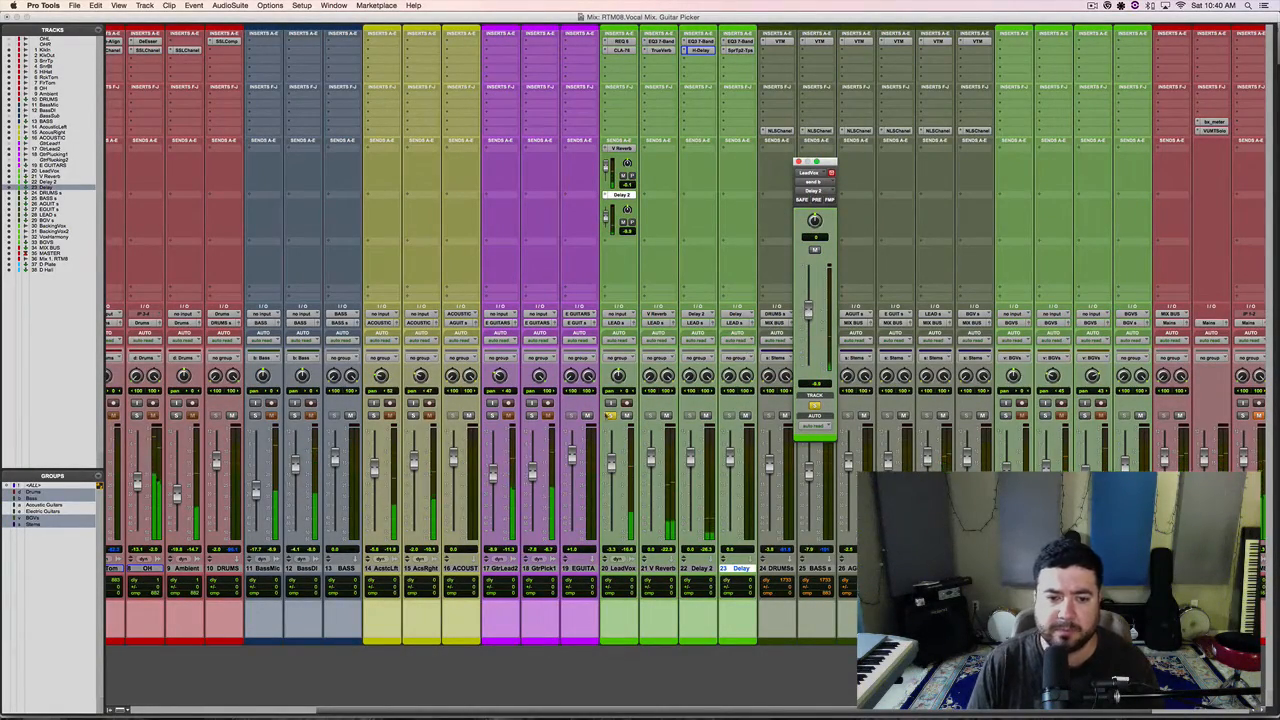
left_click(612, 416)
key("super+s")
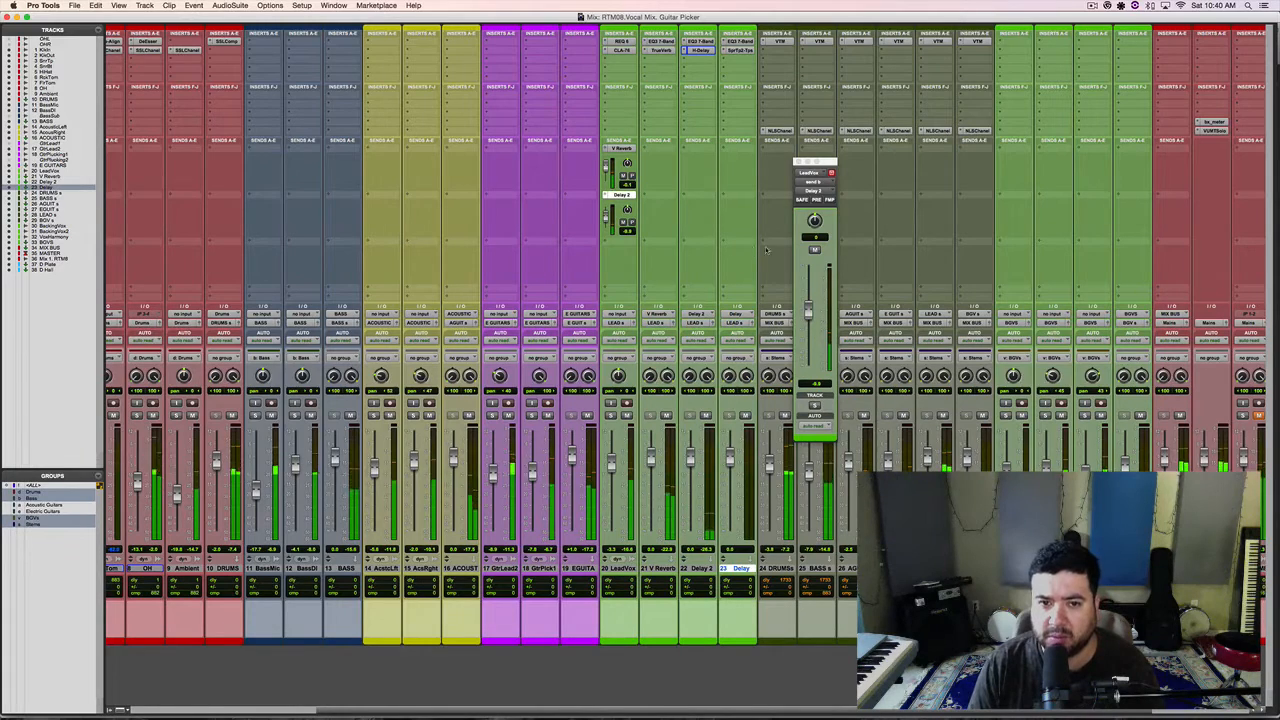
Pull LeadVox's Delay 2 and V Reverb sends down to minus infinity and close the send window.
left_click_drag(808, 310, 808, 366)
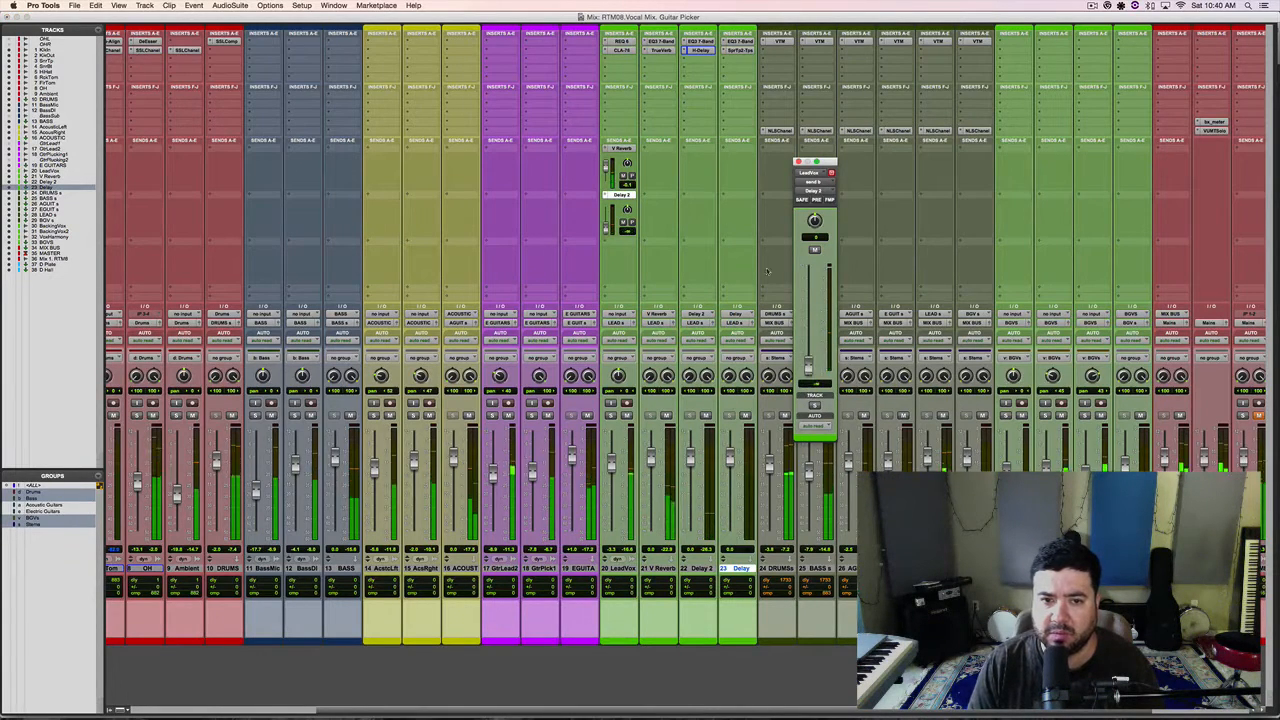
left_click_drag(606, 168, 605, 189)
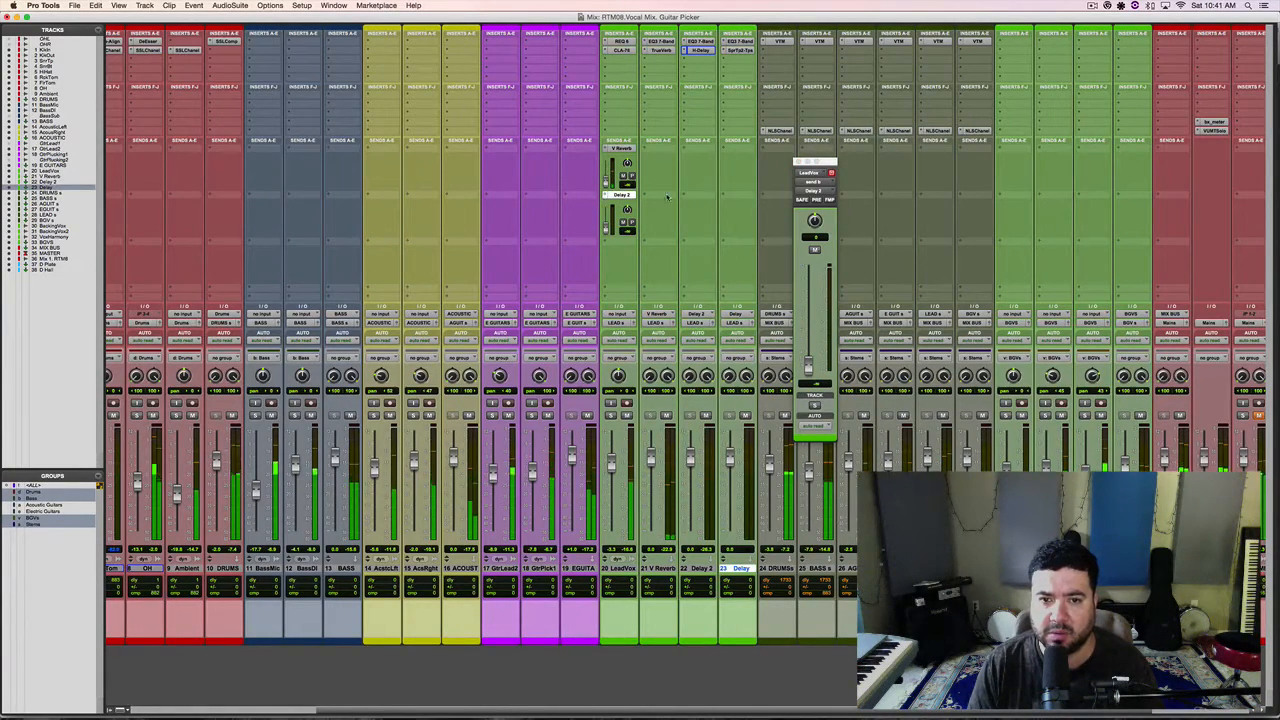
left_click(800, 160)
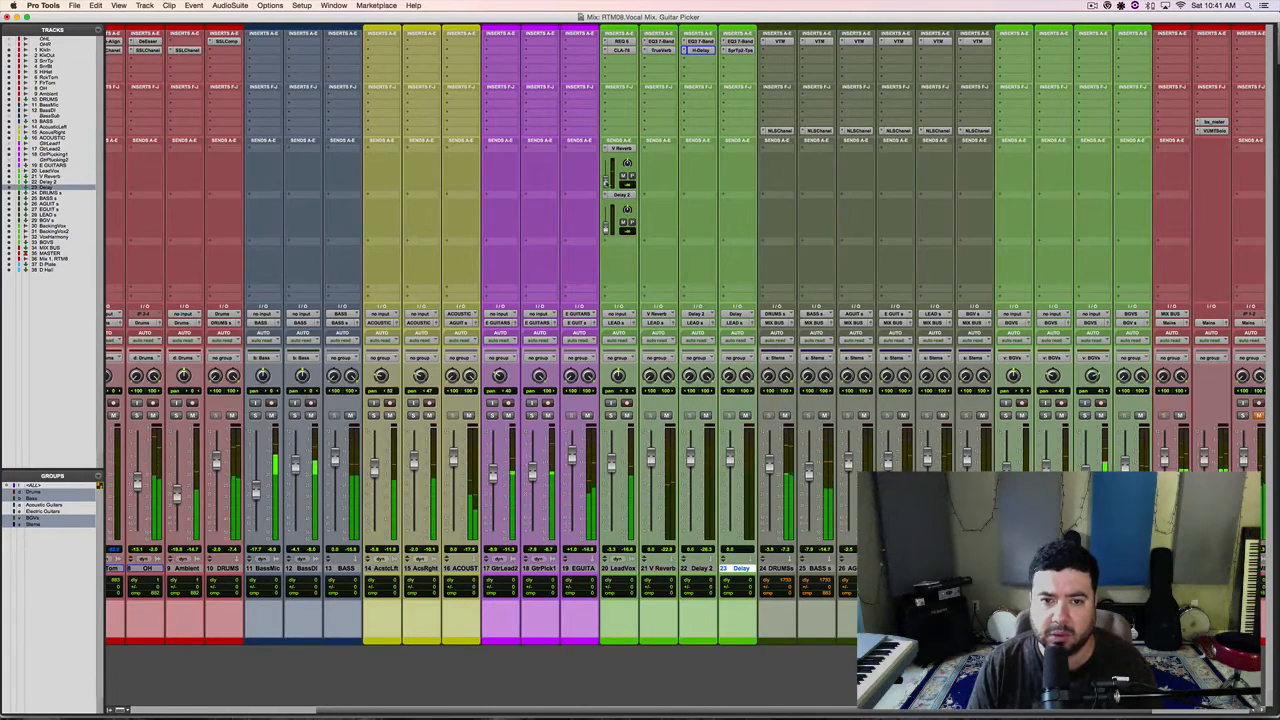
Raise LeadVox's V Reverb send to about -14 dB and bring up its Delay 2 send to blend during playback.
left_click_drag(605, 185, 605, 172)
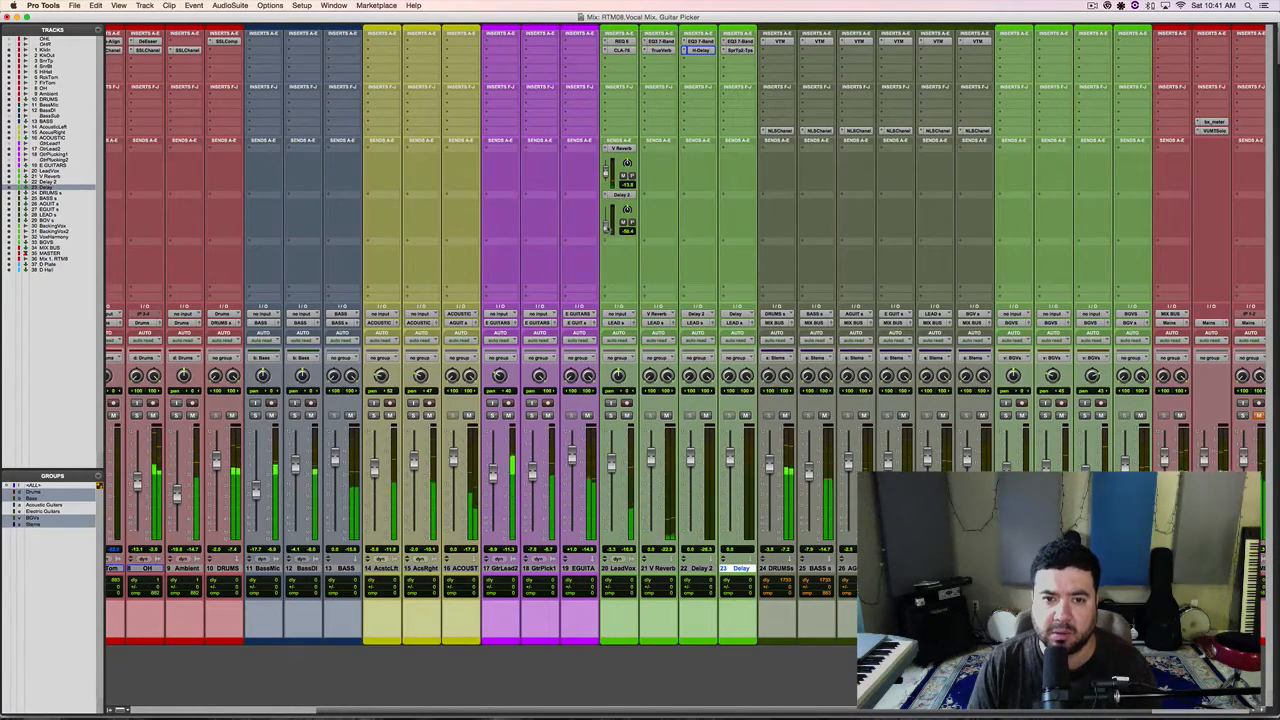
left_click_drag(606, 228, 606, 219)
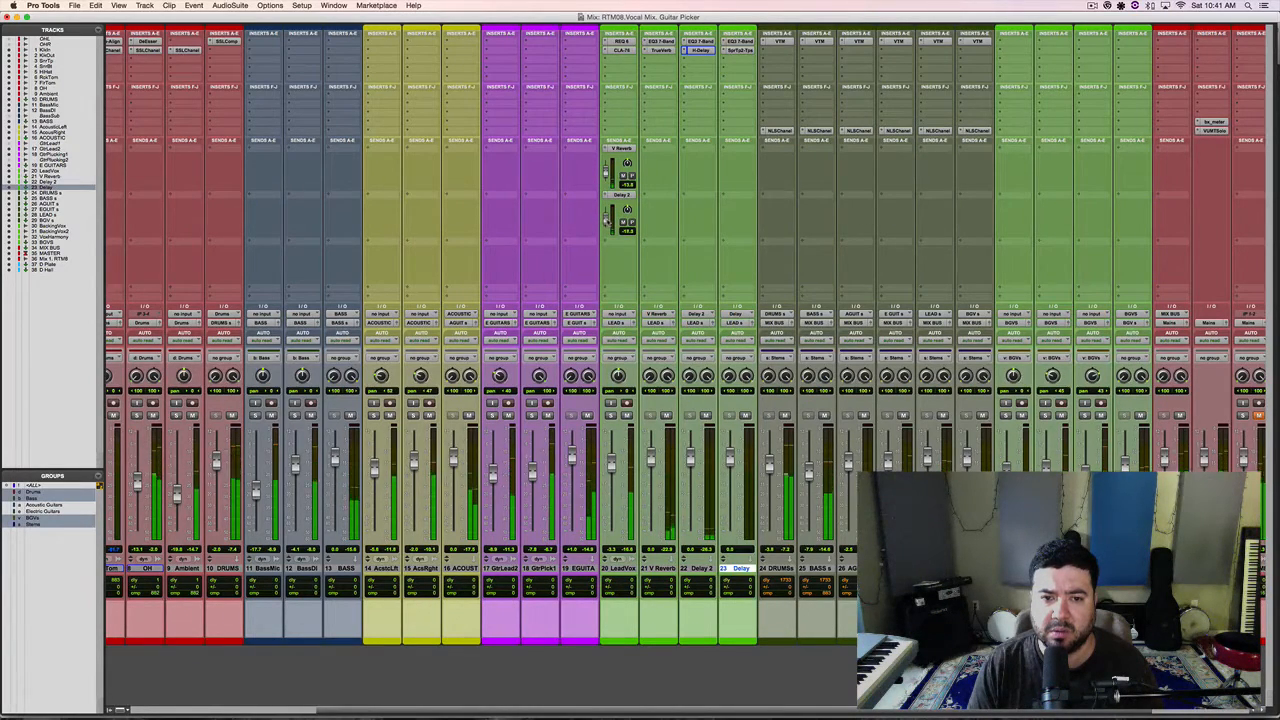
In the Delay 2 track's EQ3 7-Band, reset the low-mid cut, raise the high-pass filter to about 410 Hz, and close the EQ.
left_click(706, 44)
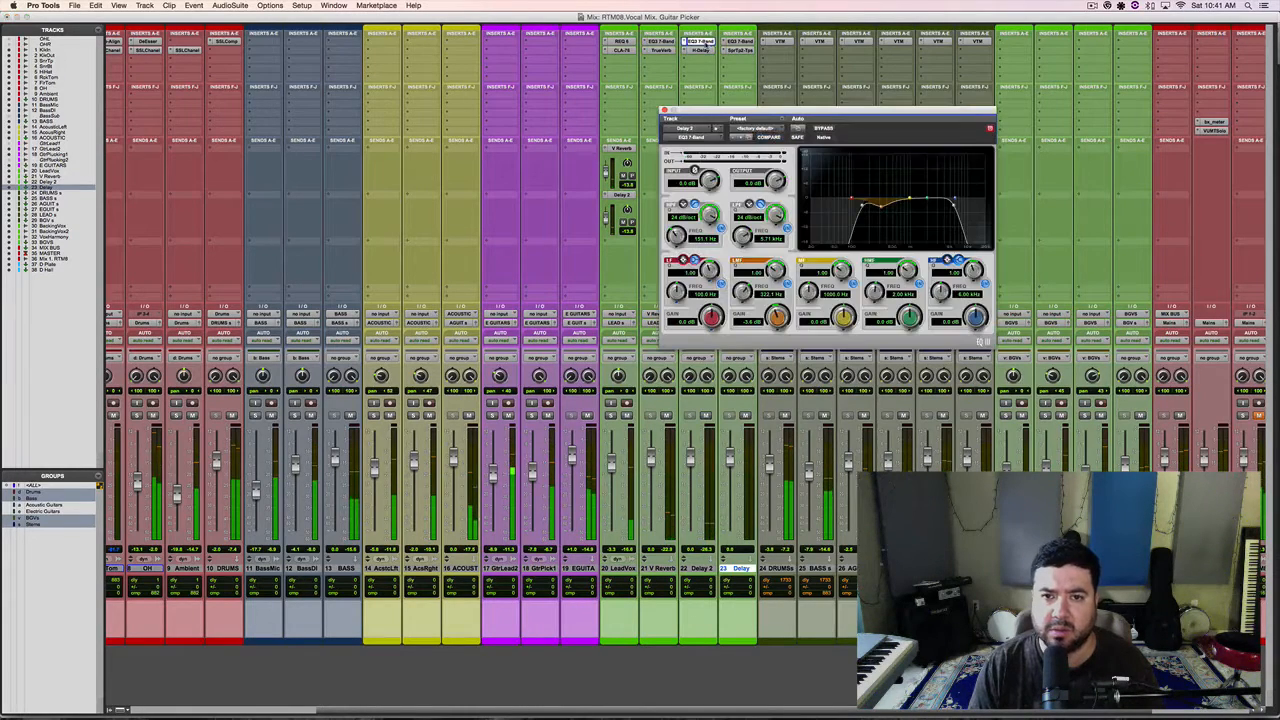
left_click(882, 208, "alt")
left_click_drag(863, 206, 888, 208)
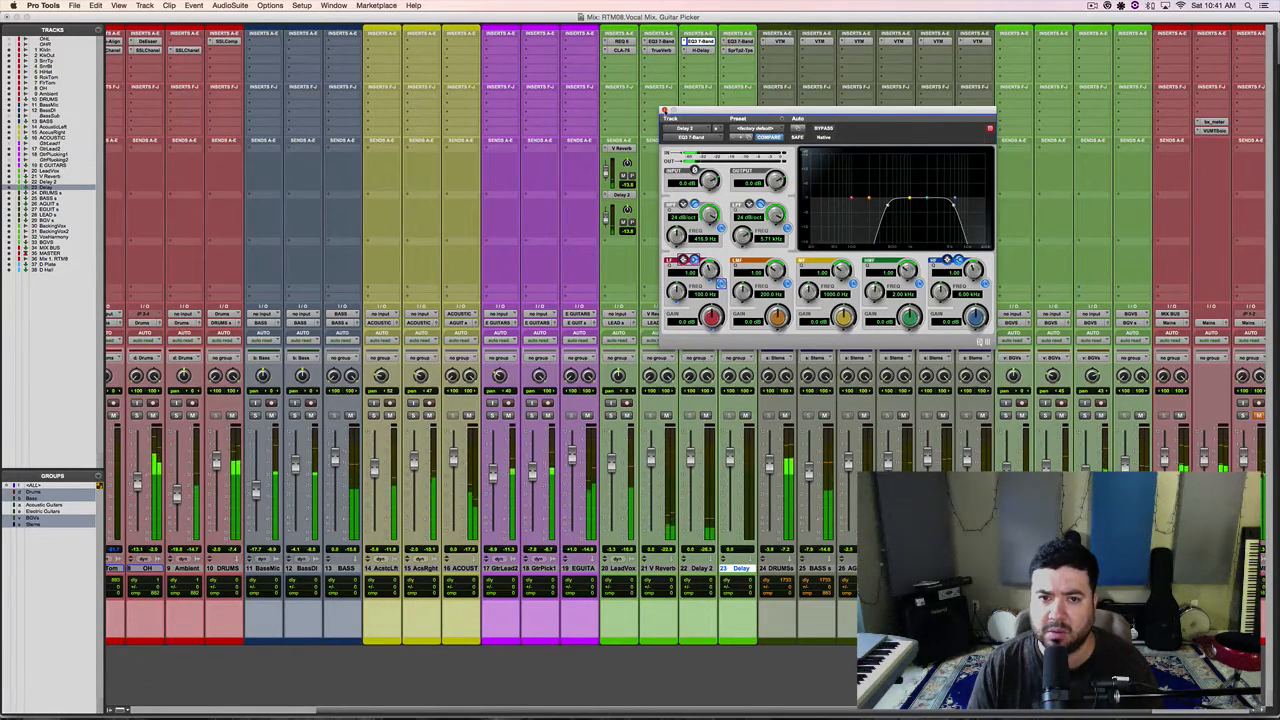
left_click(665, 110)
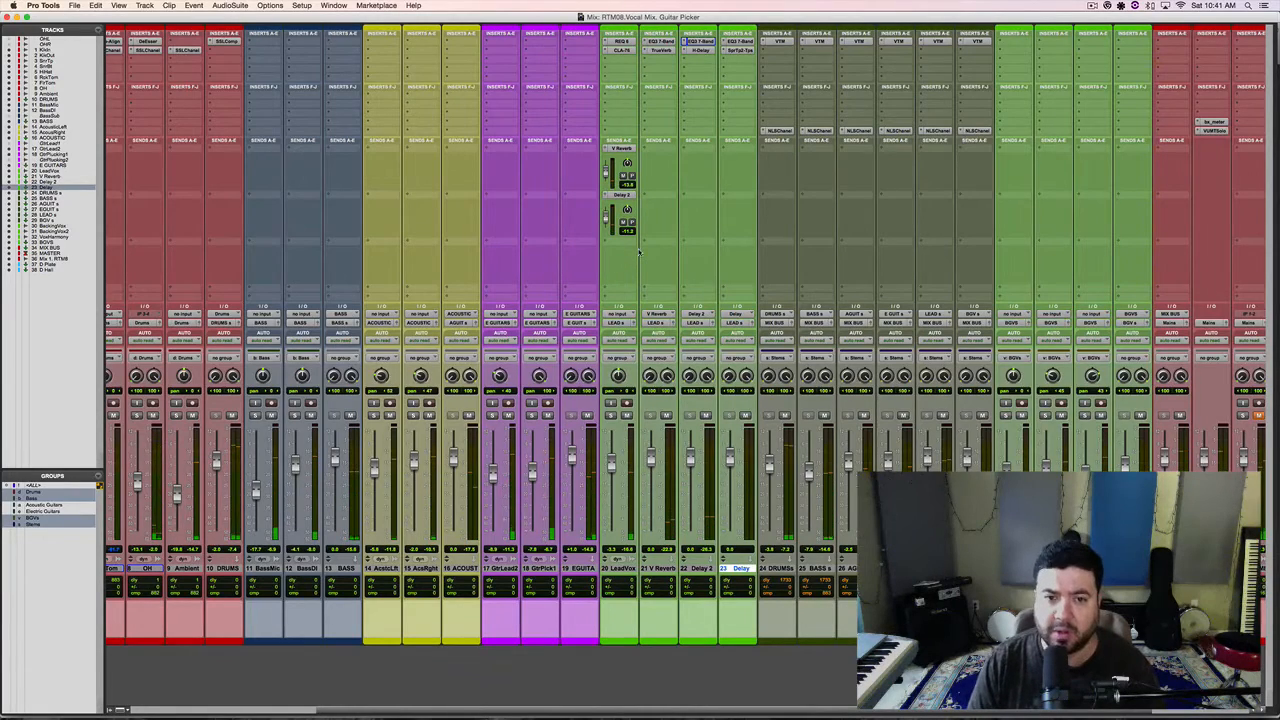
Bypass the inserts on LEAD s and LeadVox, mute LeadVox's sends, and play the mix to hear the unprocessed vocal.
scroll(703, 233, "right", 3)
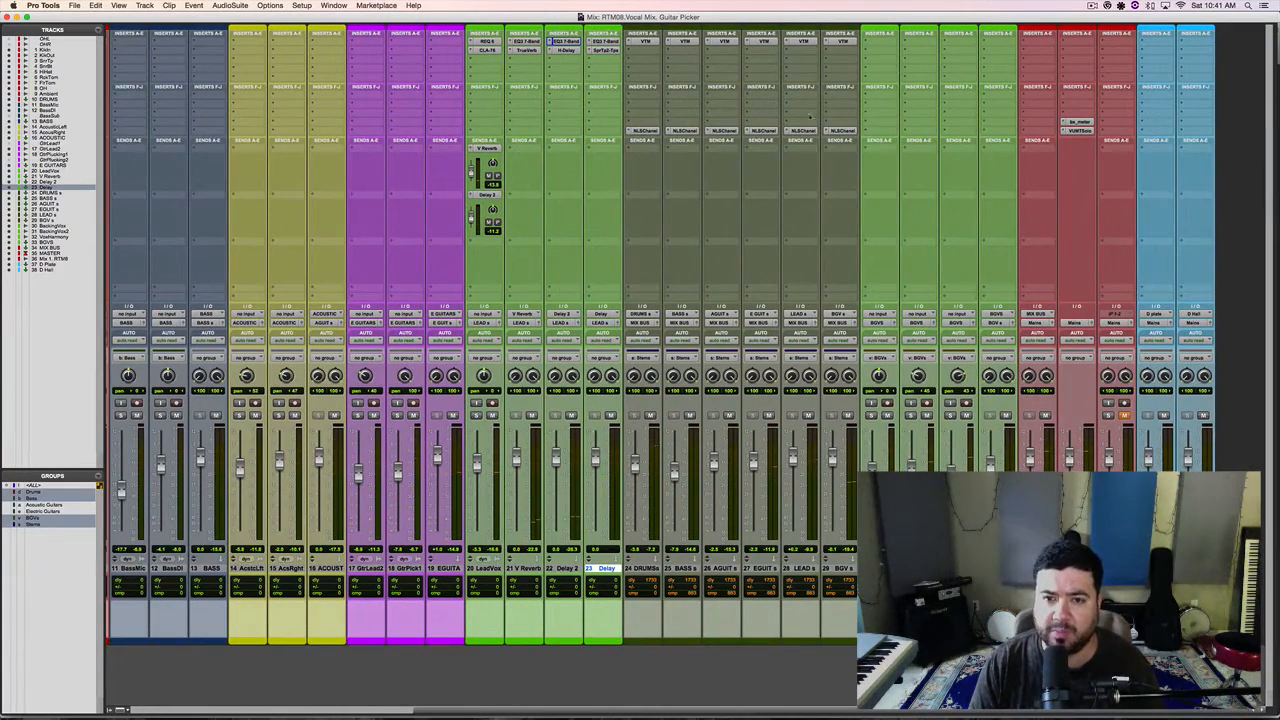
left_click(805, 42, "super")
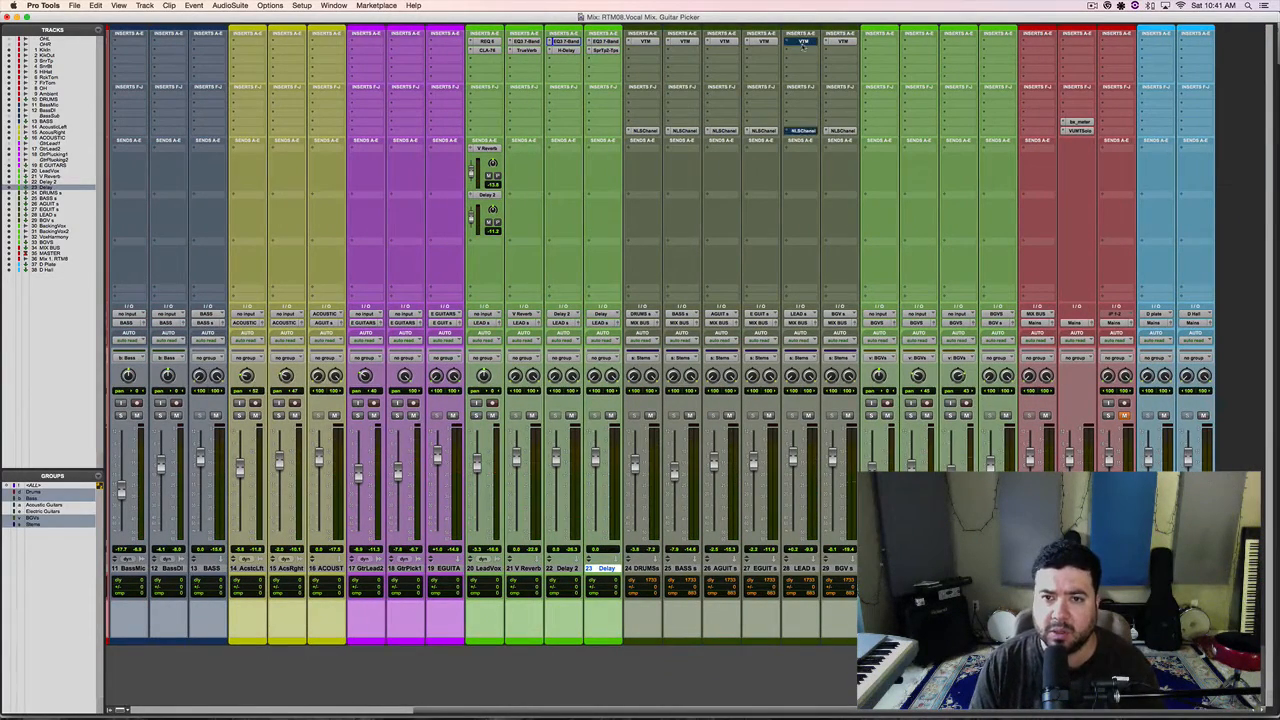
left_click(487, 43, "super")
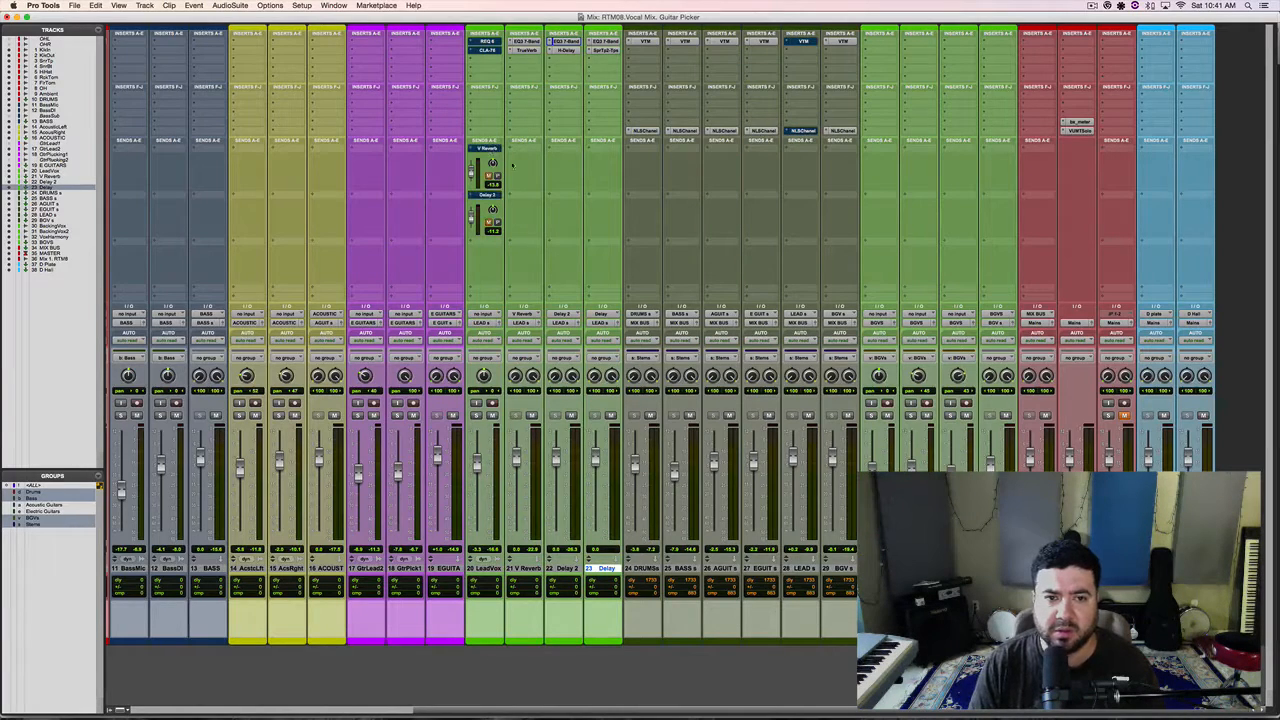
key("space")
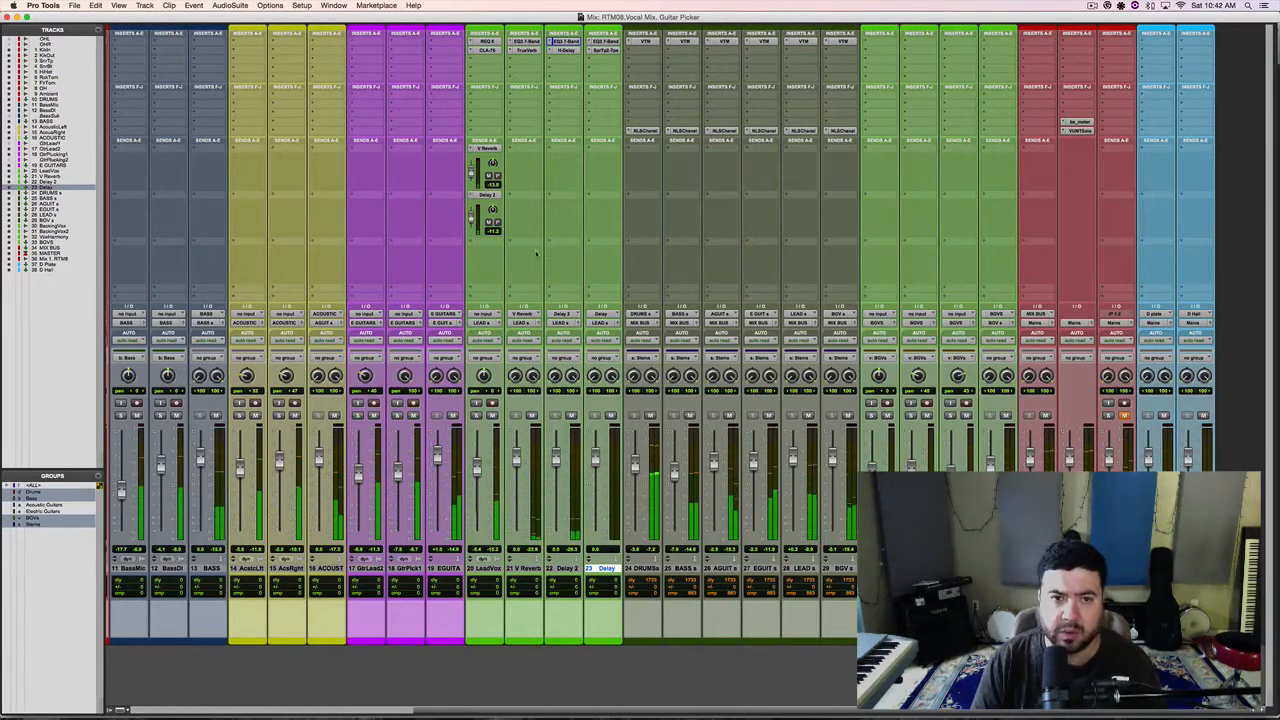
Open LeadVox's REQ 6 equalizer during playback, examine its curve, and close it.
left_click(492, 43)
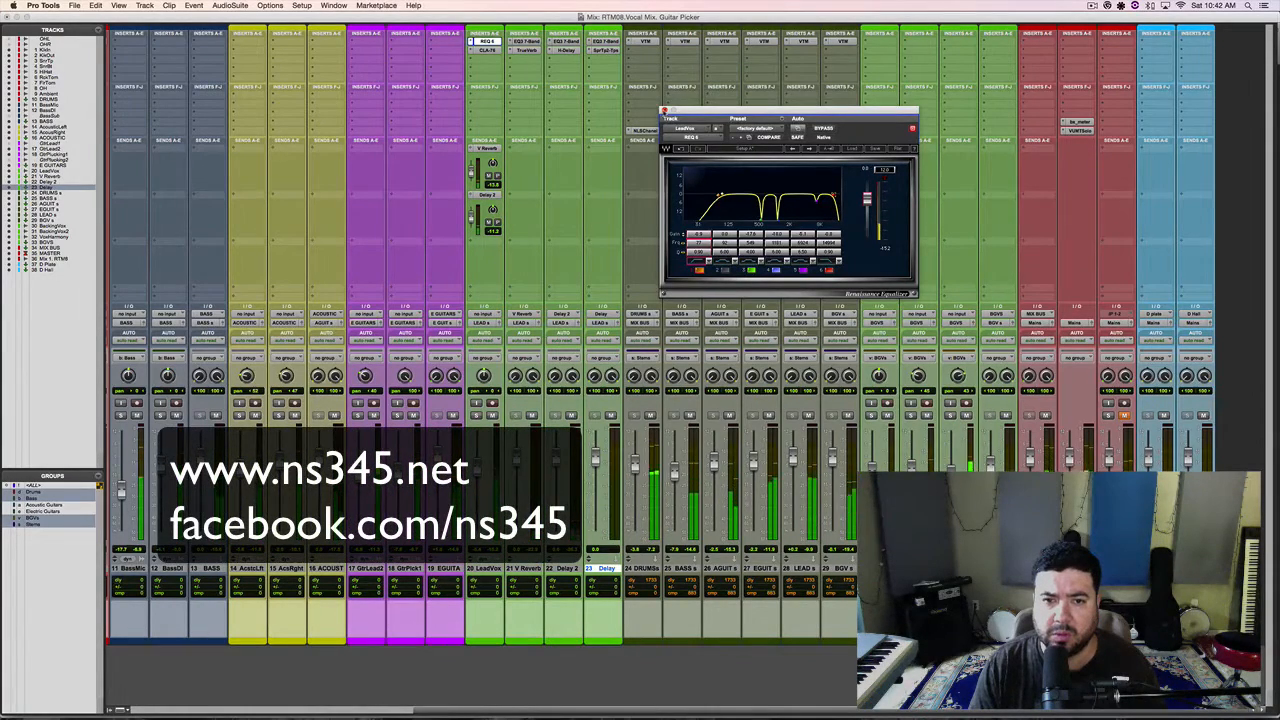
left_click(665, 110)
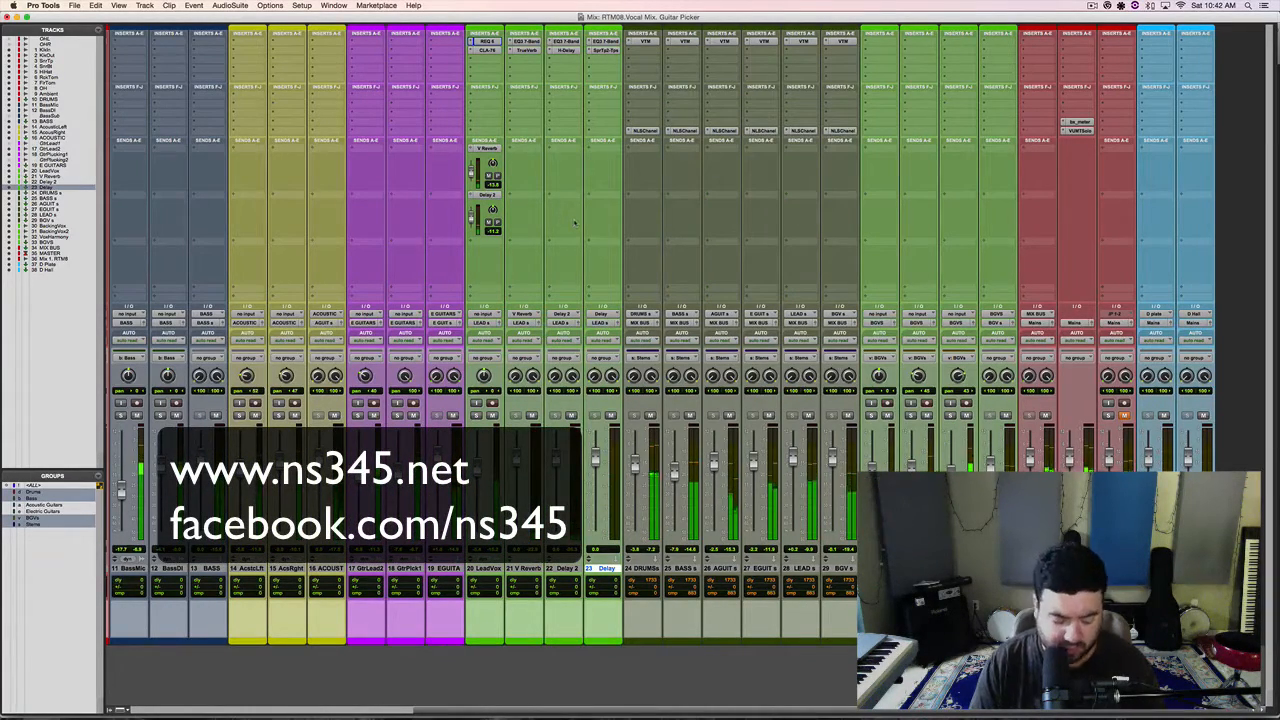